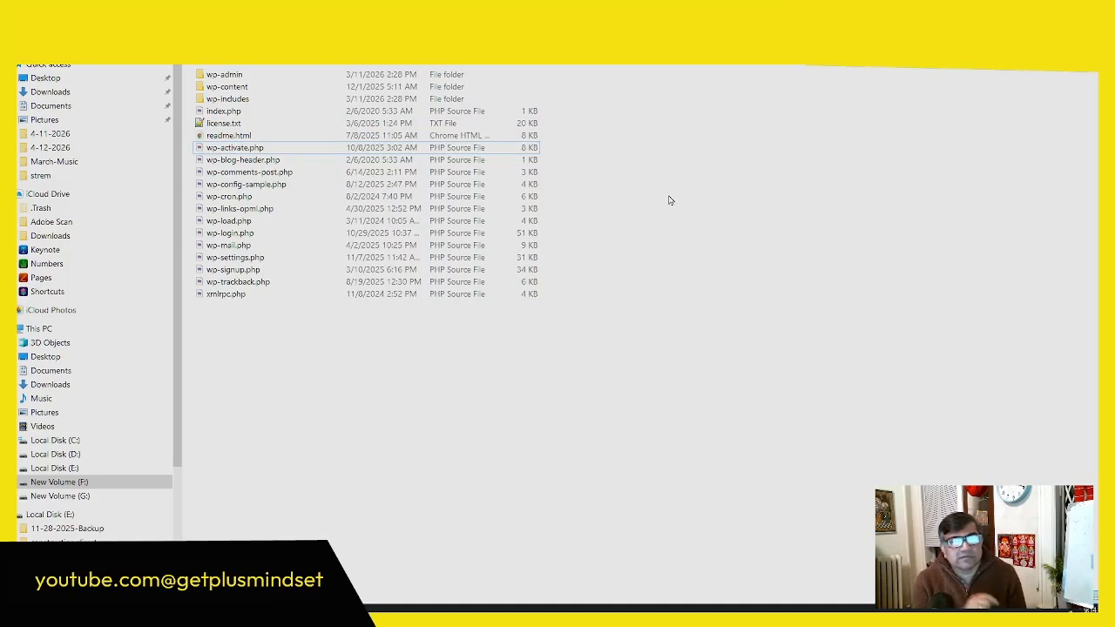
Step: Open wp-config-sample.php in Notepad++ and locate the DB_NAME placeholder value
left_click(234, 187)
right_click(234, 188)
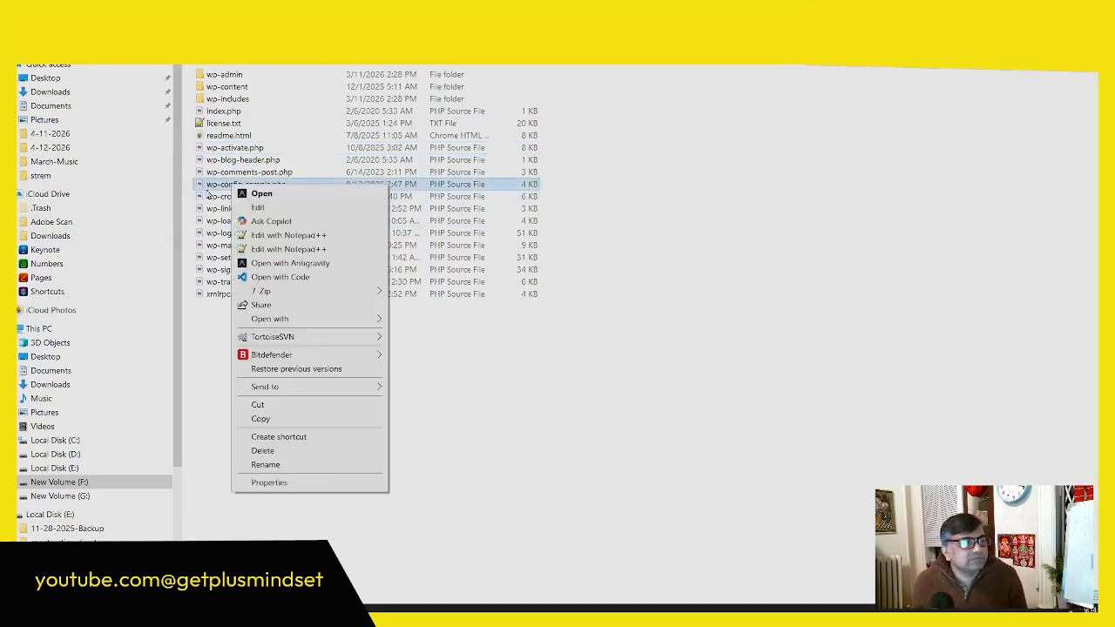
key("Escape")
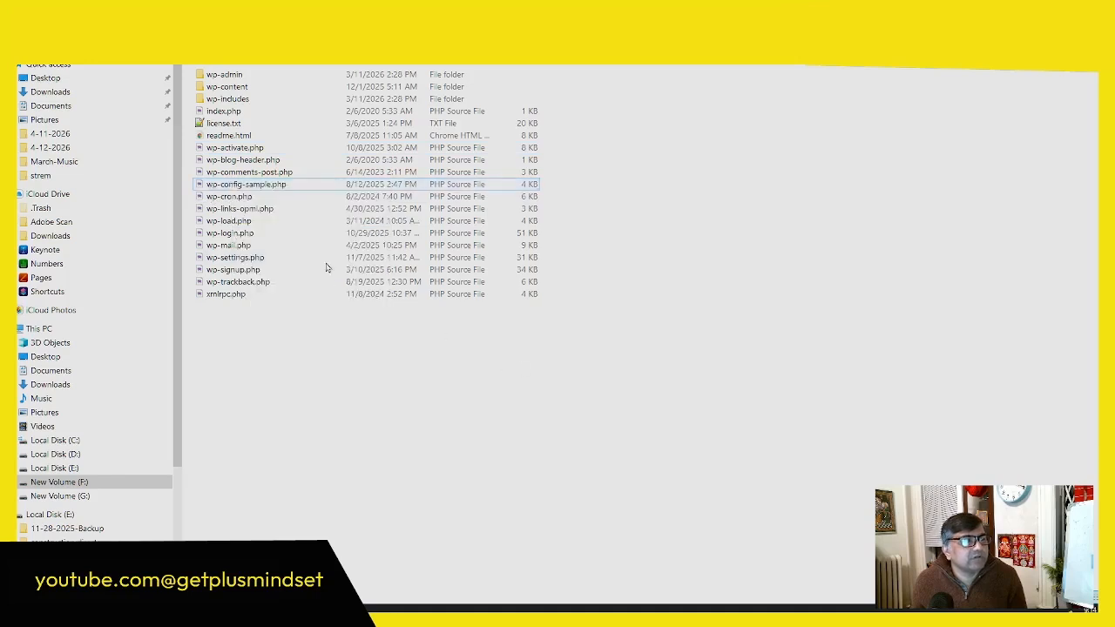
right_click(263, 180)
left_click(395, 253)
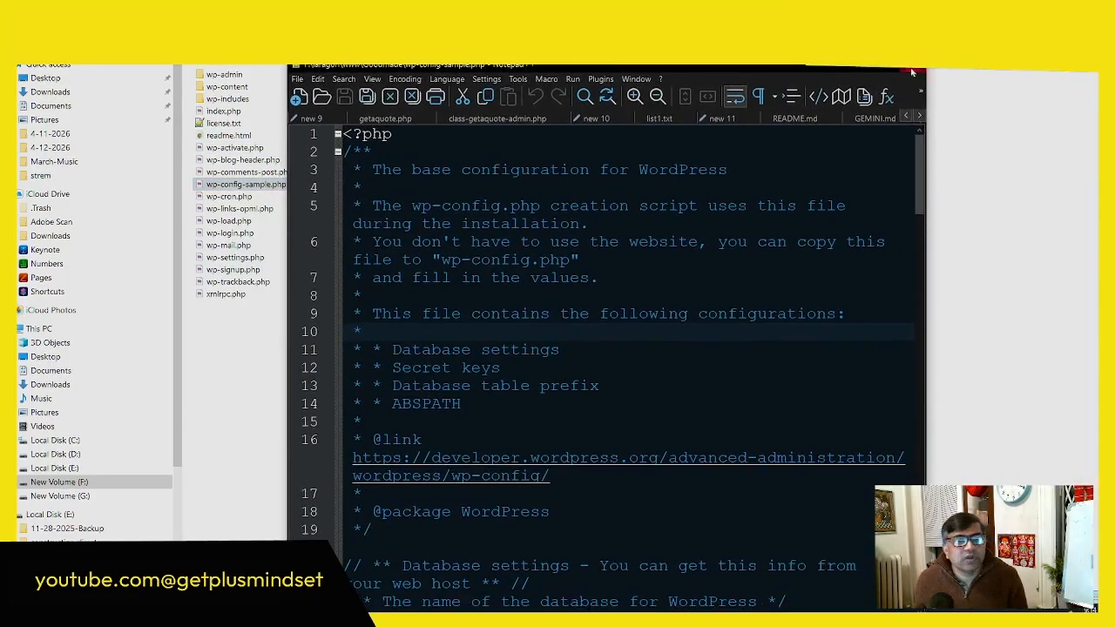
key("F11")
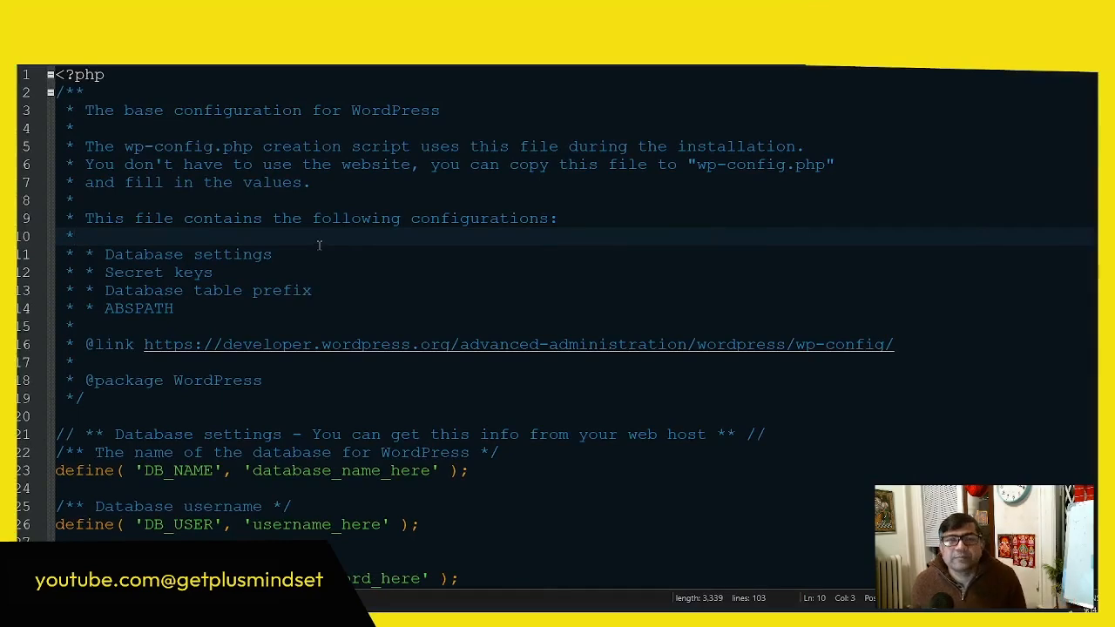
scroll(319, 249, "down", 3)
left_click_drag(430, 308, 248, 308)
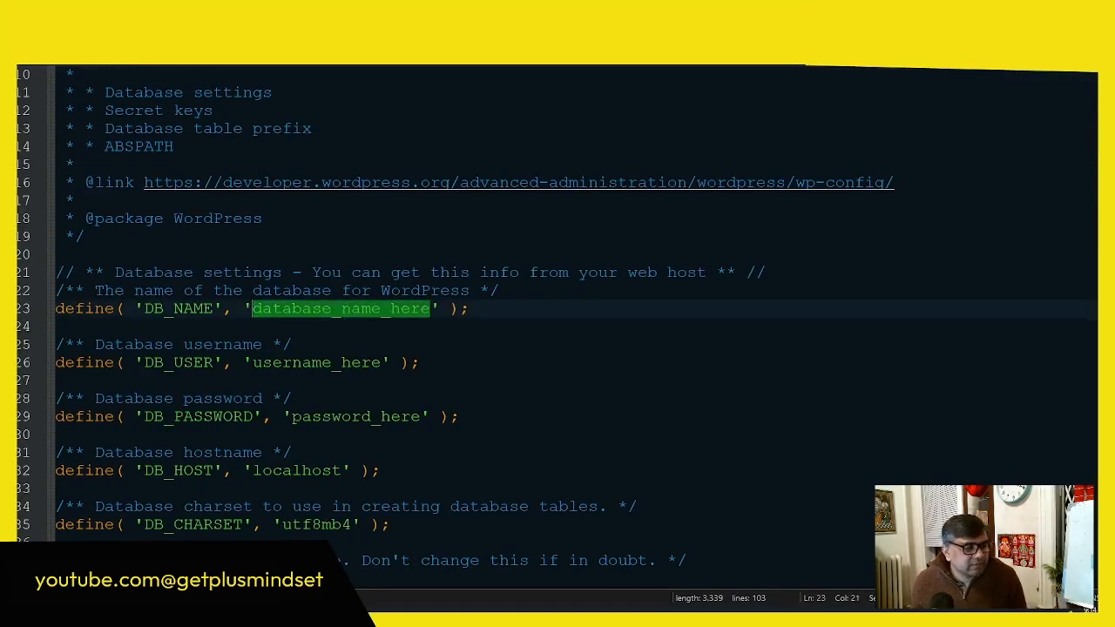
Step: Switch to Laragon, launch its database manager and log in to phpMyAdmin with the username root
left_click(767, 611)
left_click(601, 393)
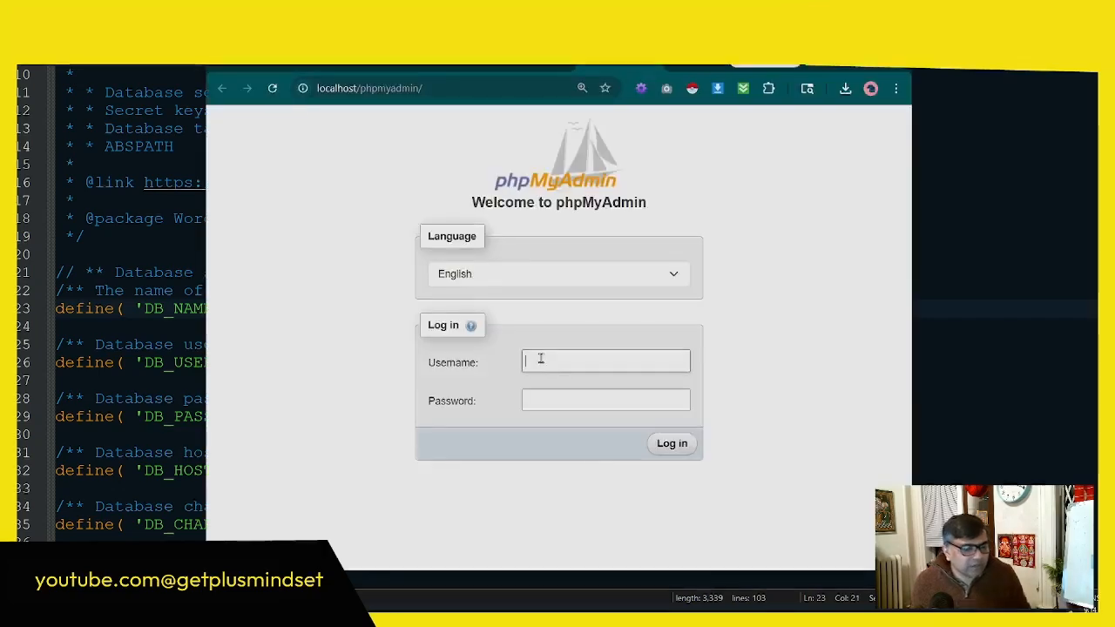
left_click(542, 359)
type("root")
key("Return")
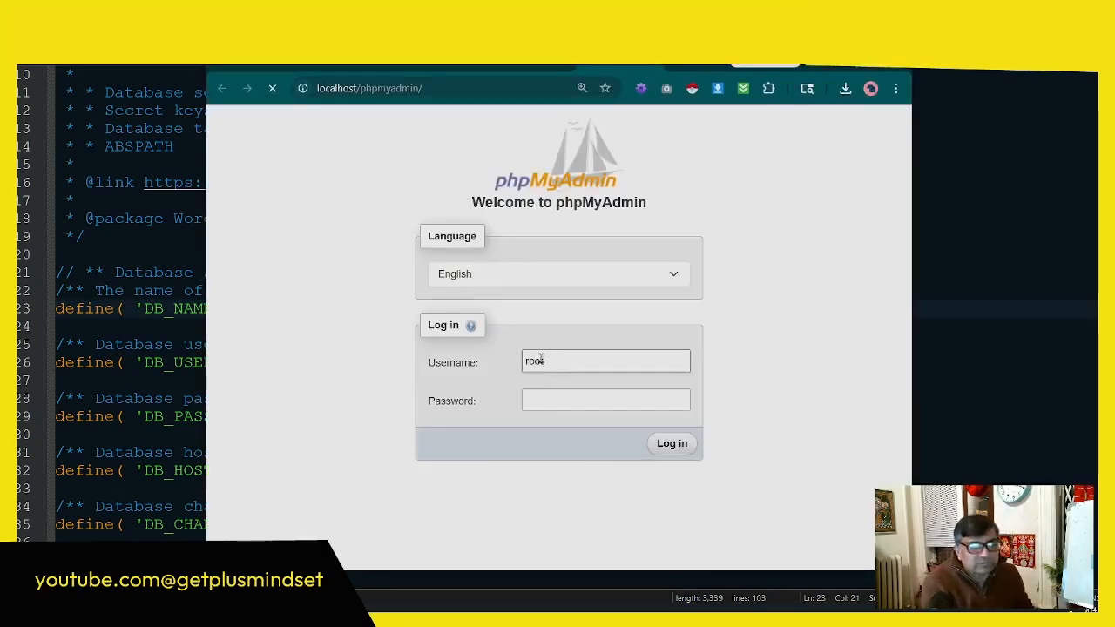
Step: Open the goodmade database in phpMyAdmin and copy its name
scroll(308, 411, "down", 4)
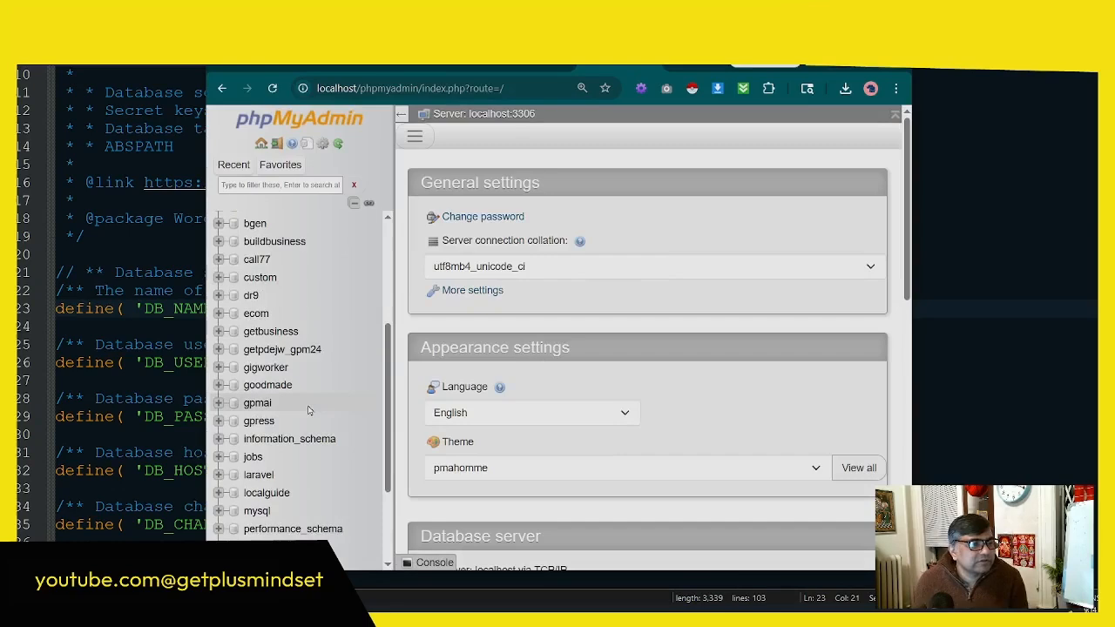
left_click(283, 337)
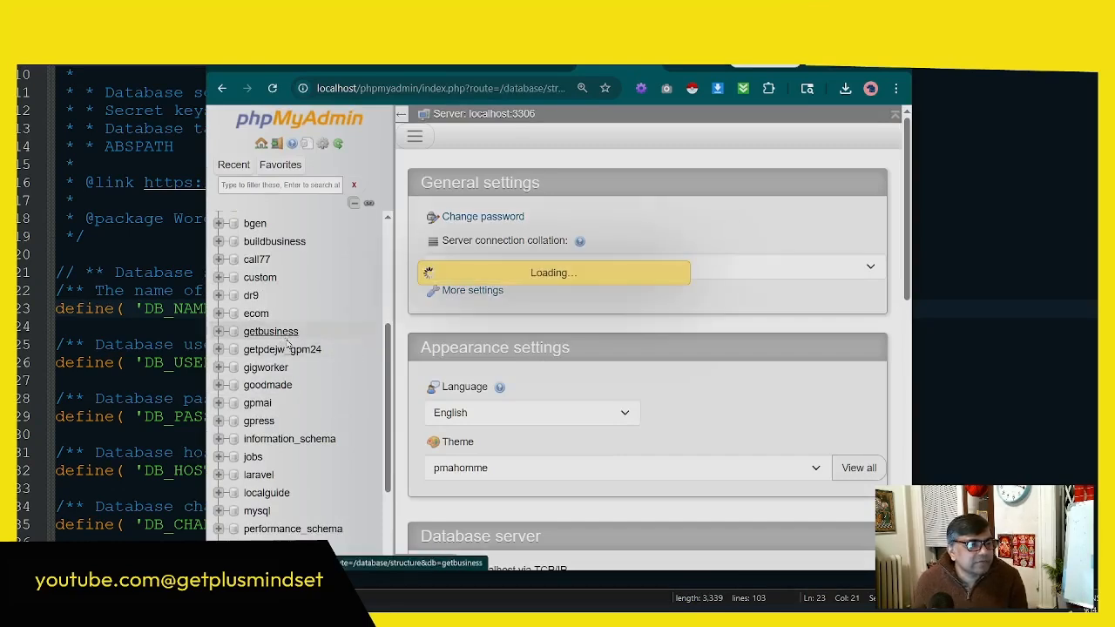
left_click(276, 386)
left_click(860, 66)
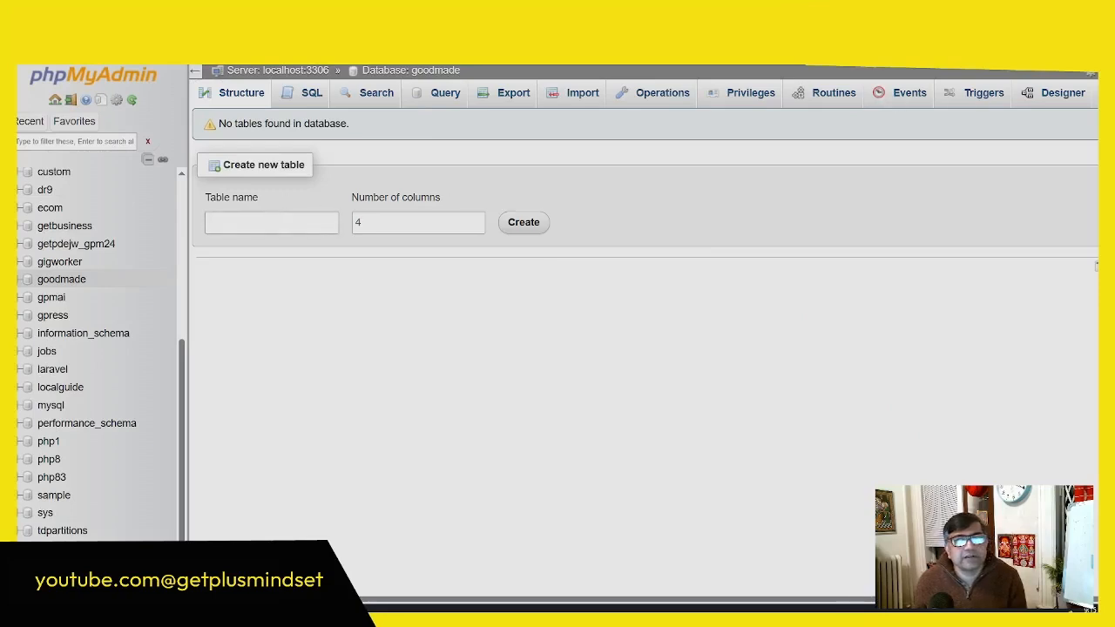
left_click(1046, 26)
left_click_drag(670, 114, 619, 114)
right_click(650, 116)
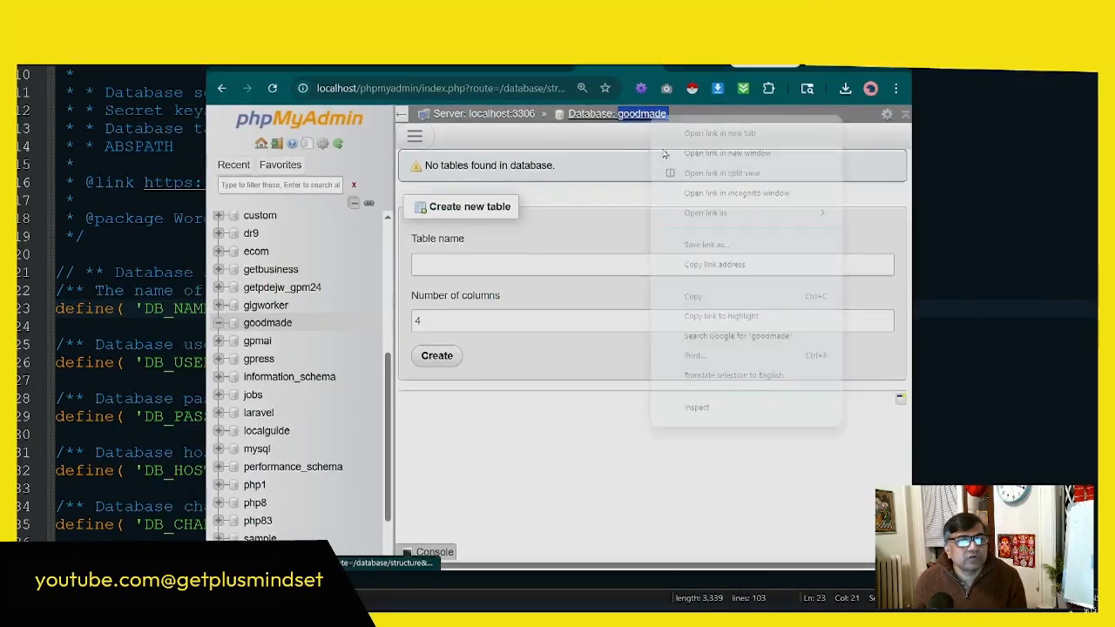
left_click(695, 296)
Step: Switch back to Notepad++ and replace the DB_NAME placeholder in the configuration file with goodmade
left_click(823, 67)
left_click(883, 218)
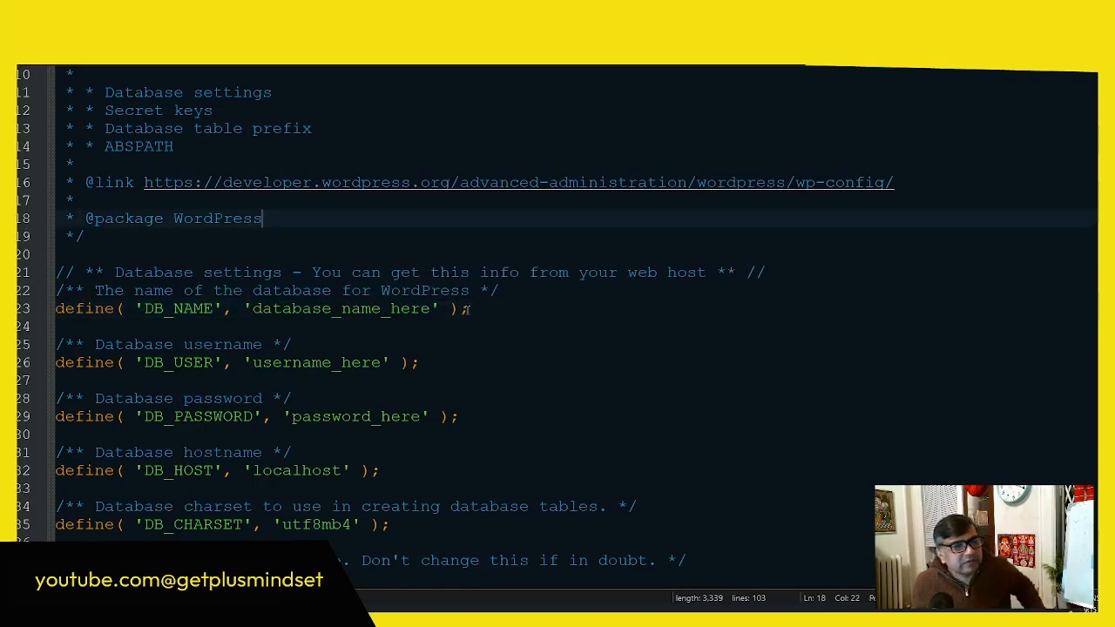
left_click_drag(431, 308, 252, 309)
key("ctrl+v")
key("BackSpace")
left_click(452, 345)
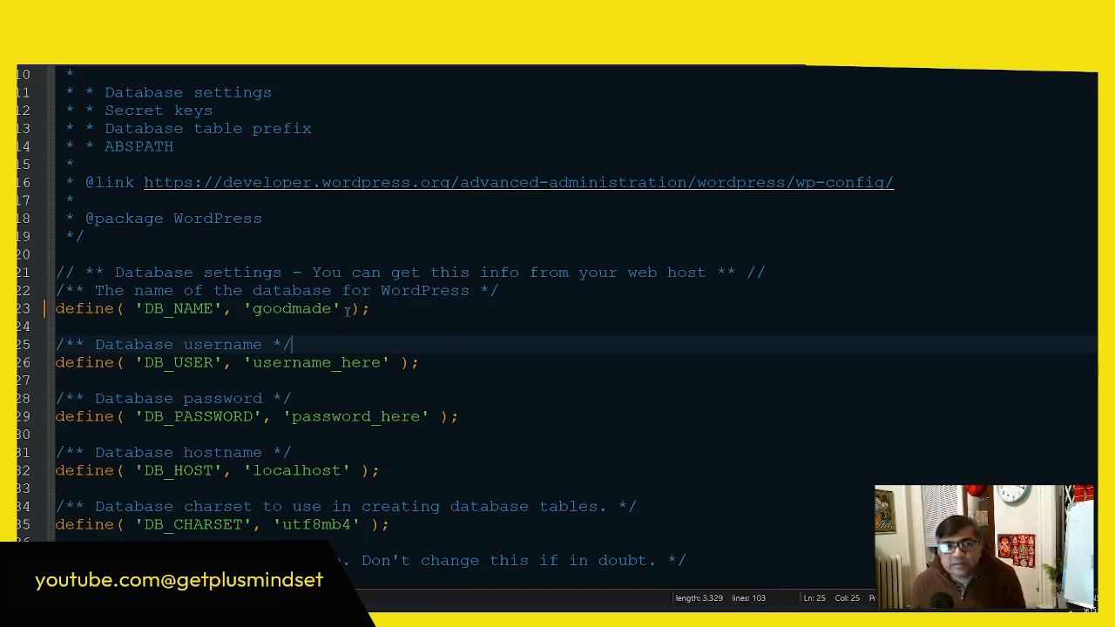
left_click(340, 308)
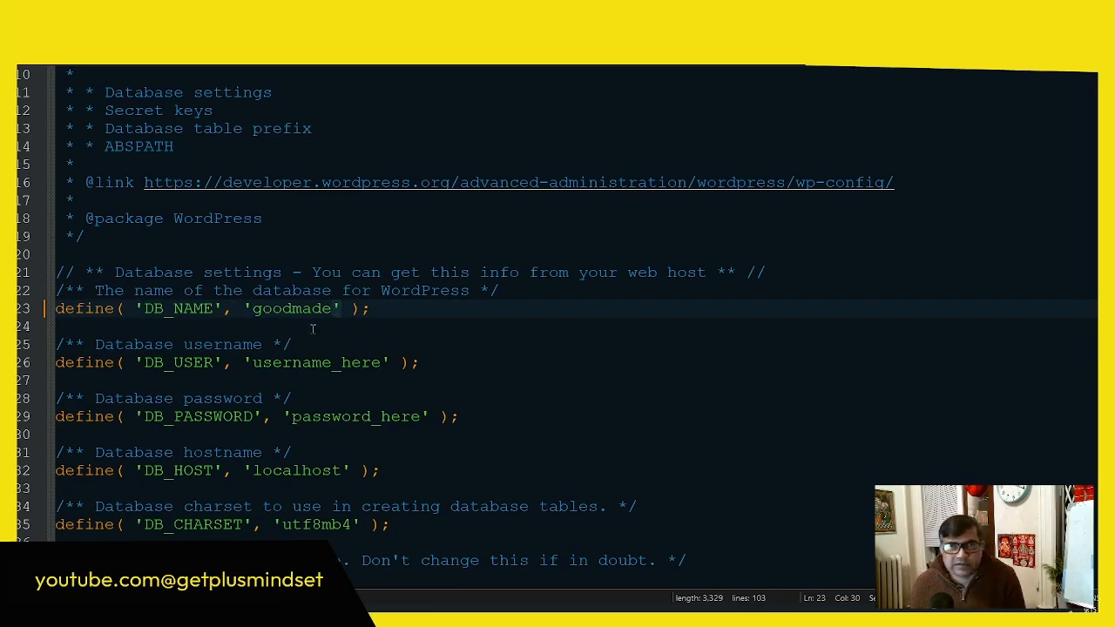
Step: Set DB_USER to root and DB_PASSWORD to an empty value in the configuration file, and save it
left_click_drag(397, 365, 255, 364)
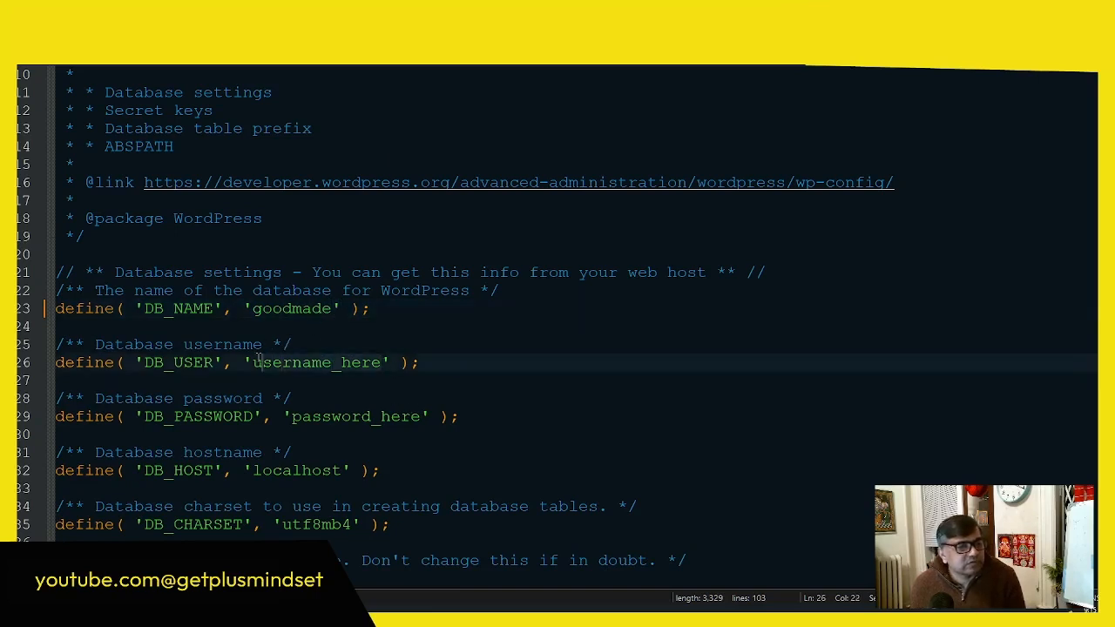
type("roo")
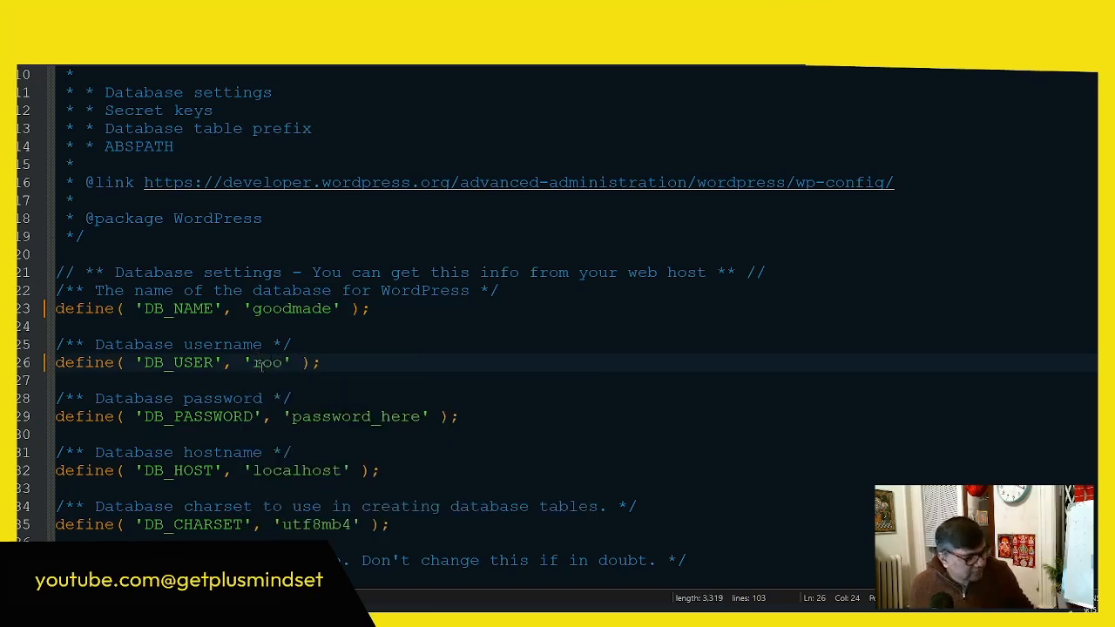
type("t")
left_click_drag(422, 417, 291, 417)
key("BackSpace")
key("Up")
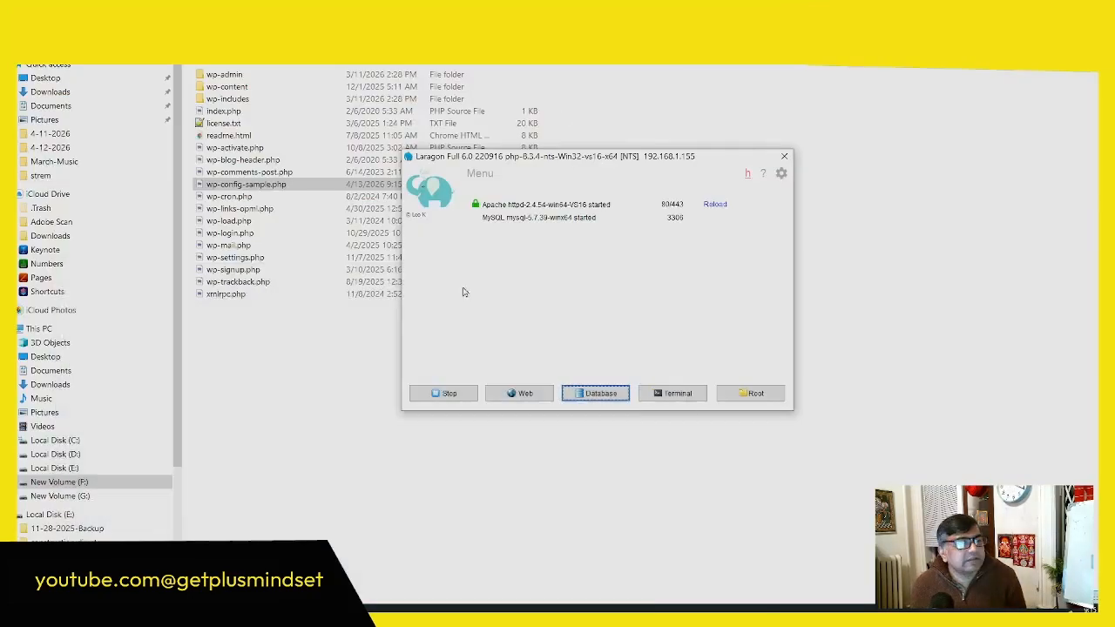
Step: Rename wp-config-sample.php in the WordPress folder as wp-config.php
left_click(261, 186)
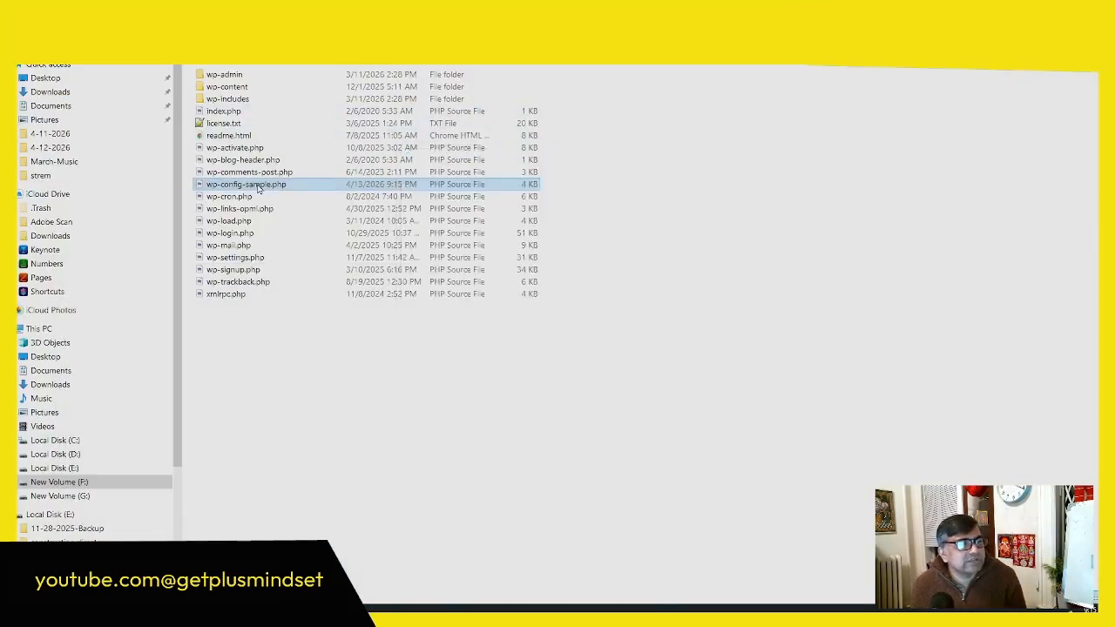
right_click(260, 186)
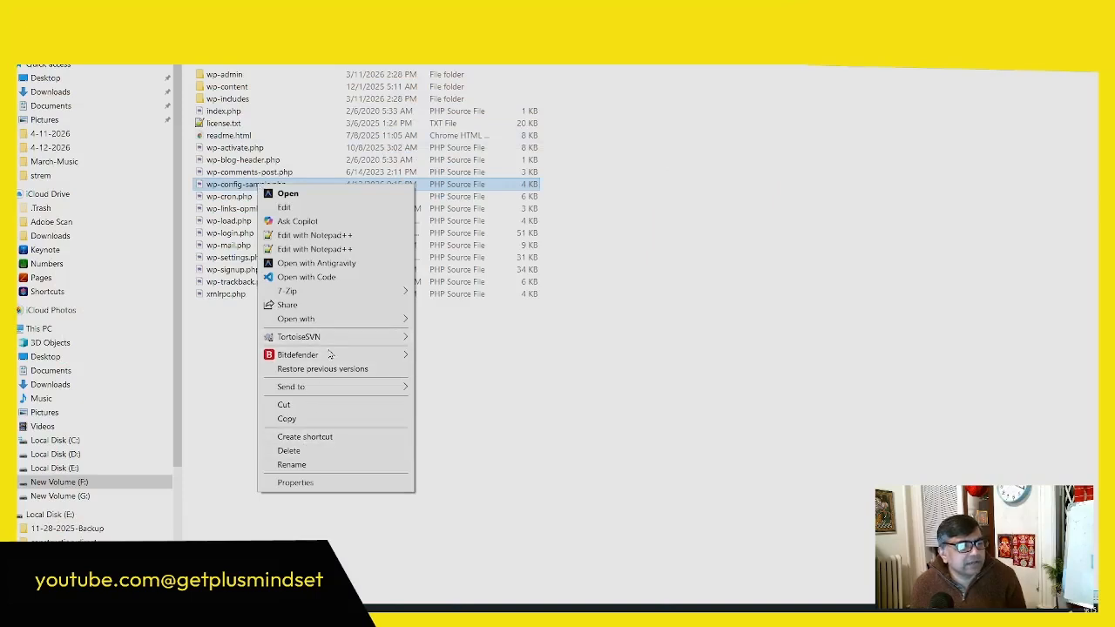
left_click(292, 464)
left_click(241, 185)
key("Delete")
key("Delete")
key("Delete")
key("Delete")
key("Delete")
key("Delete")
key("Delete")
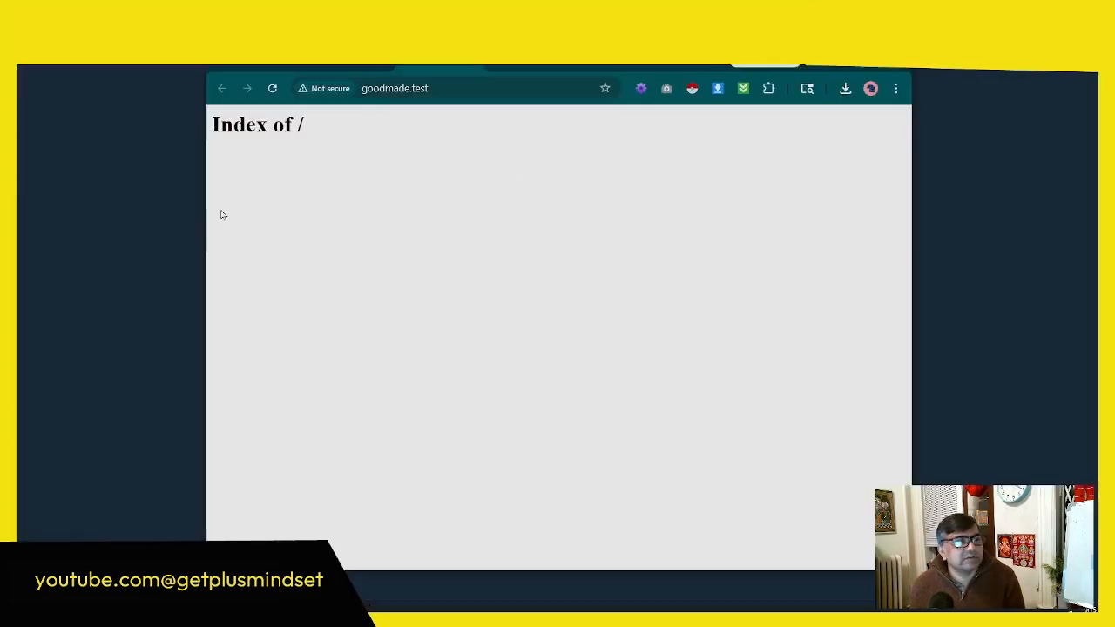
Step: Reload goodmade.test in the browser and continue the WordPress installer with English (United States) as the language
left_click_drag(203, 214, 270, 213)
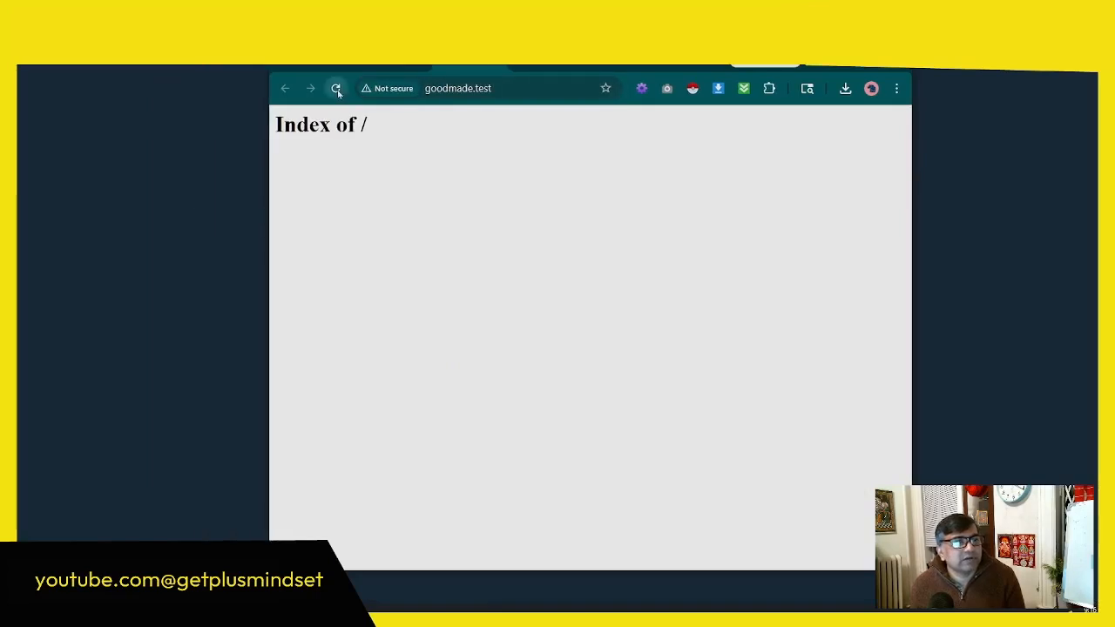
left_click(336, 88)
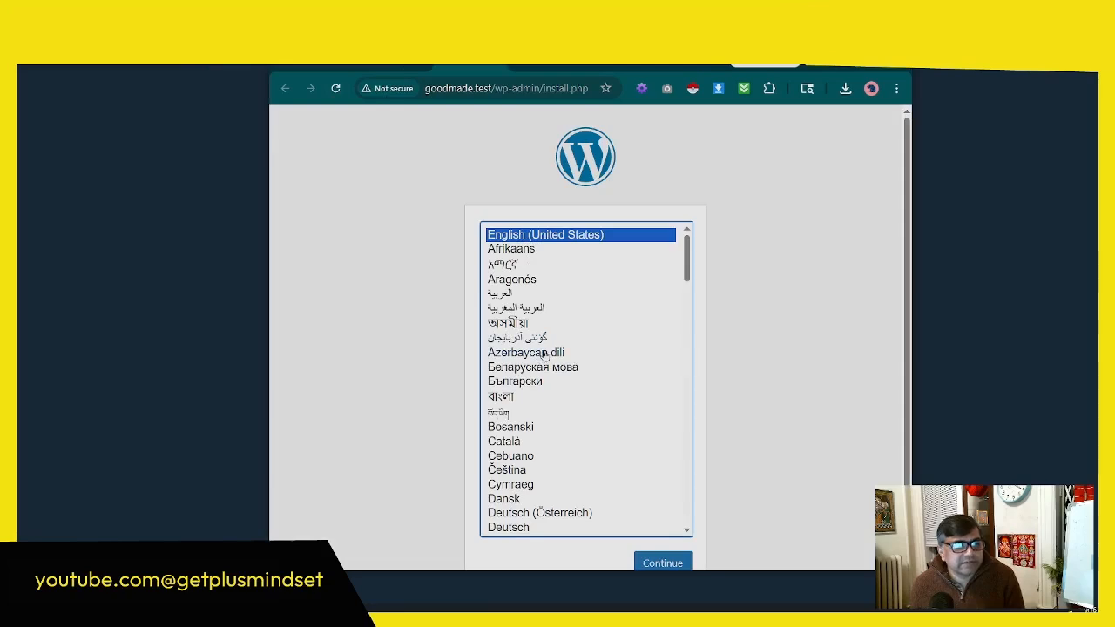
scroll(545, 355, "down", 5)
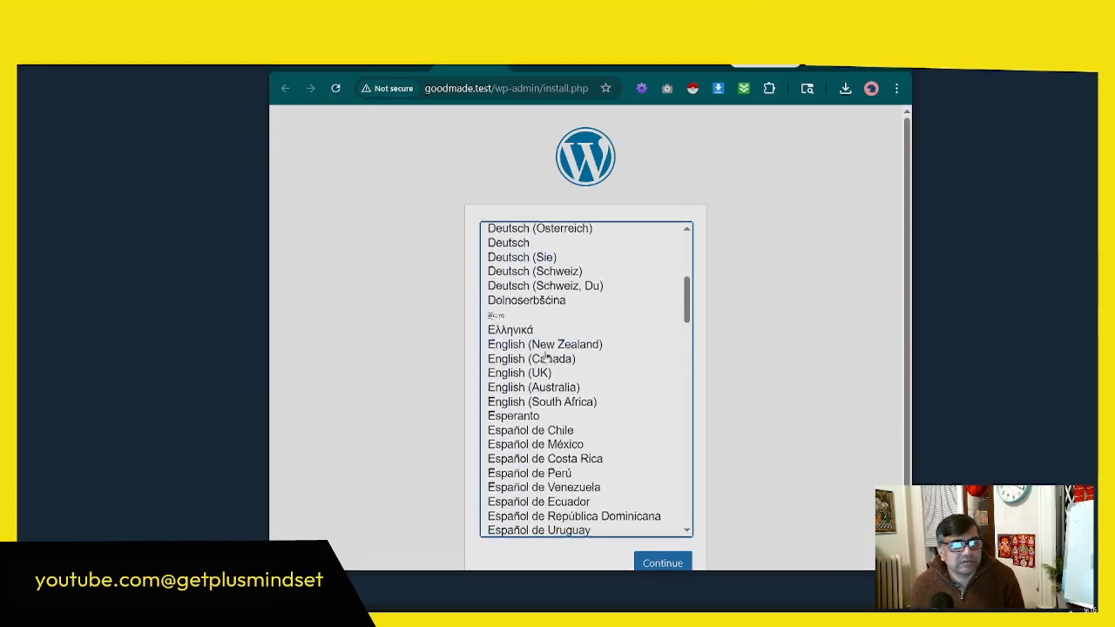
scroll(547, 355, "down", 15)
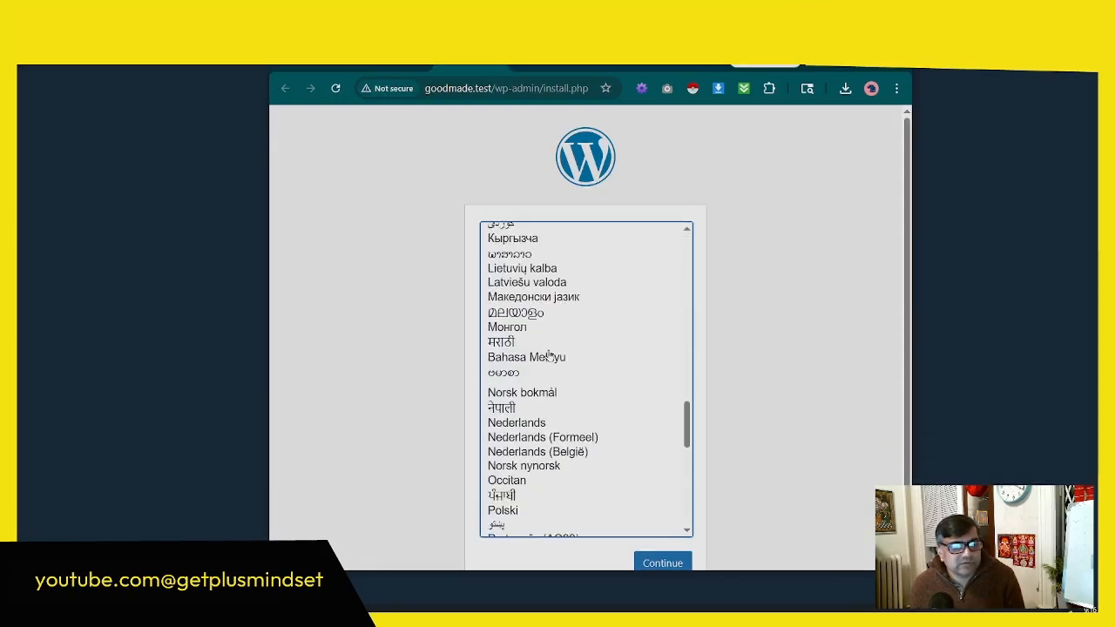
scroll(548, 355, "down", 1)
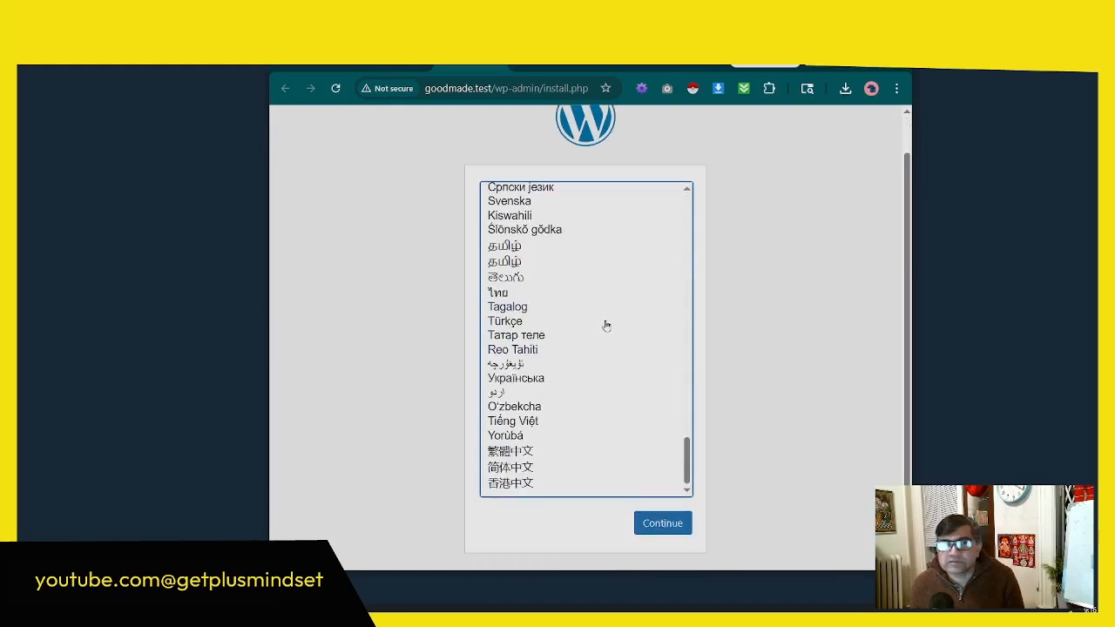
scroll(607, 325, "up", 12)
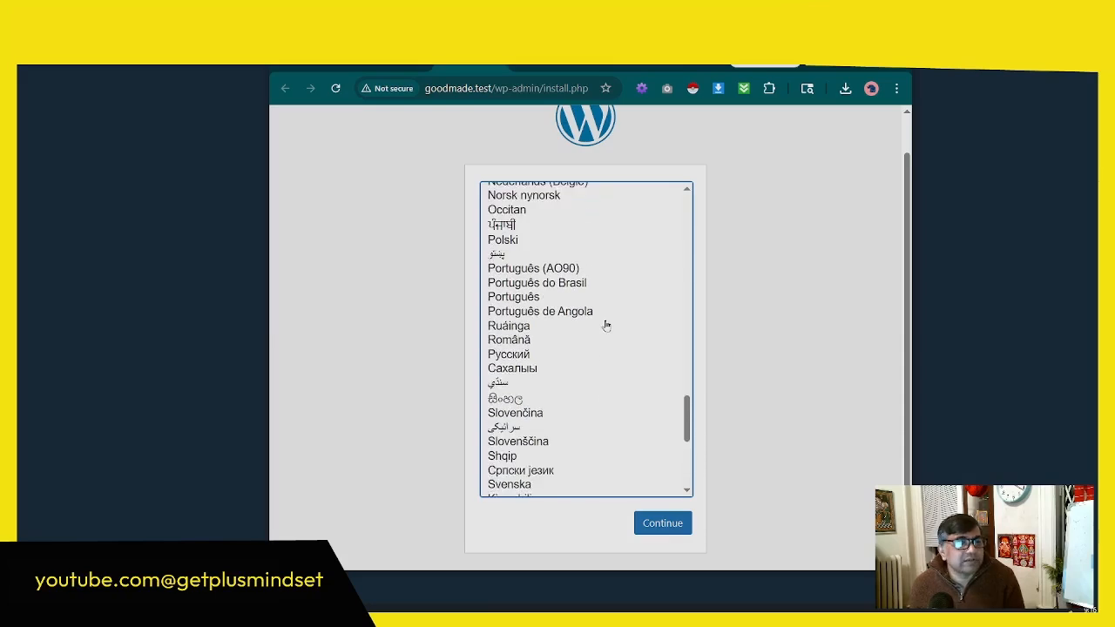
scroll(647, 365, "up", 3)
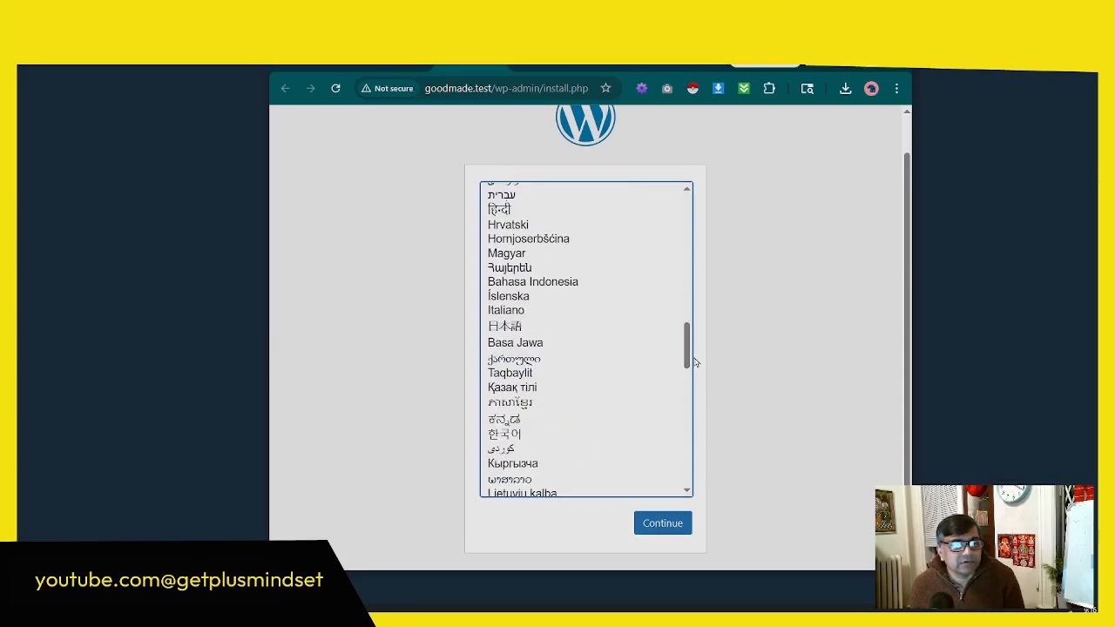
left_click_drag(693, 366, 686, 218)
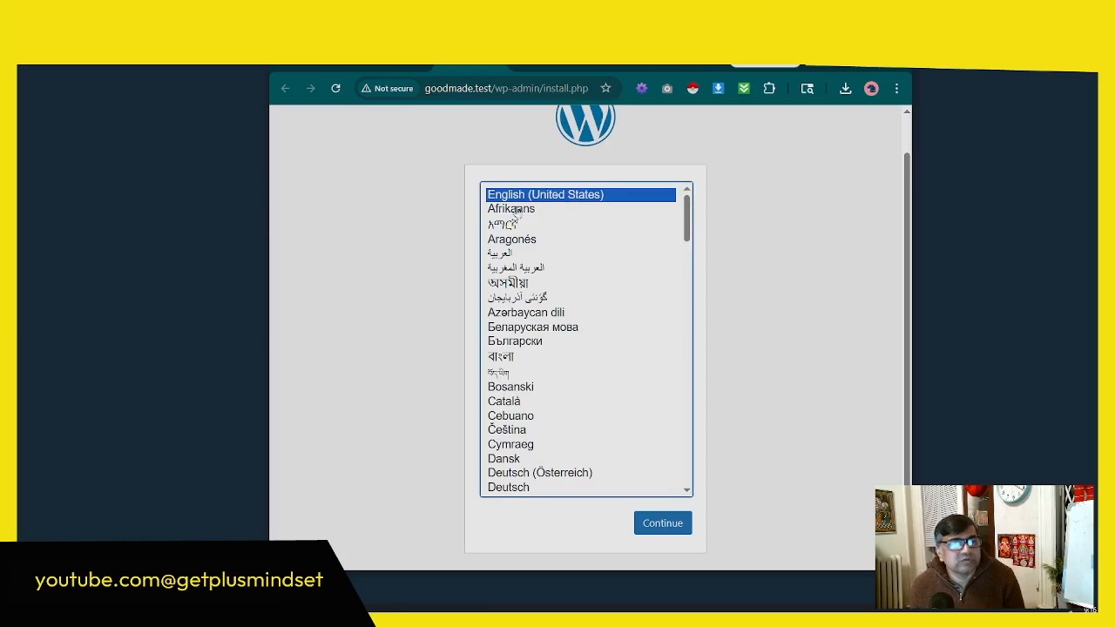
left_click(660, 523)
key("F11")
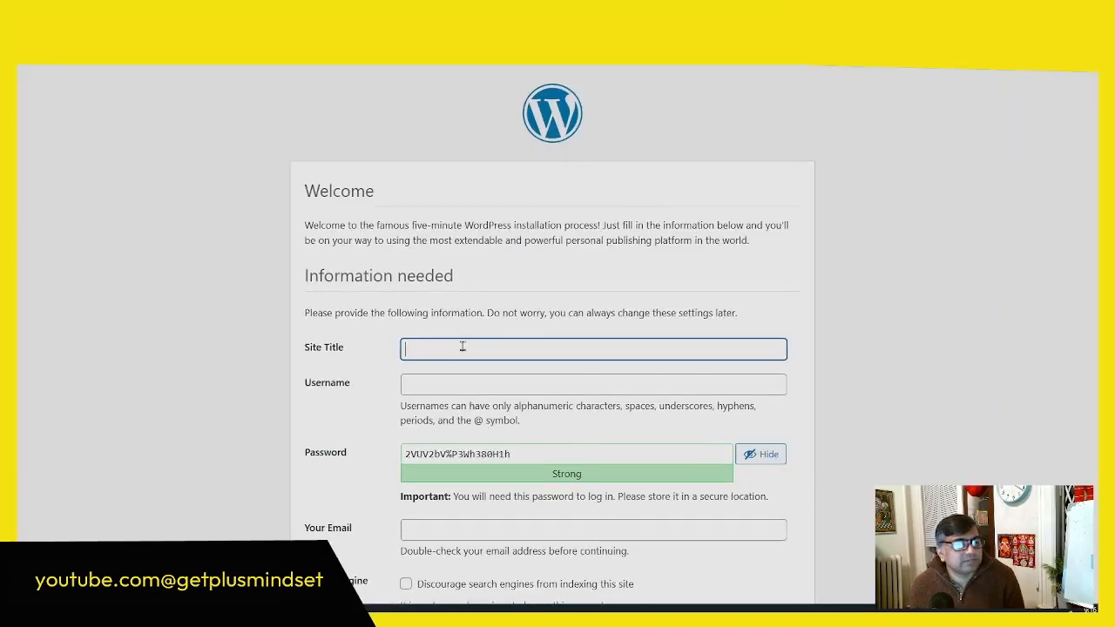
Step: Enter Good Made as the site title and admingm as the administrator username
type("Good Ma")
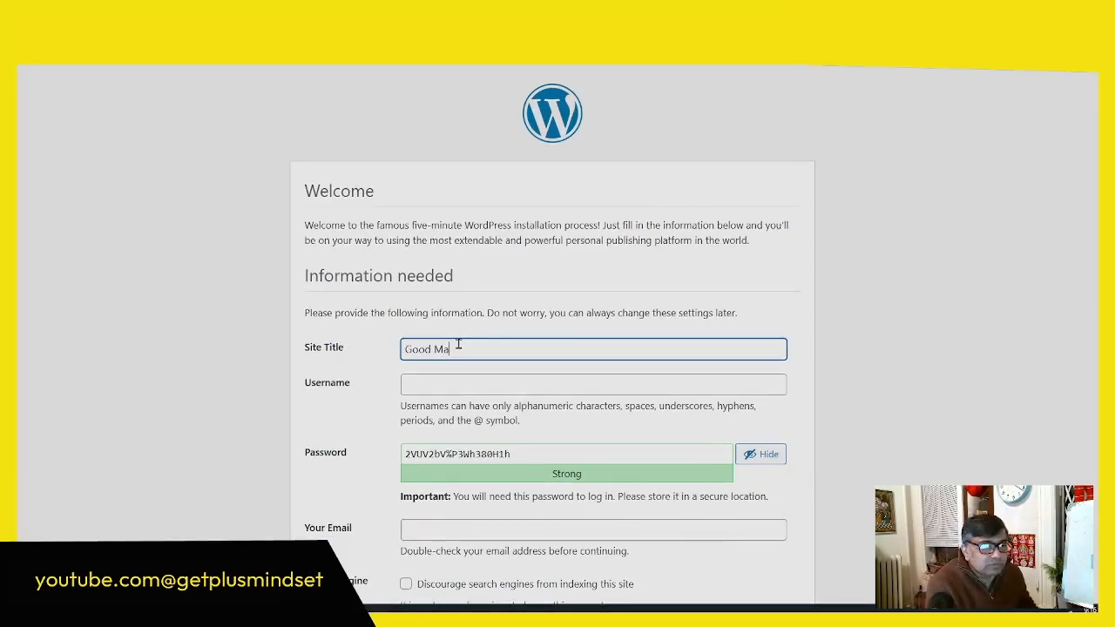
type("de")
left_click(530, 381)
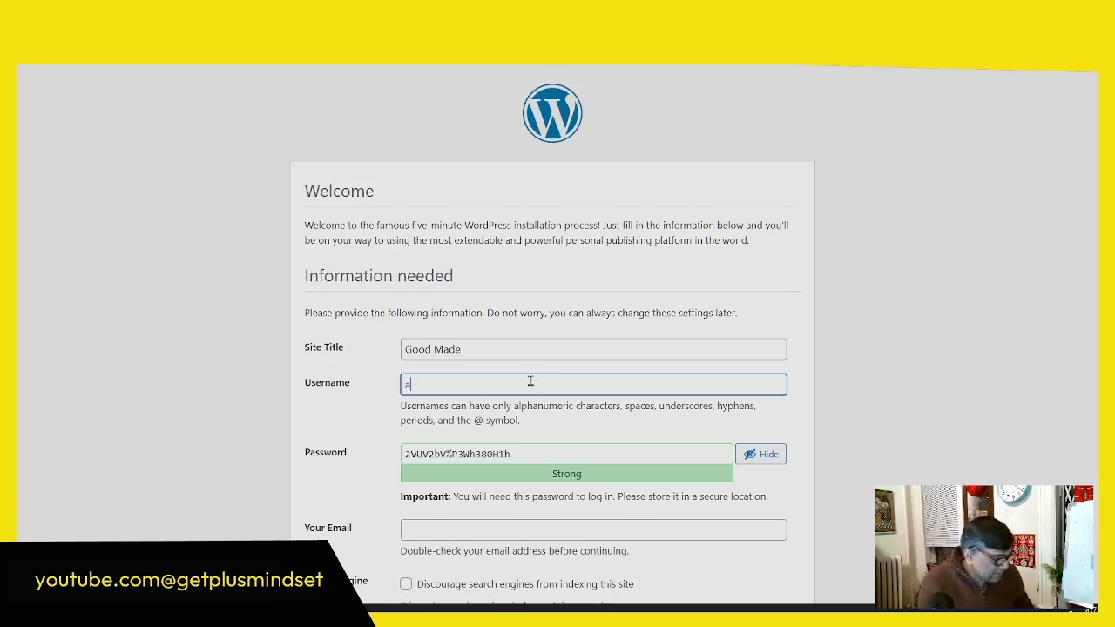
type("minG")
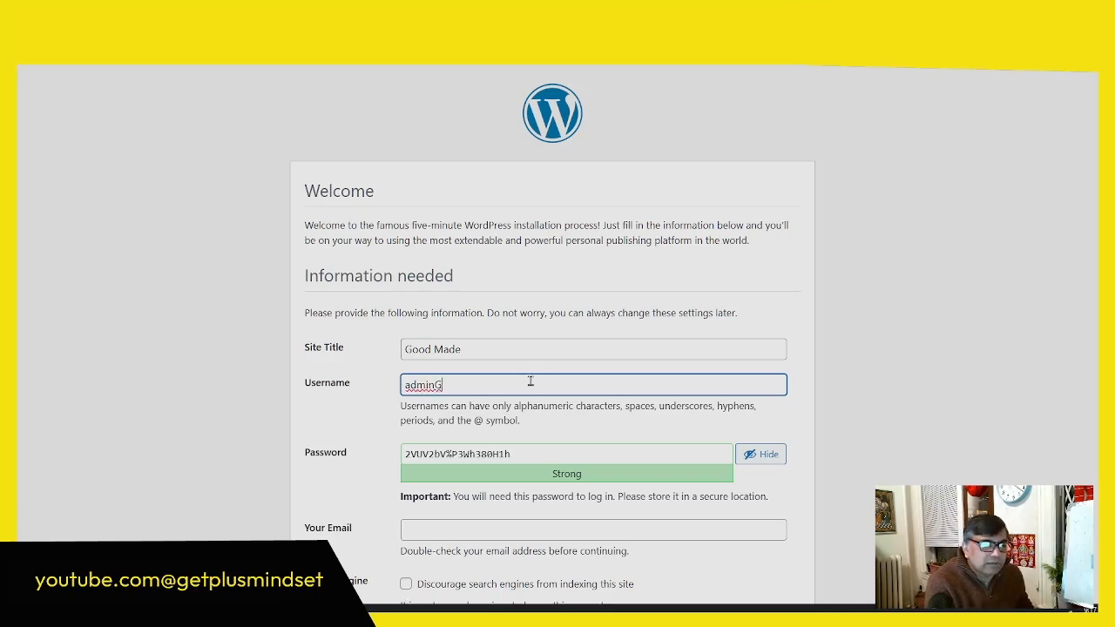
key("BackSpace")
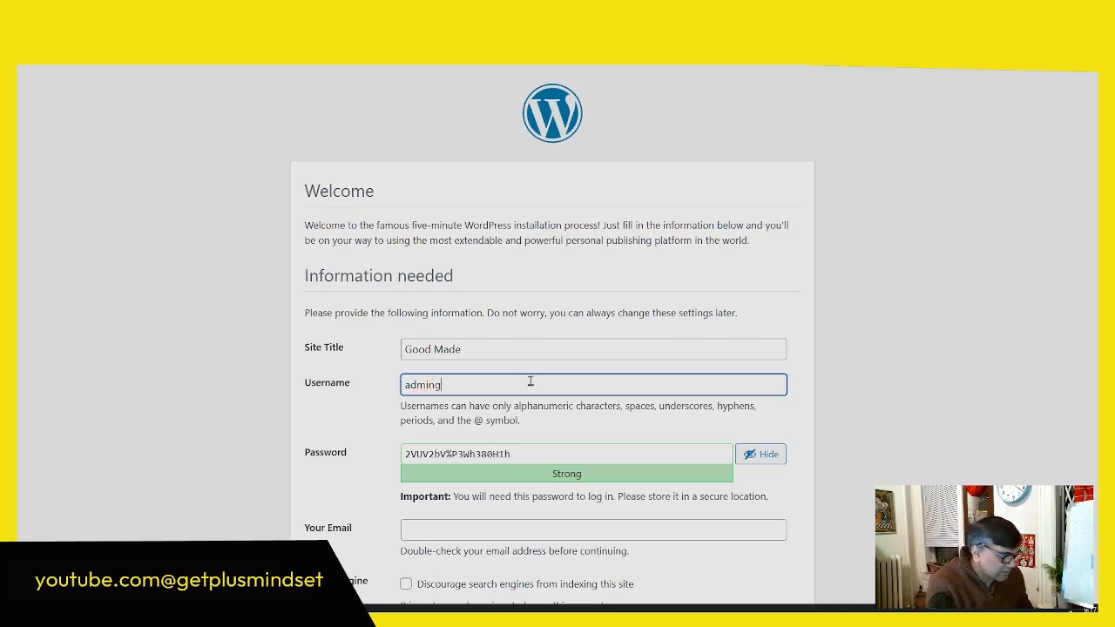
Step: Replace the generated password in the installer form with the chosen administrator password
key("Tab")
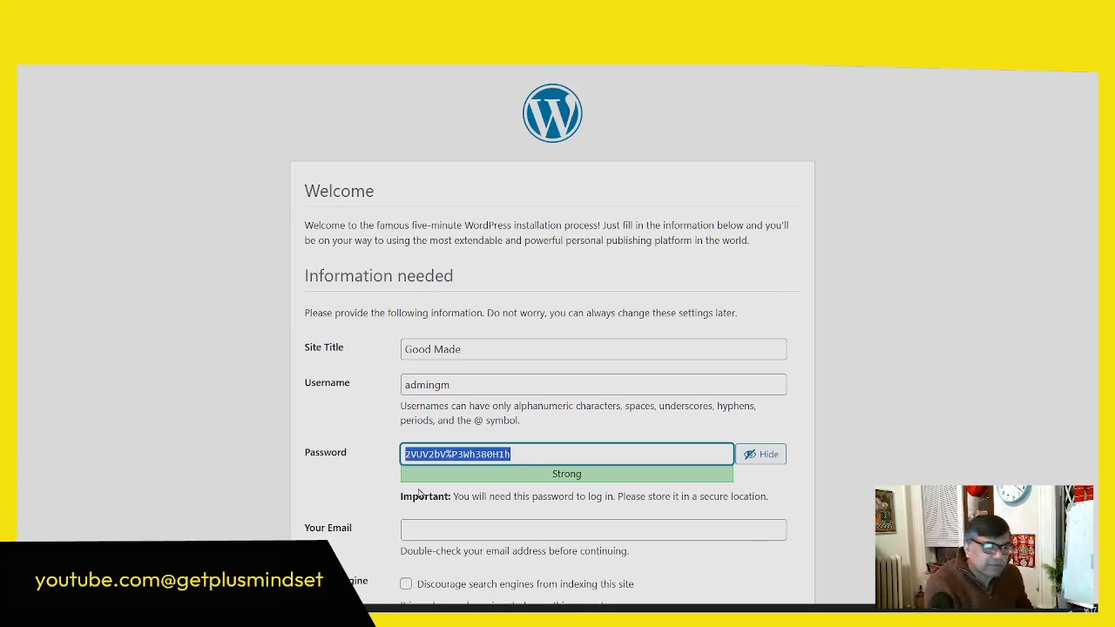
type("admin123")
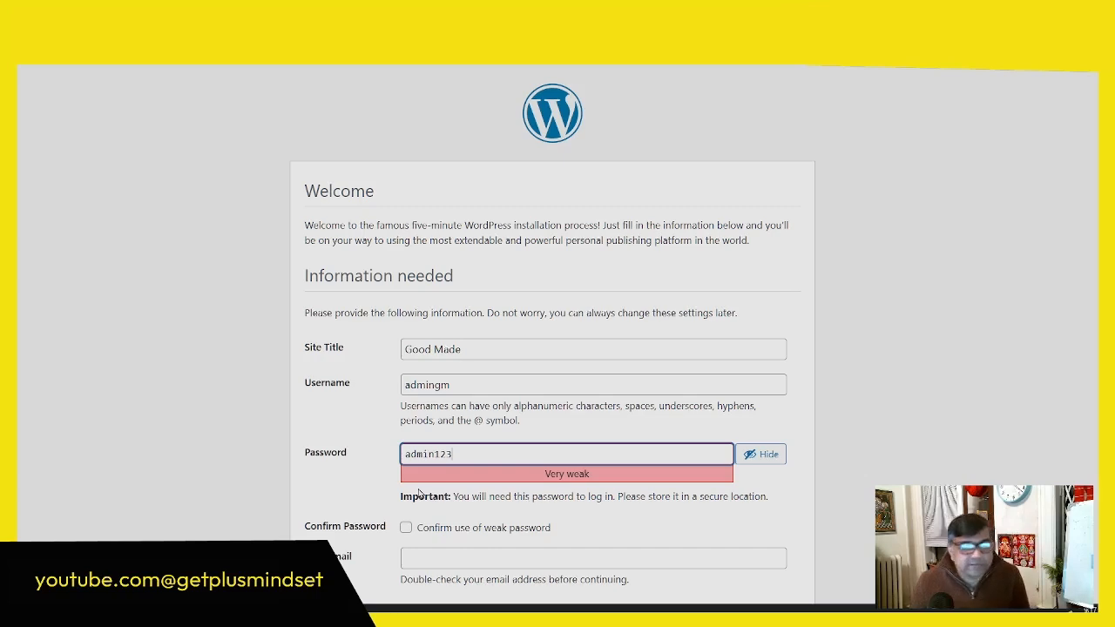
Step: Confirm the use of a weak password and enter the administrator's email address in the installer form
left_click(403, 533)
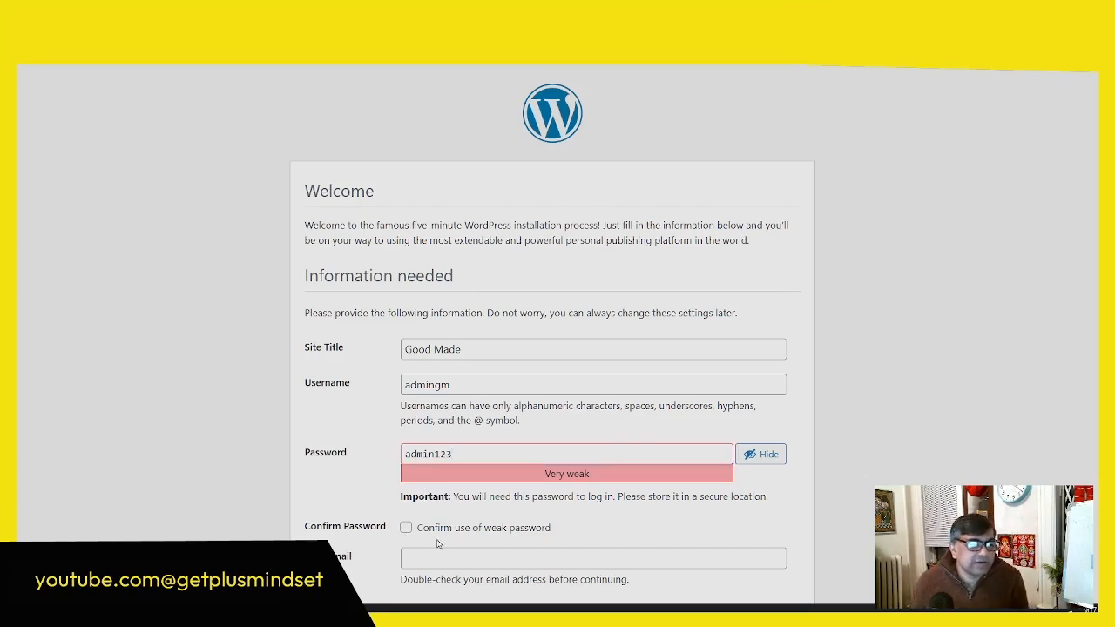
left_click(406, 530)
scroll(578, 446, "down", 1)
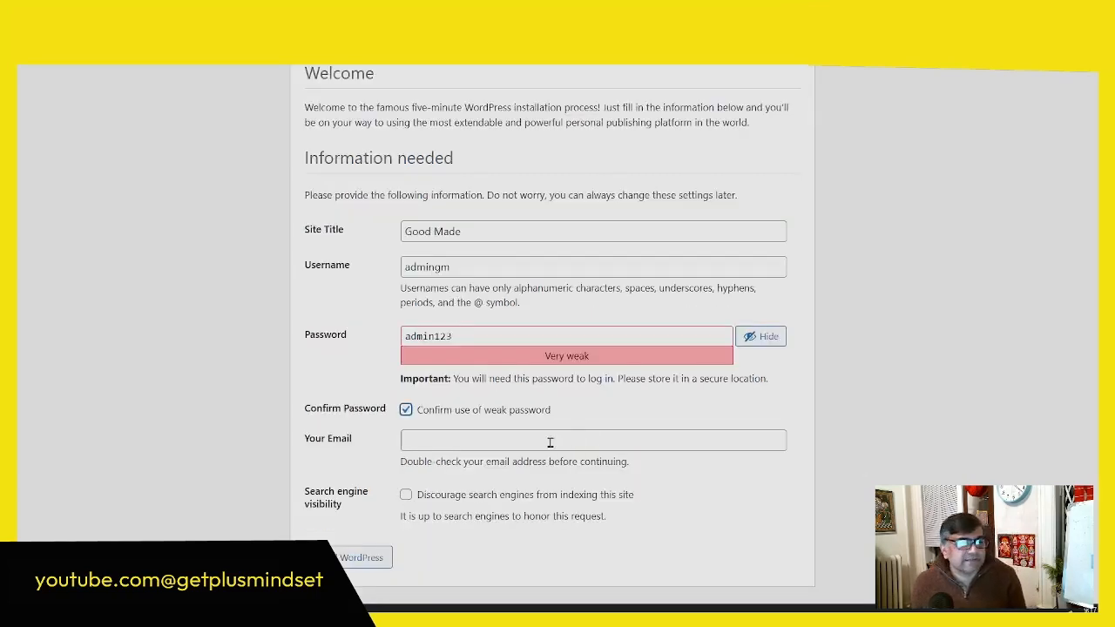
left_click(550, 443)
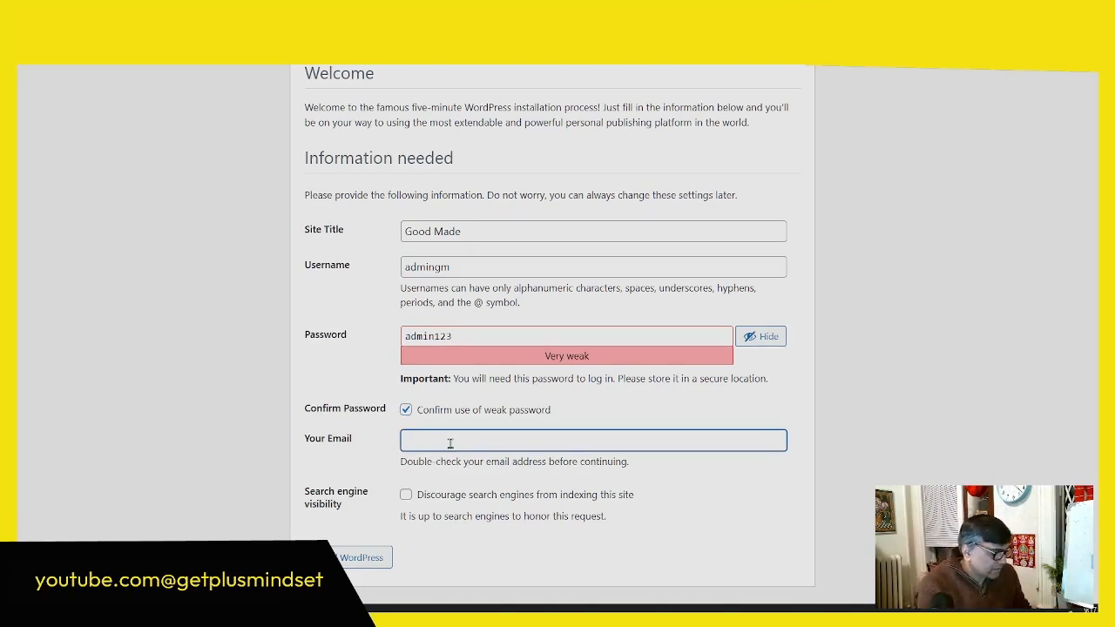
type("fo")
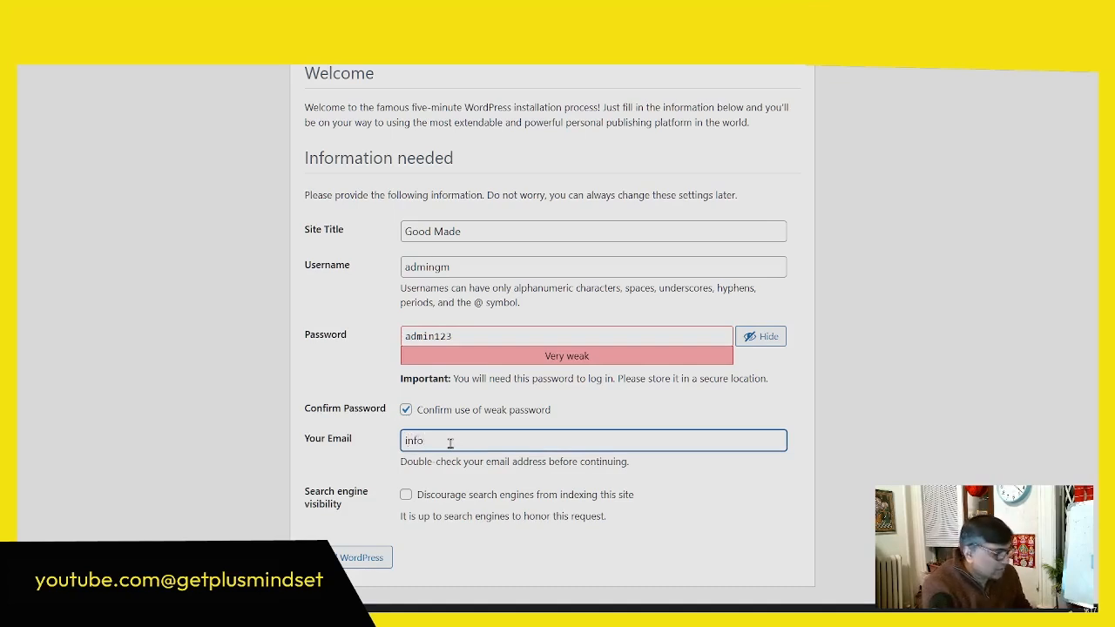
type("@")
type("dma")
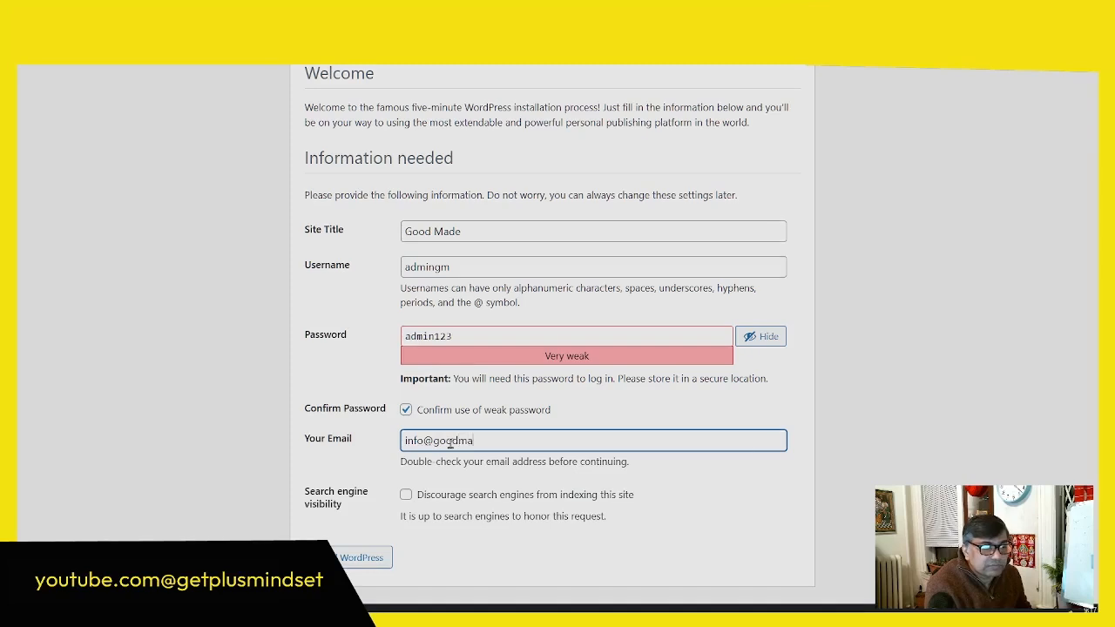
type("oodmade.test")
left_click(516, 499)
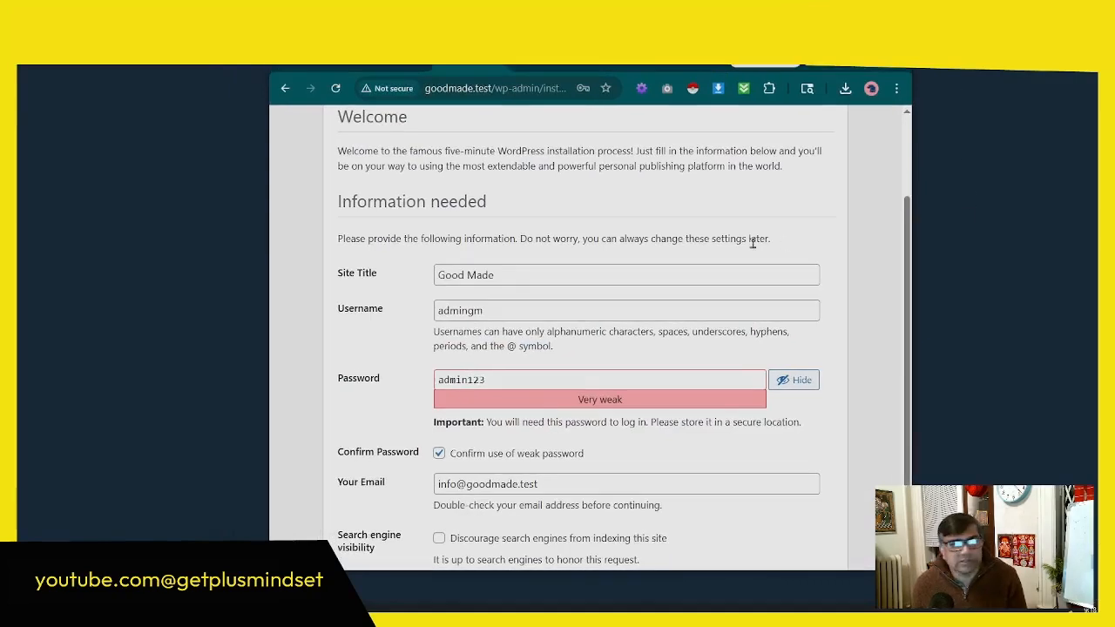
Step: Install WordPress with the entered site details and dismiss the browser's offer to save the password
scroll(749, 243, "up", 2)
scroll(660, 508, "down", 3)
left_click(383, 523)
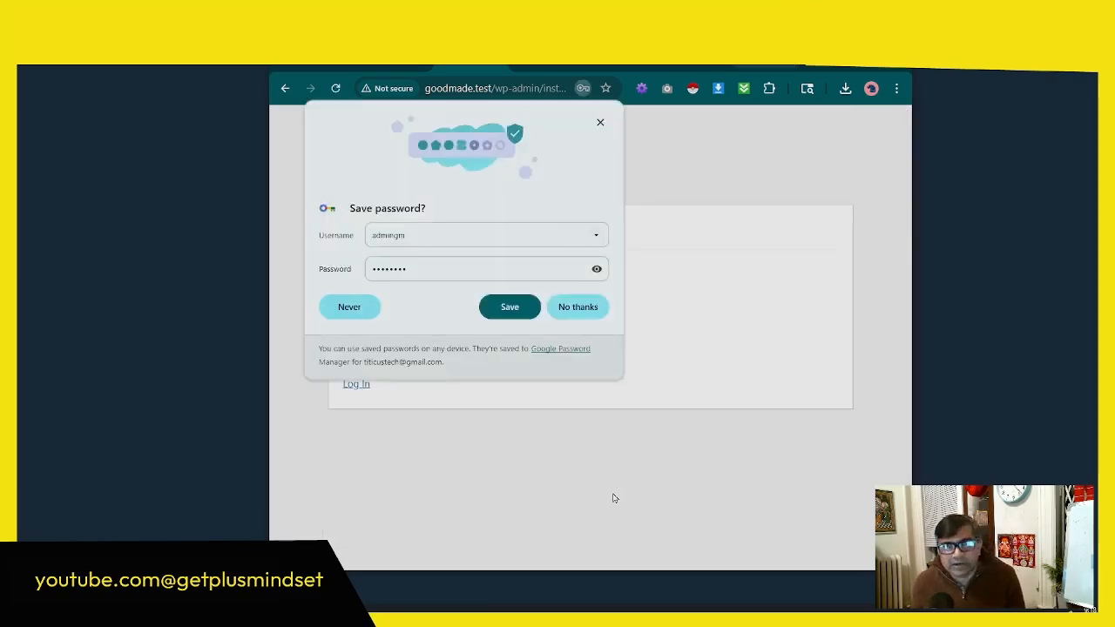
left_click(601, 124)
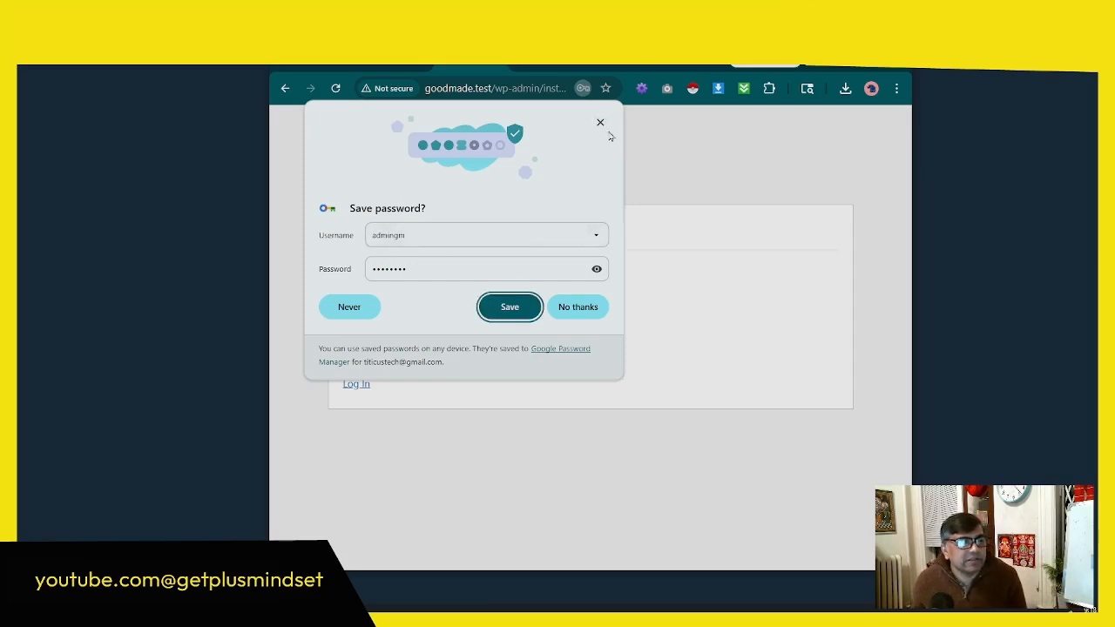
left_click(601, 124)
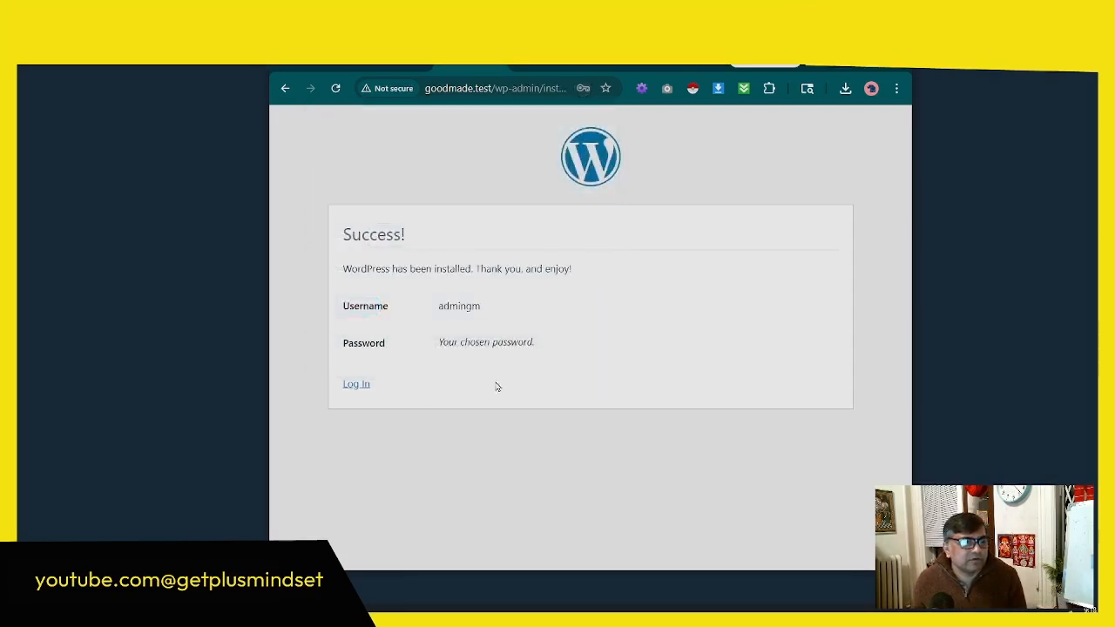
Step: Log in to the new WordPress site as admingm with the administrator password
left_click(356, 384)
type("ad")
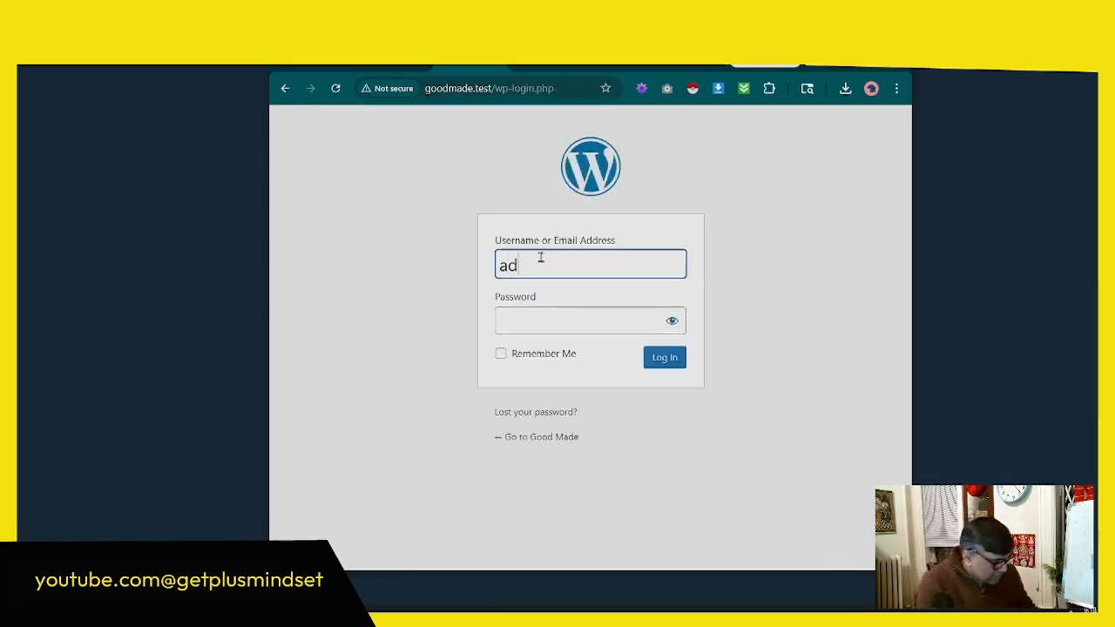
type("mingm")
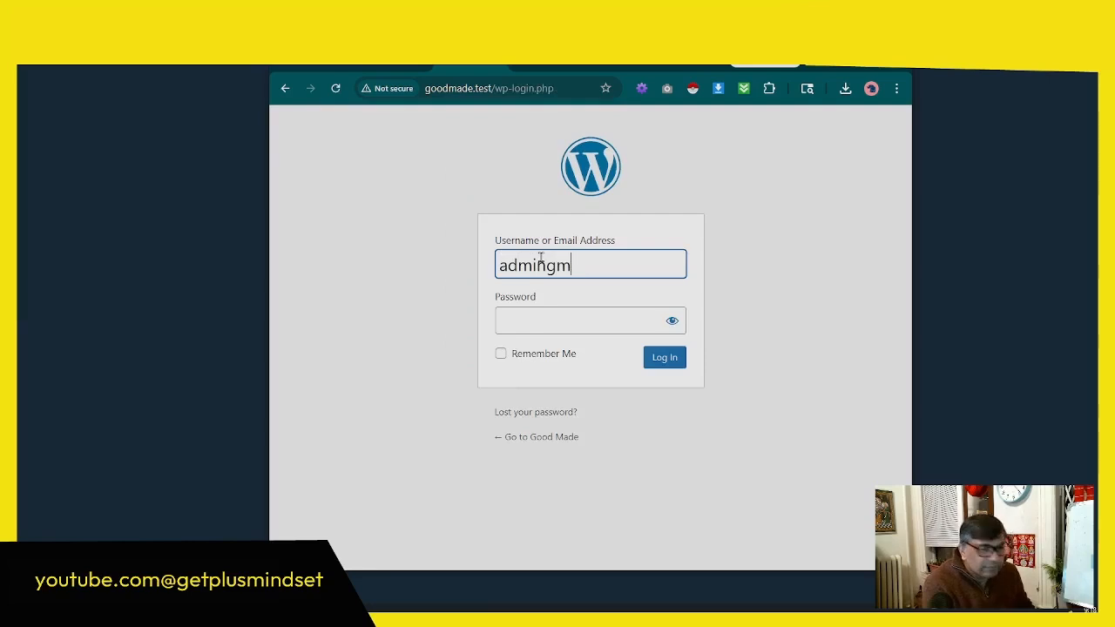
left_click(542, 324)
type("a••")
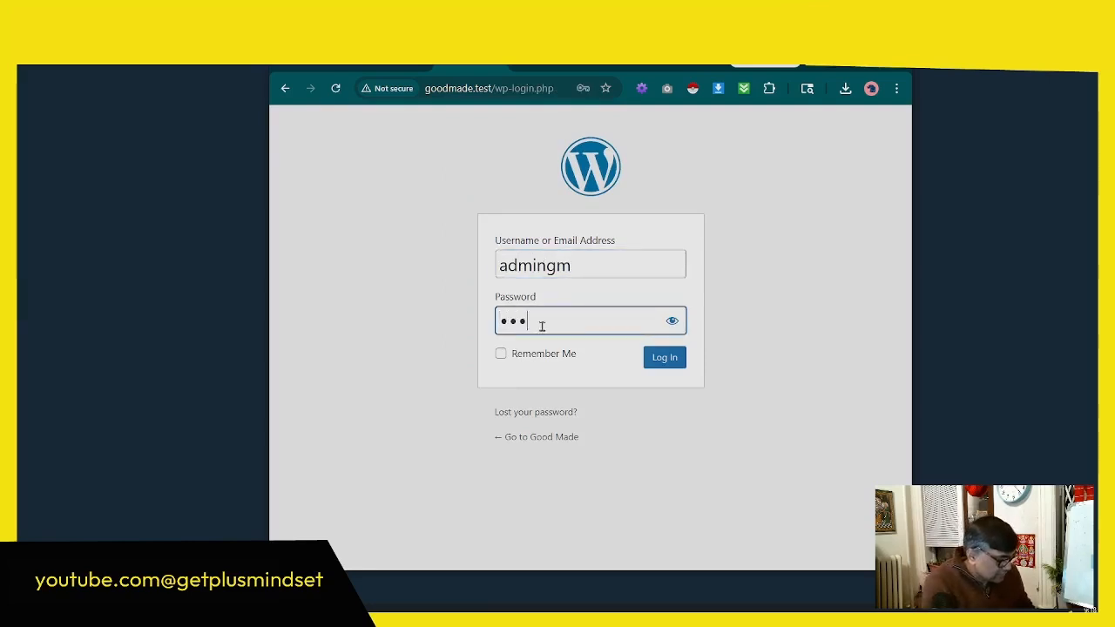
type("•••••")
key("Return")
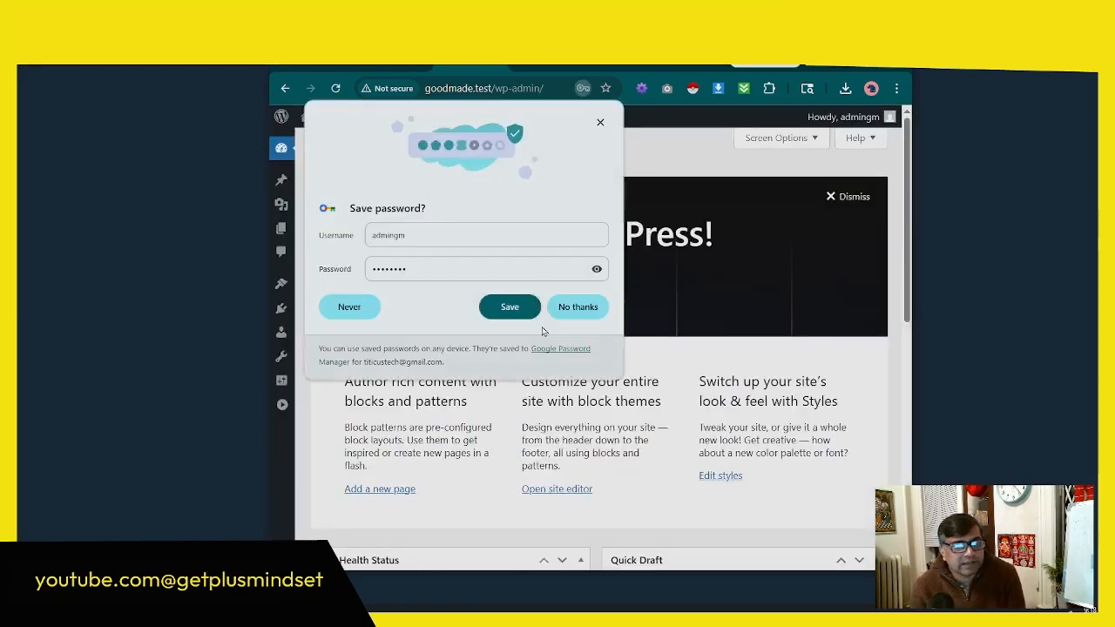
Step: Look over the WordPress dashboard and check the core, plugin and theme status on the WordPress Updates page
left_click(863, 69)
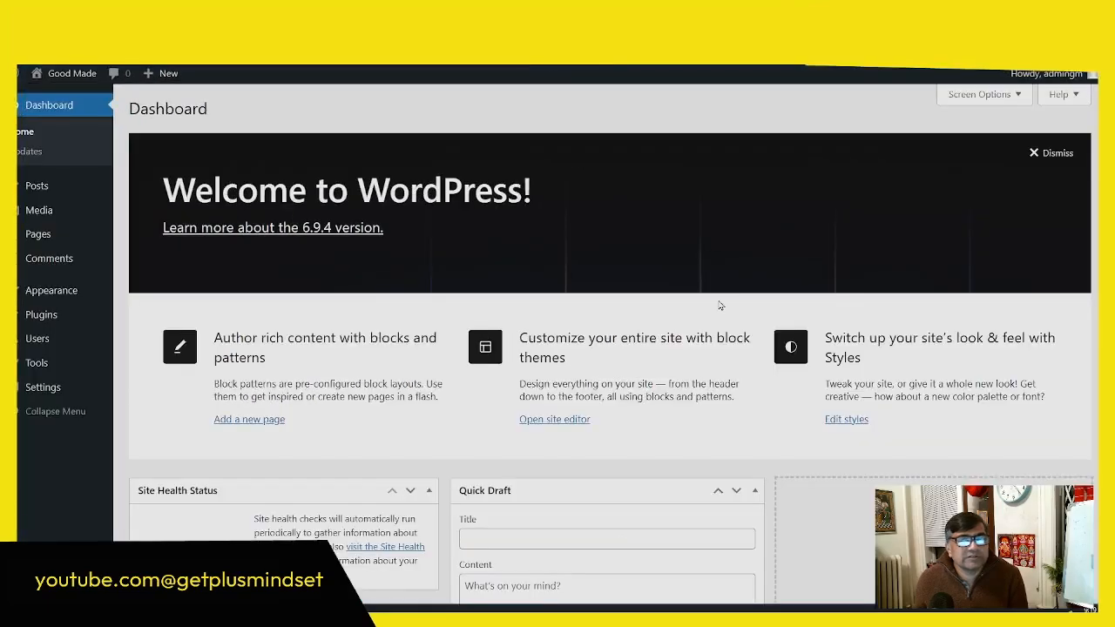
scroll(561, 328, "down", 2)
scroll(506, 326, "up", 2)
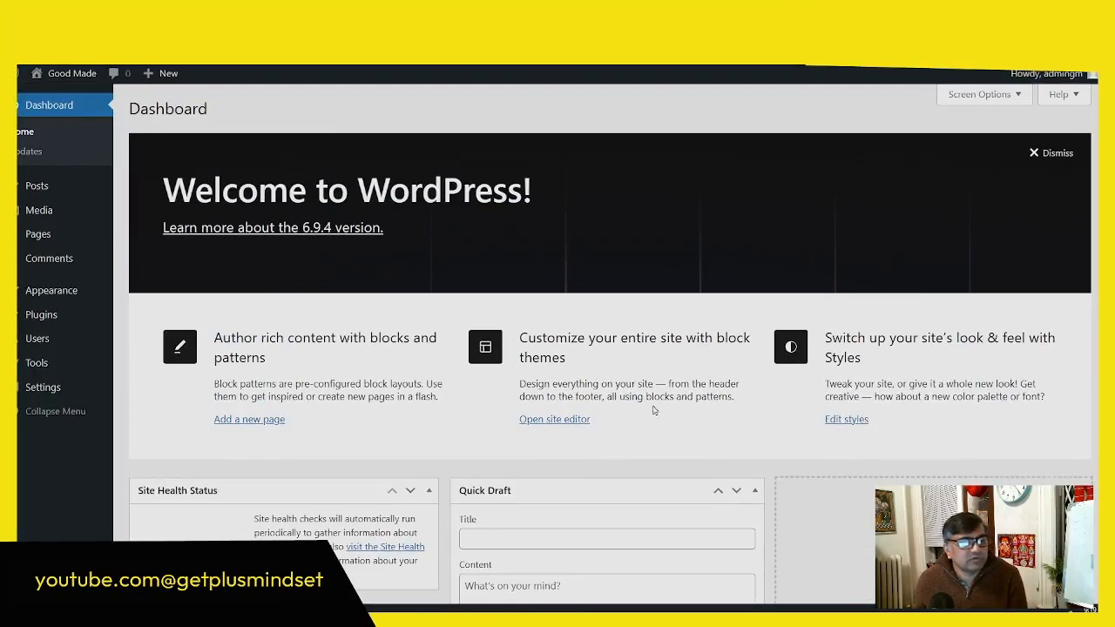
scroll(654, 406, "down", 5)
scroll(657, 415, "up", 5)
left_click(37, 152)
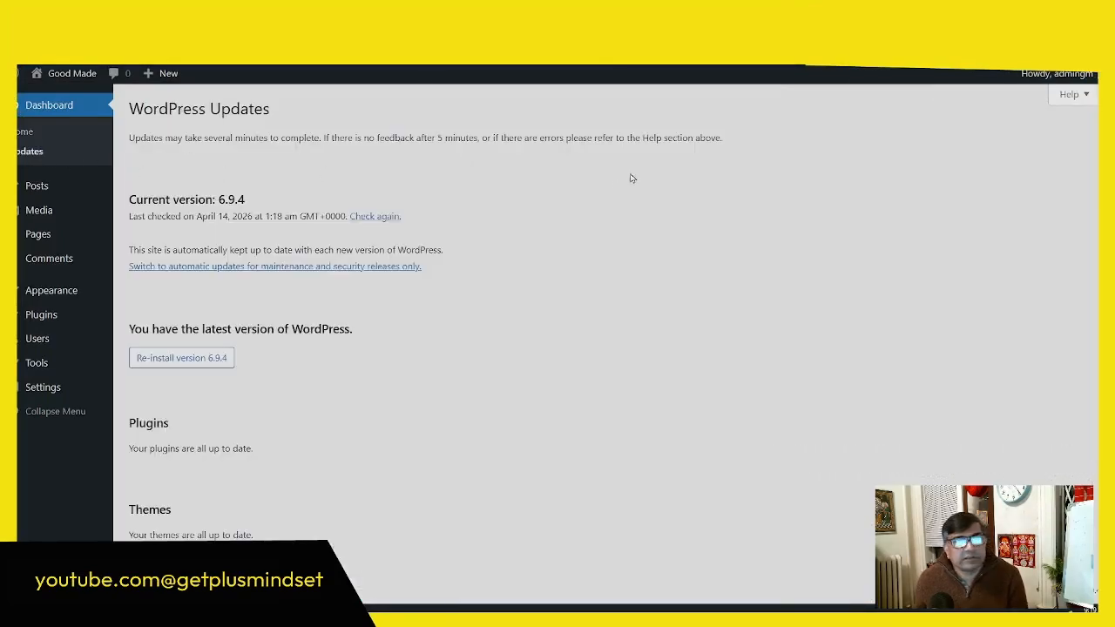
key("F11")
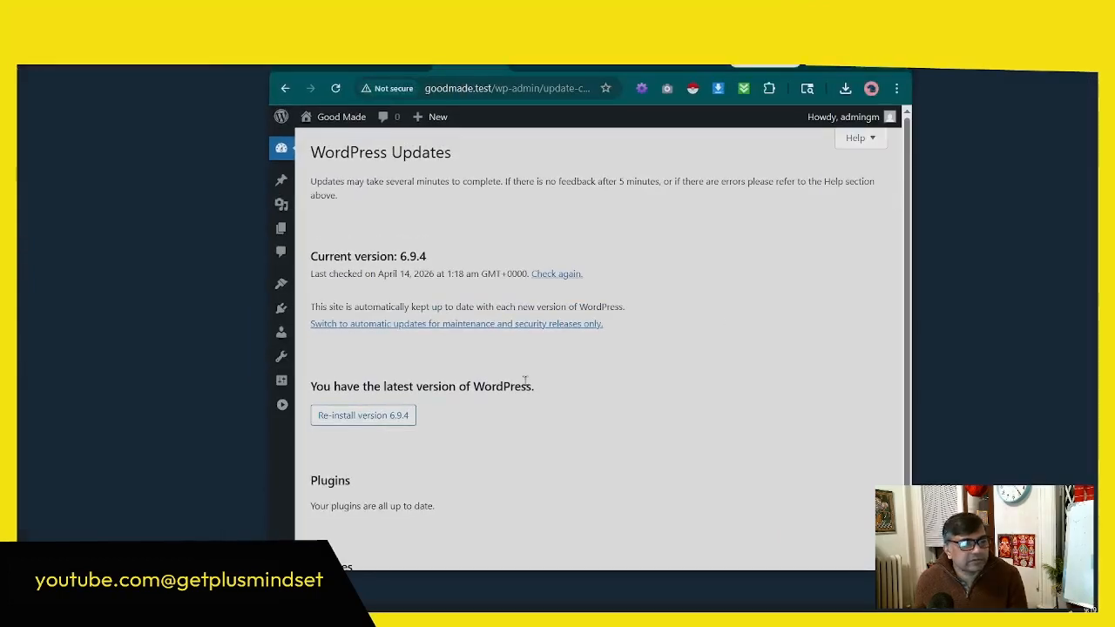
scroll(510, 384, "down", 2)
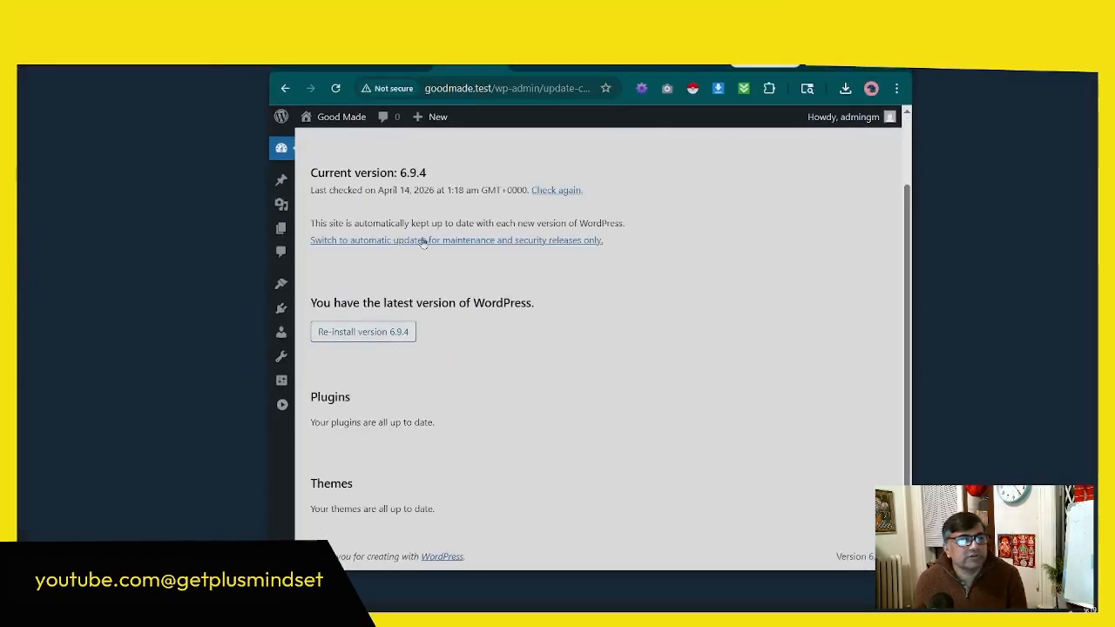
key("F11")
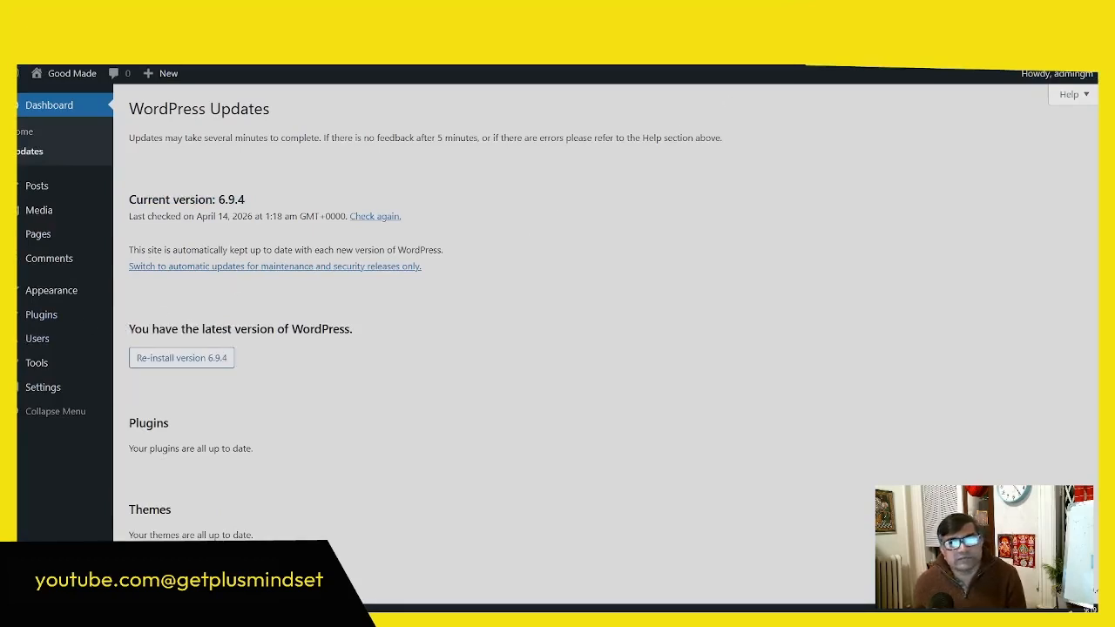
key("F11")
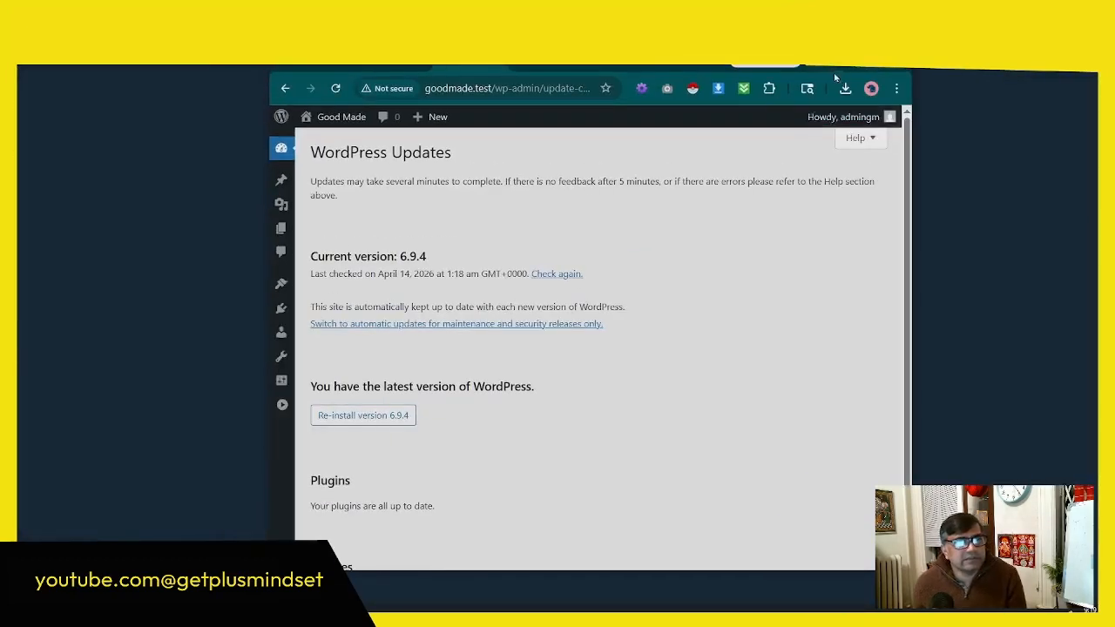
key("F11")
Step: Delete the preinstalled Akismet Anti-spam and Hello Dolly plugins together with a bulk action
mouse_move(65, 296)
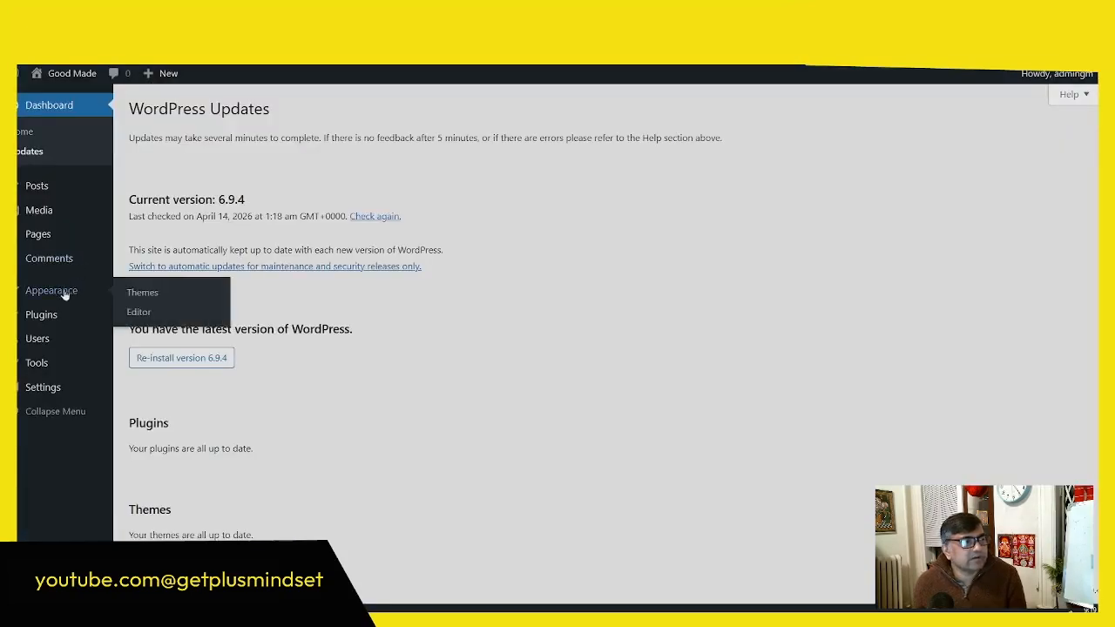
left_click(41, 316)
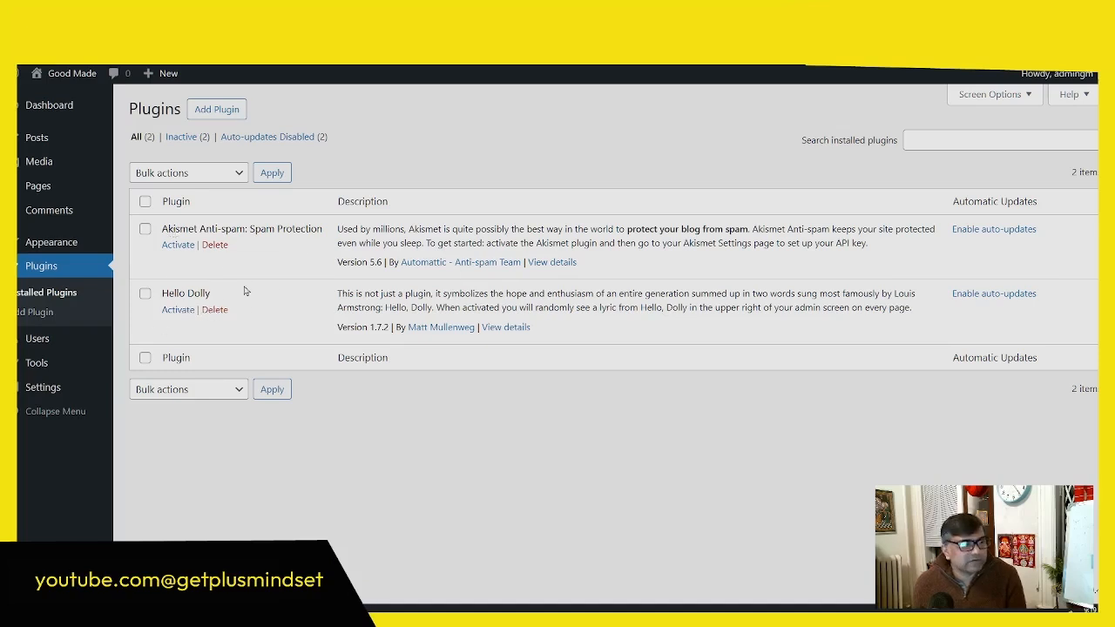
left_click(145, 357)
left_click(198, 389)
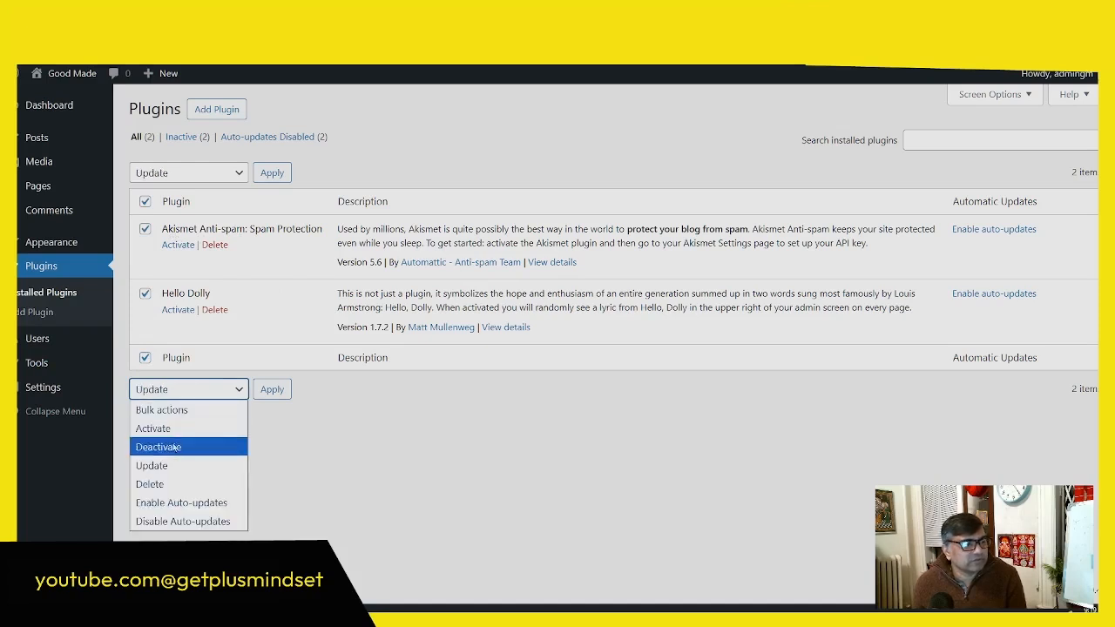
left_click(157, 485)
left_click(273, 392)
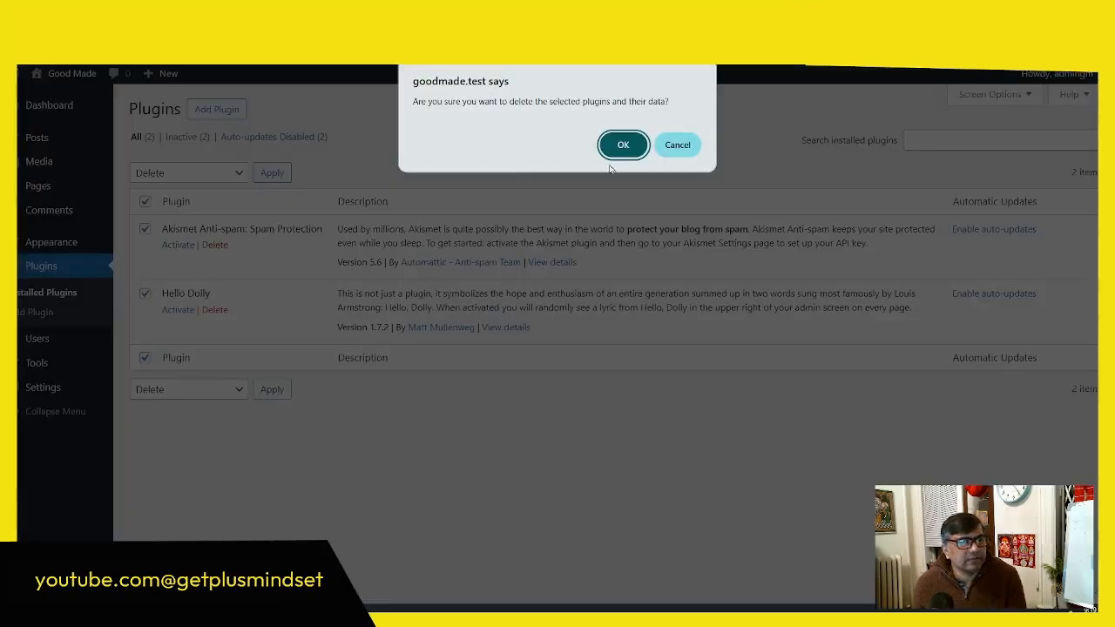
left_click(623, 141)
Step: View the details of the active Twenty Twenty-Five theme and delete the inactive Twenty Twenty-Four and Twenty Twenty-Three themes
mouse_move(71, 244)
left_click(142, 244)
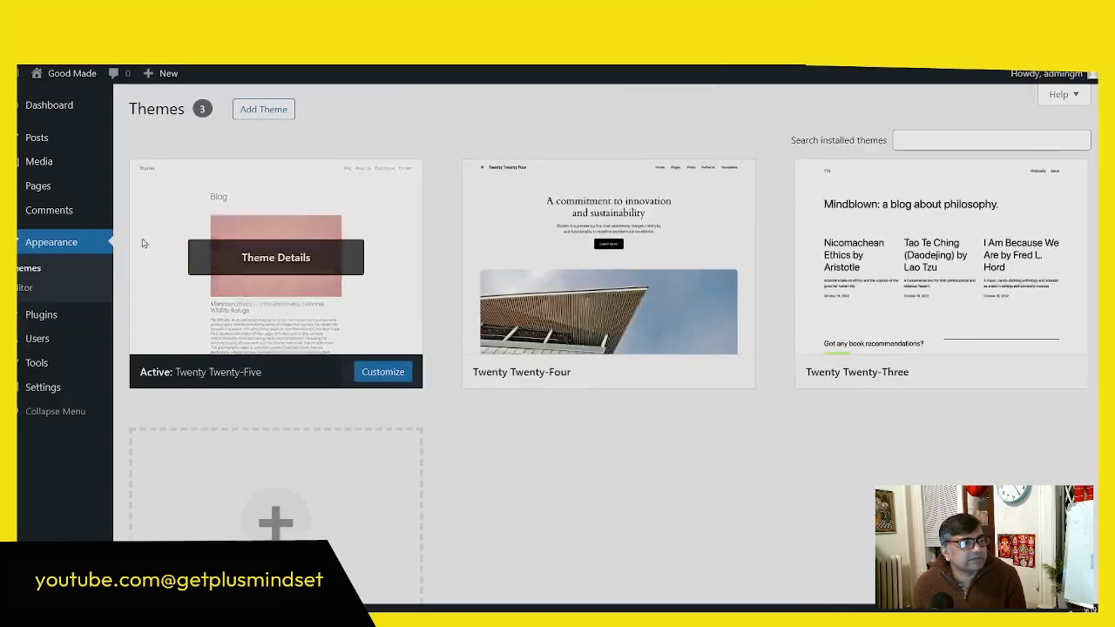
left_click(142, 241)
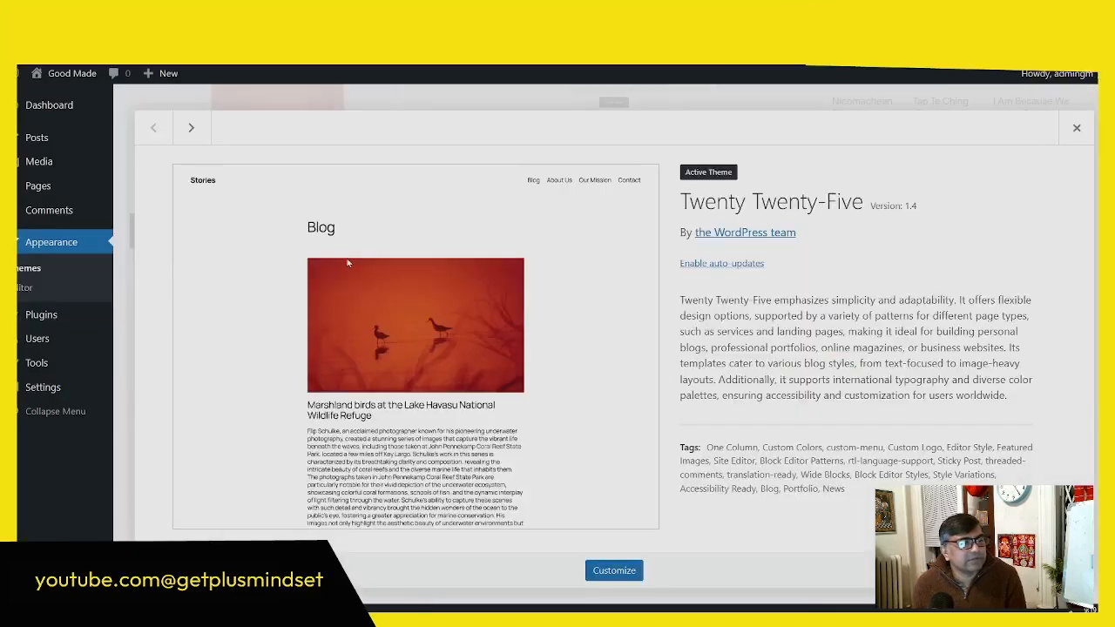
left_click(1077, 128)
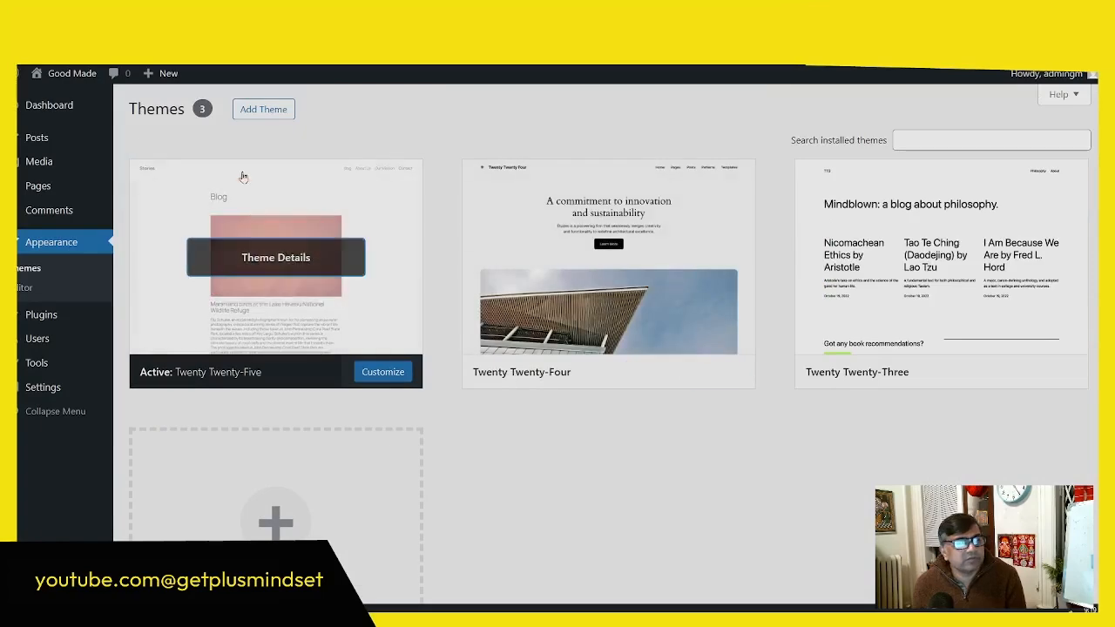
left_click(621, 258)
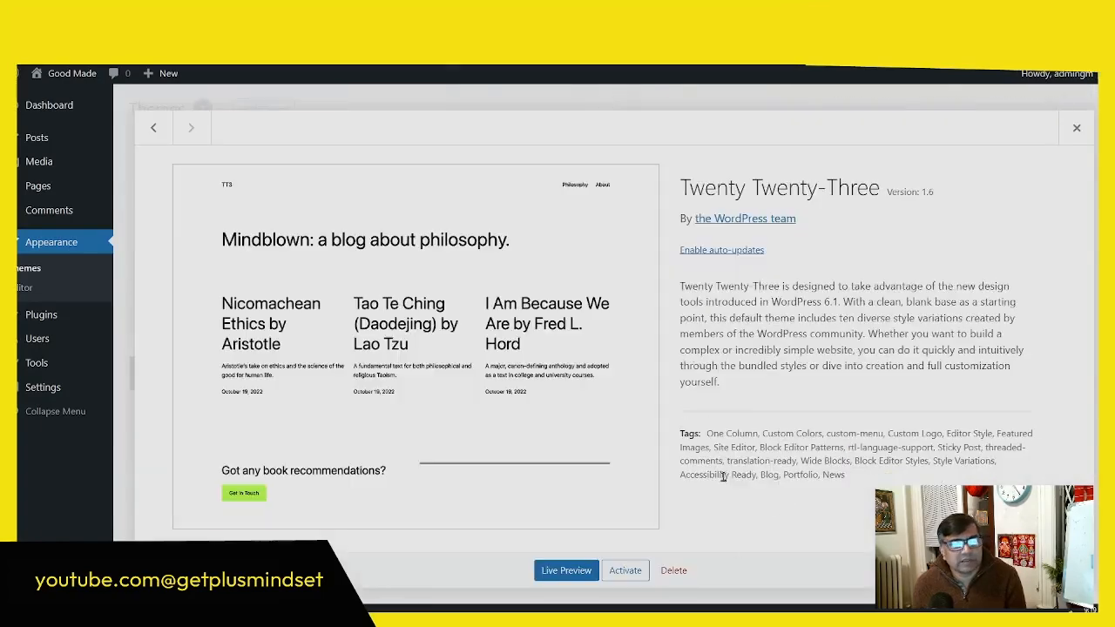
left_click(674, 570)
left_click(622, 157)
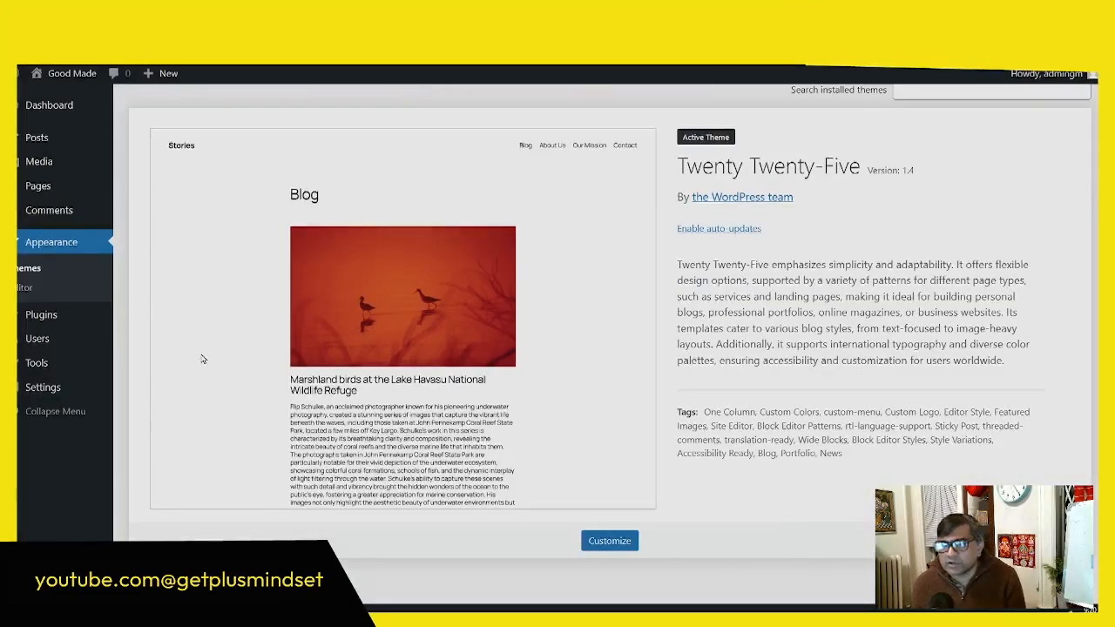
Step: Switch to the Google start page and search for "How to change the name server of a domain in namecheap"
key("F11")
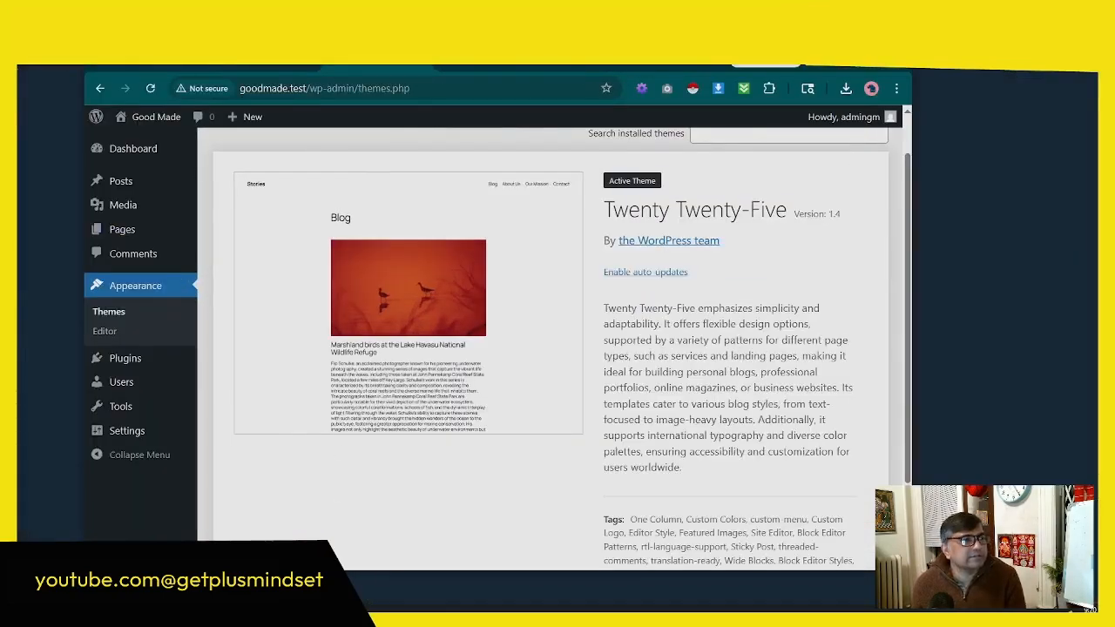
key("alt+Tab")
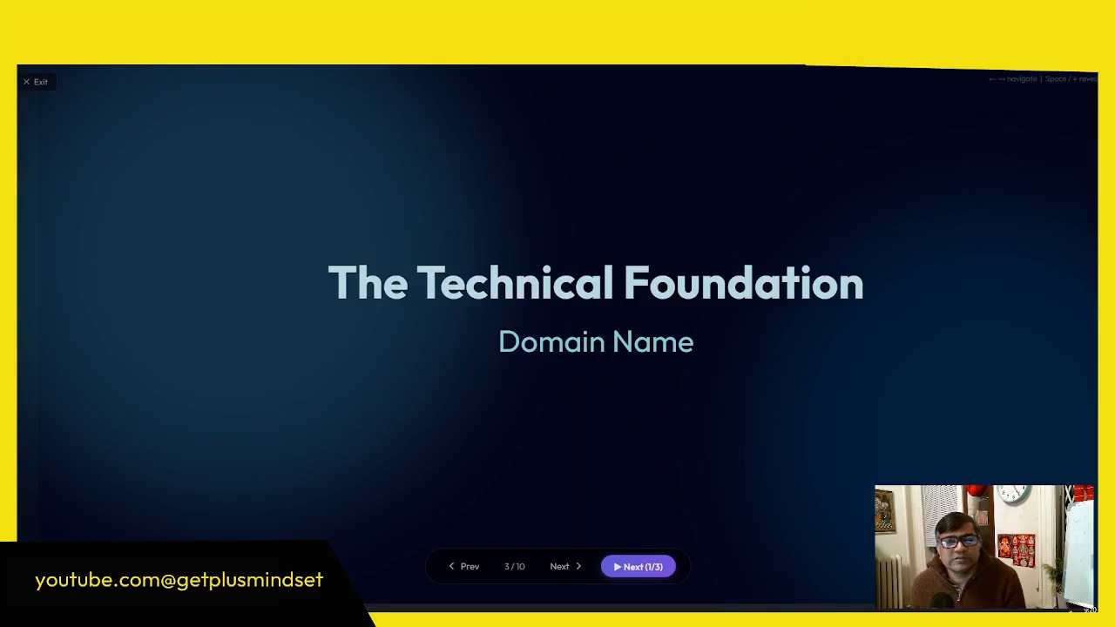
key("alt+Tab")
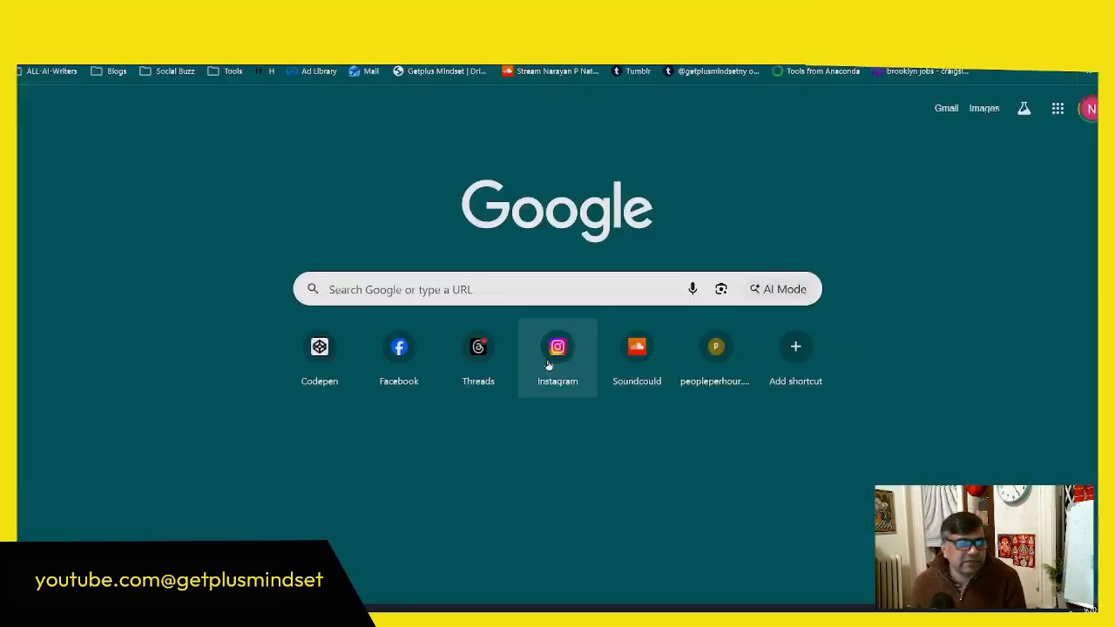
left_click(475, 297)
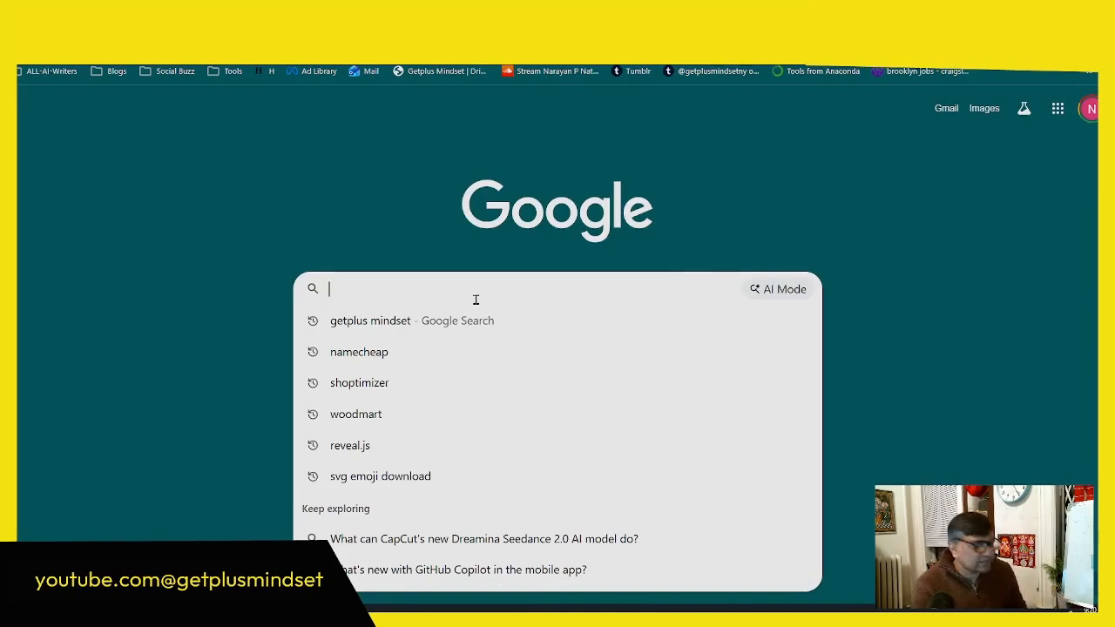
type("How to change the ")
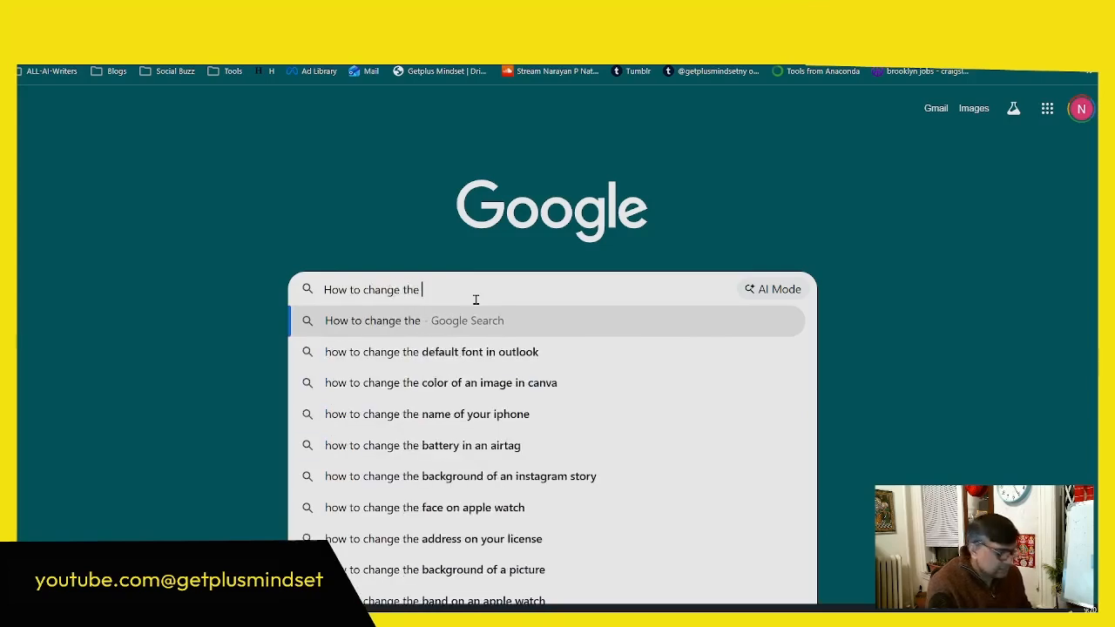
type("name sere")
key("BackSpace")
type("vere of a domain in namecheap")
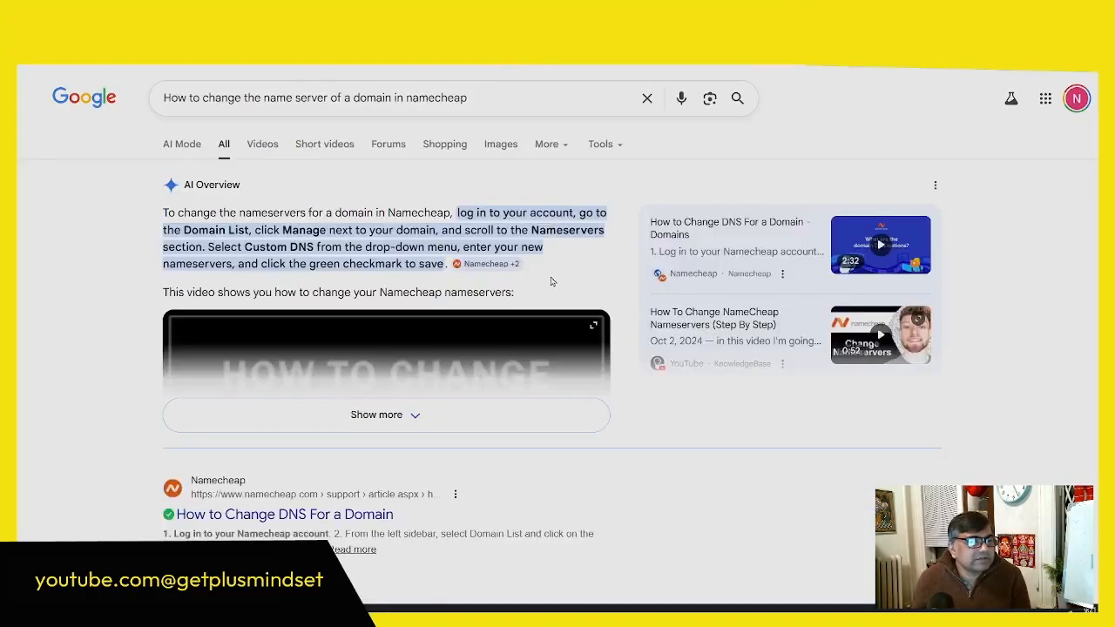
Step: Look through the search results and open Namecheap's article "How can I update my personal nameserver's IP address?"
scroll(549, 281, "down", 5)
scroll(547, 292, "up", 3)
scroll(547, 292, "down", 8)
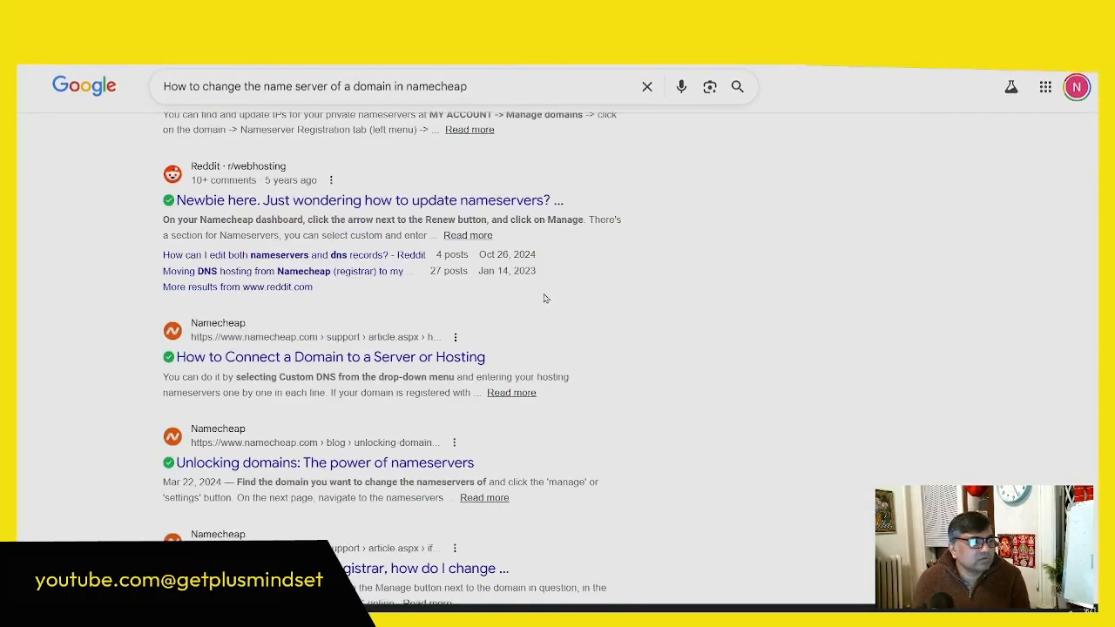
scroll(545, 298, "up", 2)
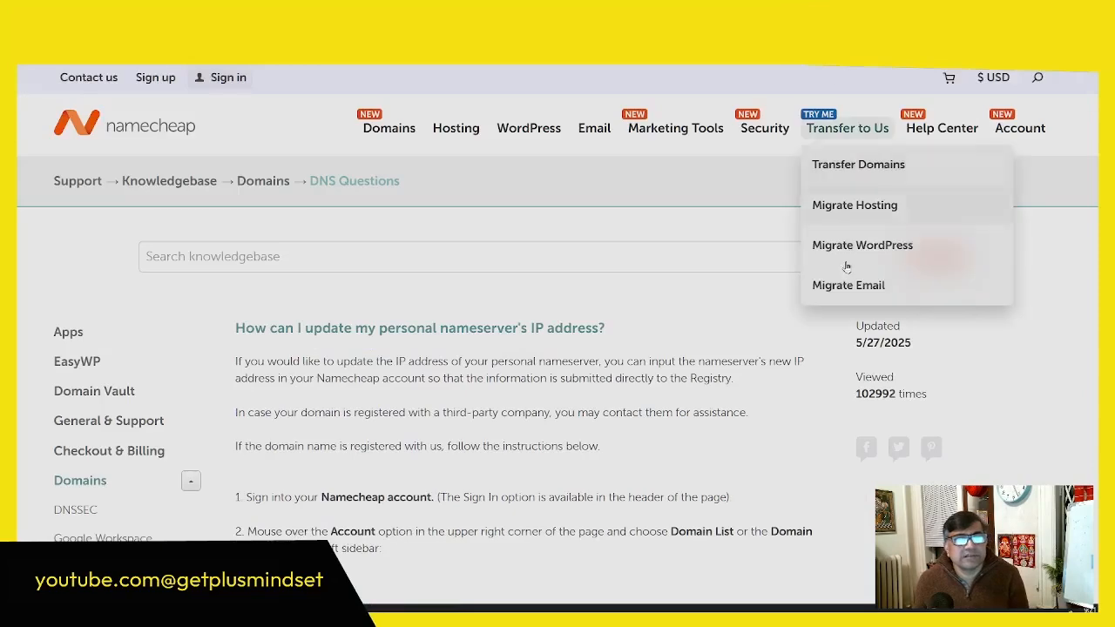
scroll(723, 324, "down", 1)
scroll(723, 324, "down", 5)
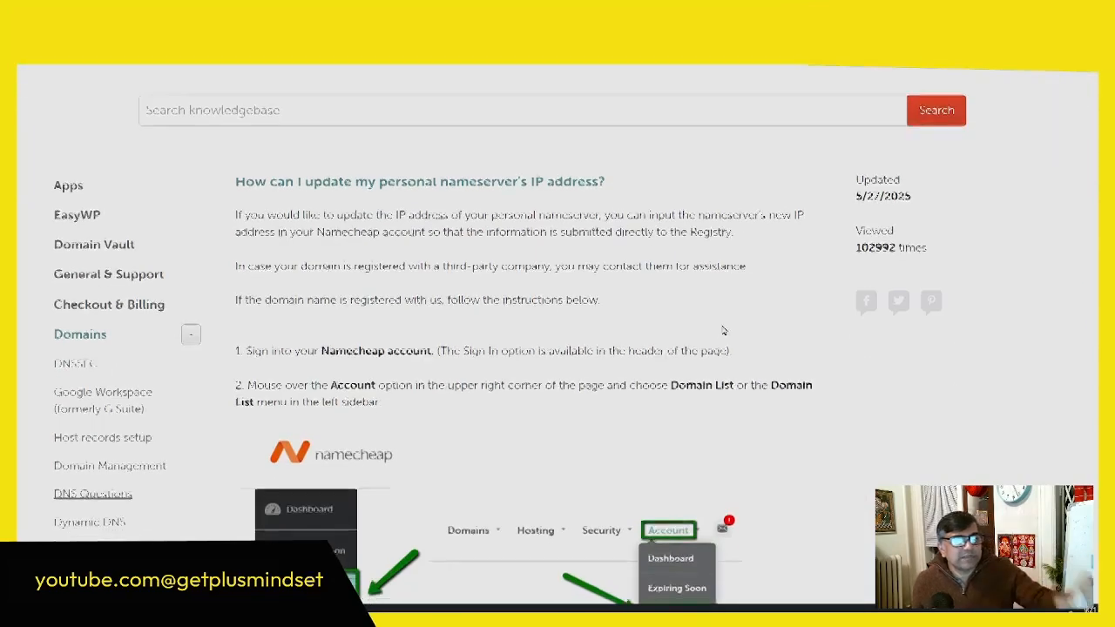
Step: Read the article's first four instructions, covering sign-in, Domain List, the Manage option and the Advanced DNS section
scroll(722, 331, "down", 1)
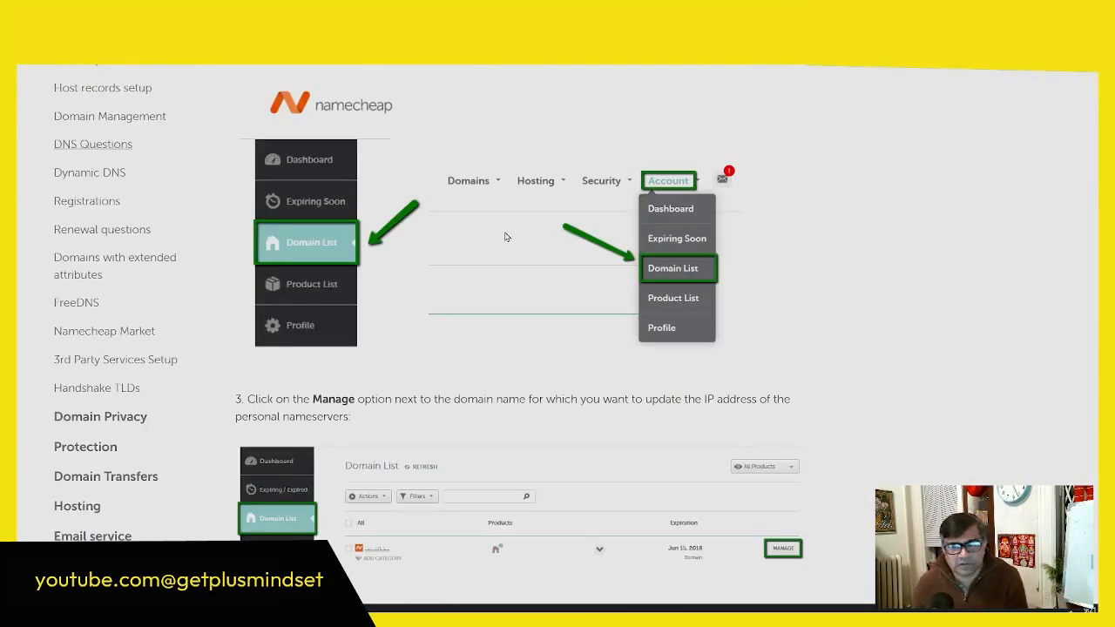
scroll(505, 237, "down", 1)
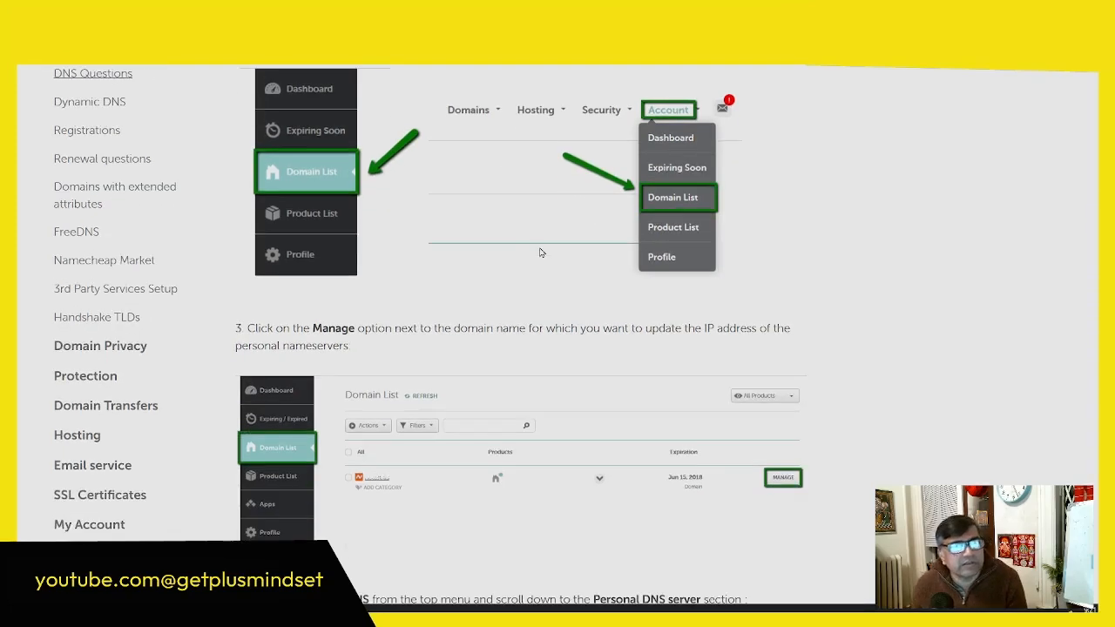
scroll(700, 272, "down", 3)
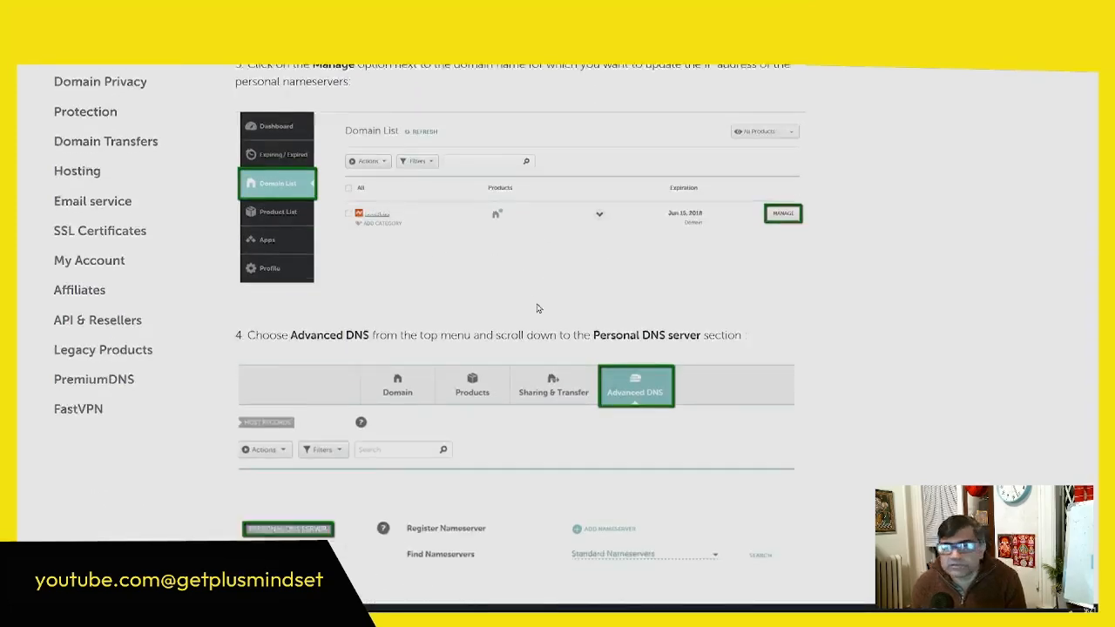
scroll(432, 264, "down", 2)
scroll(692, 289, "down", 1)
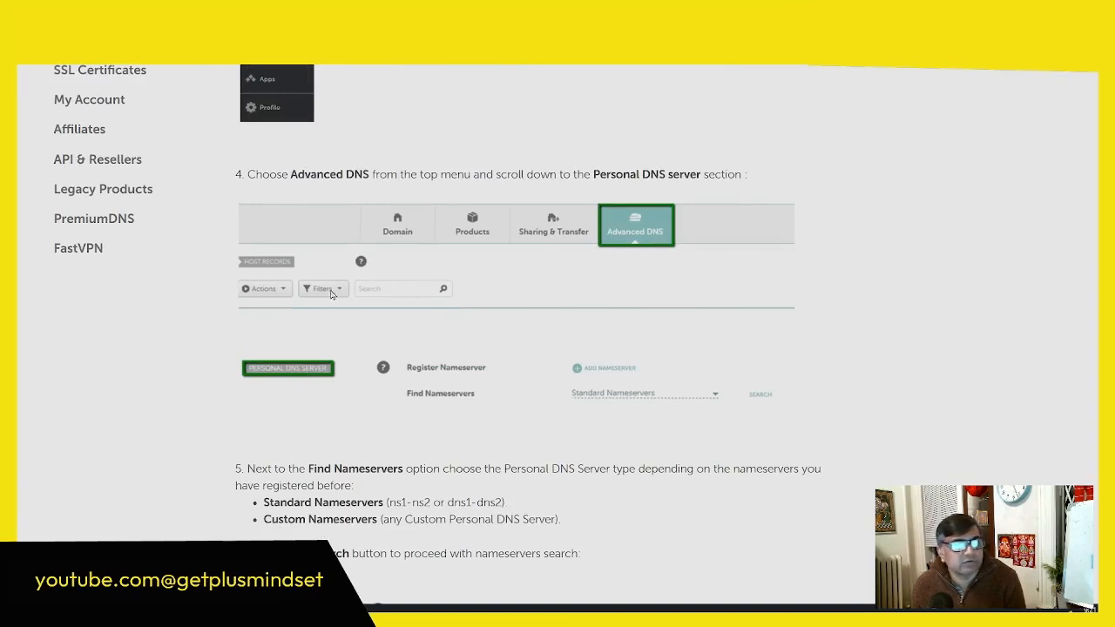
scroll(651, 300, "down", 1)
scroll(649, 303, "up", 3)
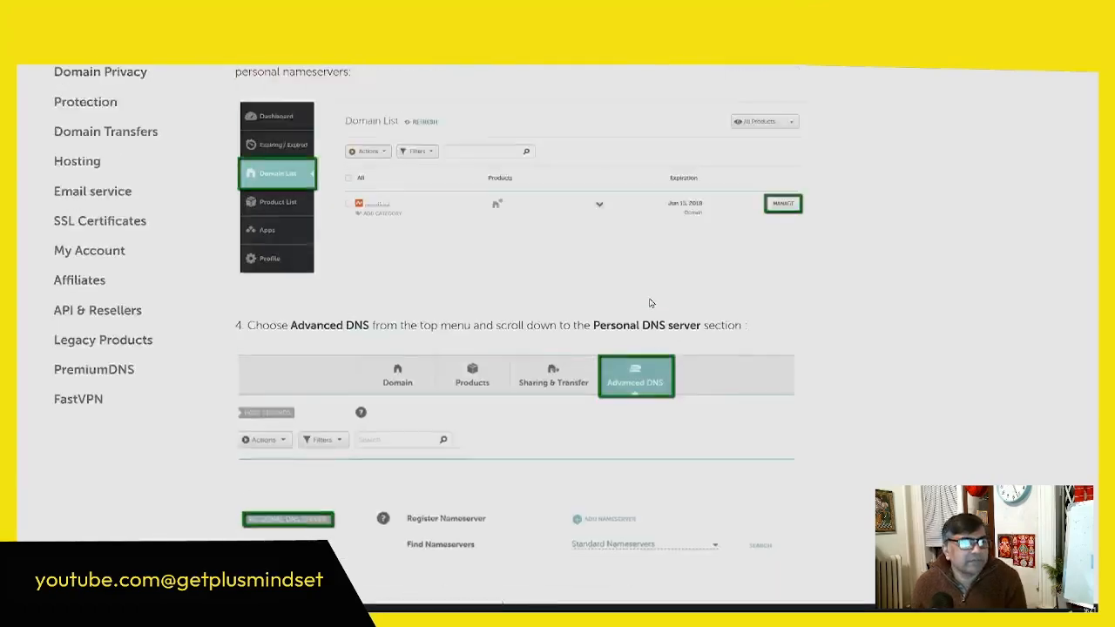
scroll(649, 303, "up", 4)
scroll(649, 304, "down", 1)
scroll(499, 280, "up", 3)
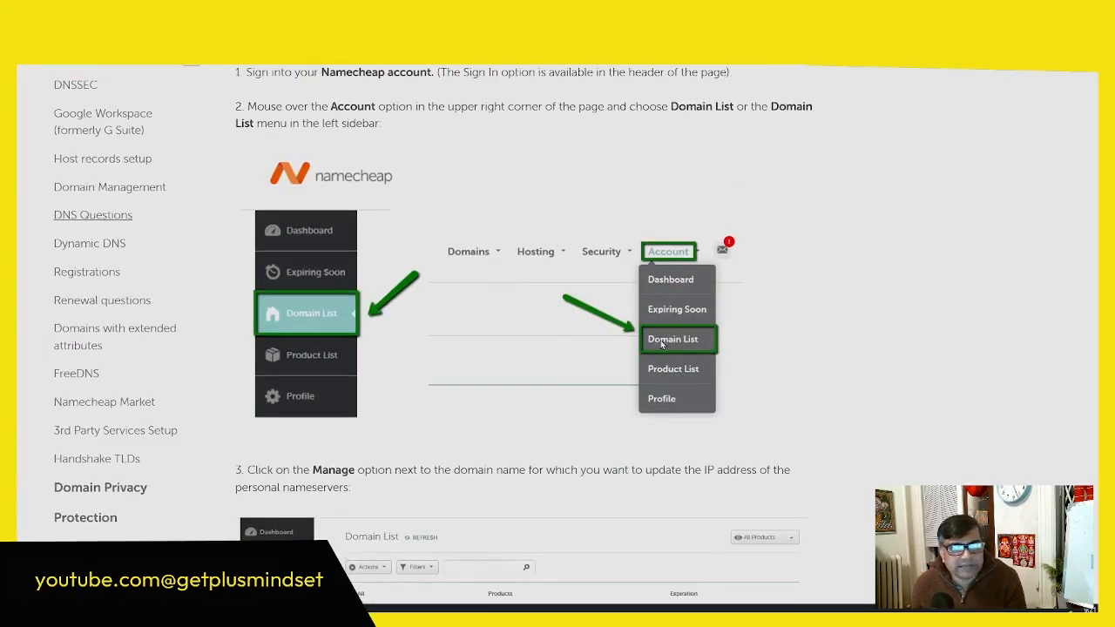
scroll(662, 341, "down", 5)
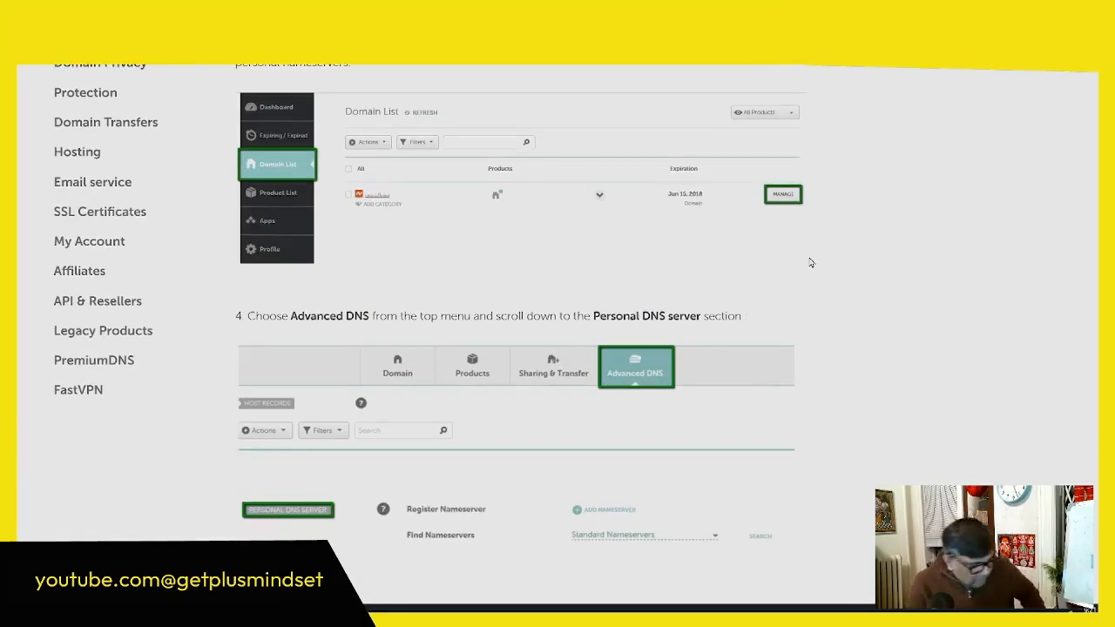
Step: Enlarge the article to 125% and read its instructions on Advanced DNS, finding nameservers and modifying their records
key("ctrl+plus")
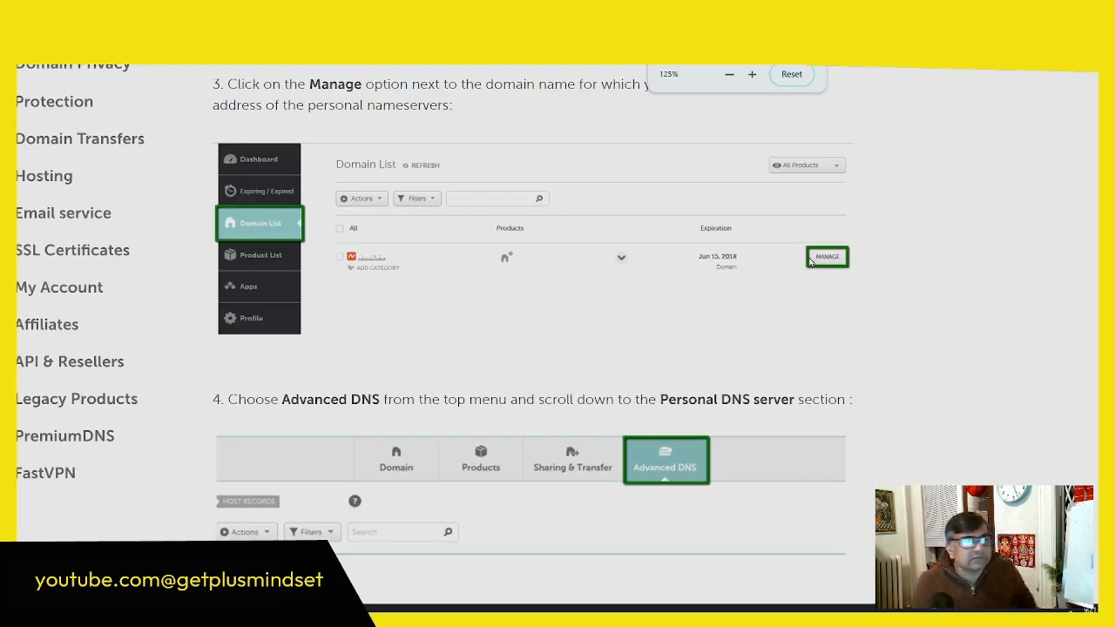
key("ctrl+plus")
key("ctrl+plus")
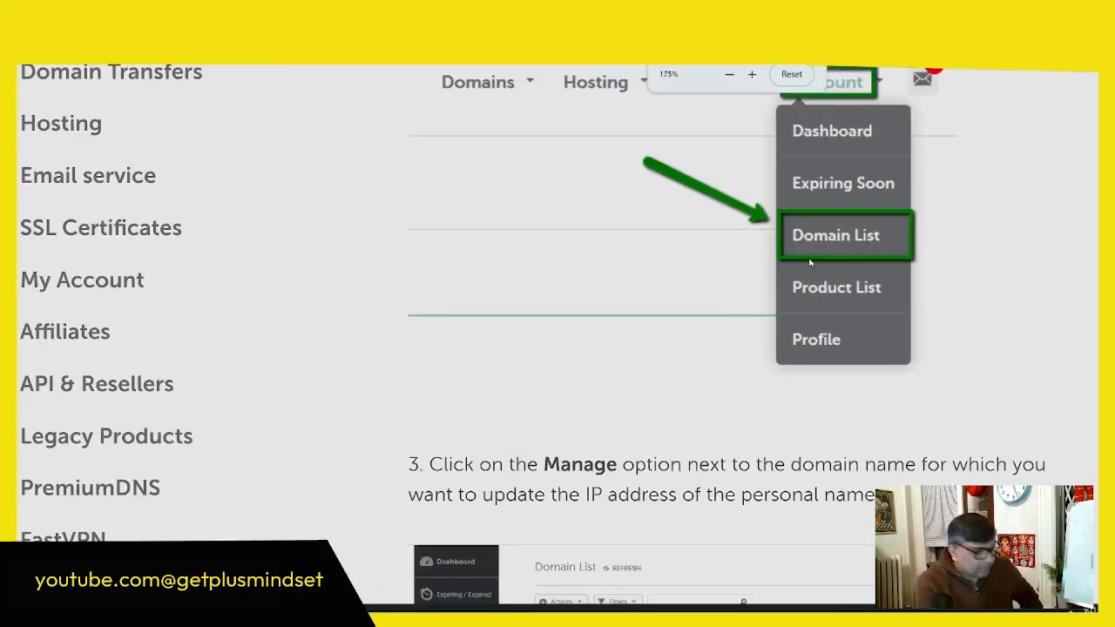
key("ctrl+minus")
key("ctrl+minus")
scroll(740, 278, "down", 3)
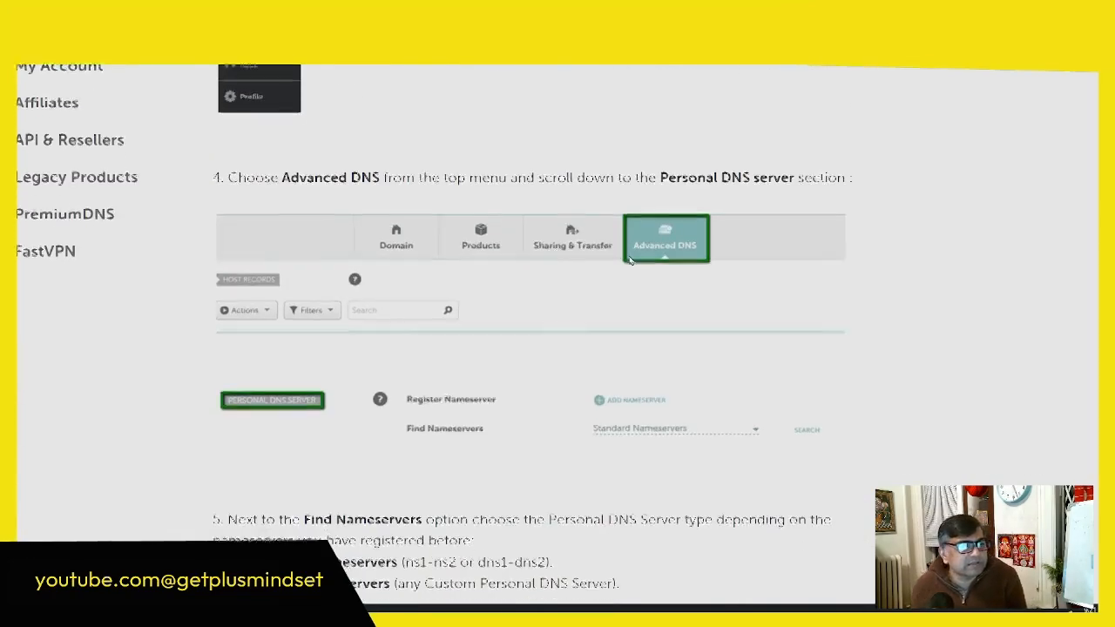
scroll(474, 261, "down", 2)
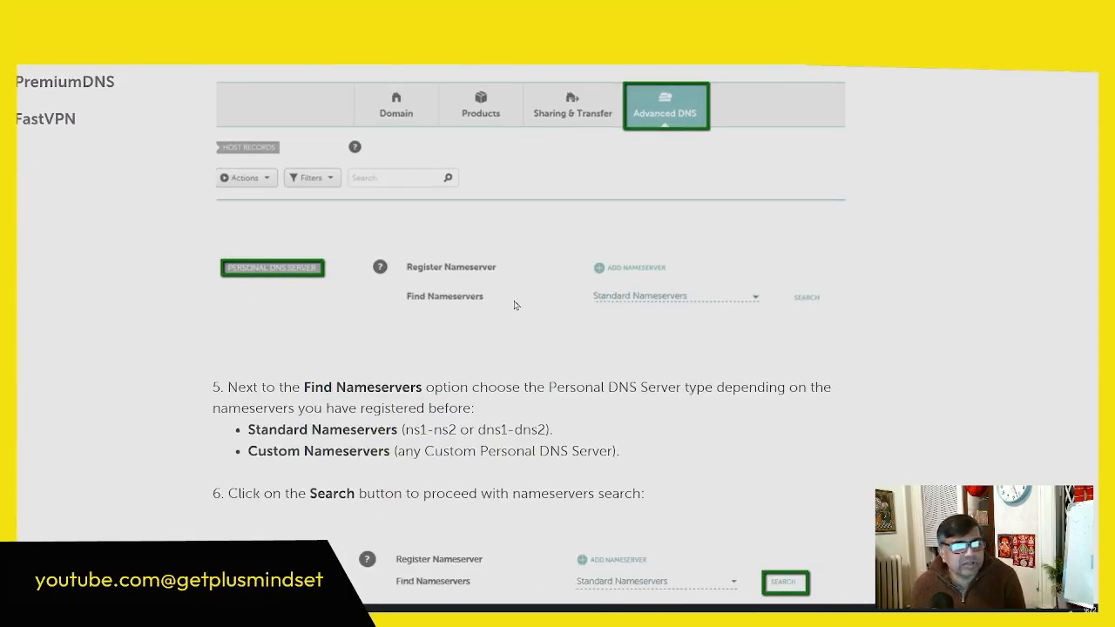
scroll(490, 305, "down", 2)
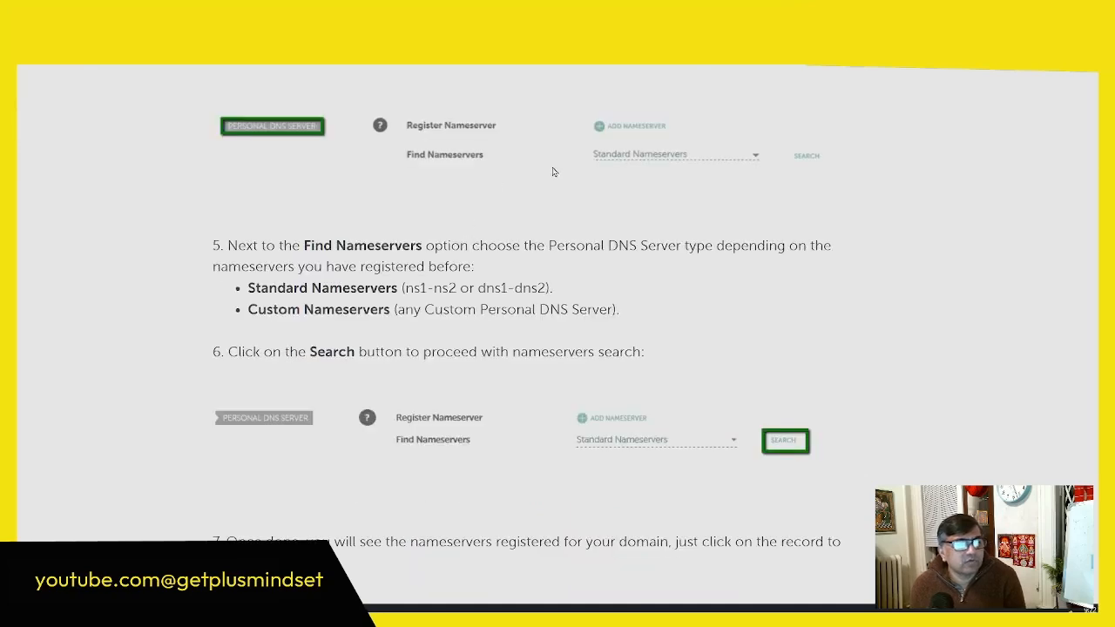
scroll(523, 286, "down", 3)
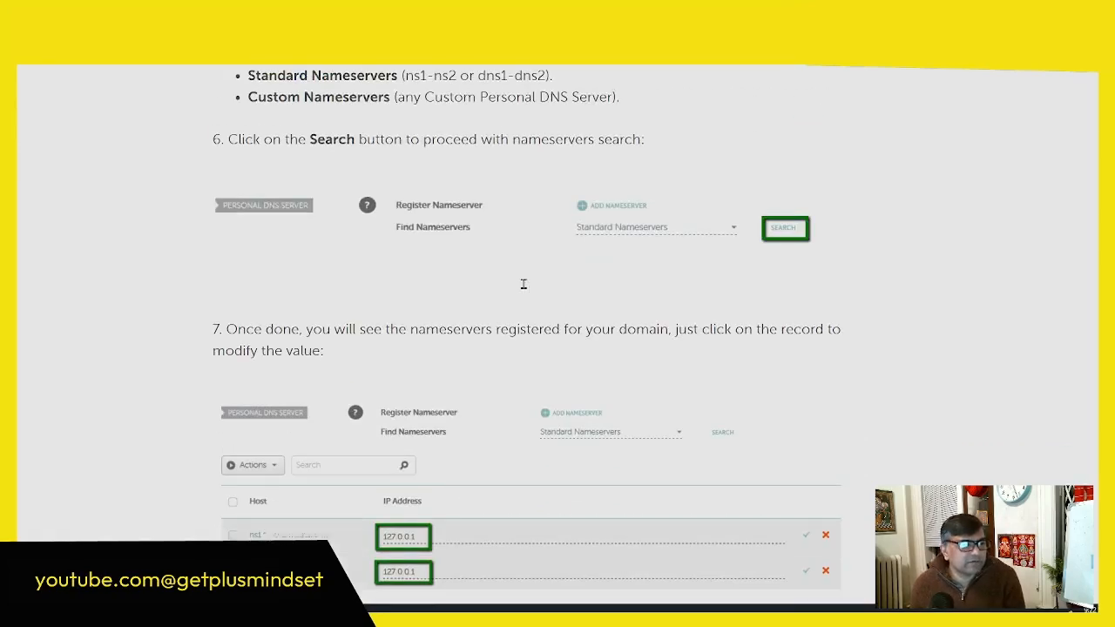
Step: Review the nameserver record editing and saving instructions, and go back over the whole article up to its title
scroll(523, 286, "up", 2)
scroll(522, 283, "up", 5)
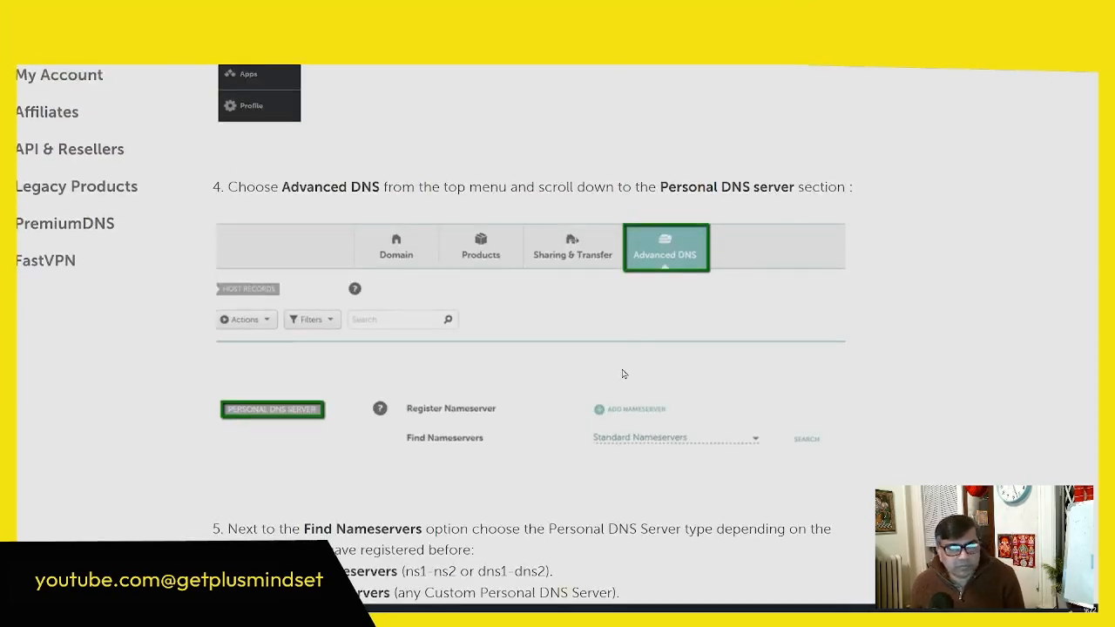
scroll(625, 373, "down", 4)
scroll(625, 373, "down", 5)
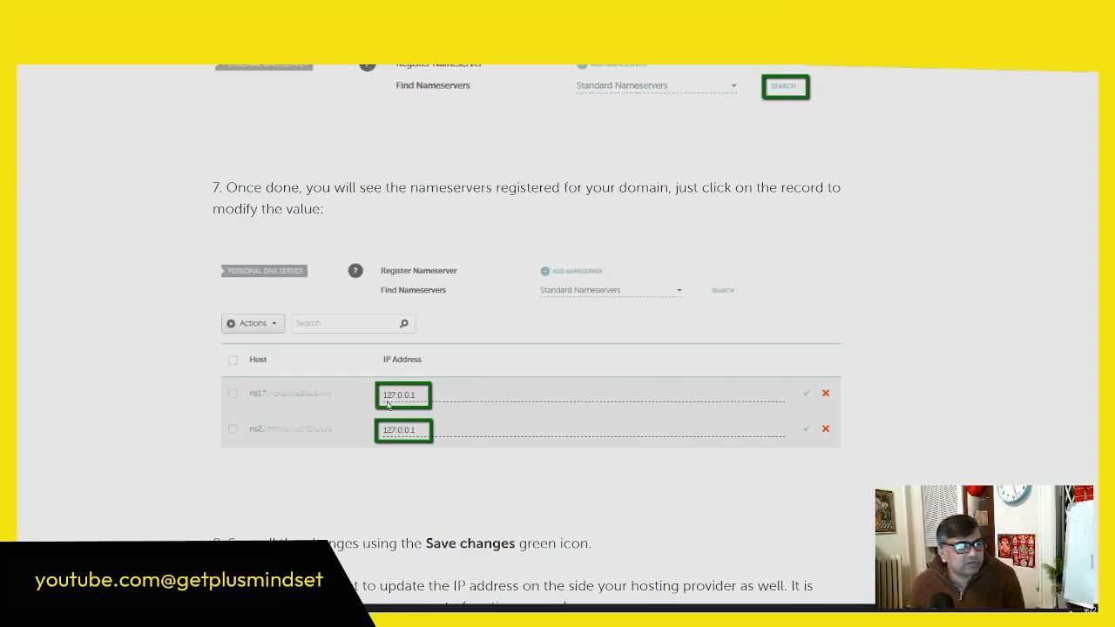
scroll(436, 399, "up", 3)
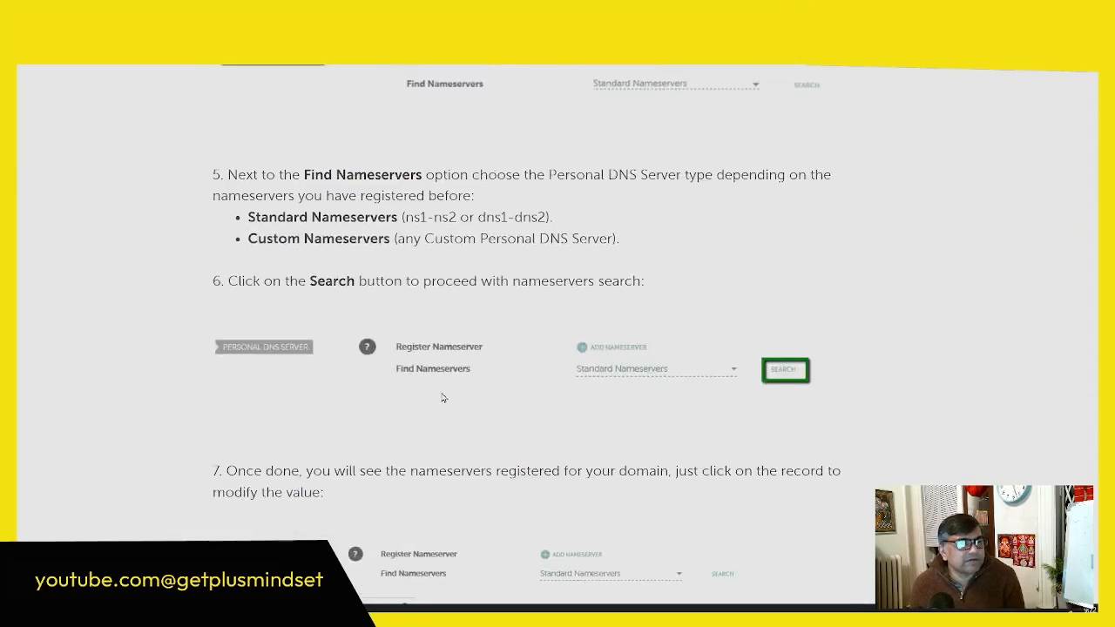
scroll(442, 398, "down", 15)
scroll(442, 396, "up", 15)
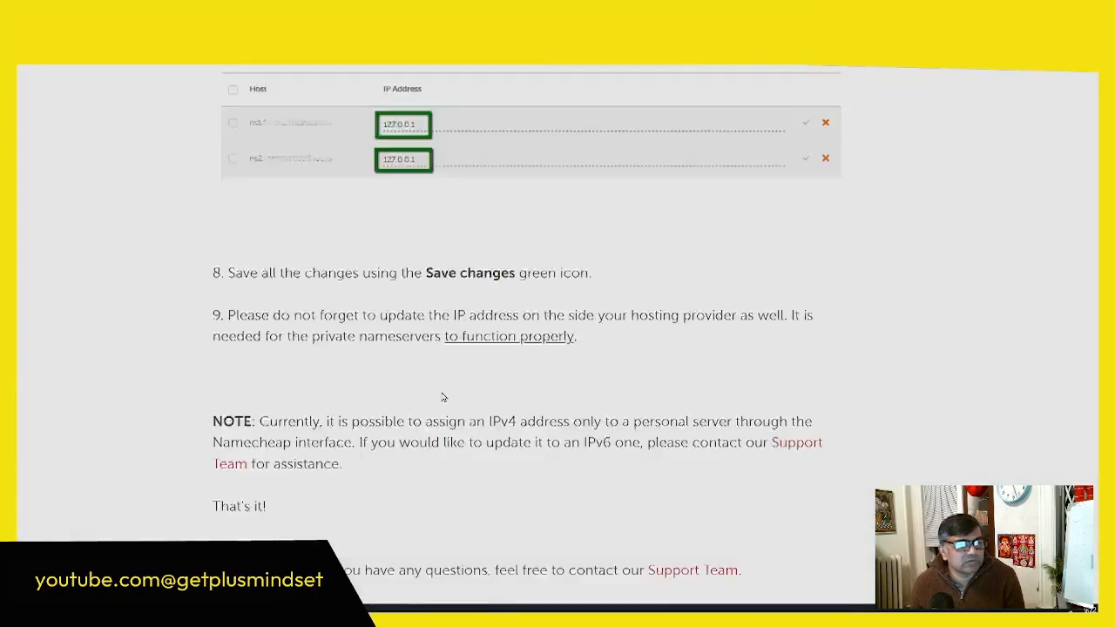
scroll(442, 396, "up", 10)
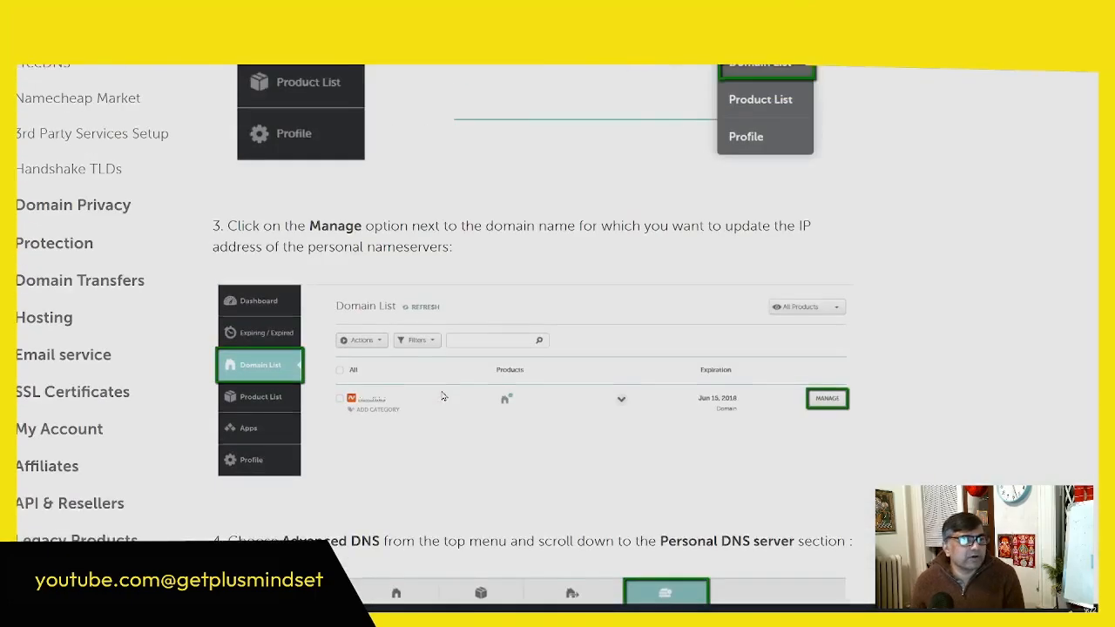
scroll(442, 397, "up", 2)
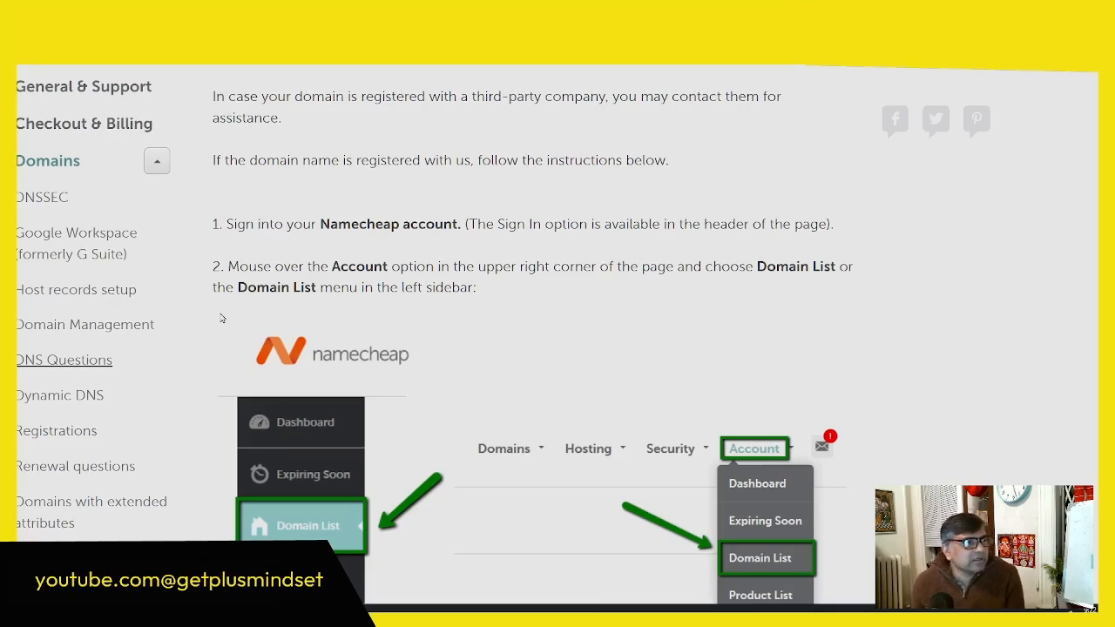
scroll(613, 315, "up", 2)
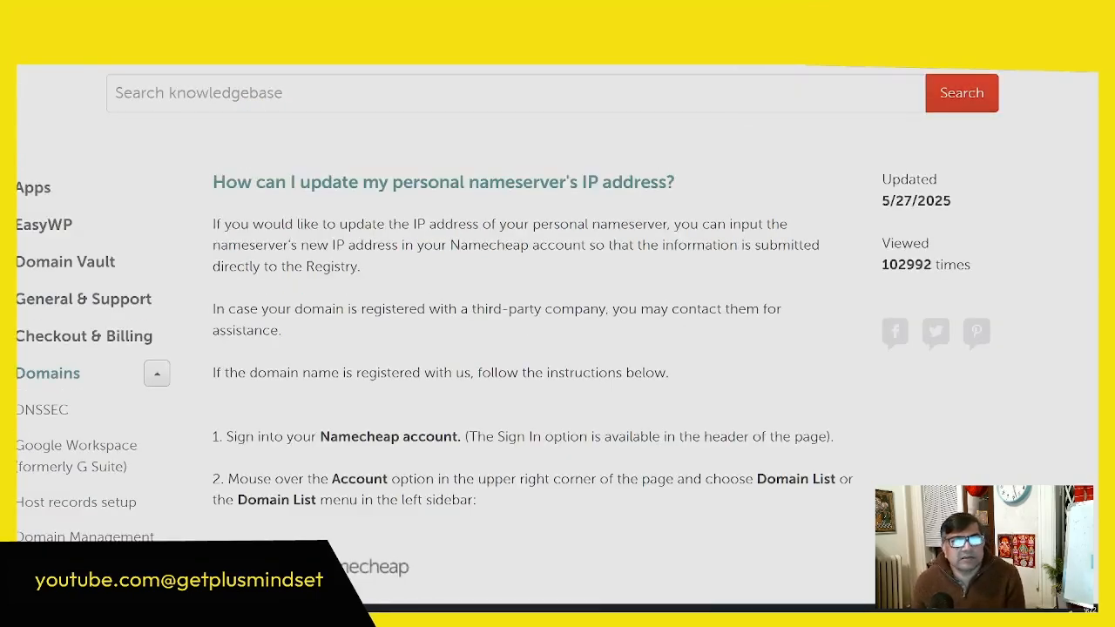
Step: Return to the Google results and search for "How to change the name server of a domain in godady"
left_click(742, 18)
scroll(543, 263, "down", 3)
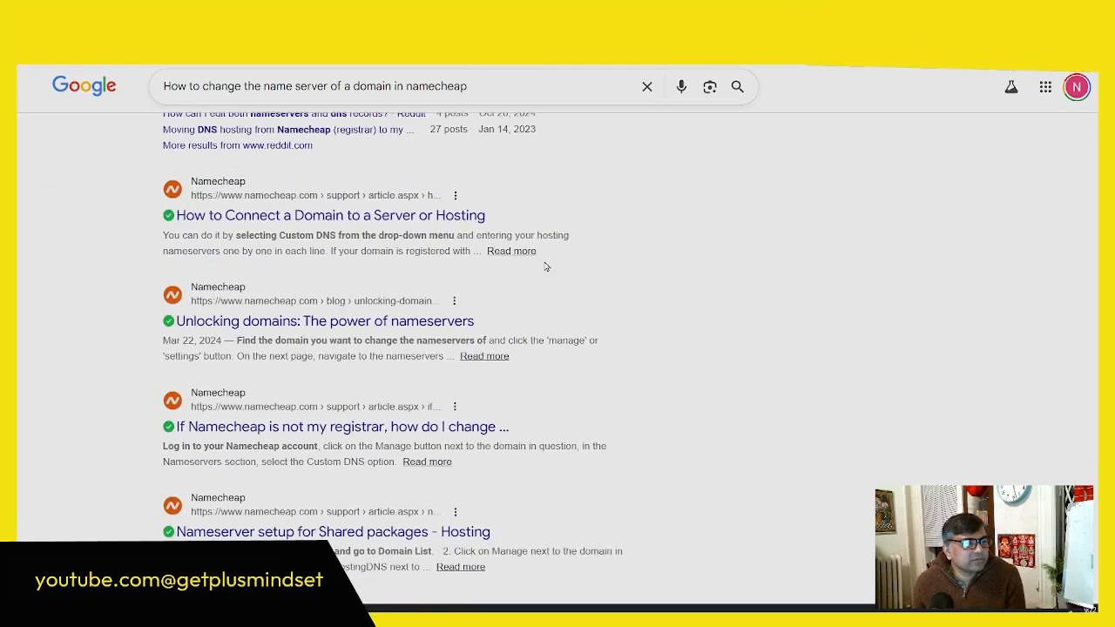
scroll(545, 267, "up", 4)
left_click_drag(467, 87, 406, 86)
type("godady")
key("Return")
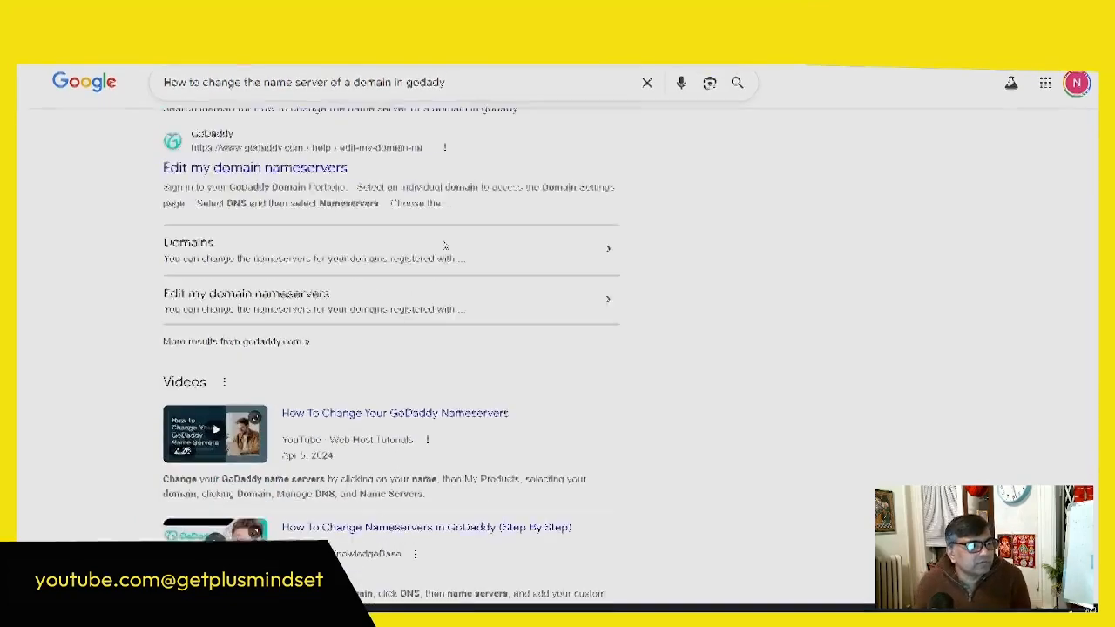
Step: Open GoDaddy's "Edit my domain nameservers" help article in a new tab and read its DNS and nameserver instructions
right_click(313, 273)
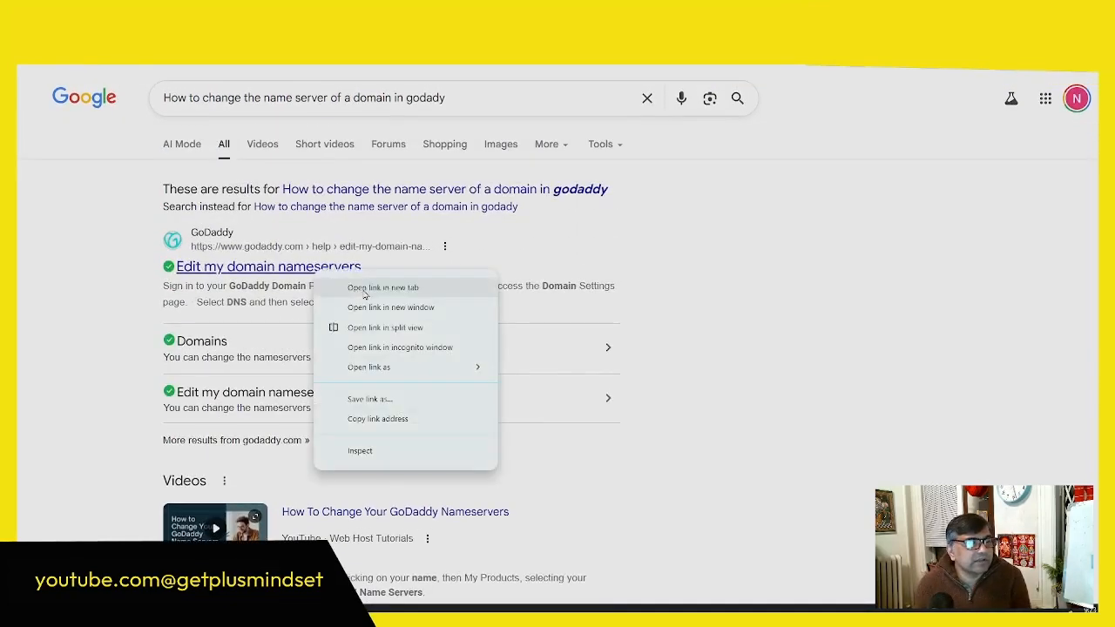
left_click(346, 288)
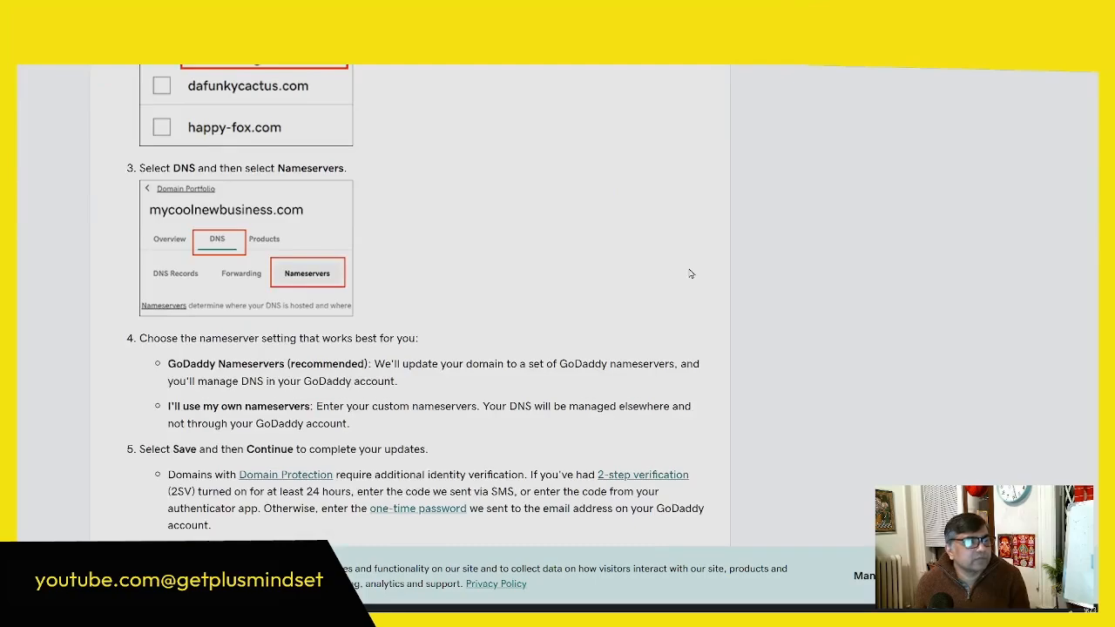
scroll(217, 189, "up", 2)
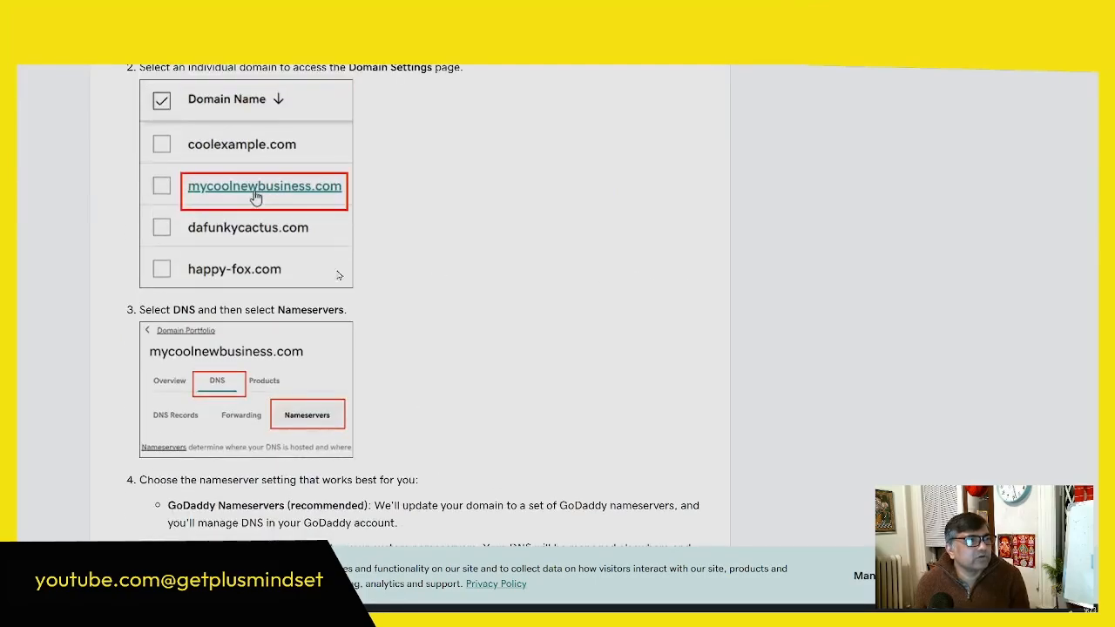
scroll(514, 293, "down", 3)
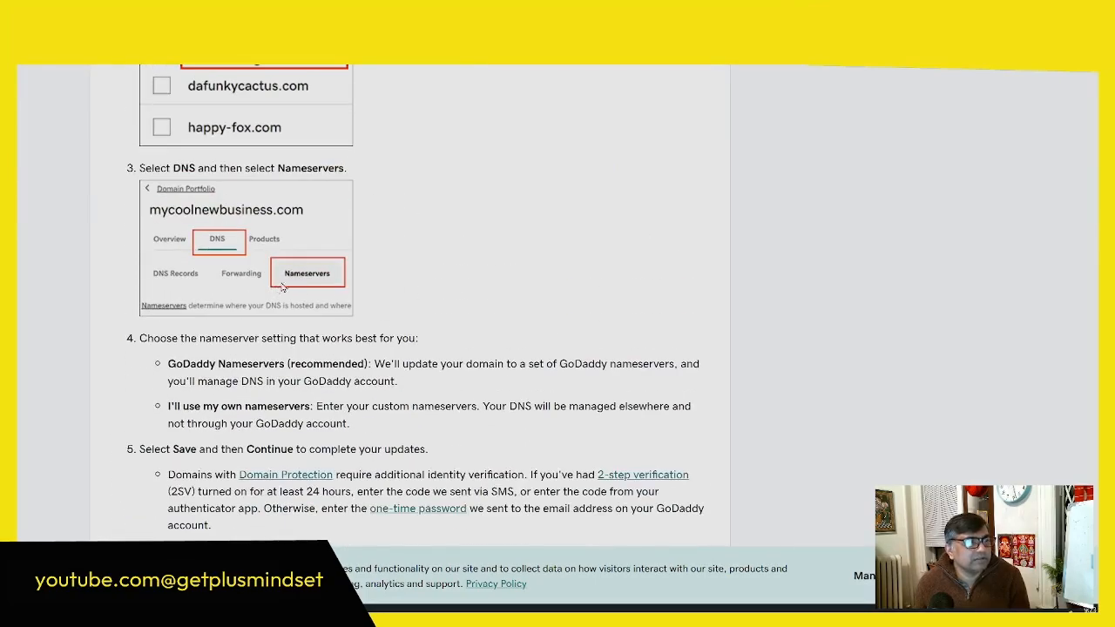
scroll(312, 279, "down", 5)
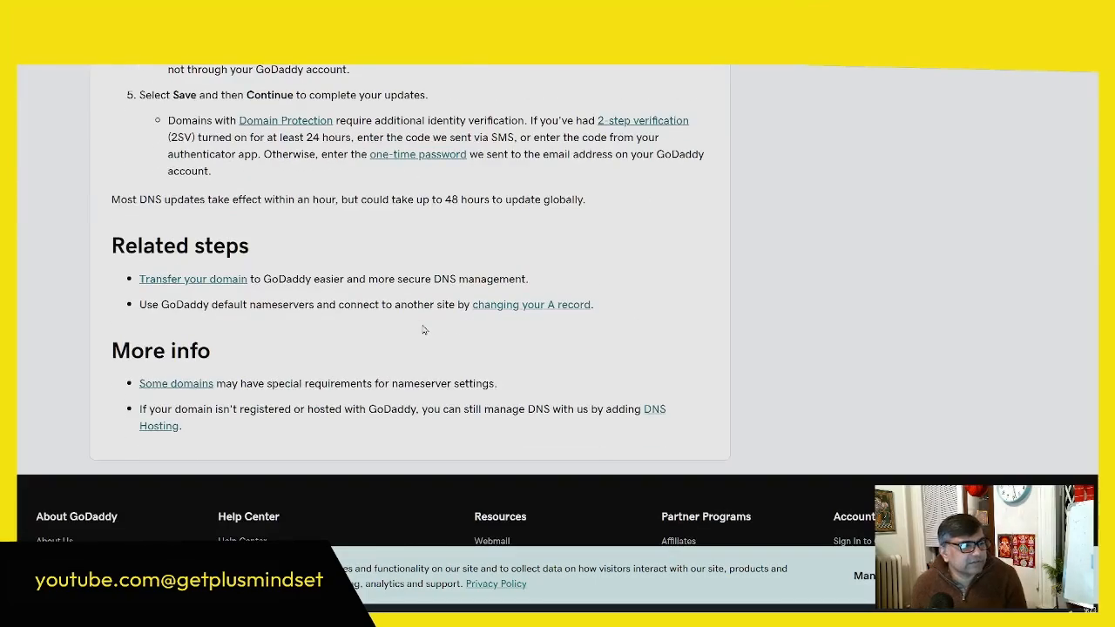
scroll(337, 302, "up", 3)
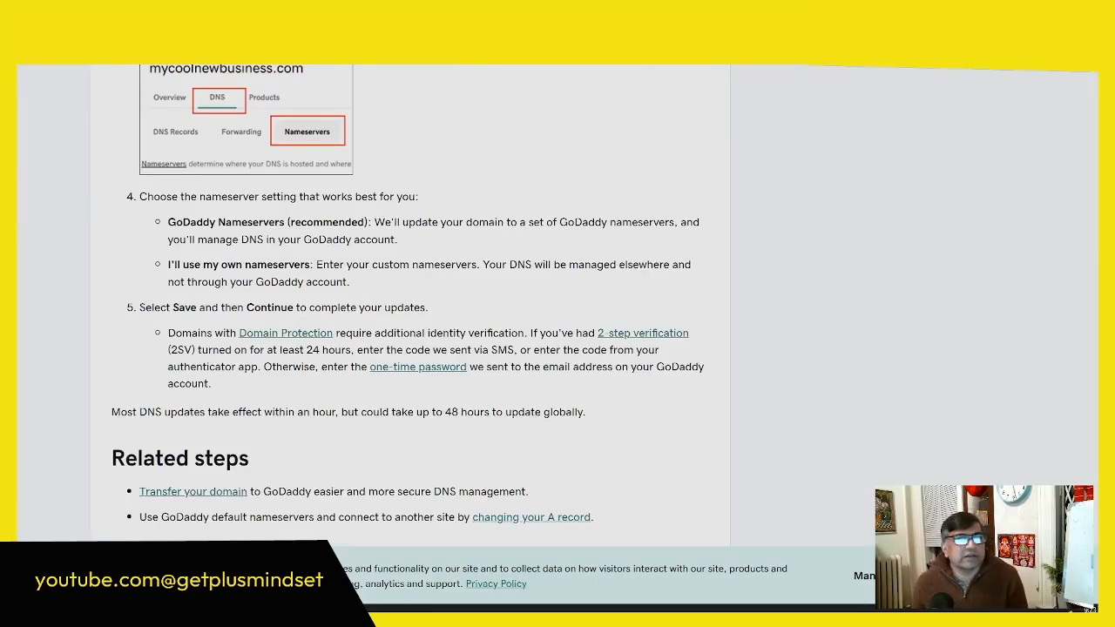
Step: Go back through the open pages to the Themes page of the Good Made WordPress admin
left_click(541, 22)
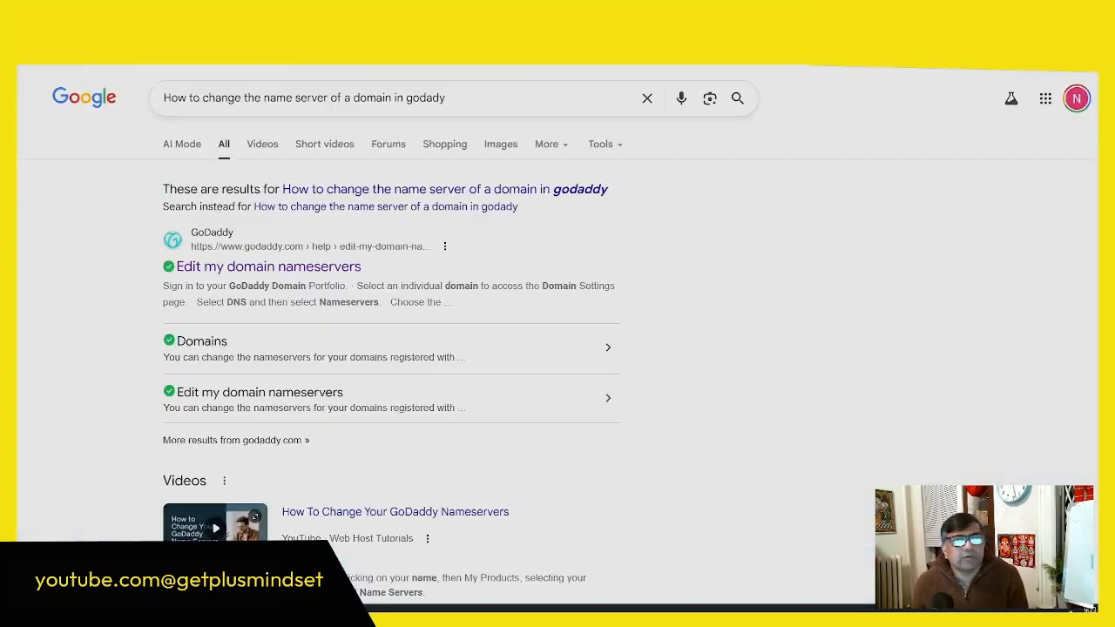
left_click(671, 22)
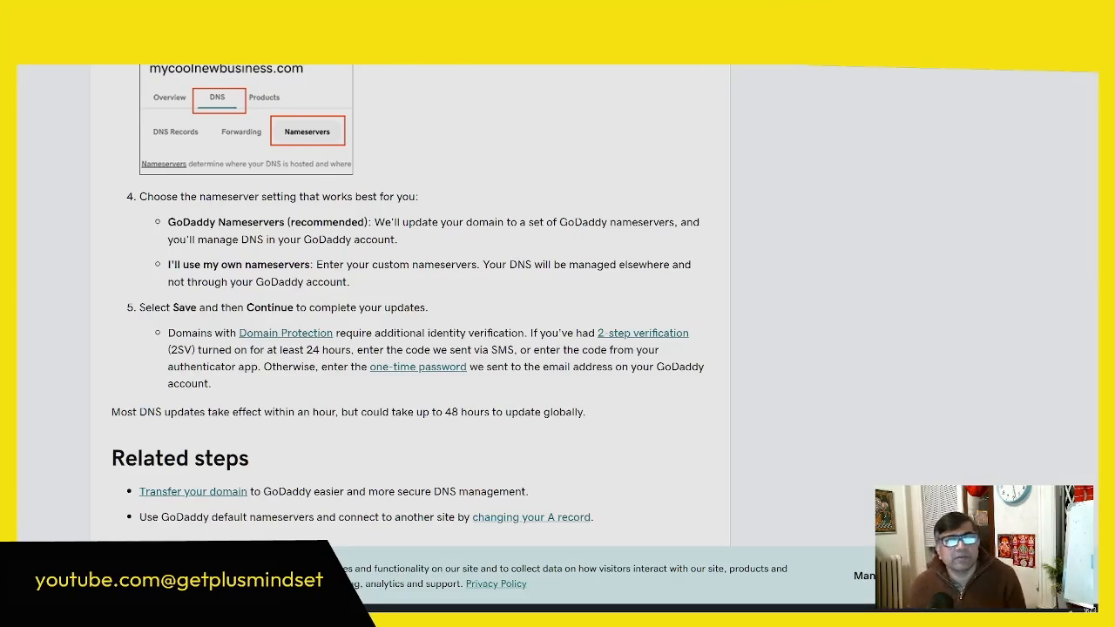
left_click(801, 21)
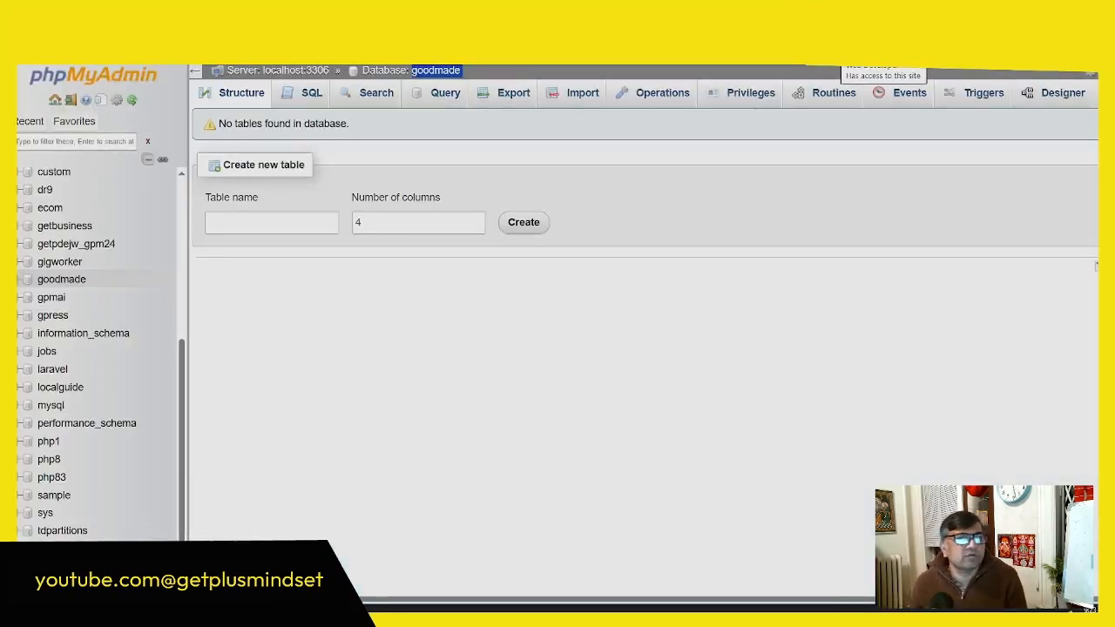
left_click(644, 22)
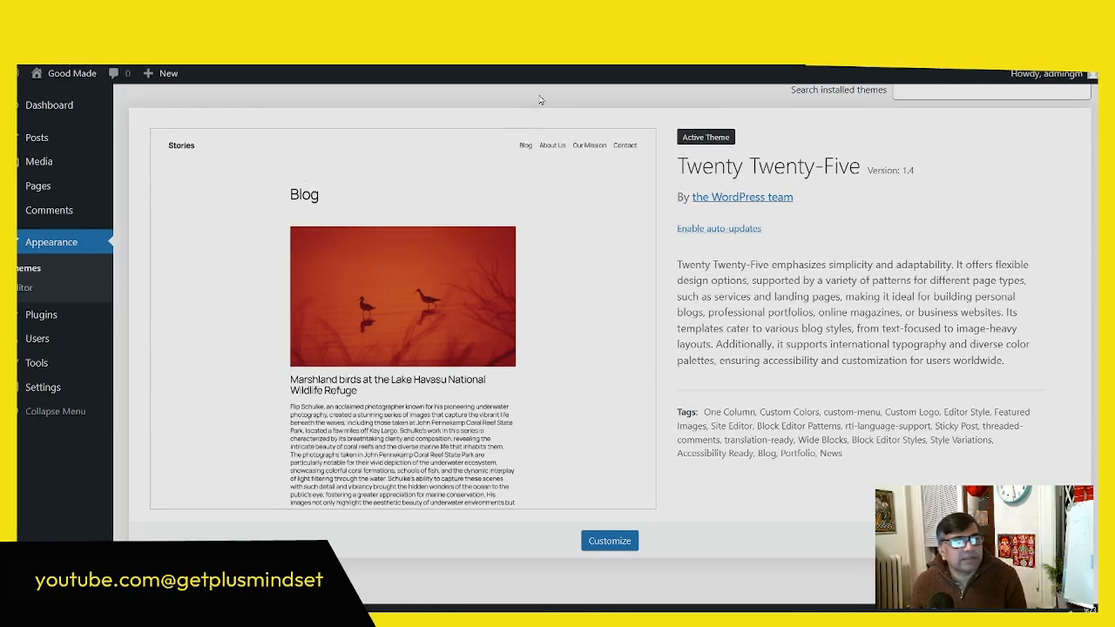
scroll(537, 203, "up", 1)
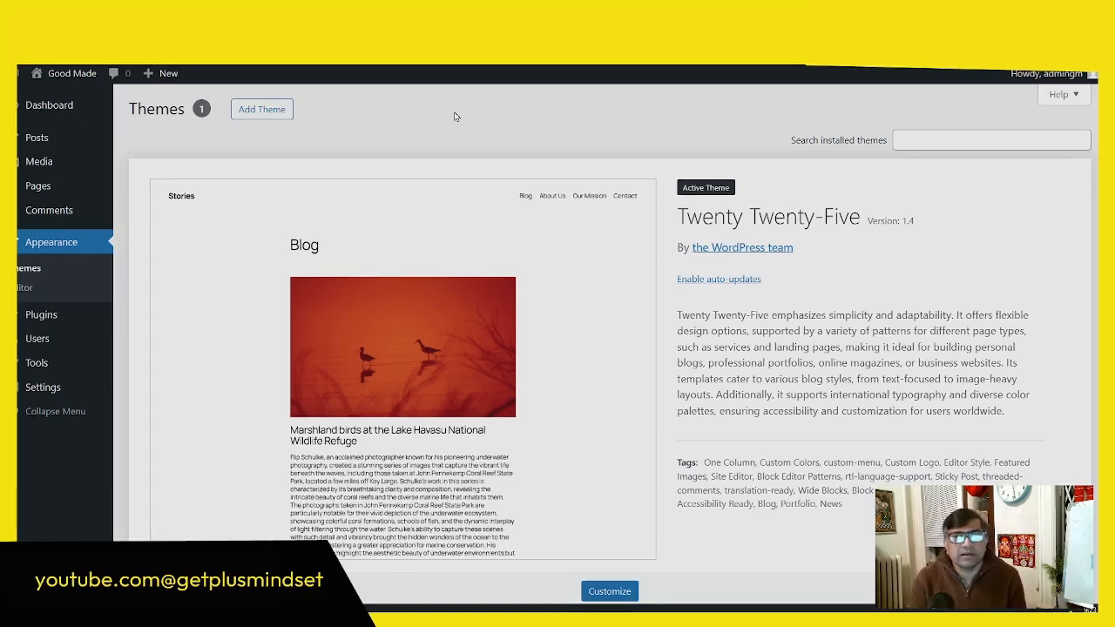
Step: Switch to the presentation and reveal the Optimized Hosting and SSL Certificate points on the "The Technical Foundation" slide
left_click(445, 15)
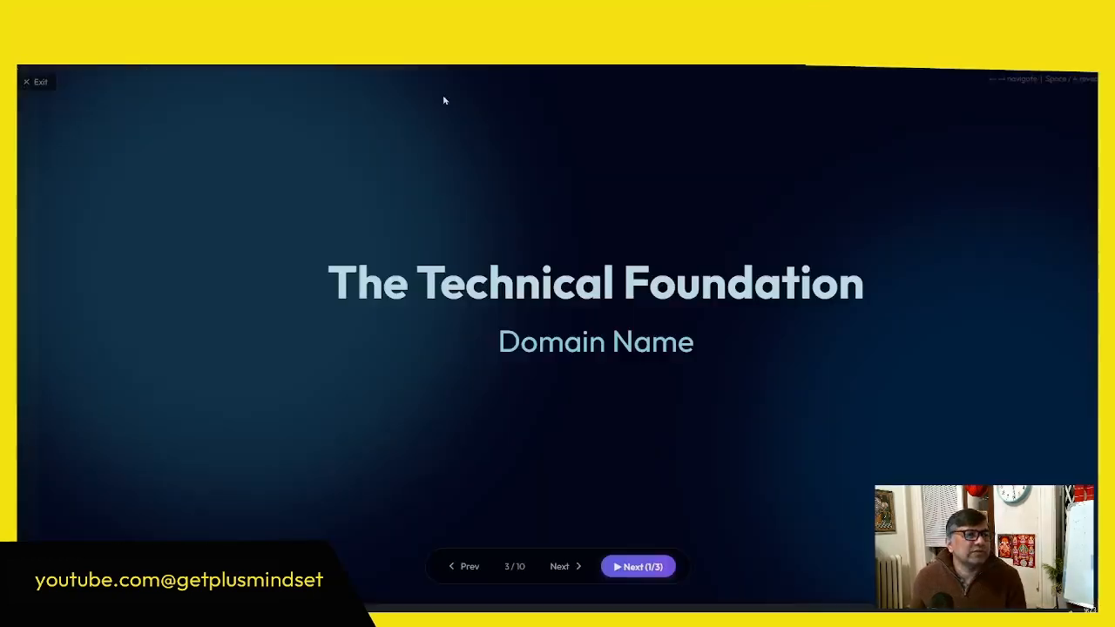
left_click(638, 568)
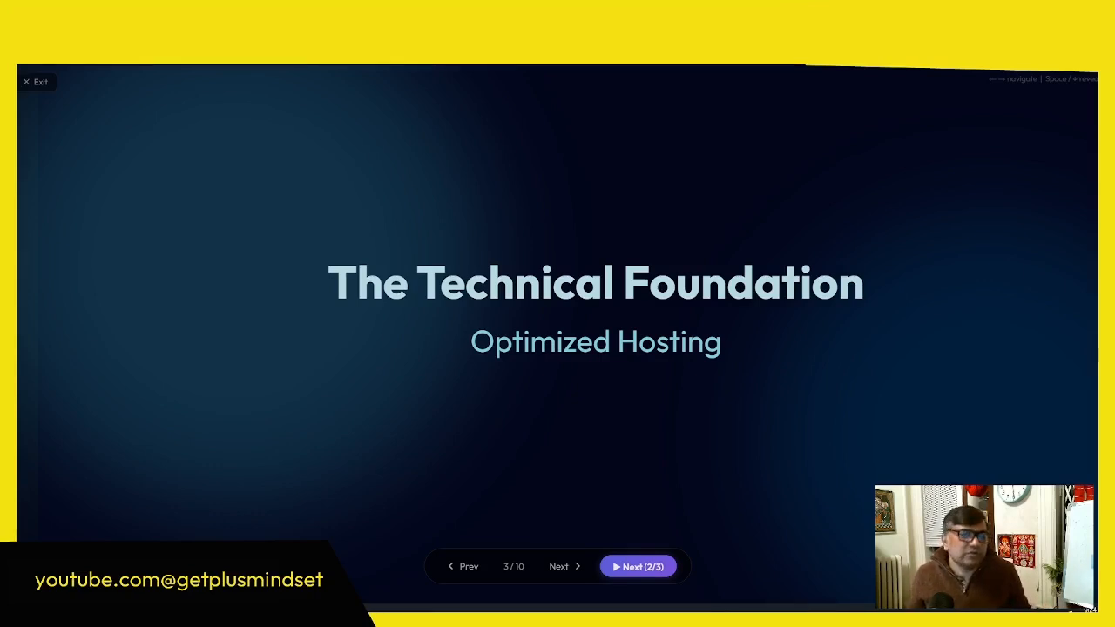
key("space")
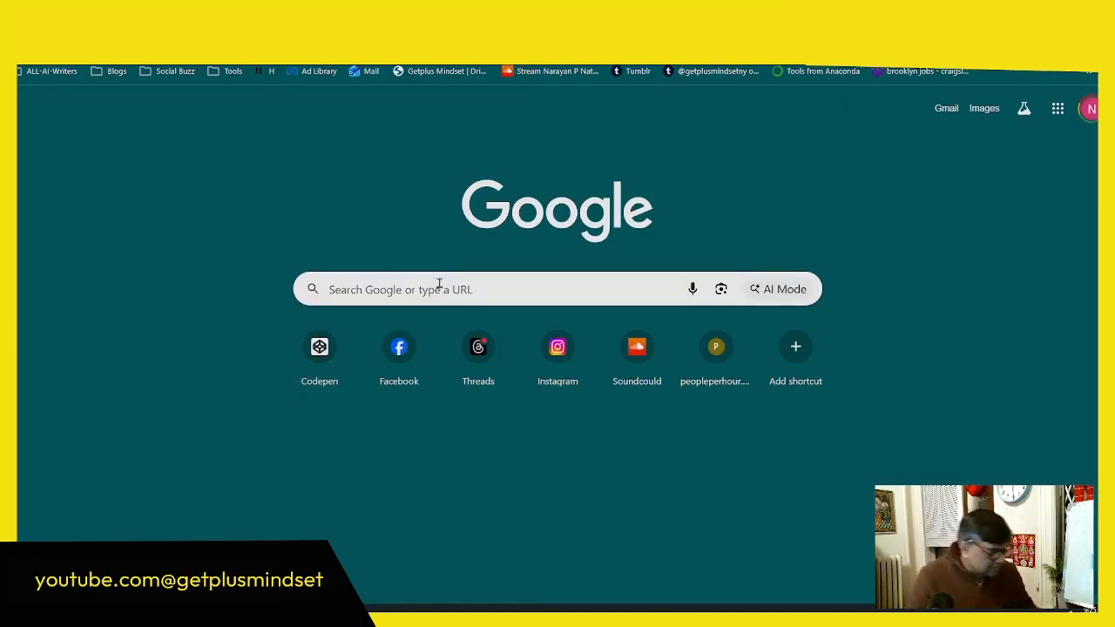
Step: Search Google for "why ssl certificate is required" and read the full AI Overview with its key reasons
left_click(439, 286)
type("why ssl certificate is required")
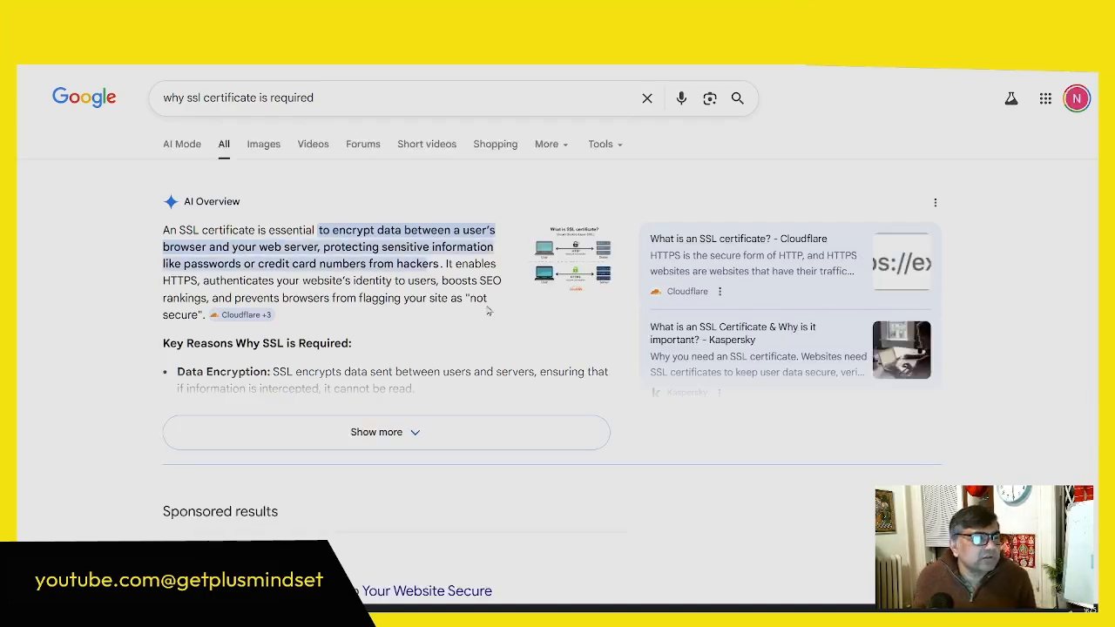
scroll(413, 291, "down", 2)
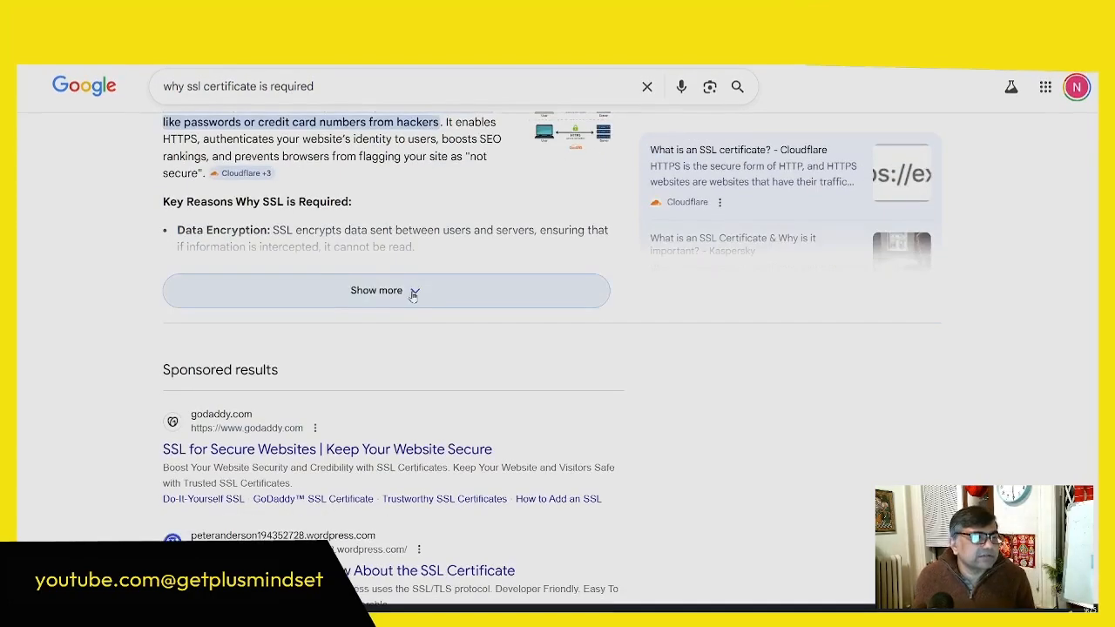
left_click(414, 292)
scroll(401, 287, "down", 1)
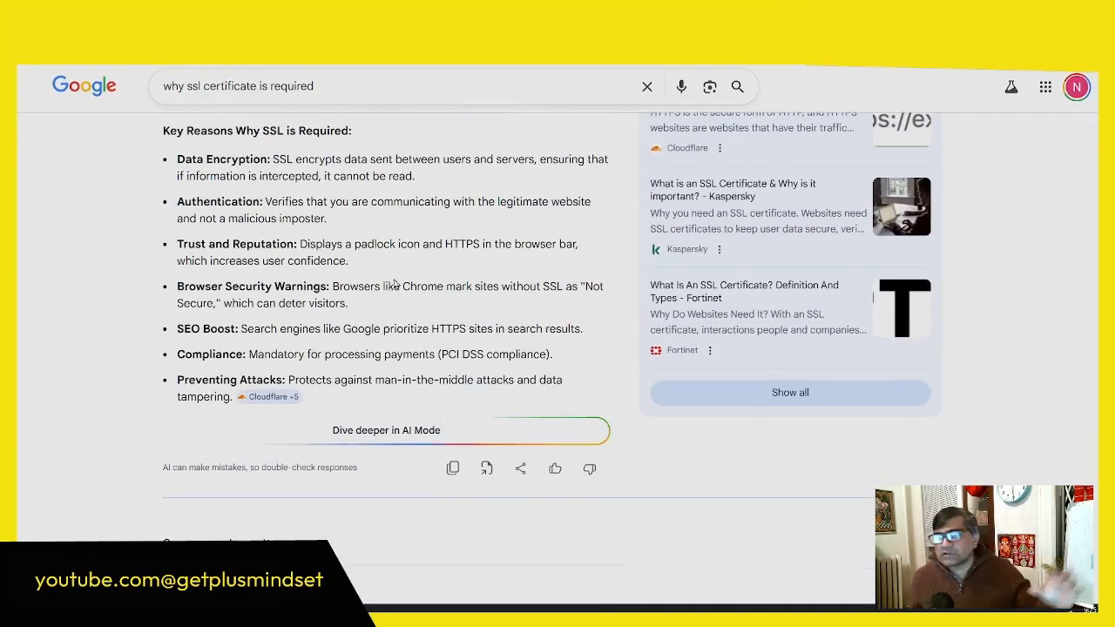
scroll(397, 285, "up", 2)
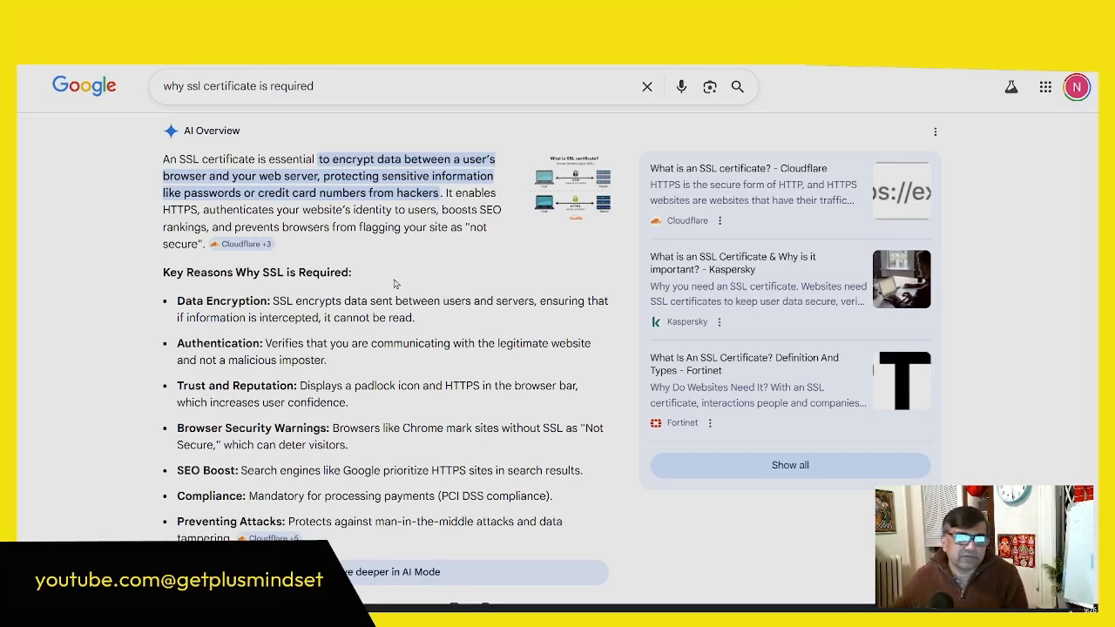
scroll(340, 354, "down", 3)
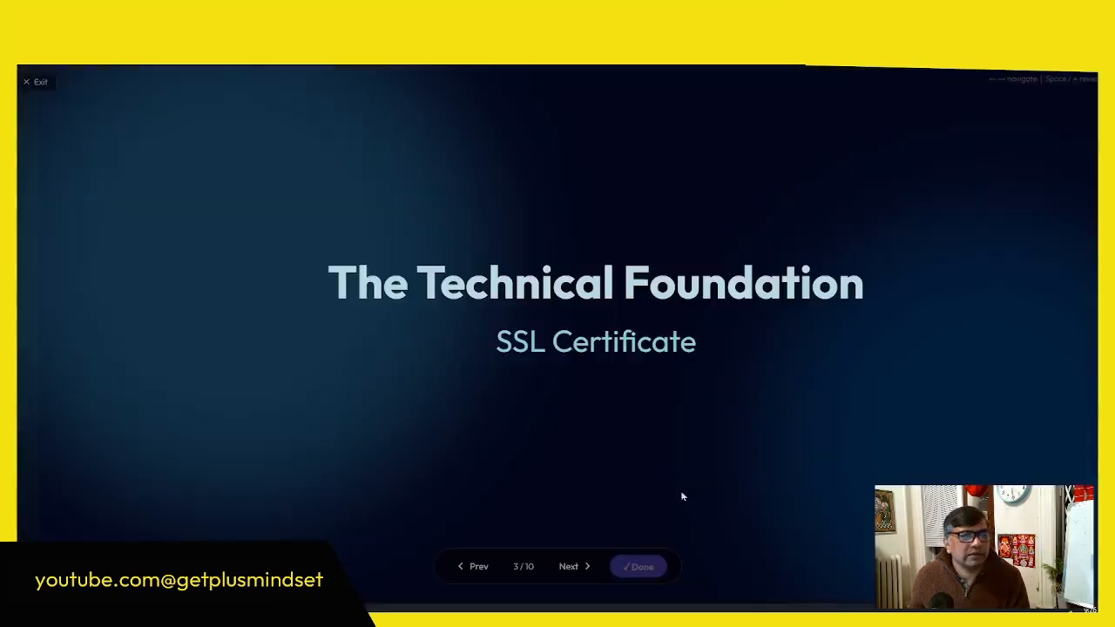
Step: Advance the presentation to the "Install WordPress & WooCommerce" slide and reveal the point following One-Click Install
left_click(585, 567)
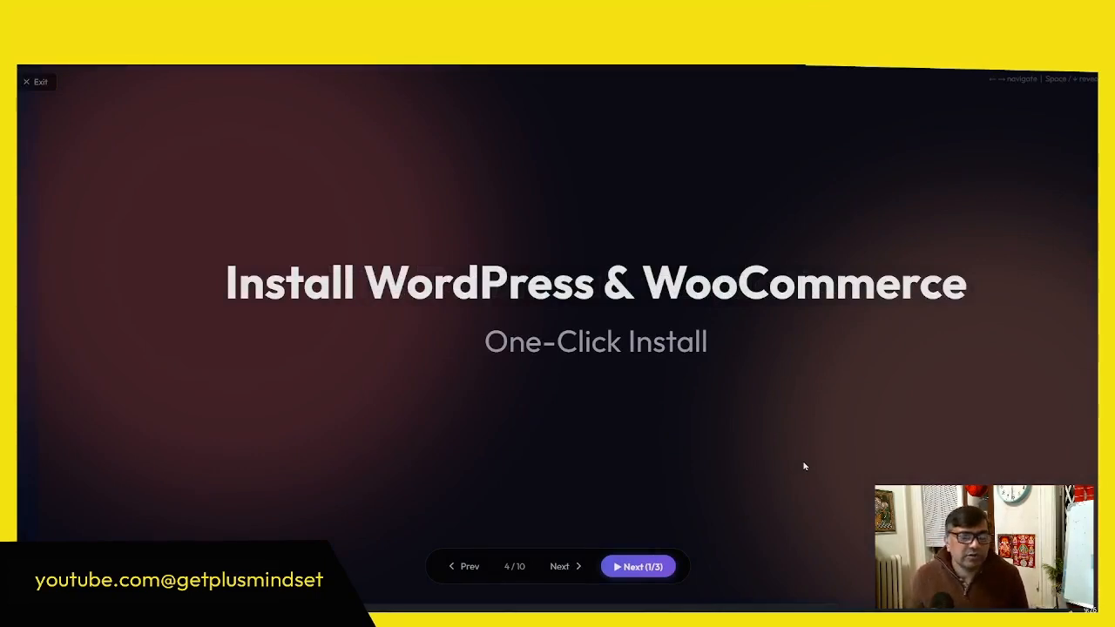
left_click(658, 571)
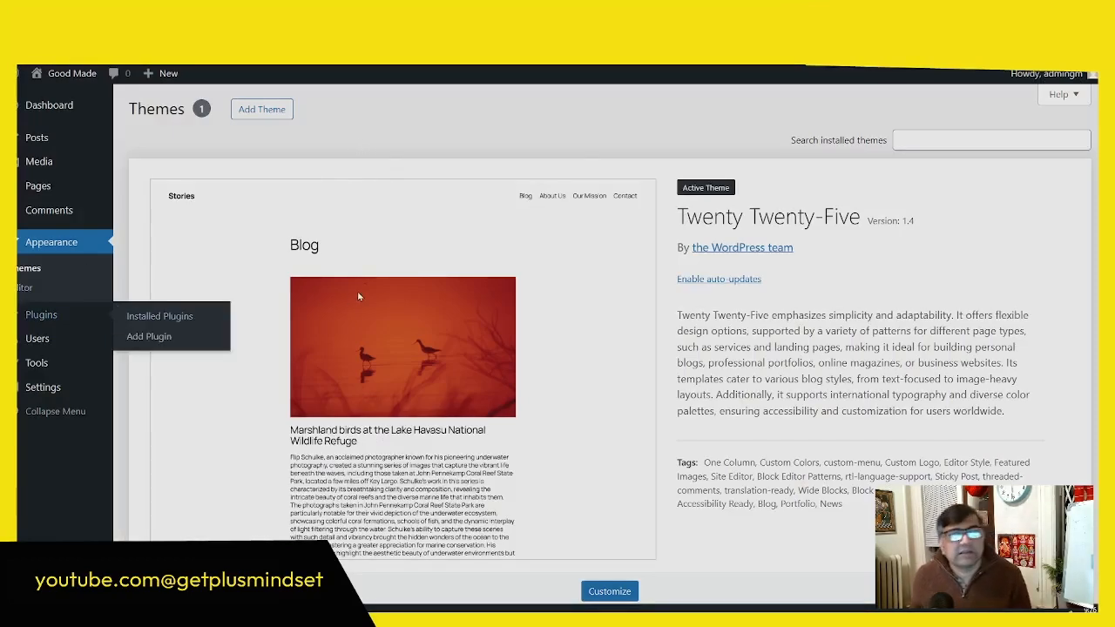
Step: Find the WooCommerce plugin by Automattic in the Good Made site's plugin directory by searching "woocommerce", and install it
left_click(75, 313)
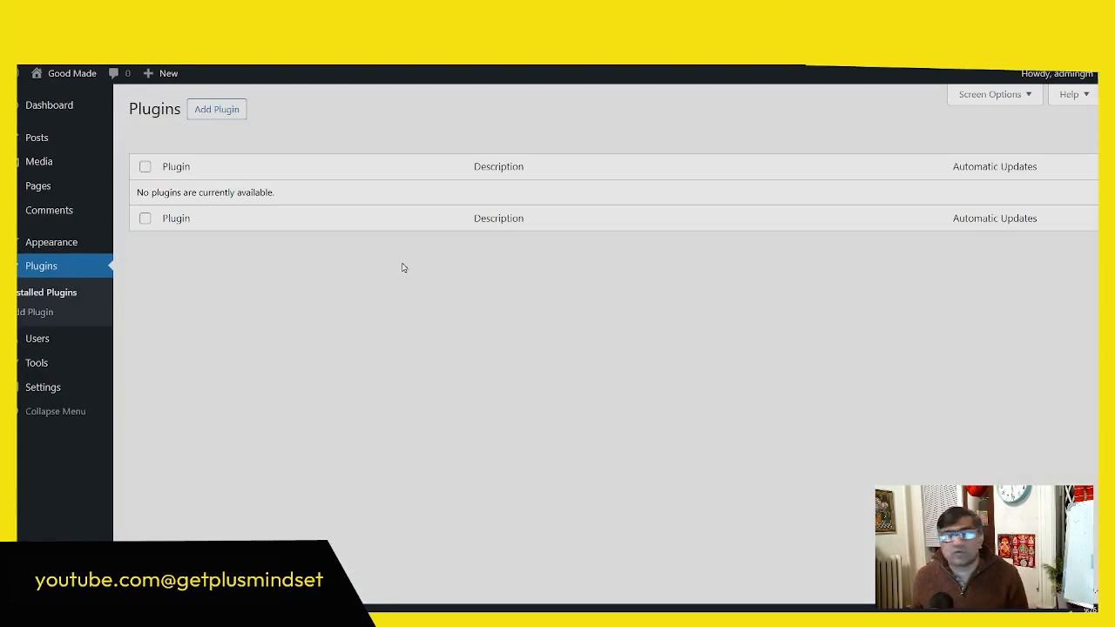
left_click(216, 109)
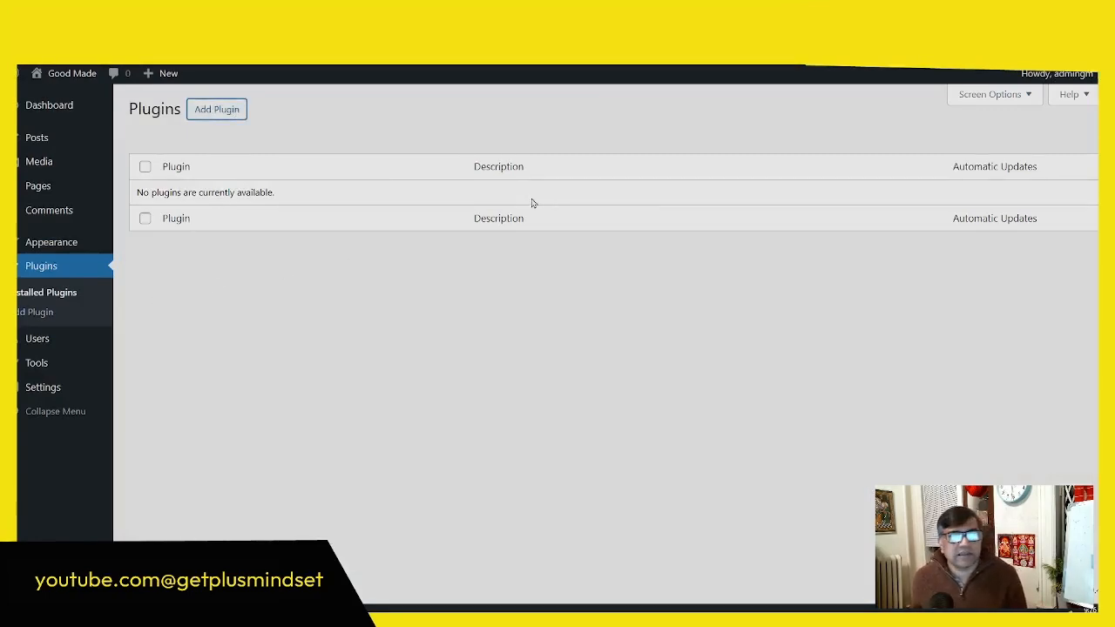
type("woocommerce")
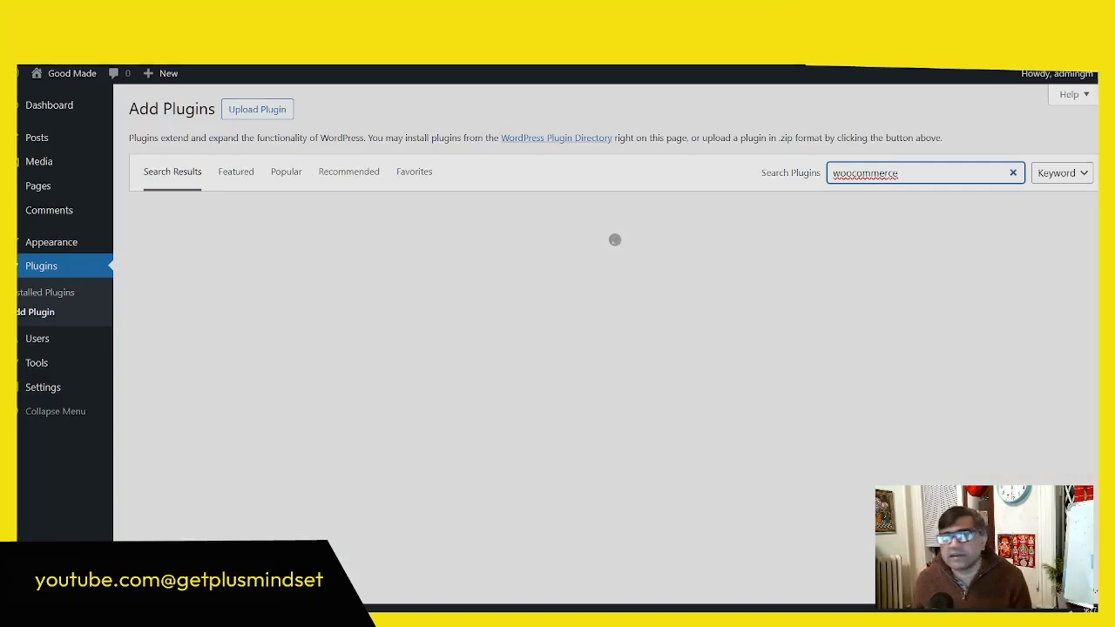
left_click(766, 293)
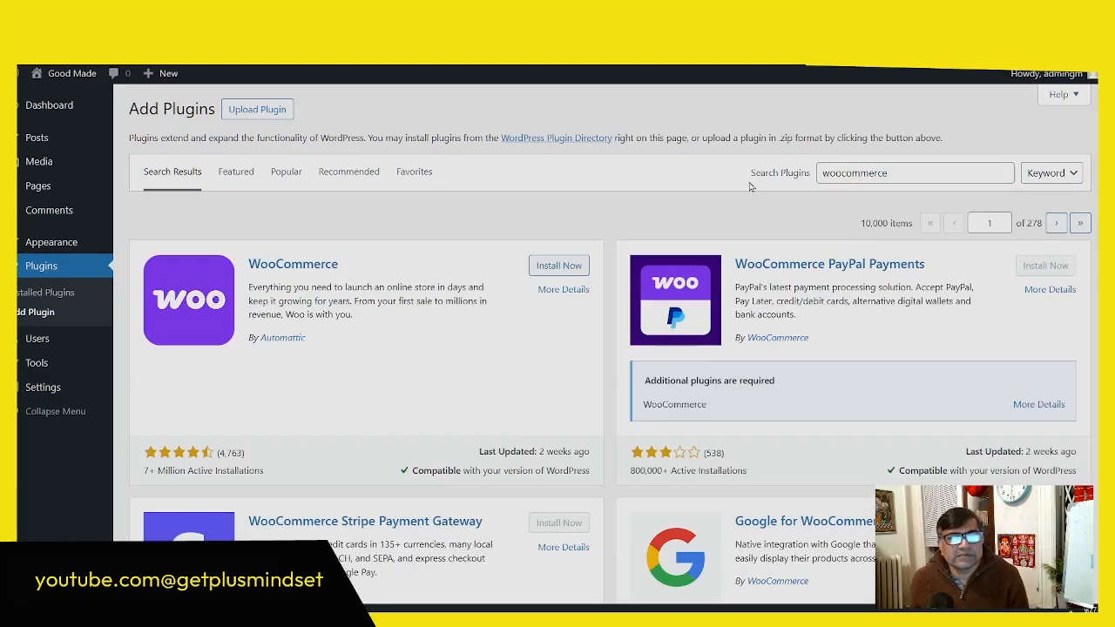
left_click_drag(751, 177, 818, 179)
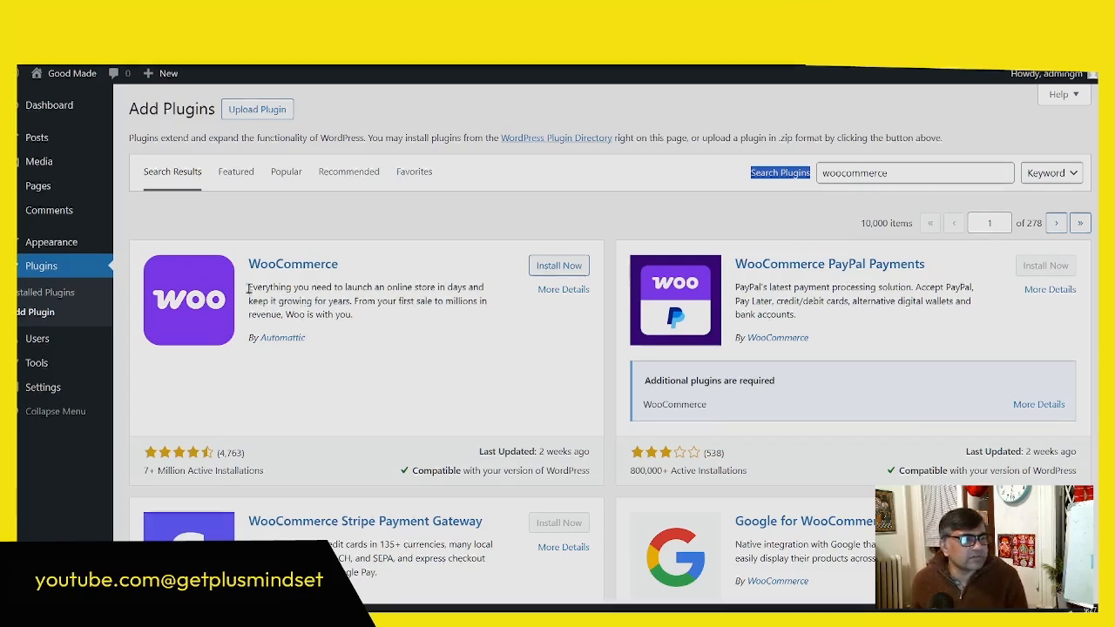
left_click_drag(250, 287, 369, 289)
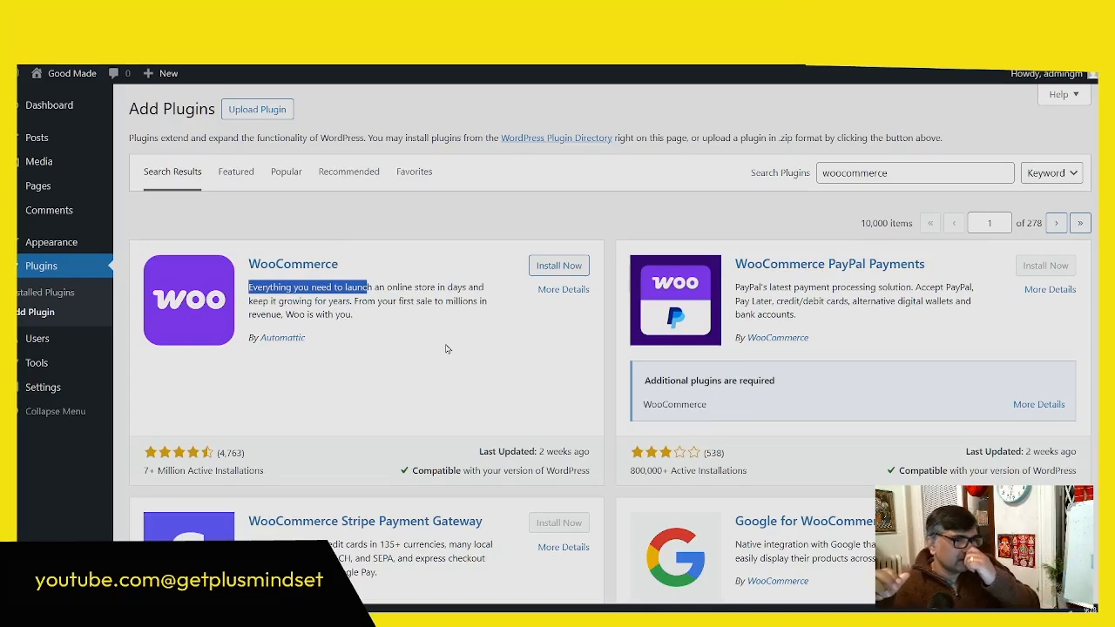
left_click(559, 265)
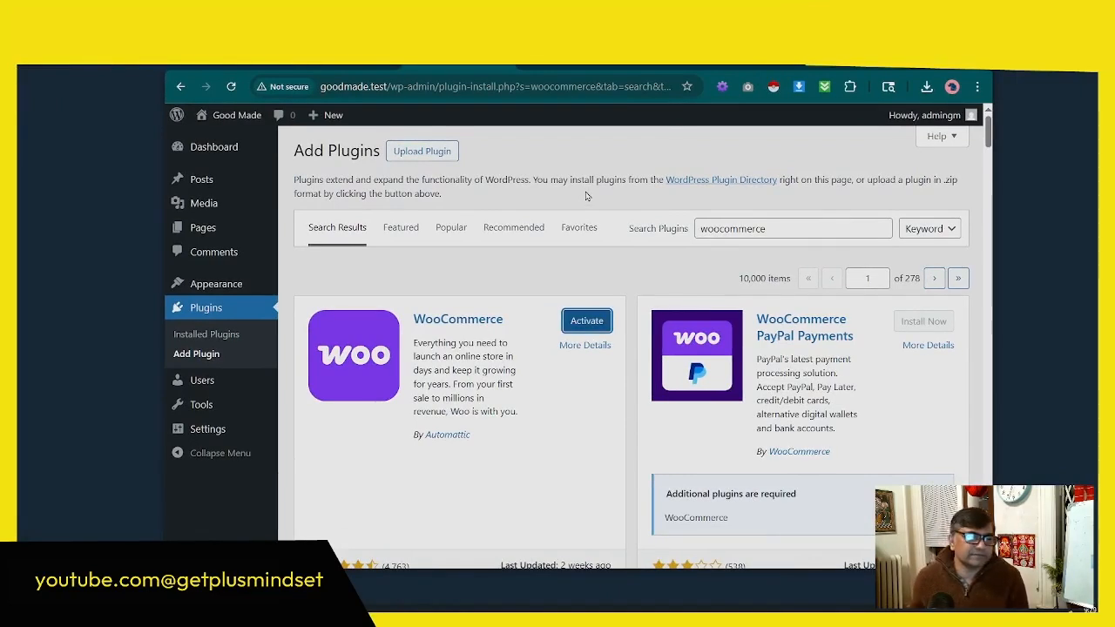
Step: Open the WooCommerce plugin details and read through its description
left_click(584, 346)
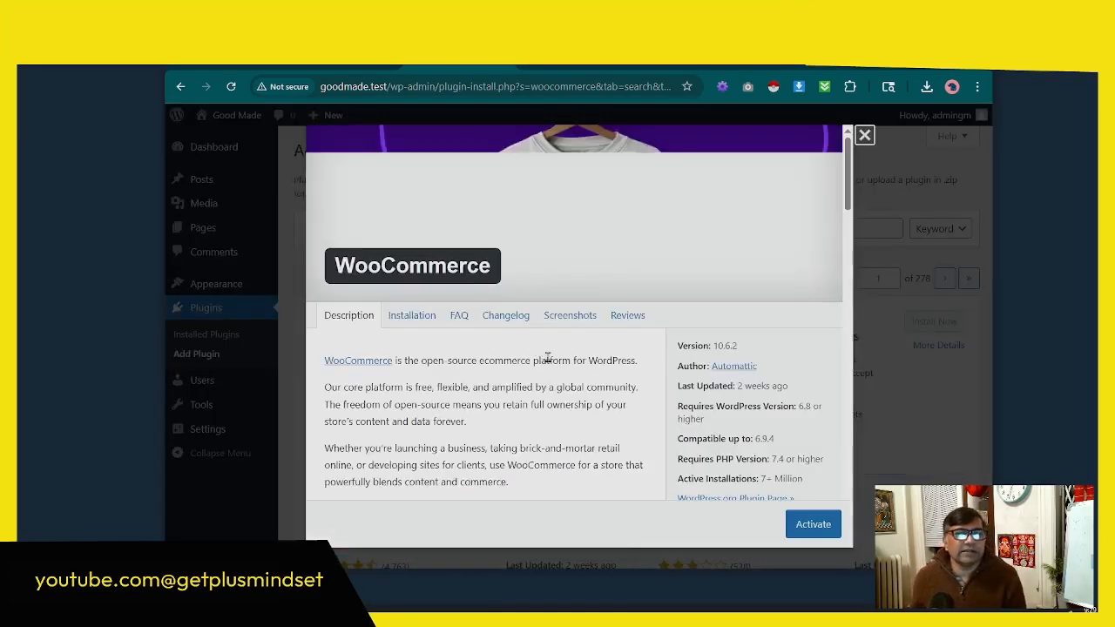
scroll(601, 366, "down", 3)
scroll(603, 366, "down", 3)
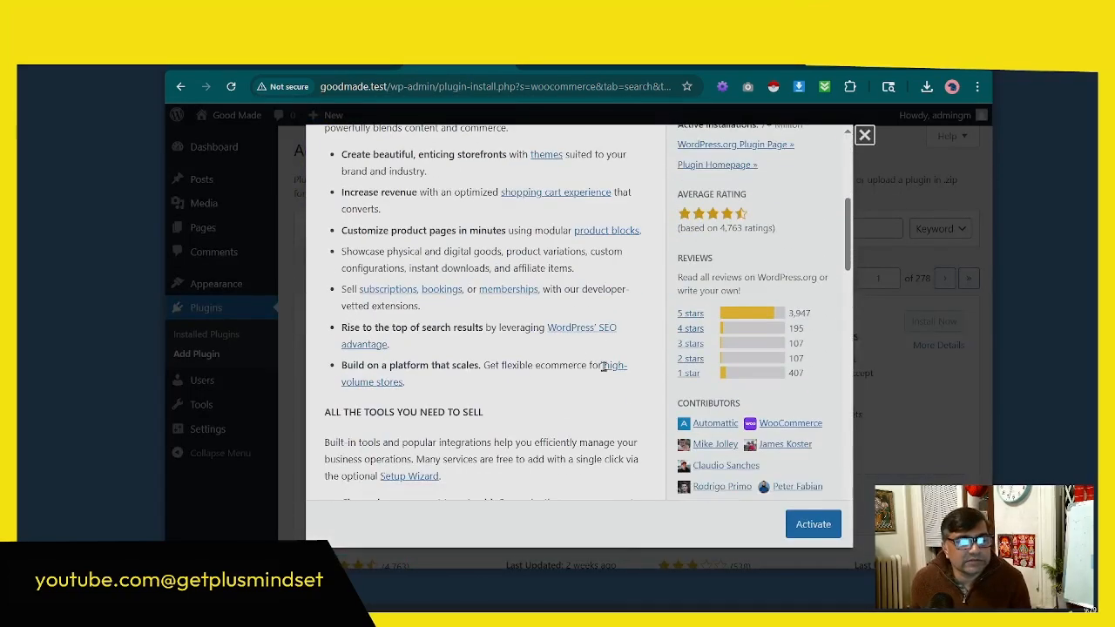
scroll(605, 368, "down", 15)
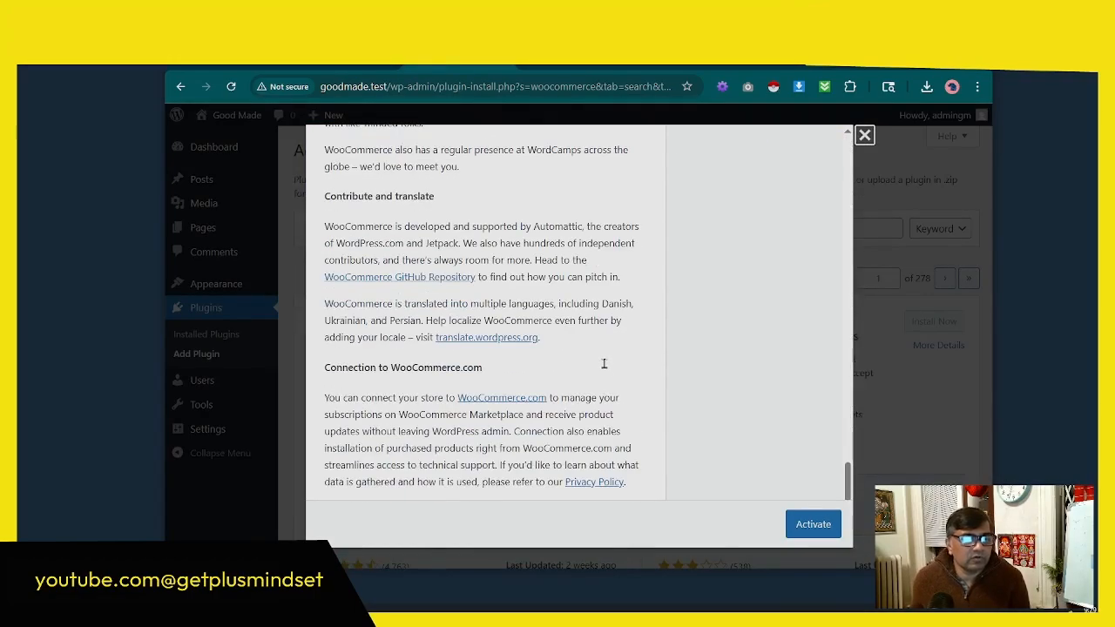
scroll(602, 370, "up", 20)
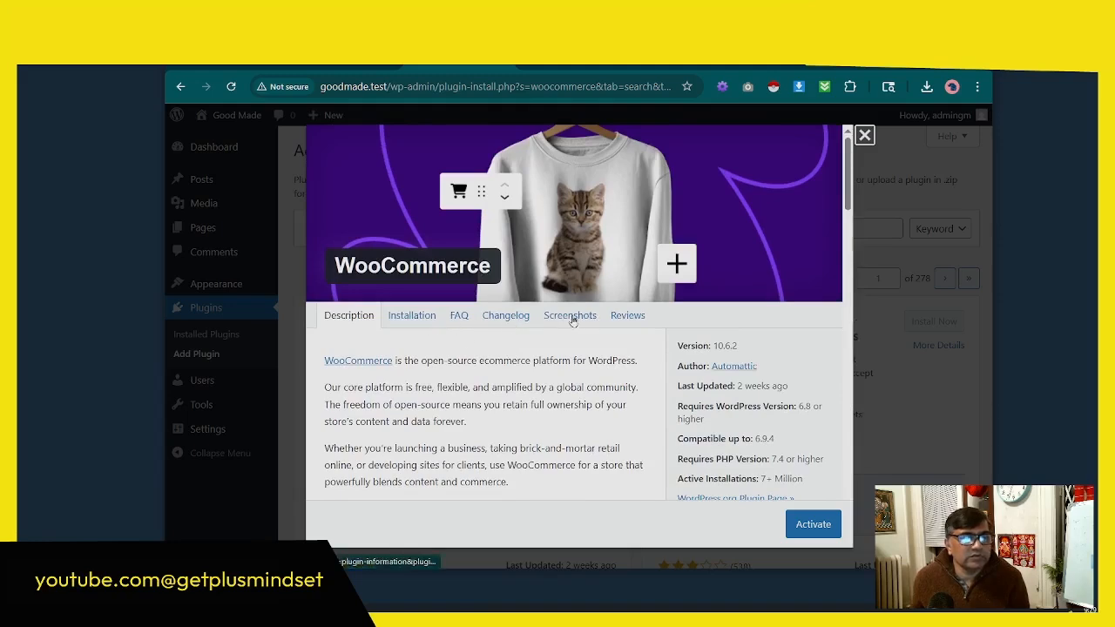
Step: Examine the WooCommerce user reviews, star ratings and contributors, and close the plugin details
left_click(623, 315)
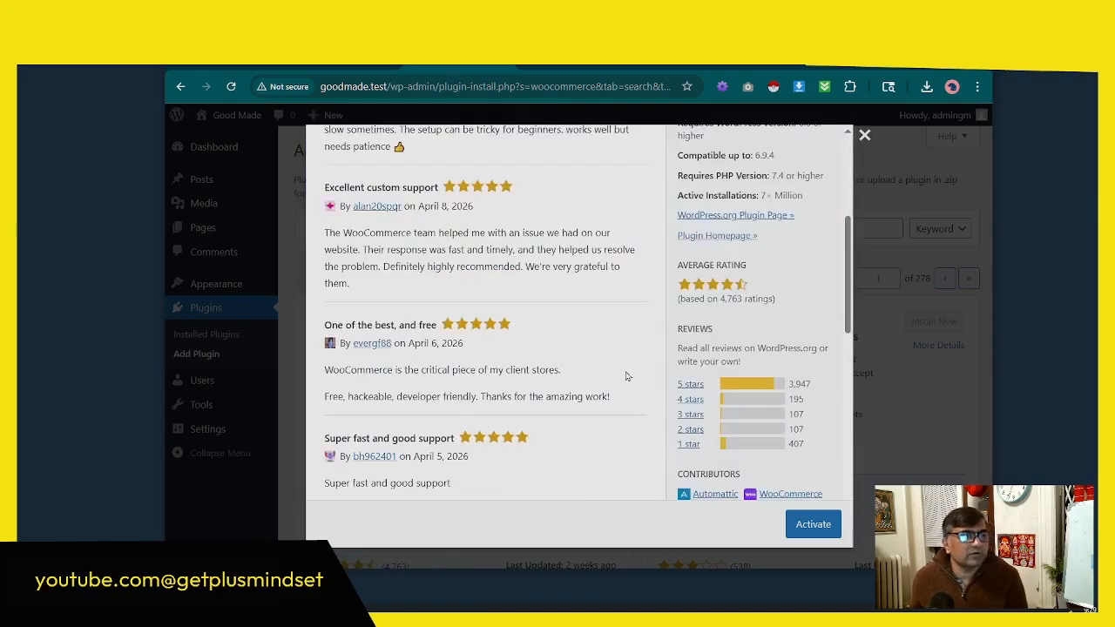
scroll(625, 376, "down", 15)
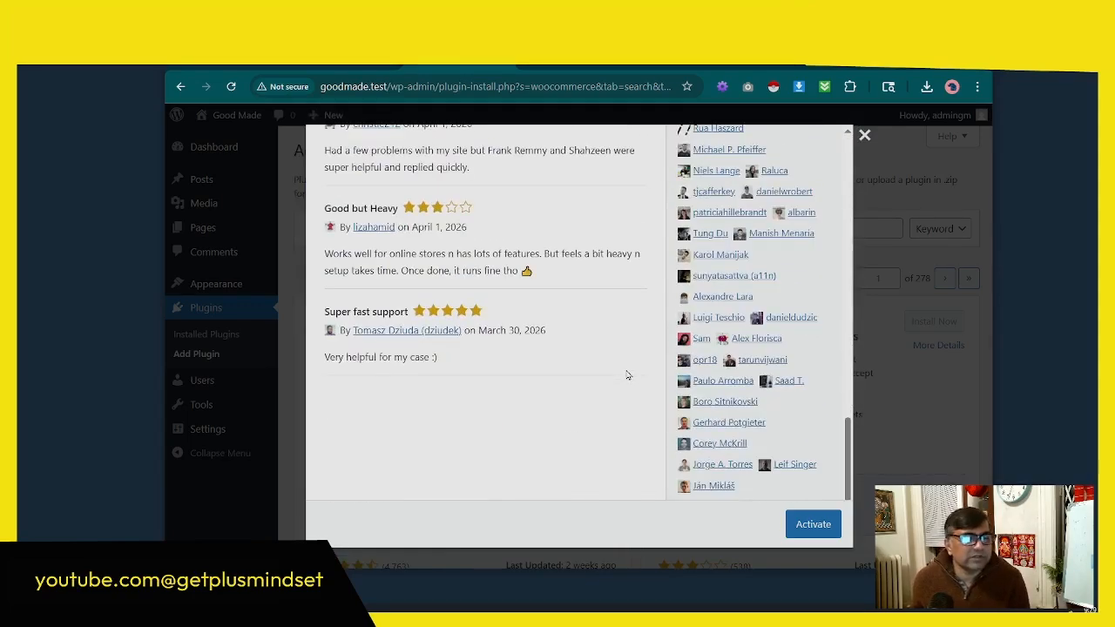
scroll(628, 376, "up", 10)
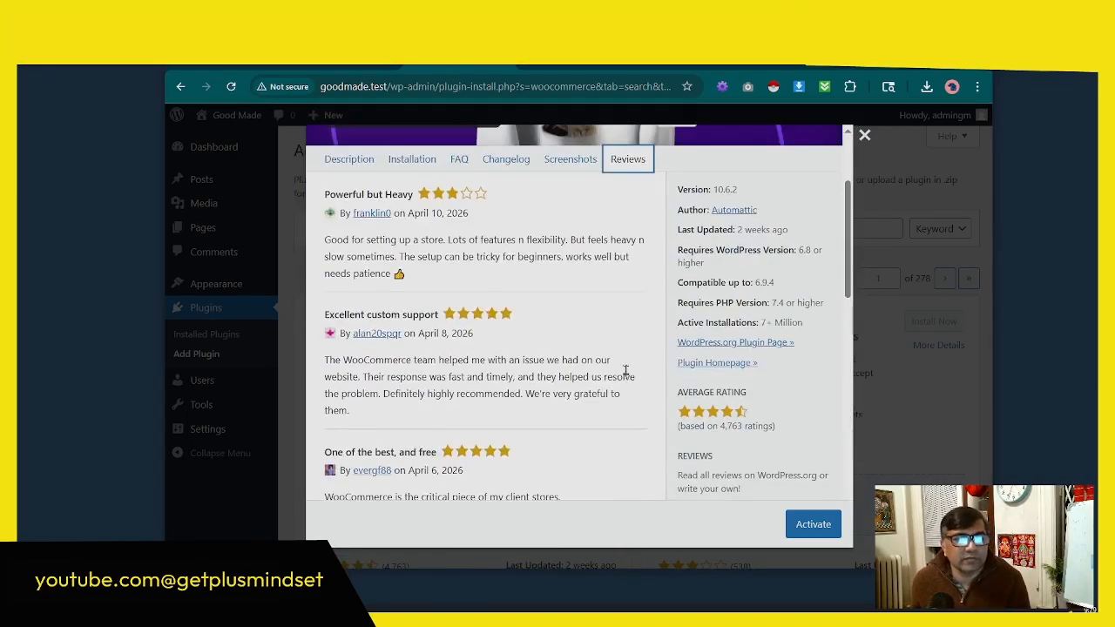
scroll(625, 371, "down", 3)
scroll(706, 340, "up", 2)
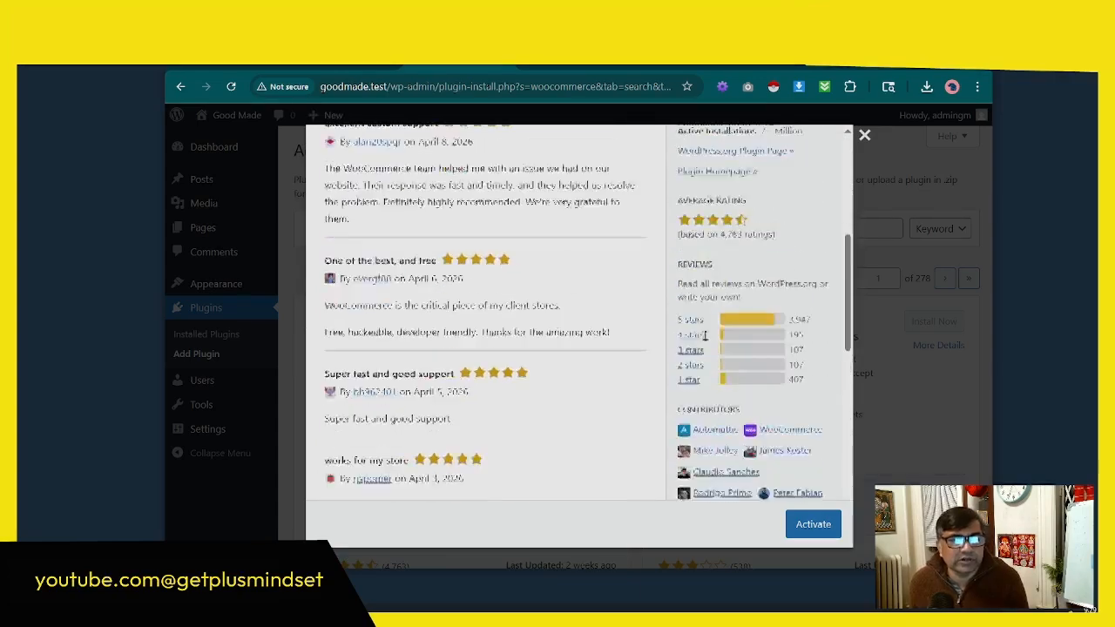
scroll(705, 341, "down", 2)
scroll(757, 364, "up", 1)
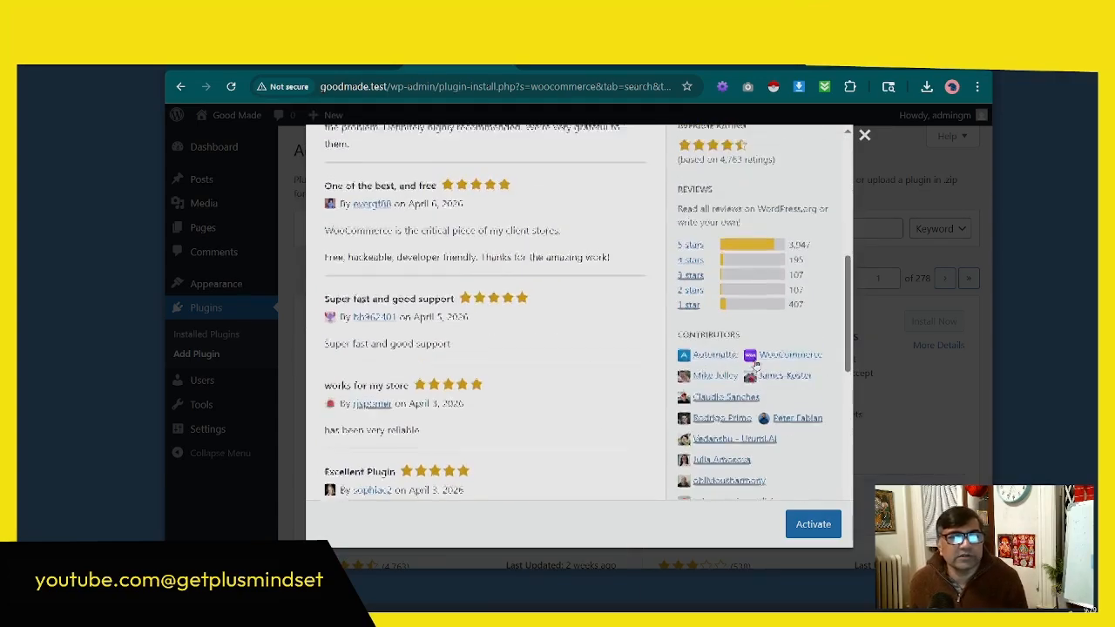
scroll(757, 364, "down", 3)
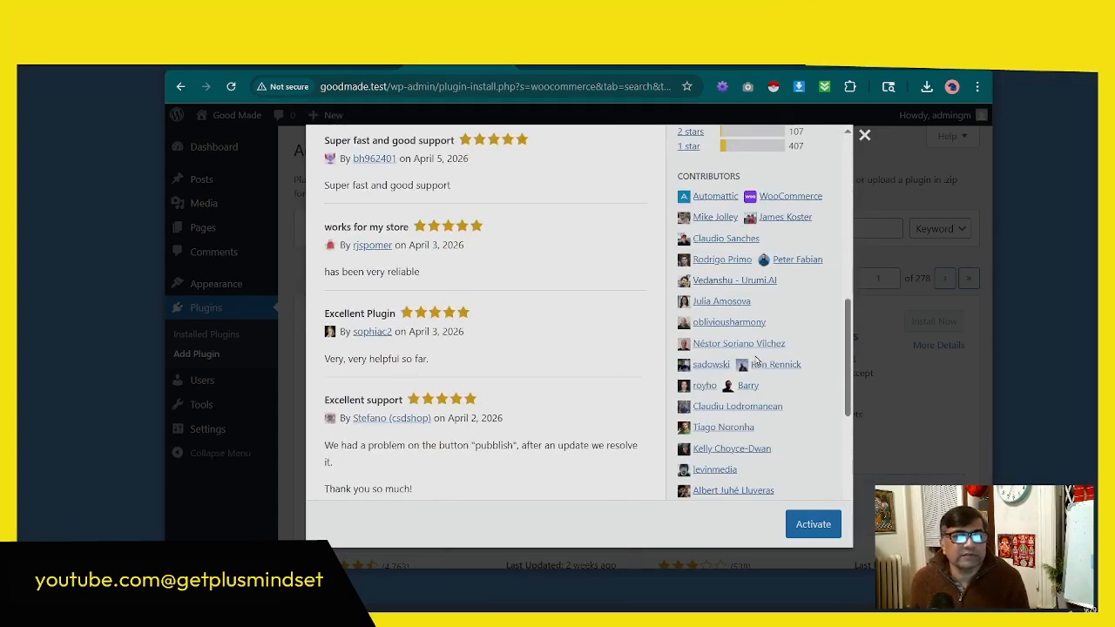
scroll(756, 361, "up", 2)
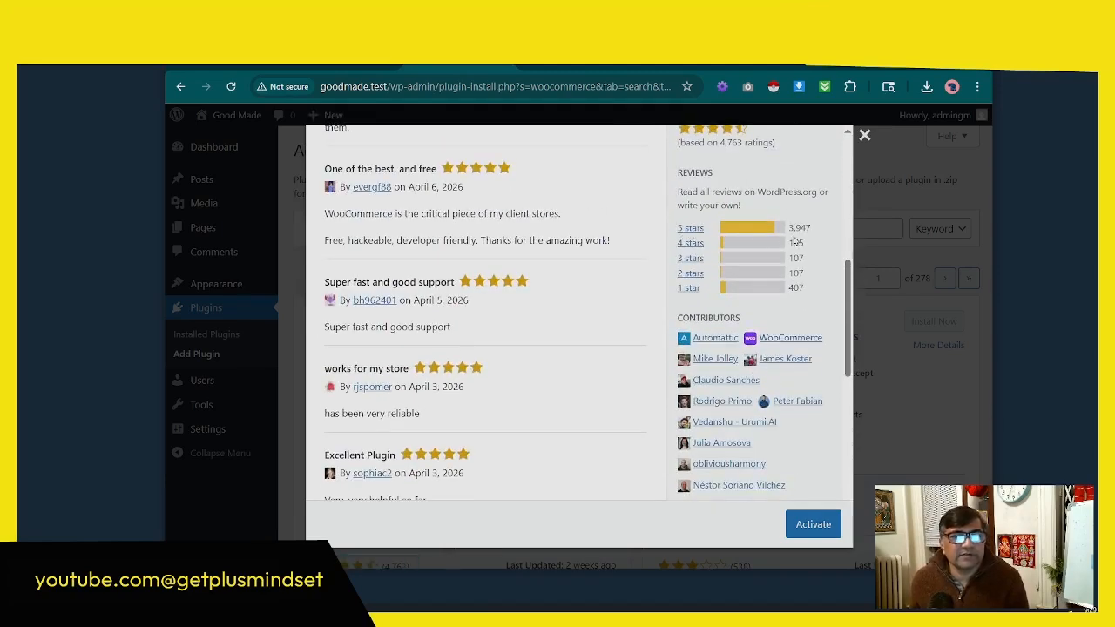
scroll(788, 307, "up", 5)
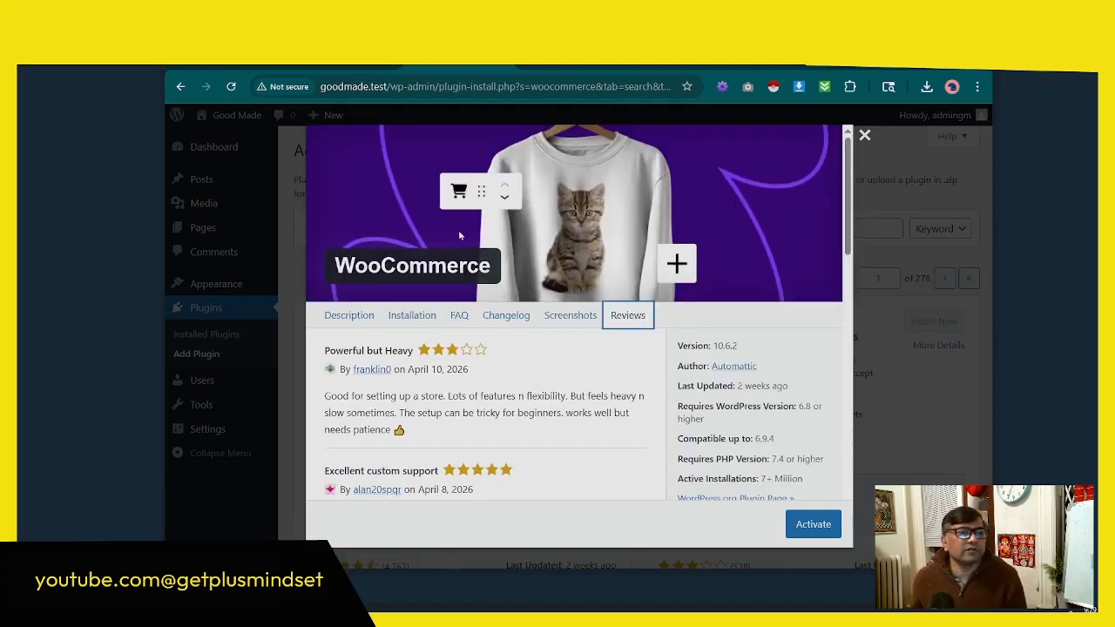
left_click(864, 136)
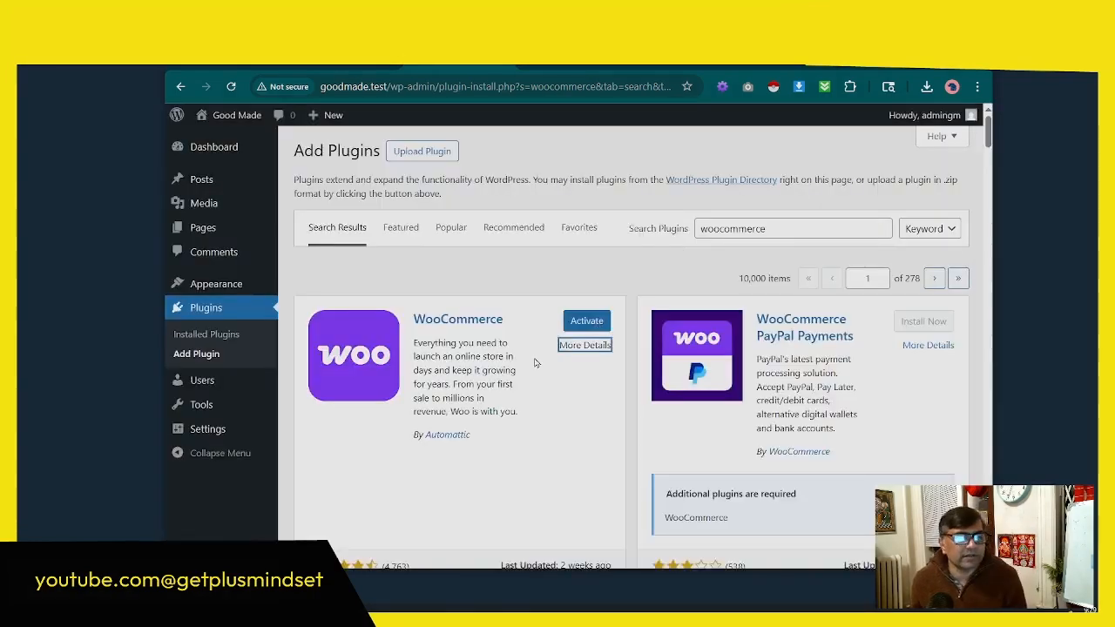
Step: Activate the WooCommerce plugin and skip its guided store setup
left_click(593, 324)
left_click(593, 324)
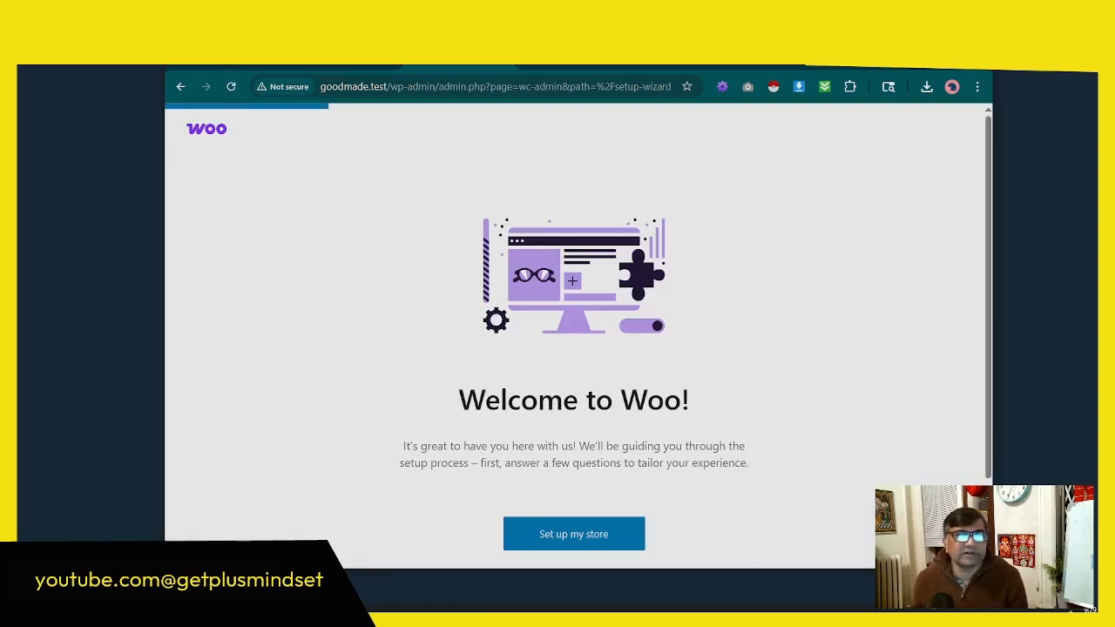
left_click_drag(786, 54, 770, 12)
scroll(704, 283, "down", 2)
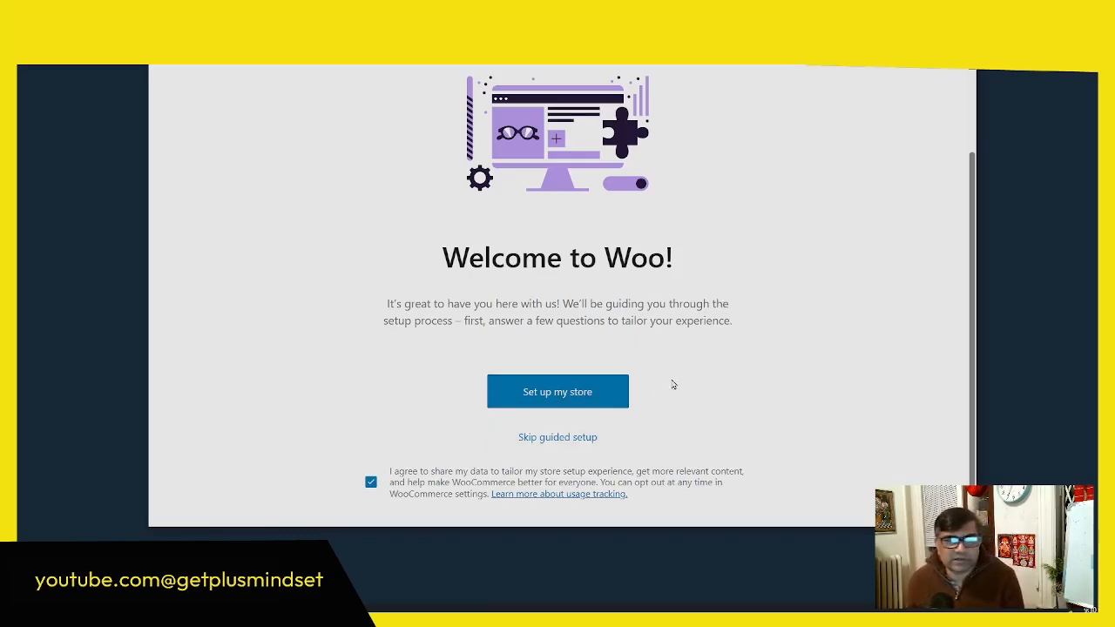
left_click(567, 436)
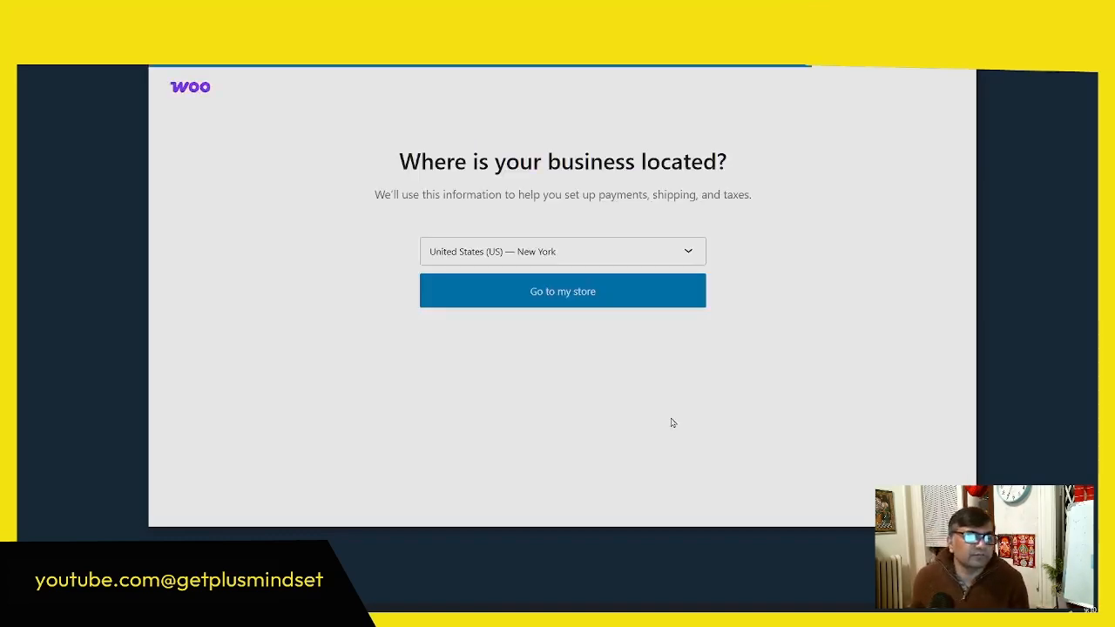
Step: Keep United States (US) — New York as the business location and continue to the store's WooCommerce home
left_click(572, 251)
left_click(801, 258)
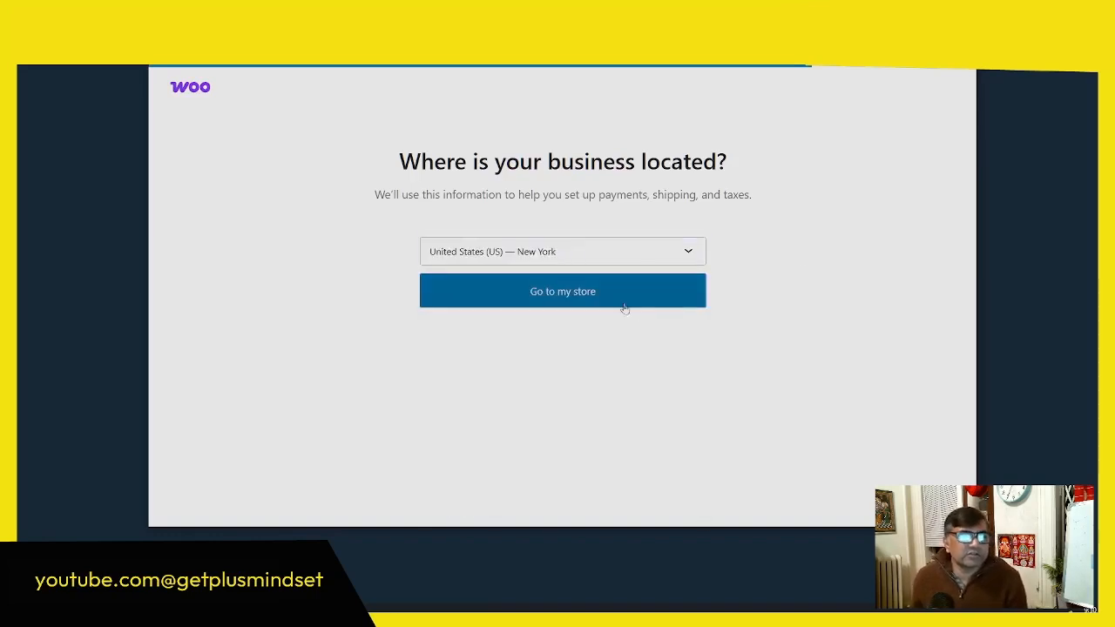
left_click(603, 298)
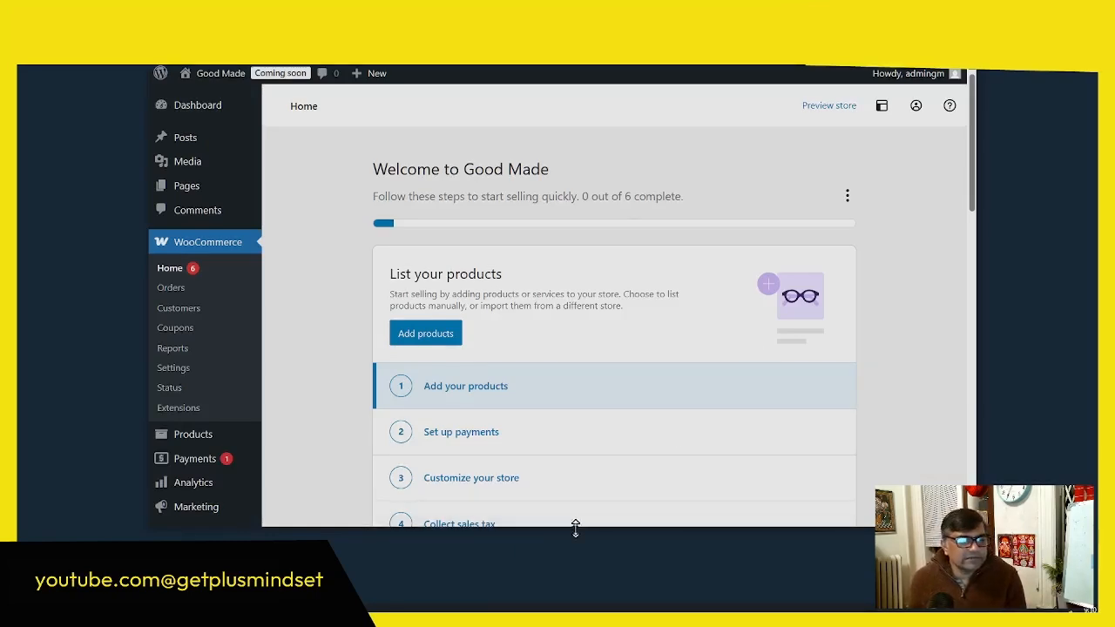
Step: Enlarge the browser window and look through the WooCommerce home's setup checklist, next tasks, inbox and stats overview
left_click_drag(575, 527, 572, 600)
scroll(570, 403, "down", 3)
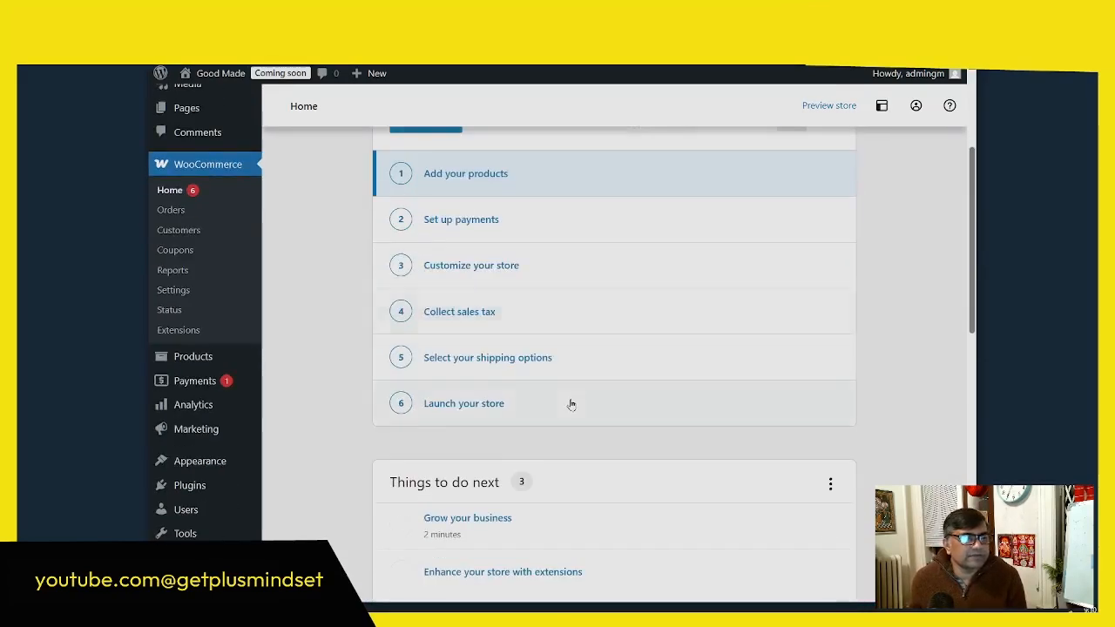
scroll(571, 403, "down", 8)
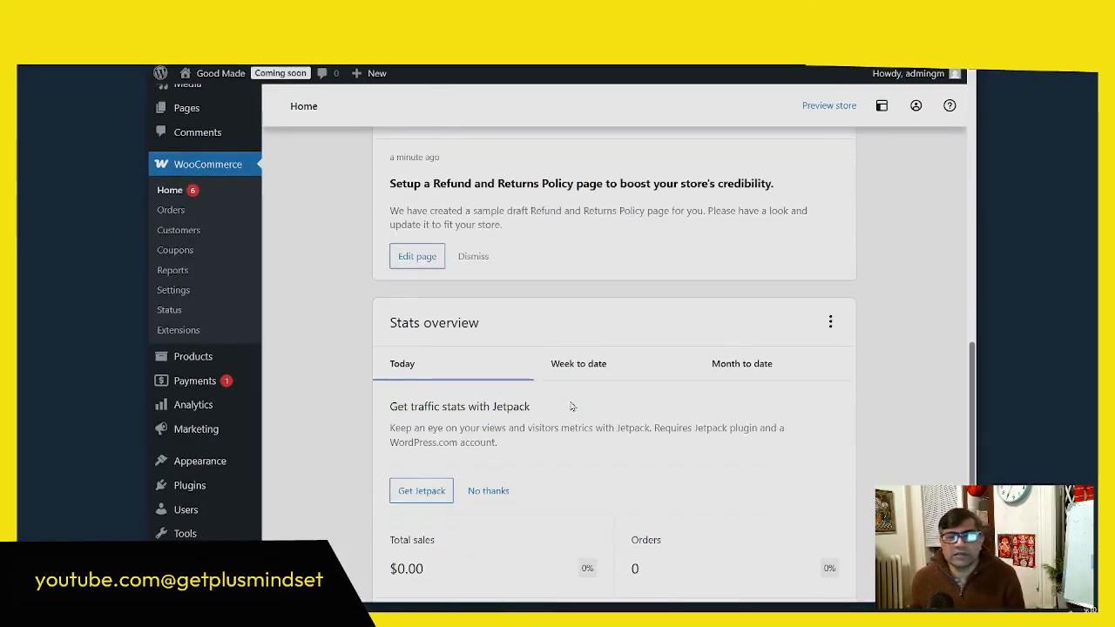
scroll(572, 407, "down", 2)
scroll(575, 409, "up", 5)
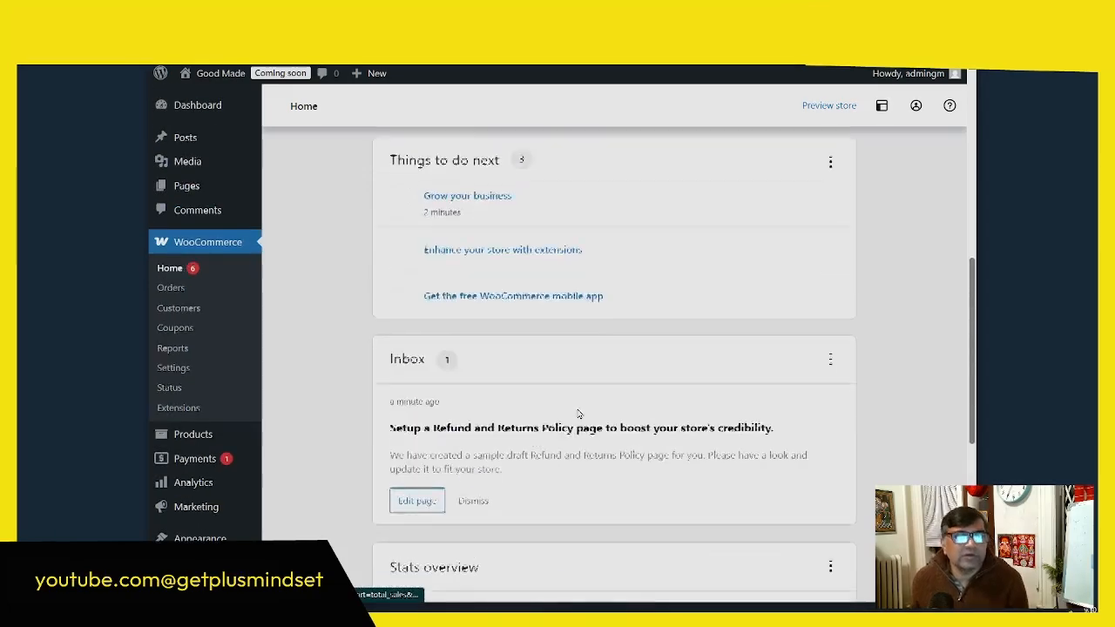
scroll(578, 413, "up", 6)
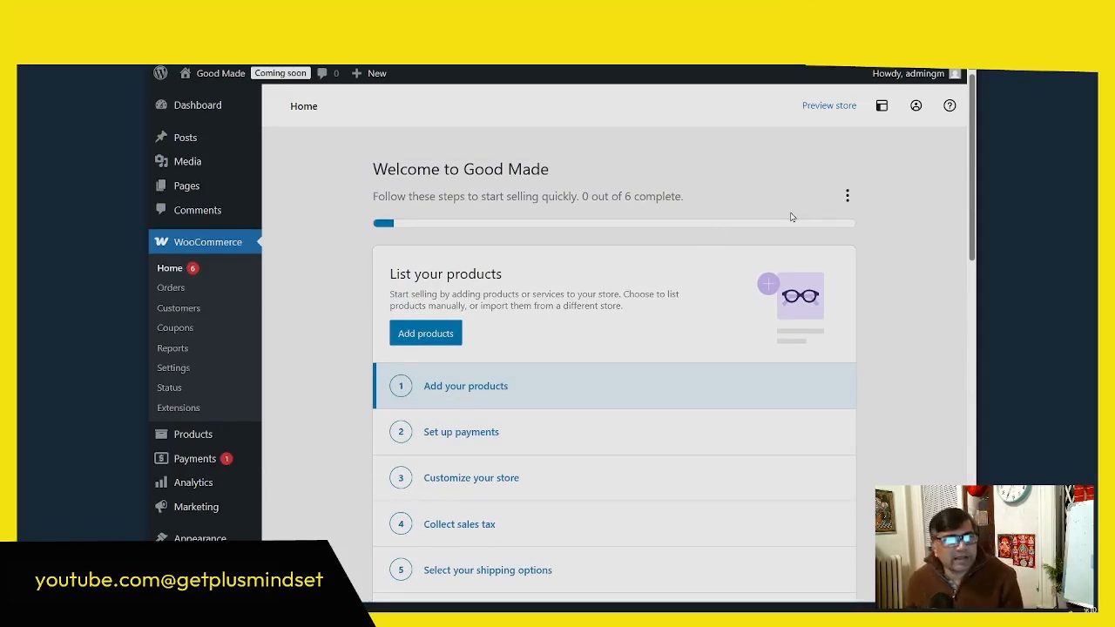
Step: Preview the store and examine its Shop page down to the footer
left_click(821, 107)
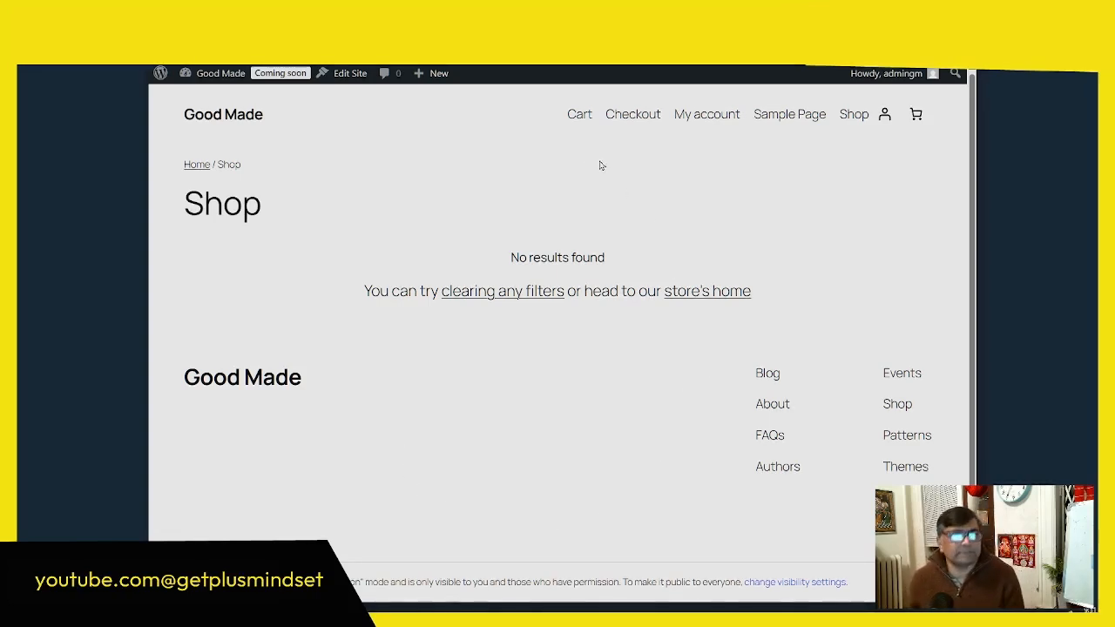
scroll(733, 426, "down", 1)
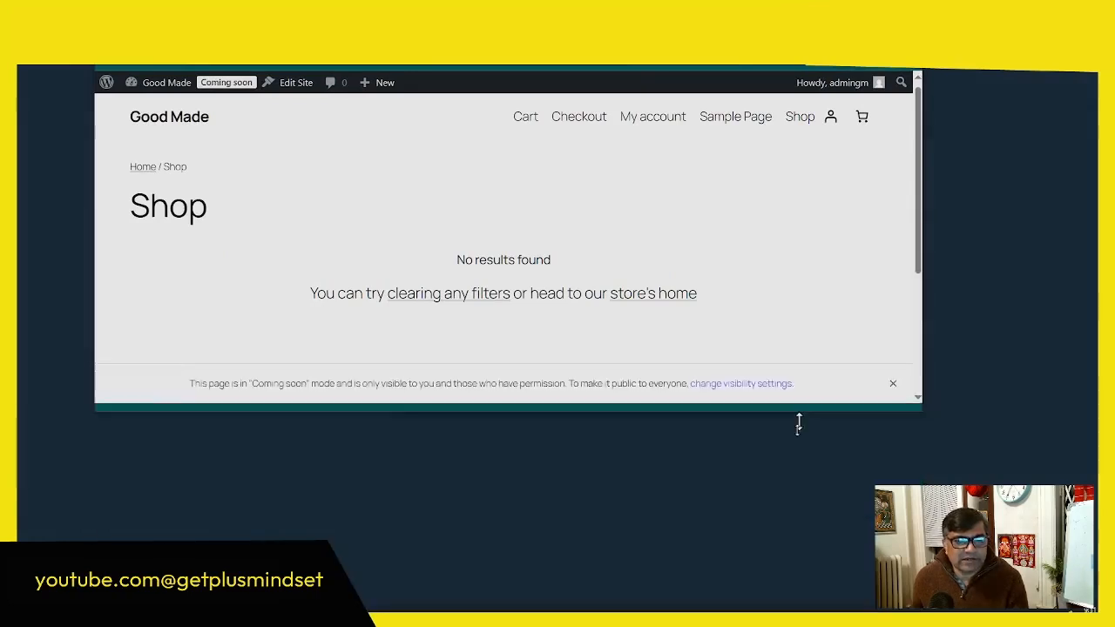
scroll(809, 362, "down", 2)
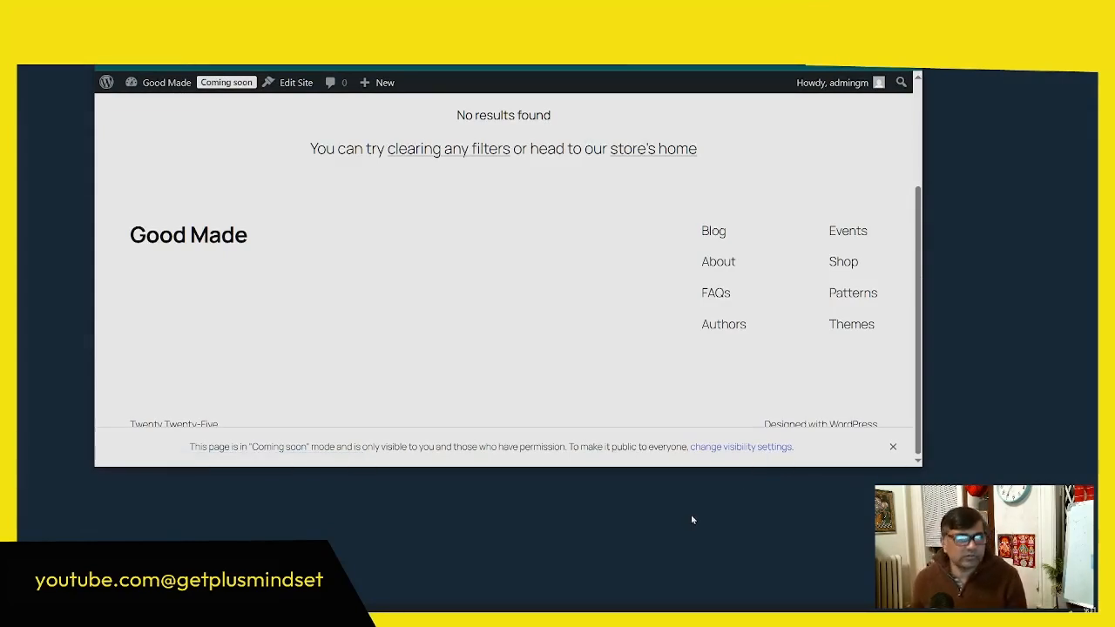
Step: Open the store's Site visibility settings and read through the Coming soon and Live options
left_click(252, 33)
left_click(231, 87)
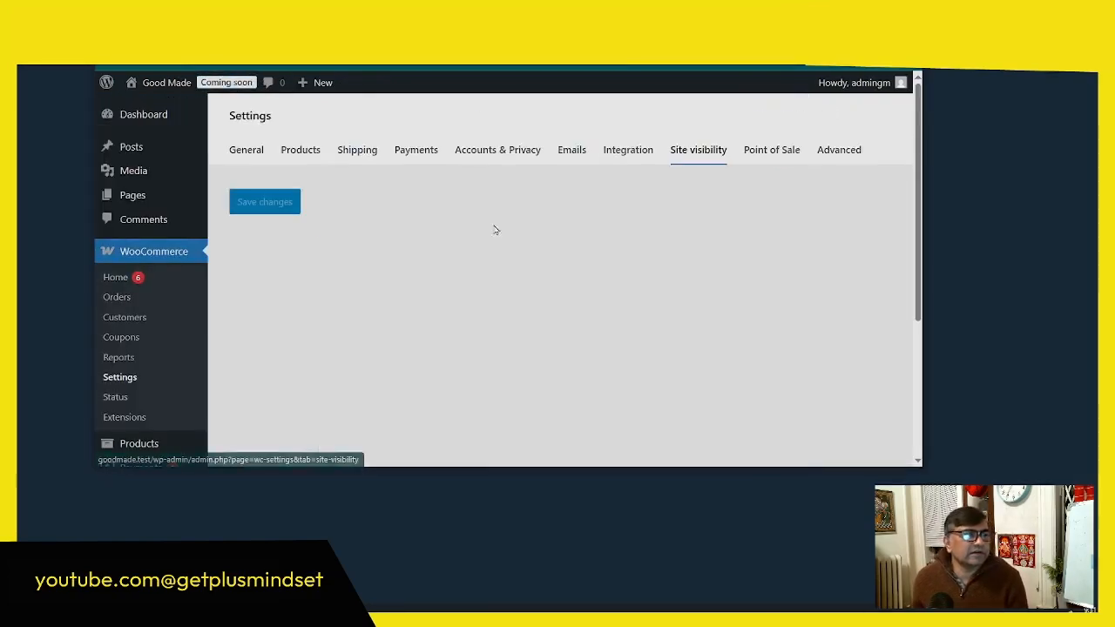
scroll(540, 347, "down", 2)
scroll(540, 348, "up", 1)
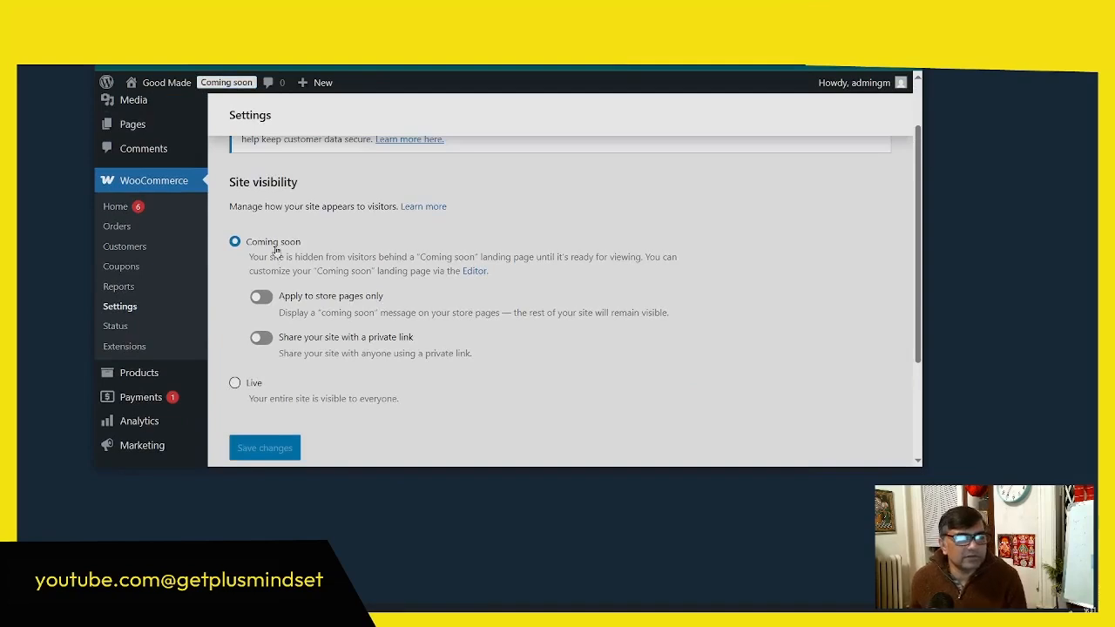
scroll(685, 290, "up", 1)
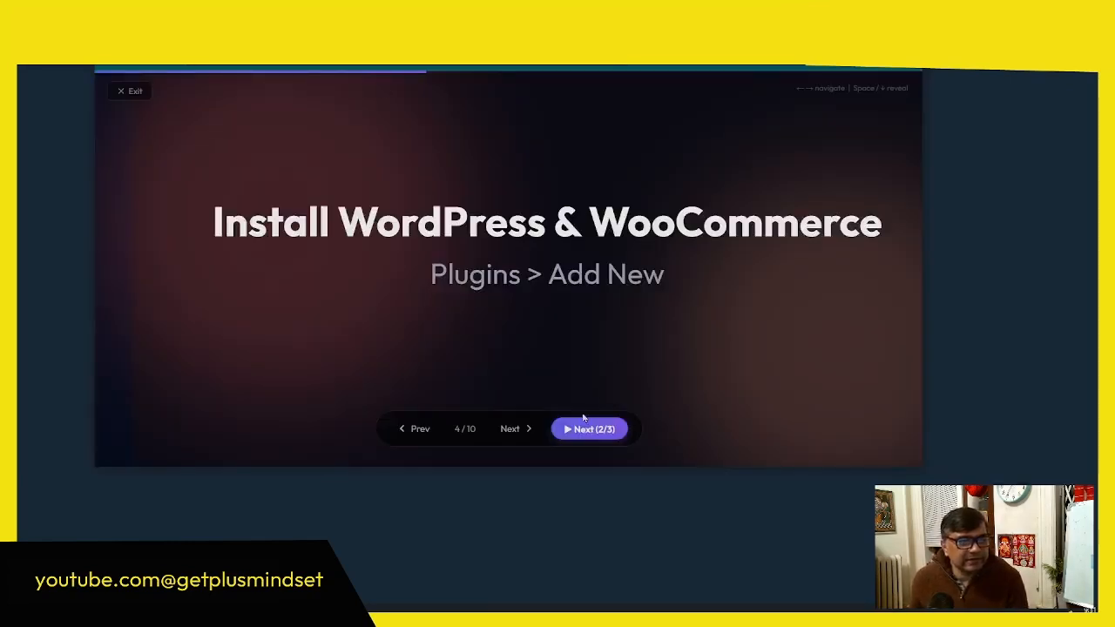
left_click(580, 430)
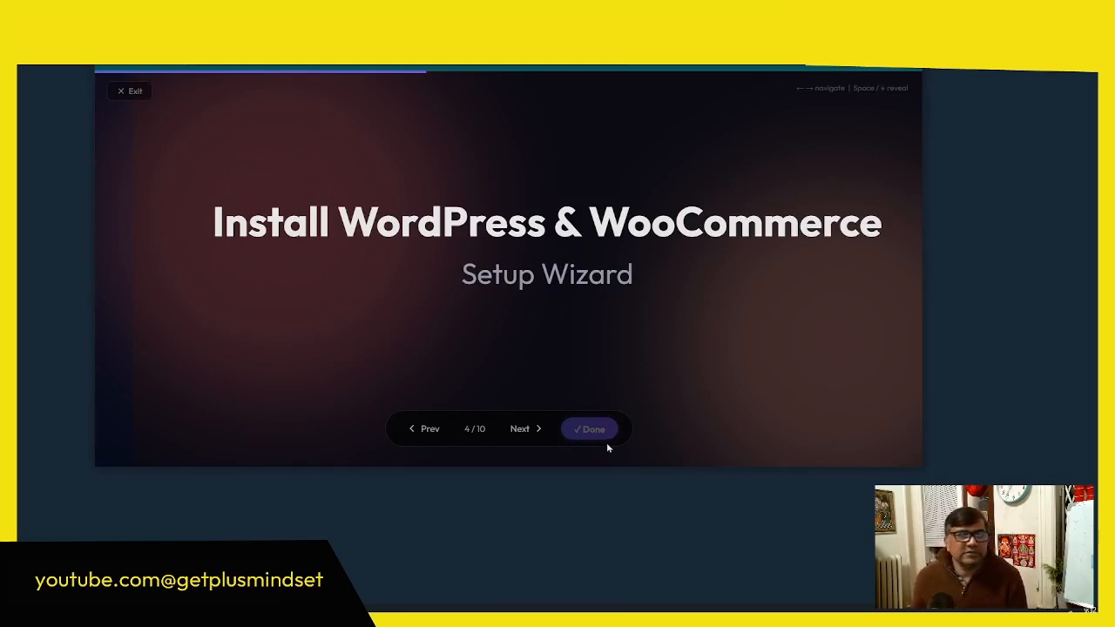
left_click(522, 432)
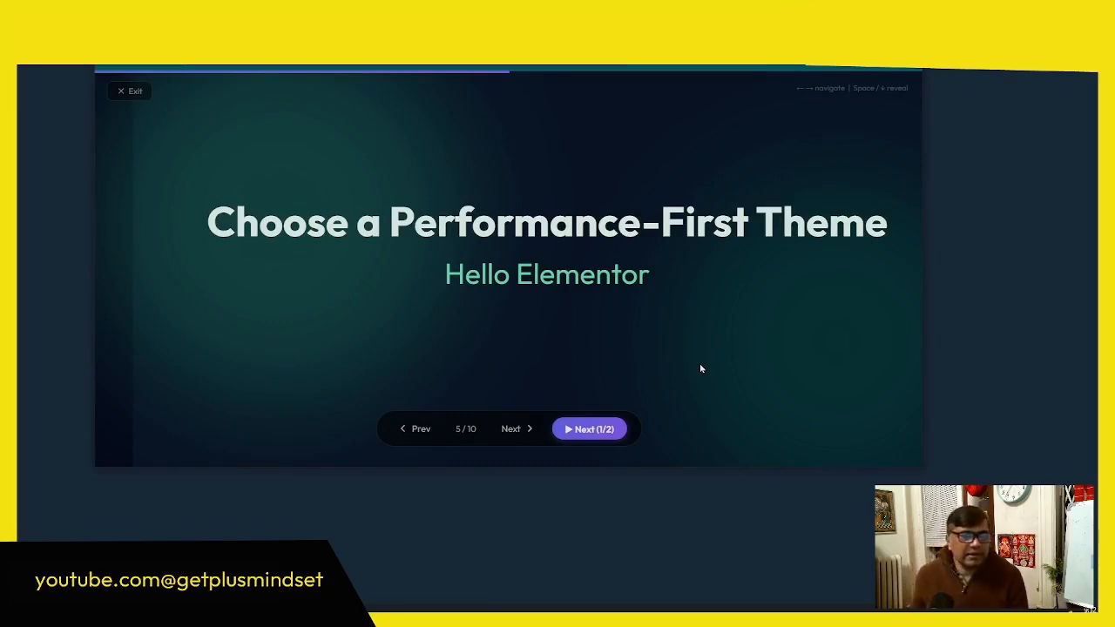
left_click(508, 431)
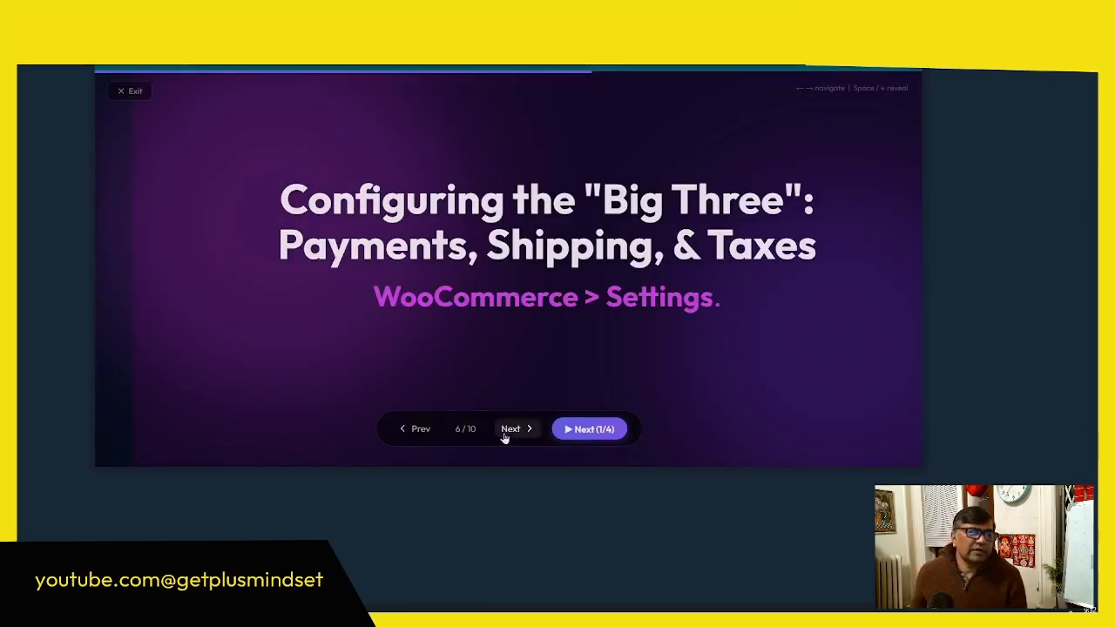
left_click(423, 429)
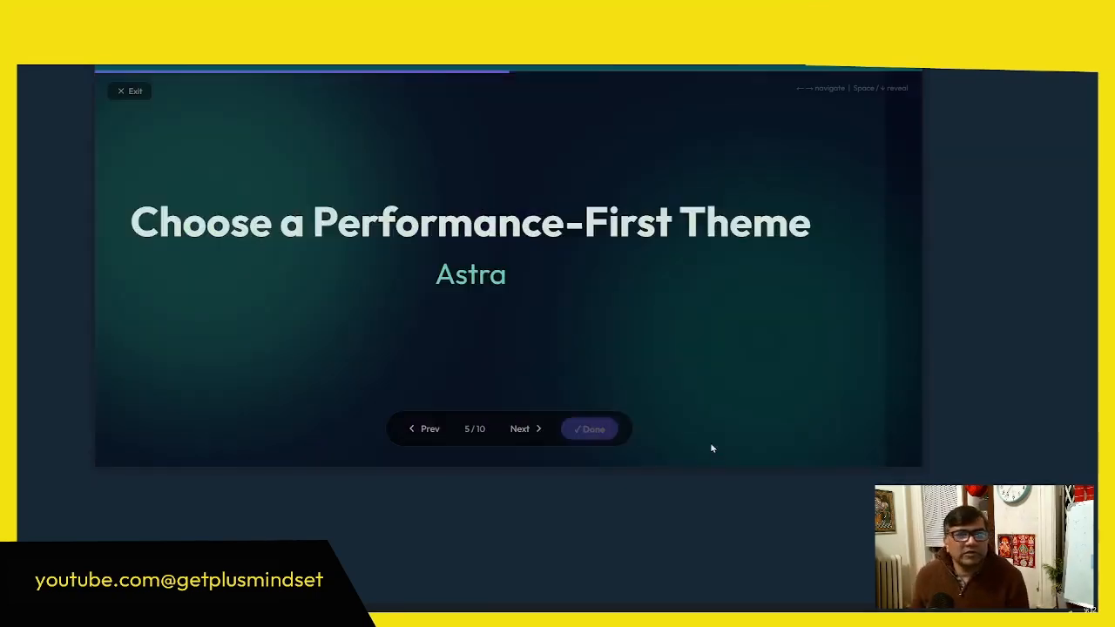
left_click(130, 91)
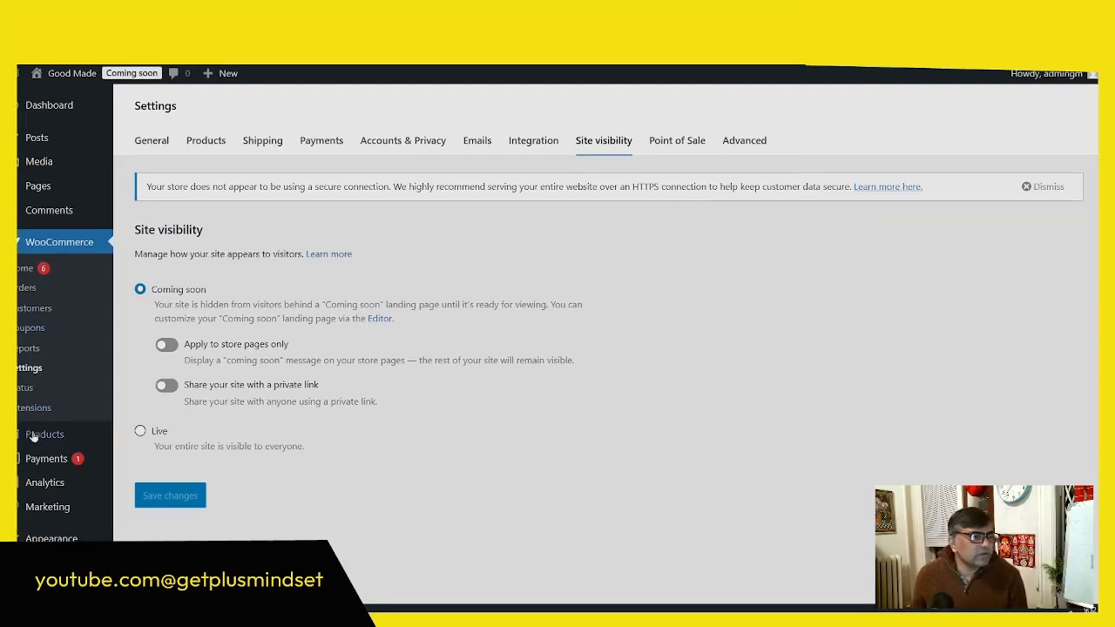
Step: Install the Astra theme from the popular themes and activate it for the site
mouse_move(38, 478)
scroll(38, 482, "down", 2)
left_click(142, 468)
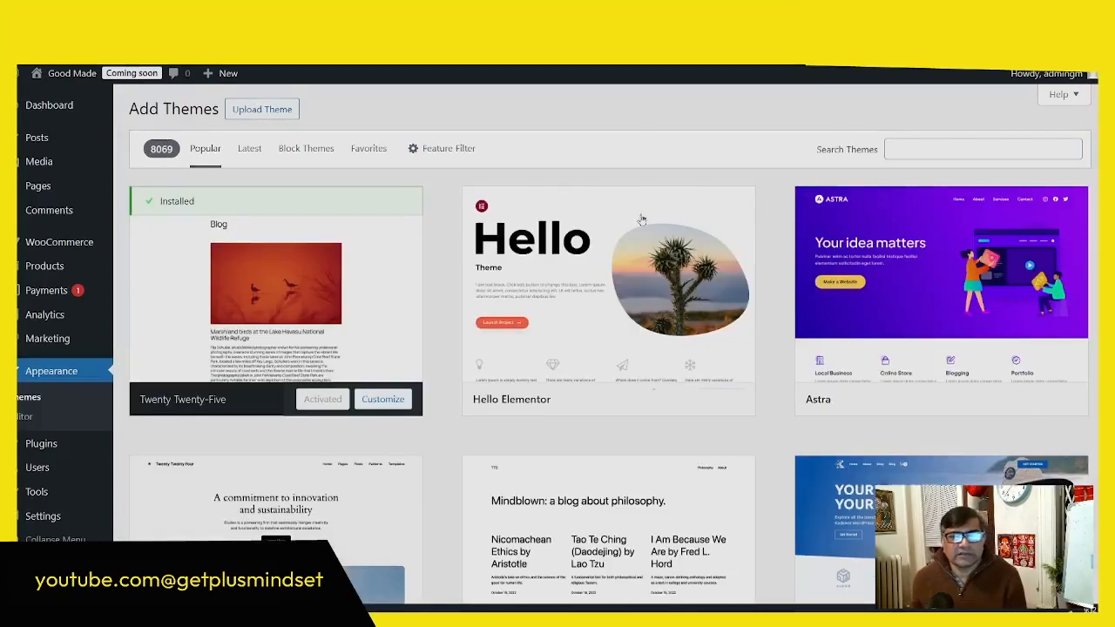
mouse_move(993, 409)
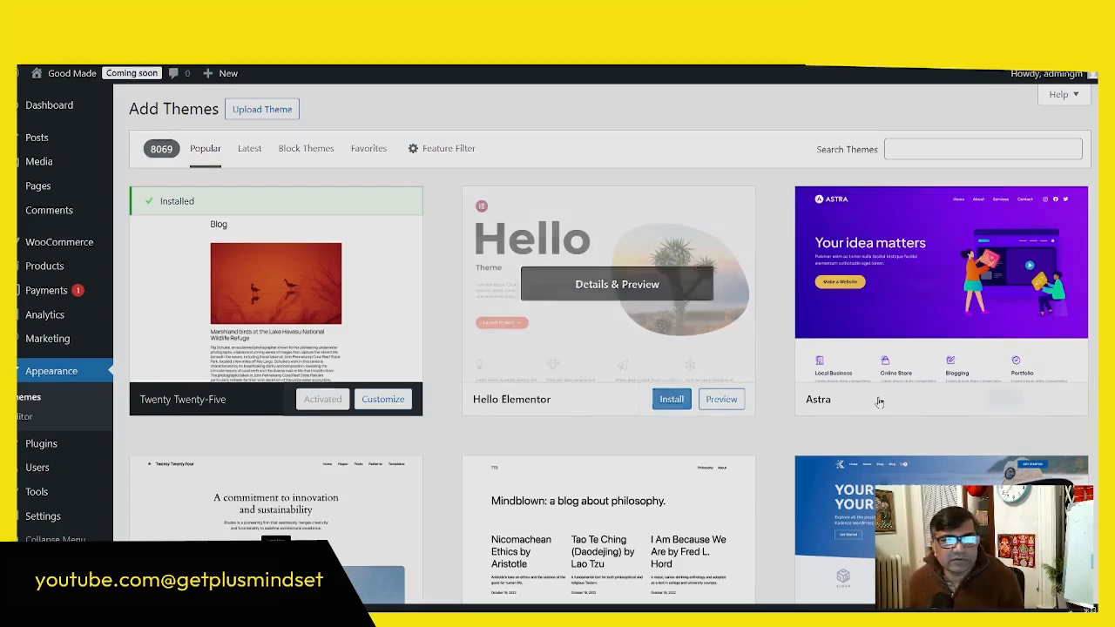
left_click(1003, 399)
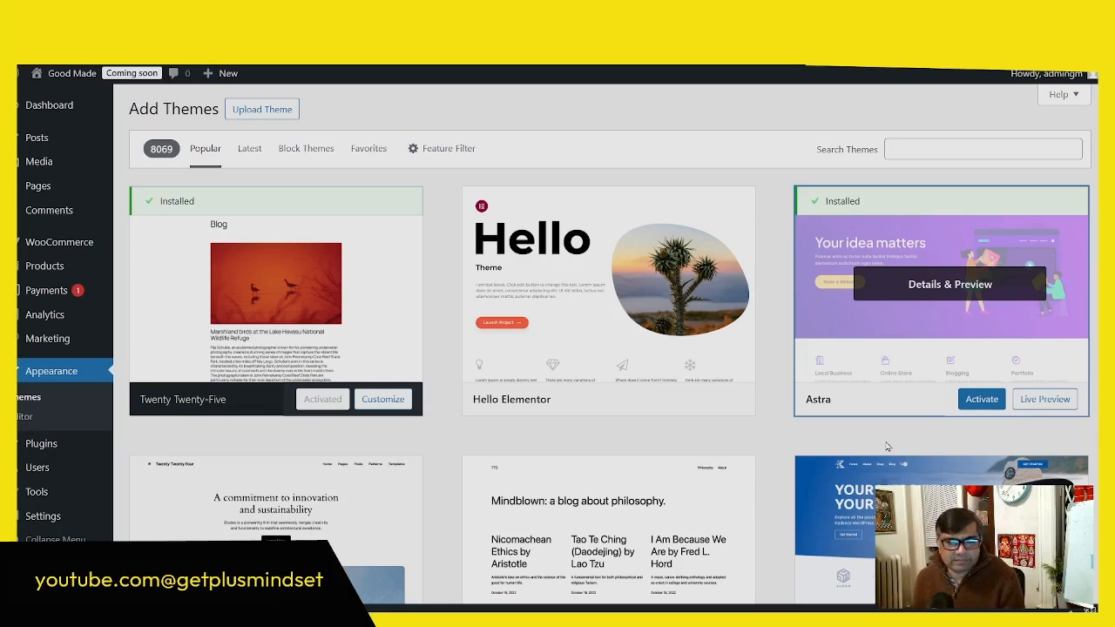
left_click(979, 401)
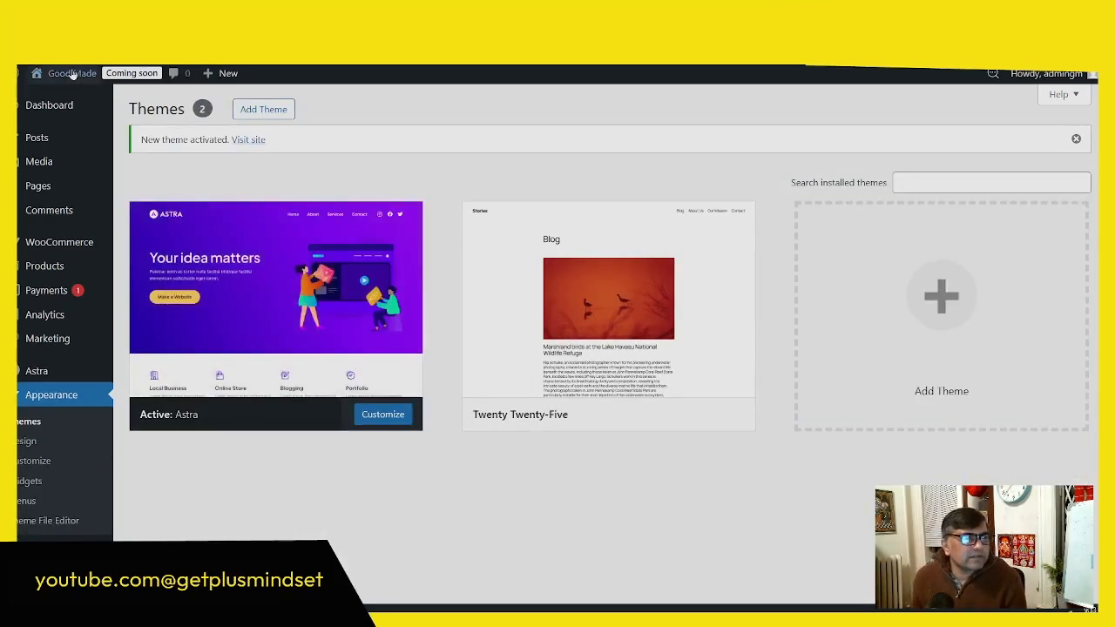
Step: Open the site's front end in a new tab and check its home, Shop, Sample Page, My account, Checkout and Cart pages
mouse_move(61, 73)
right_click(57, 97)
left_click(106, 114)
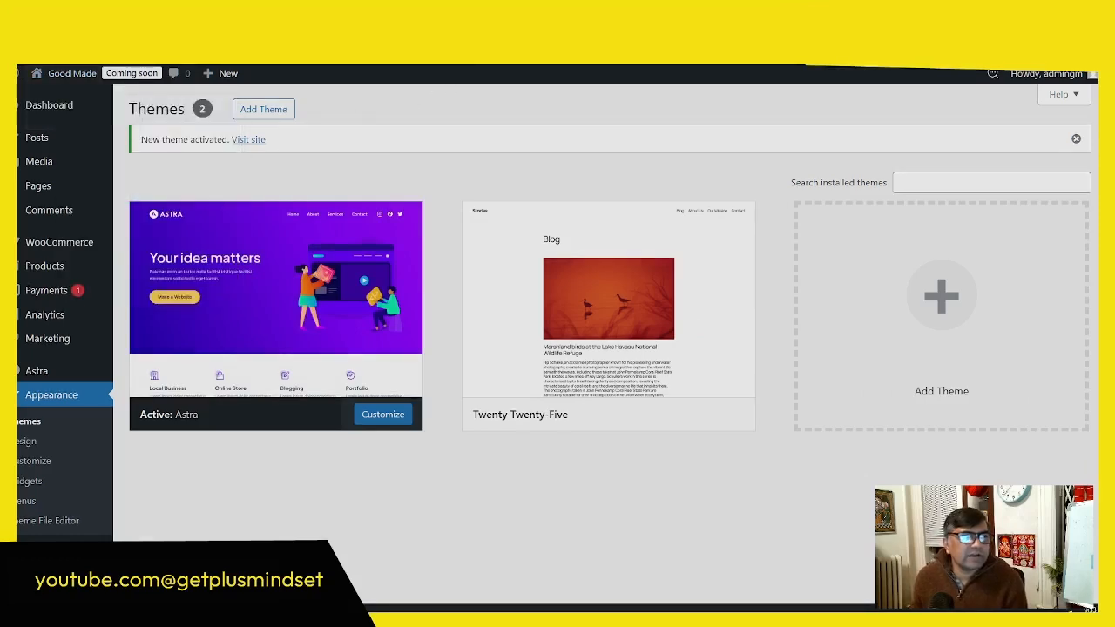
left_click(557, 12)
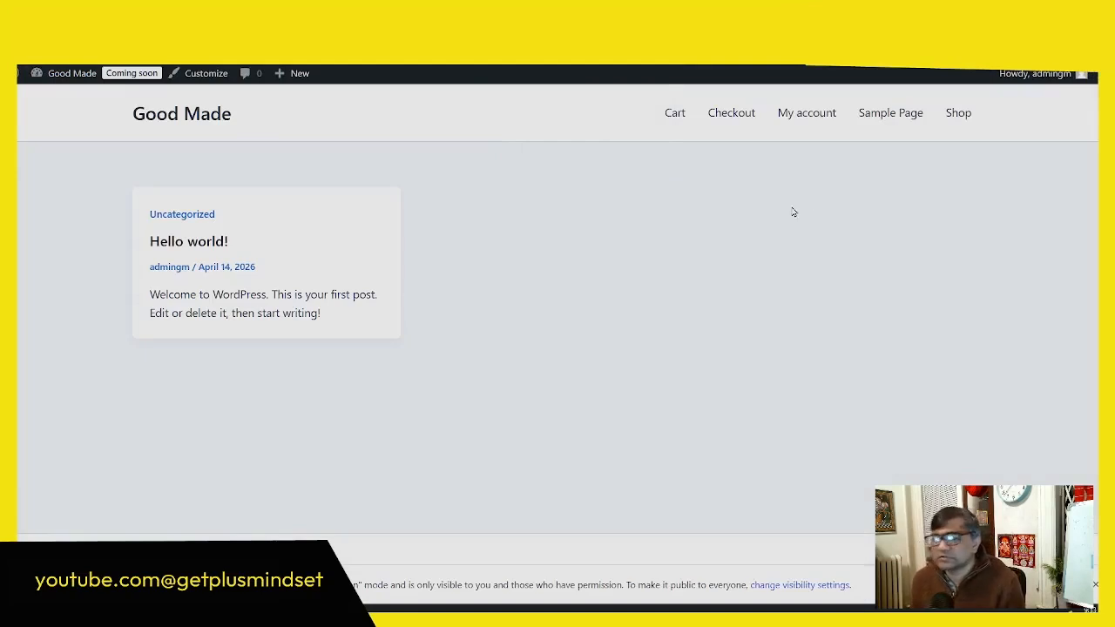
left_click(959, 123)
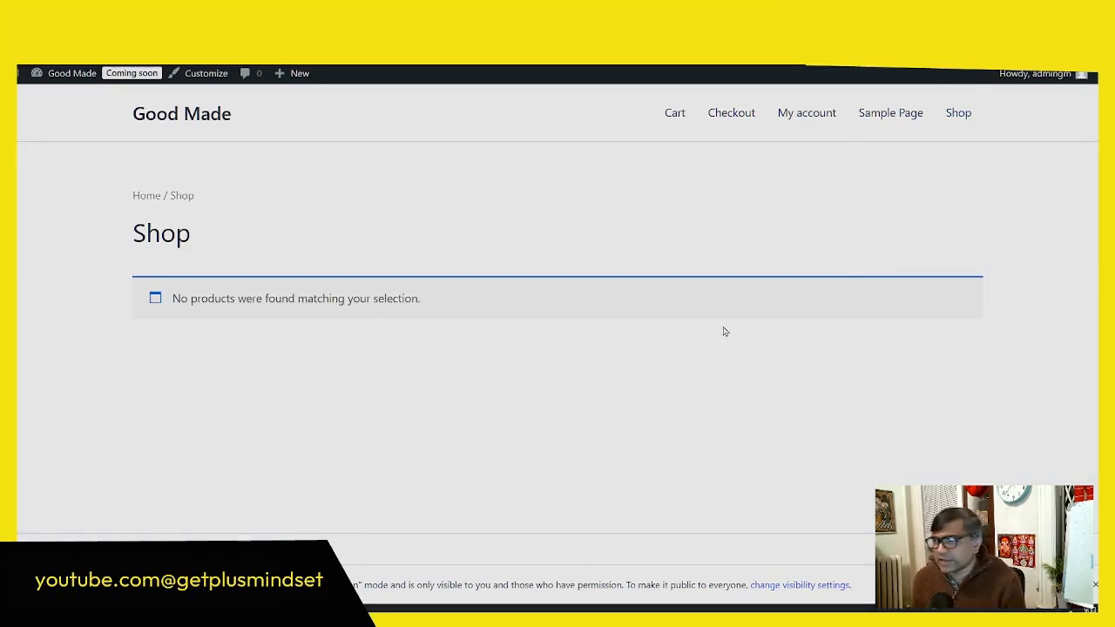
left_click(886, 118)
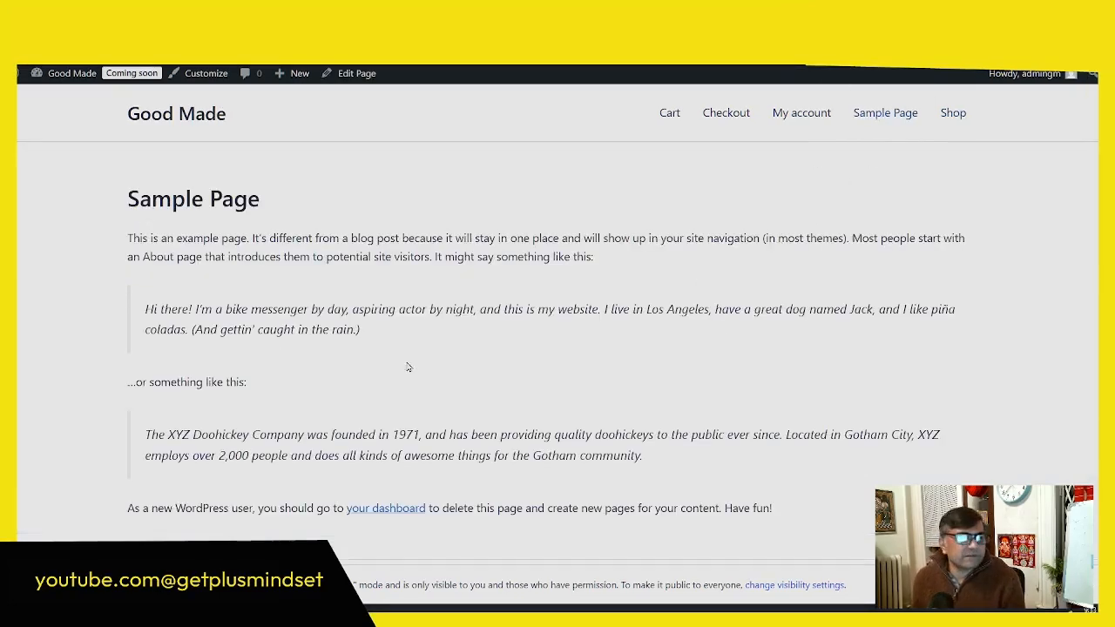
left_click(803, 113)
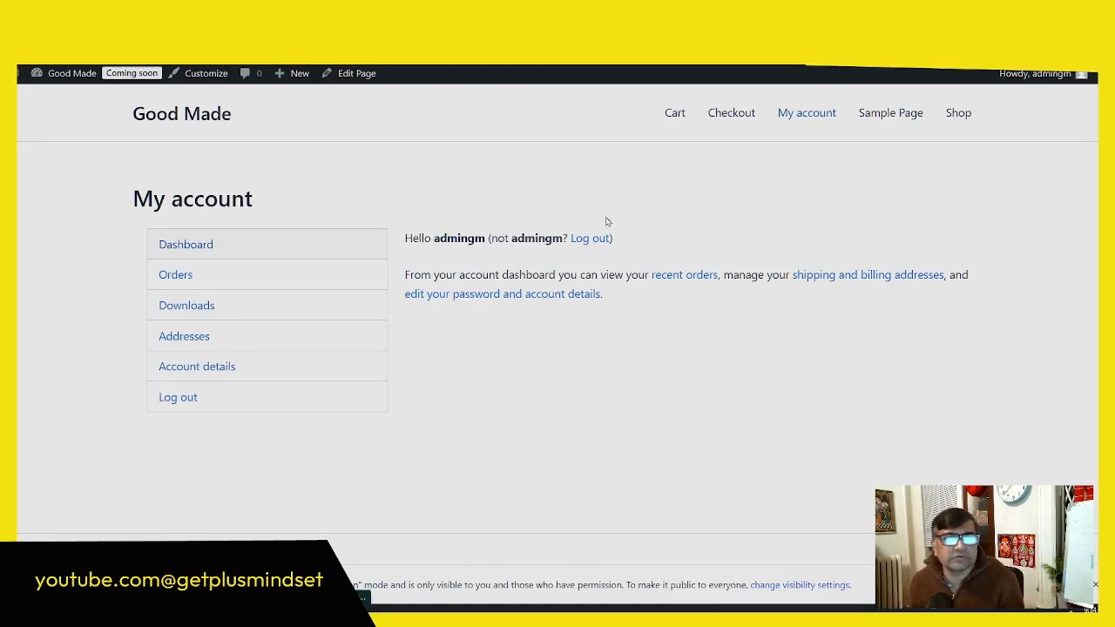
left_click(731, 112)
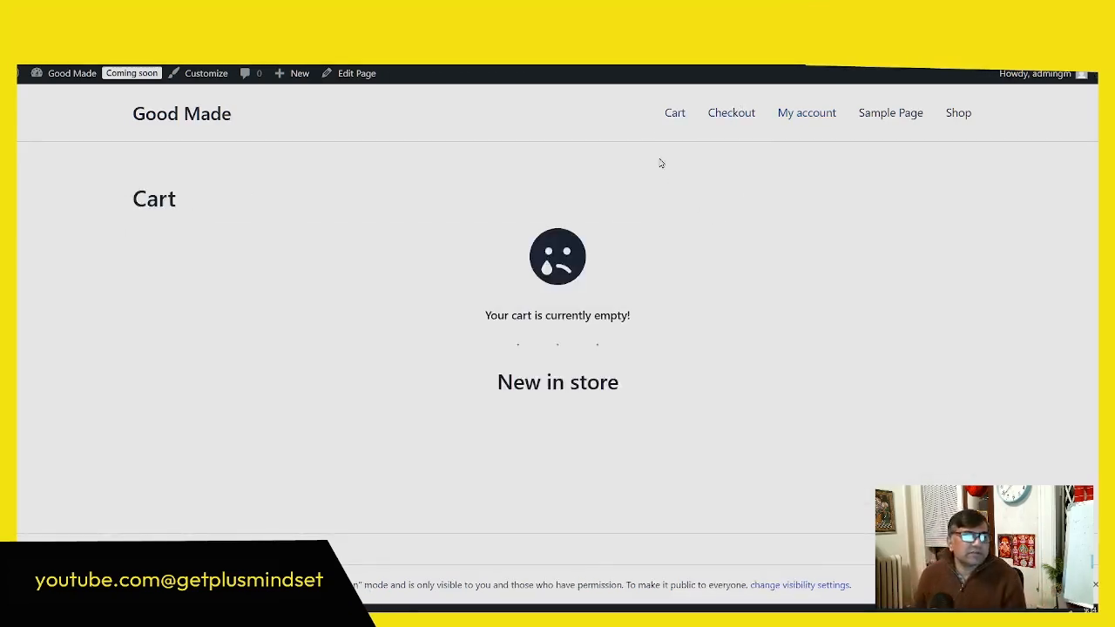
left_click(668, 114)
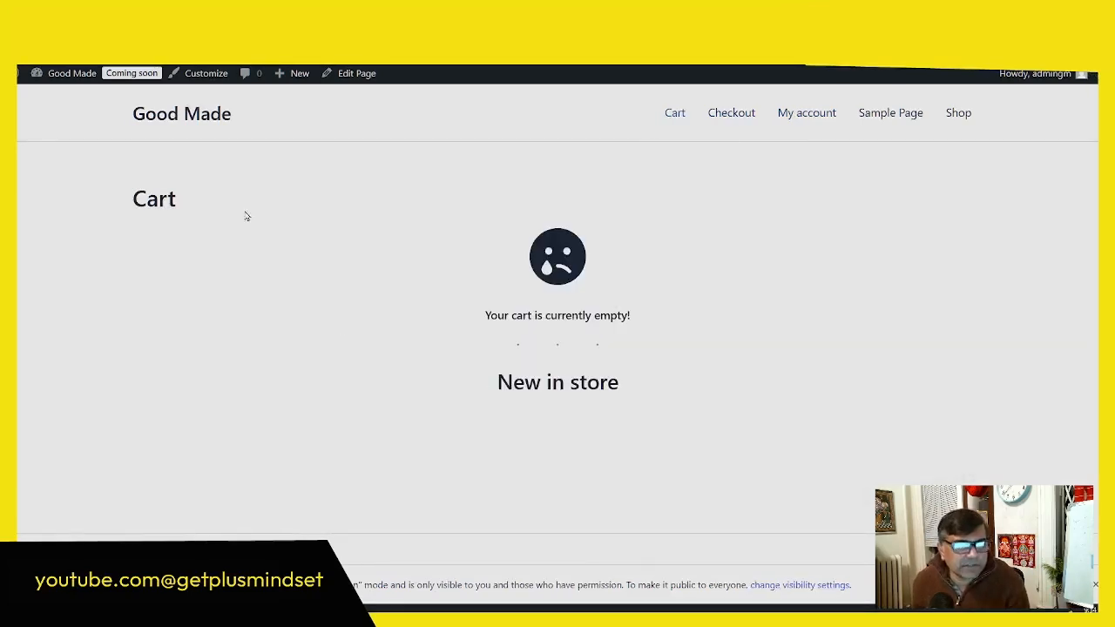
left_click(184, 115)
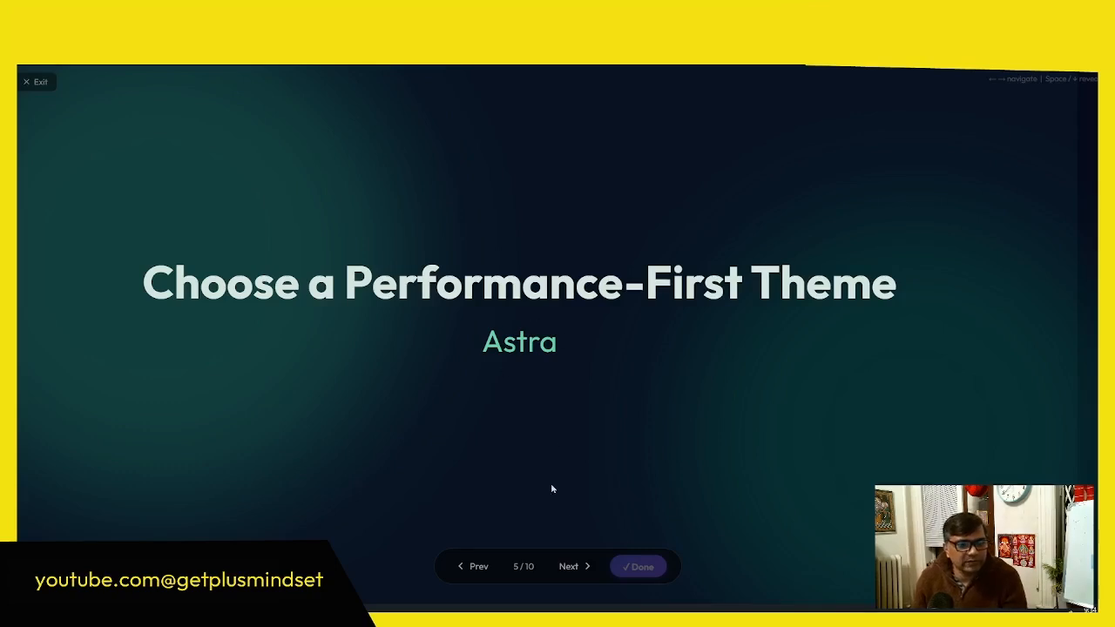
left_click(575, 568)
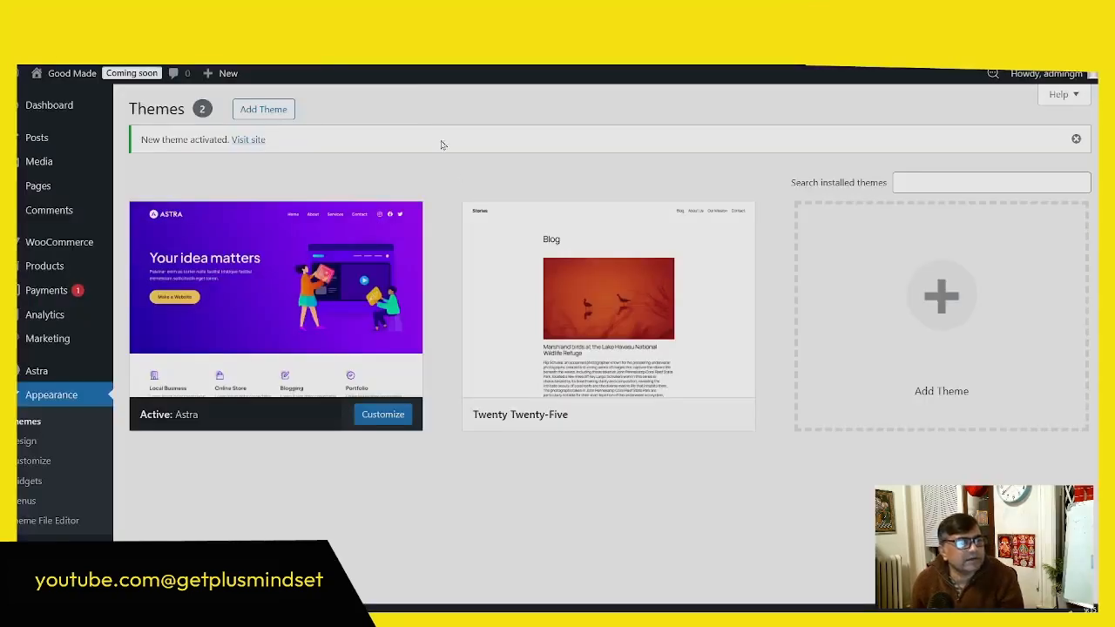
Step: Open the WooCommerce General settings and dismiss the secure connection notice
mouse_move(64, 246)
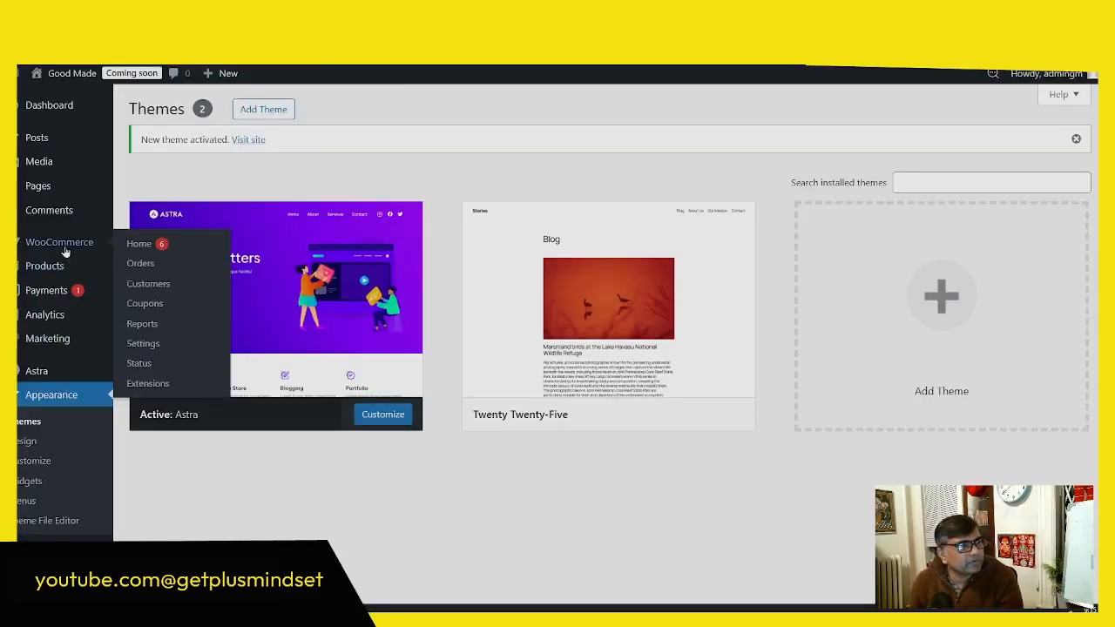
left_click(144, 343)
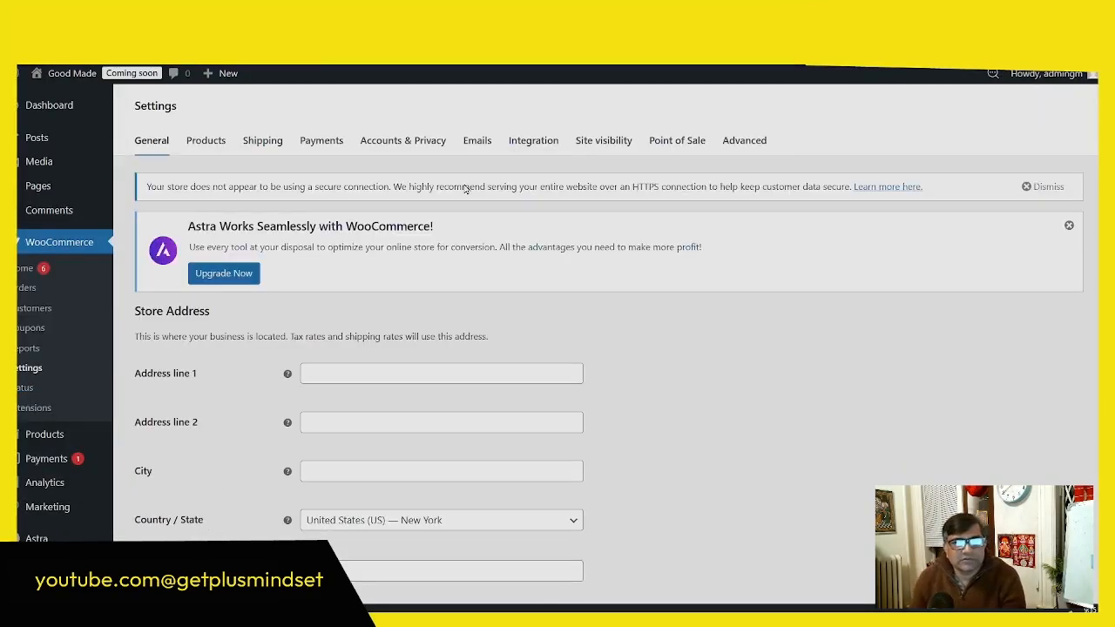
left_click(1041, 183)
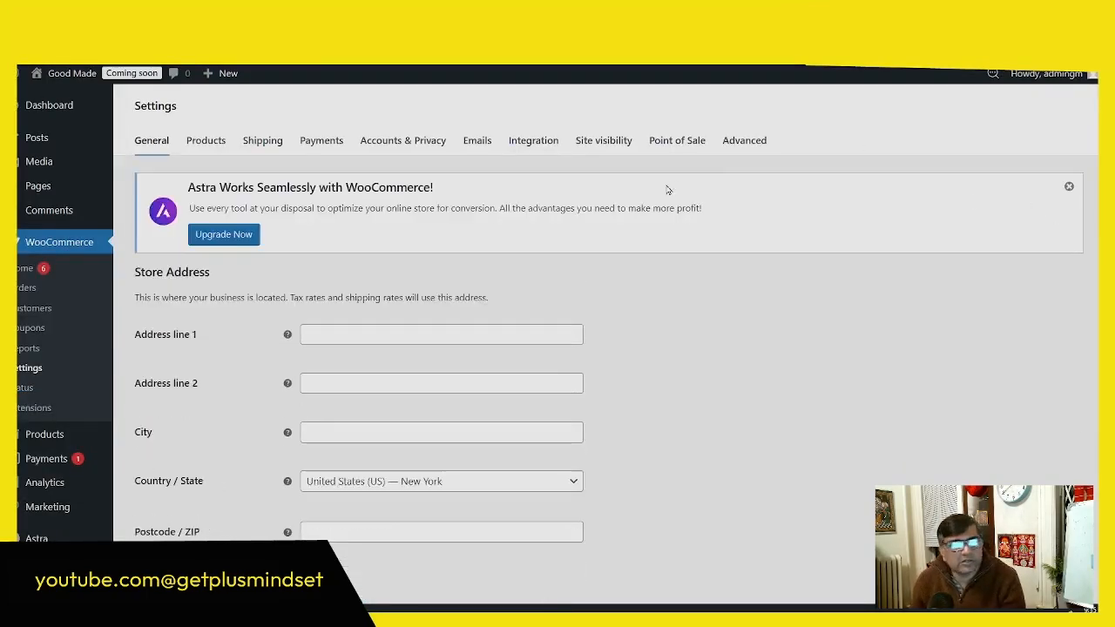
Step: Set the store's selling locations in the general options to Sell to specific countries
scroll(565, 330, "down", 1)
scroll(564, 330, "down", 1)
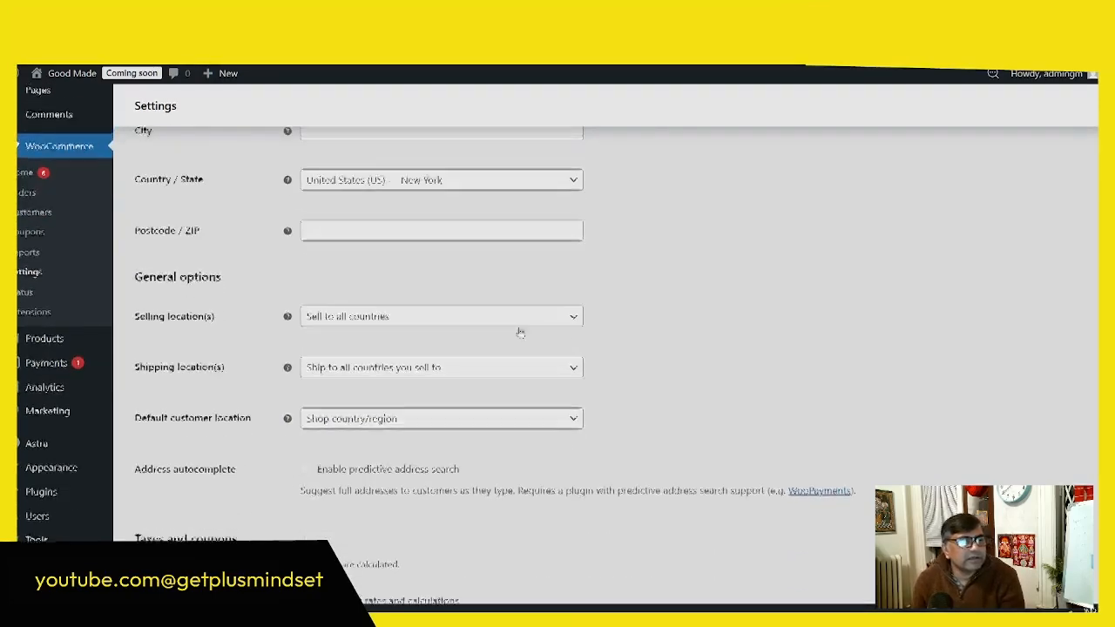
scroll(517, 326, "up", 2)
left_click(366, 242)
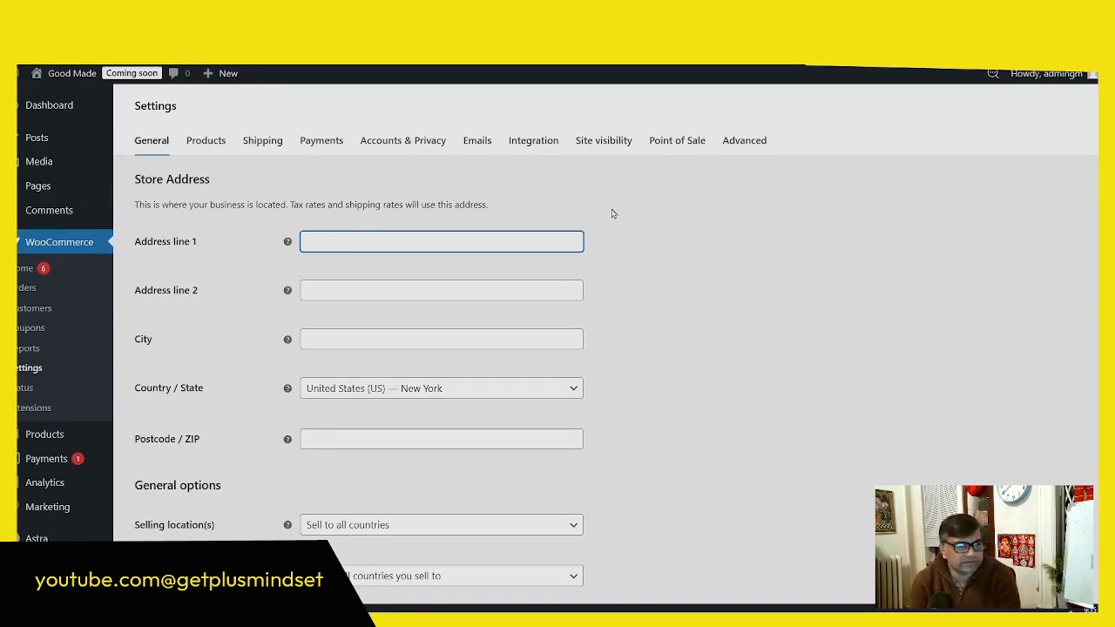
scroll(314, 312, "down", 2)
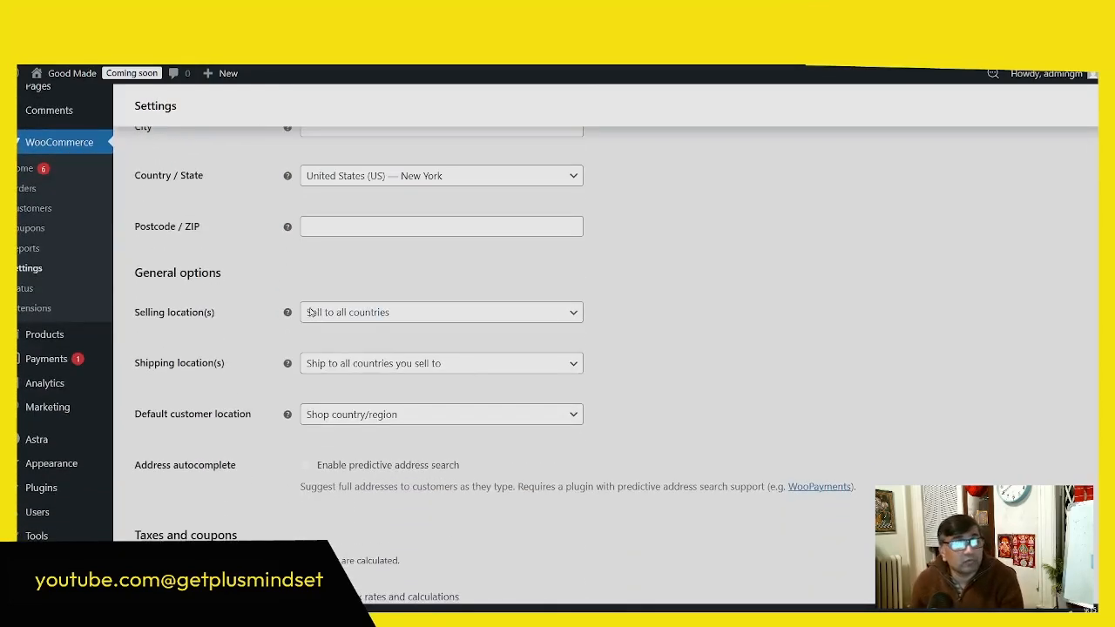
left_click(378, 310)
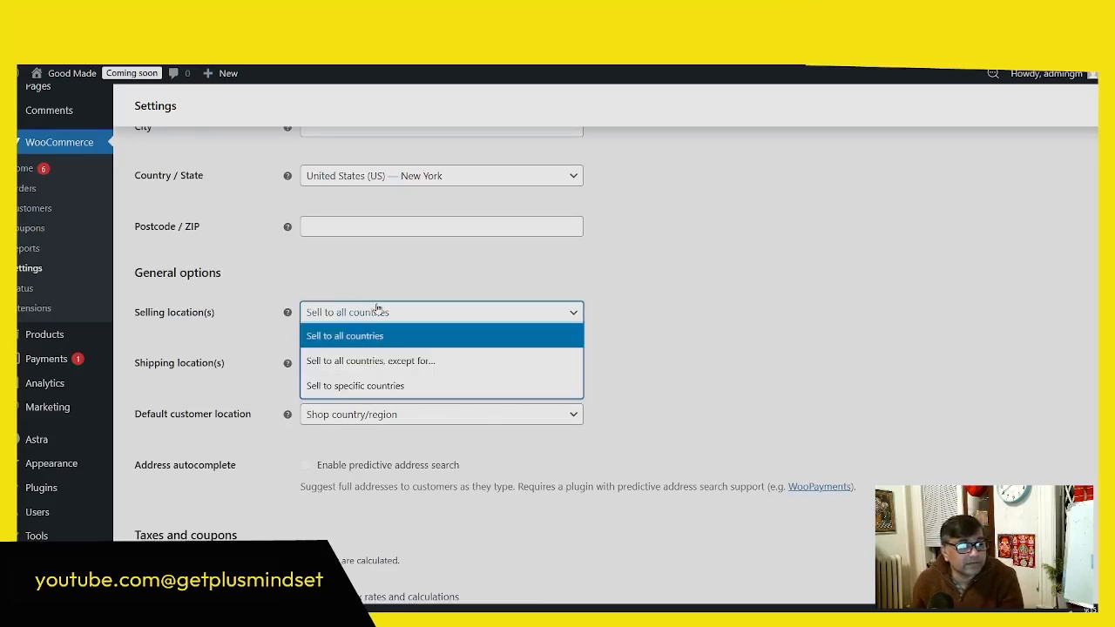
left_click(349, 386)
Step: Add United States (US) and Canada as the specific countries the store sells to
left_click(355, 367)
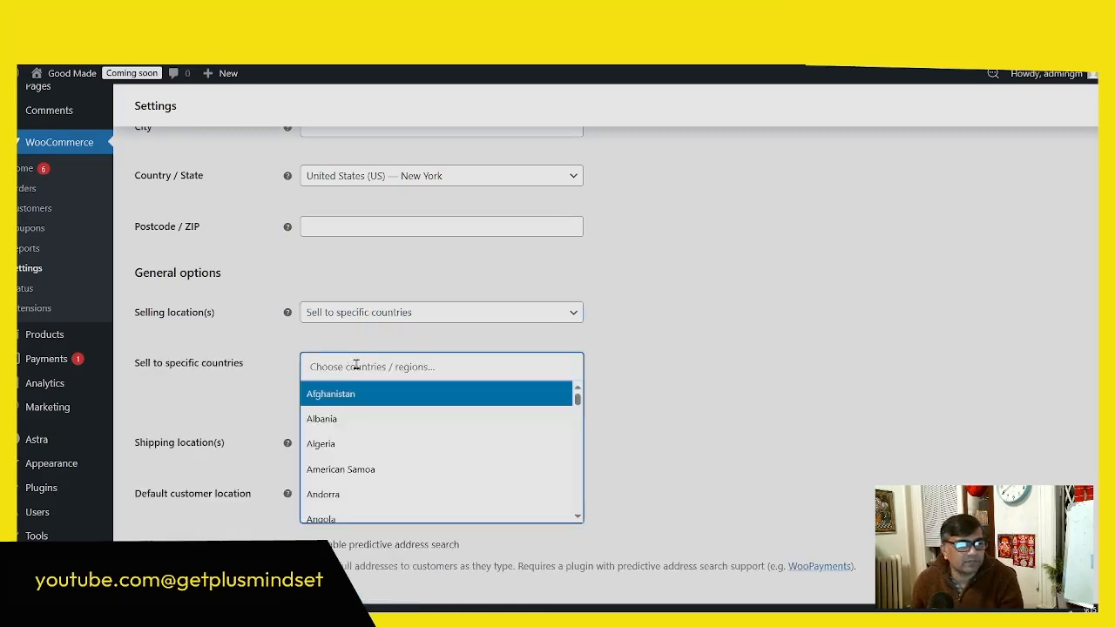
scroll(366, 430, "down", 5)
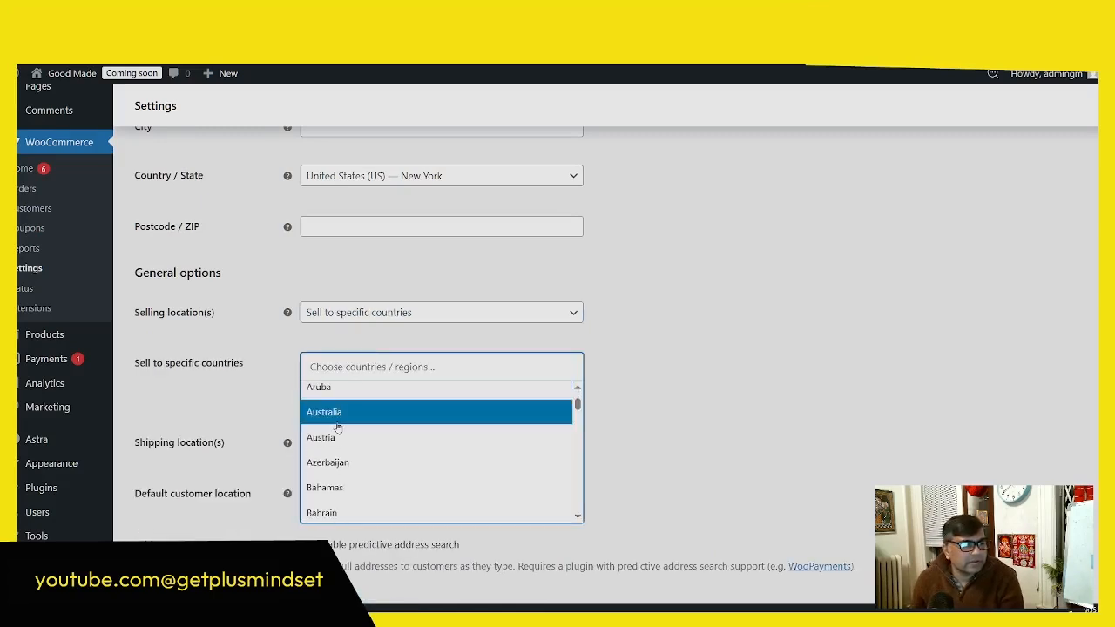
left_click(352, 367)
type("u")
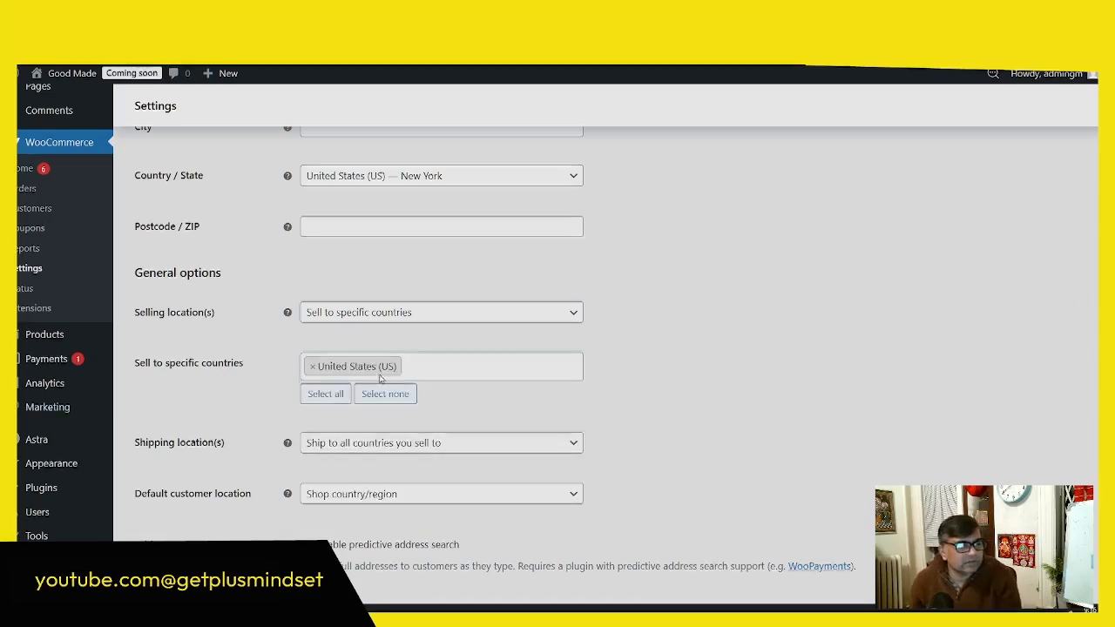
left_click(456, 358)
type("c")
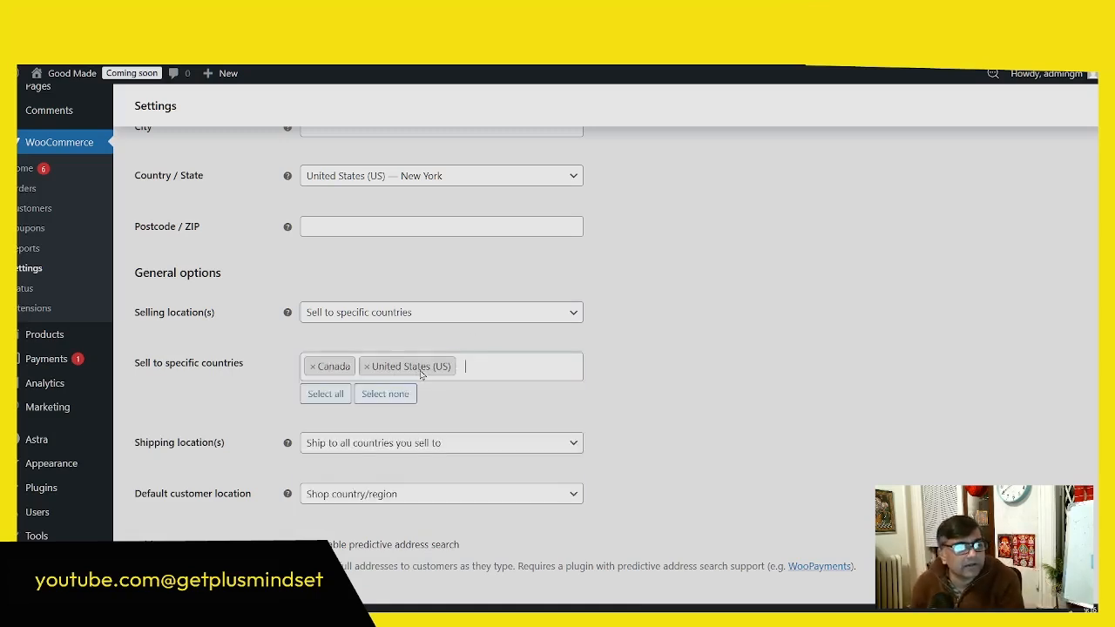
scroll(530, 399, "down", 1)
left_click(431, 242)
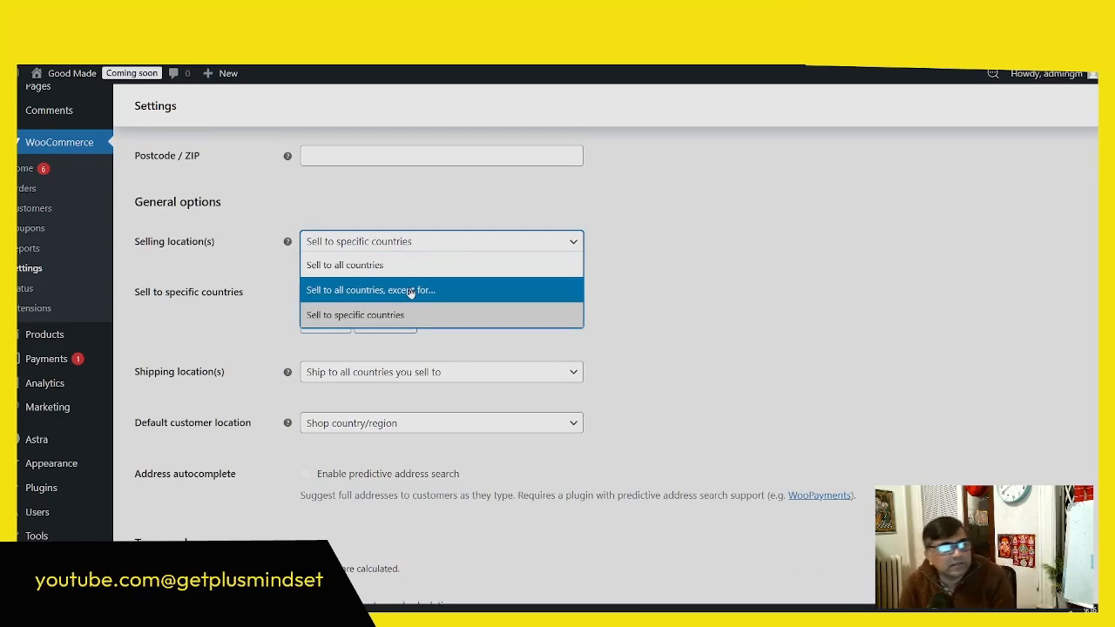
left_click(702, 336)
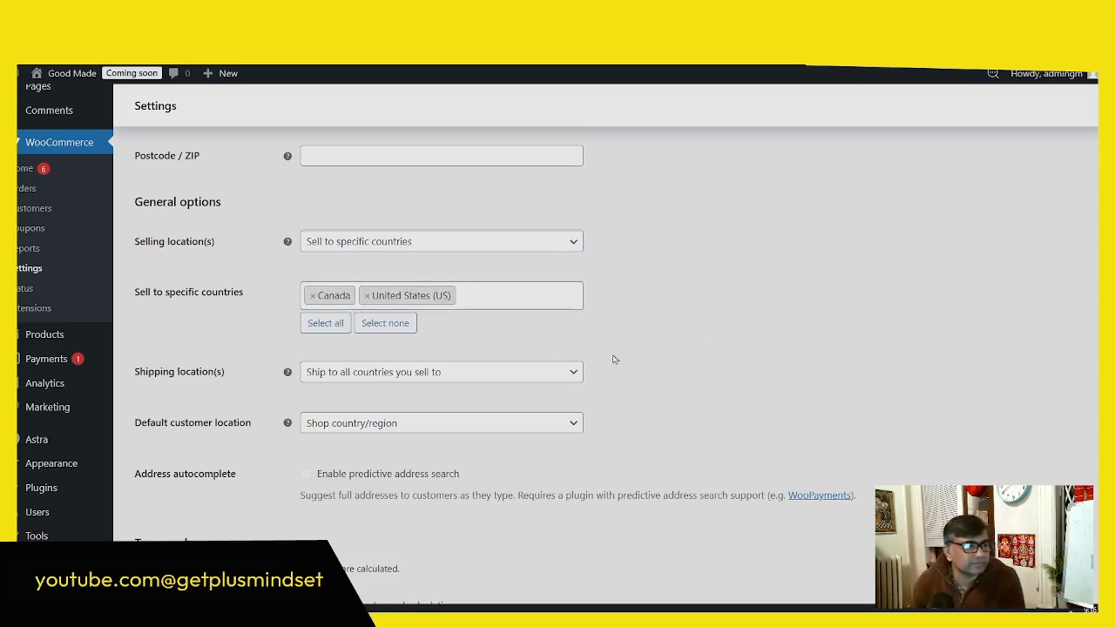
Step: Set the shipping locations to Ship to specific countries only and add Canada and United States (US)
scroll(614, 360, "down", 1)
left_click(373, 300)
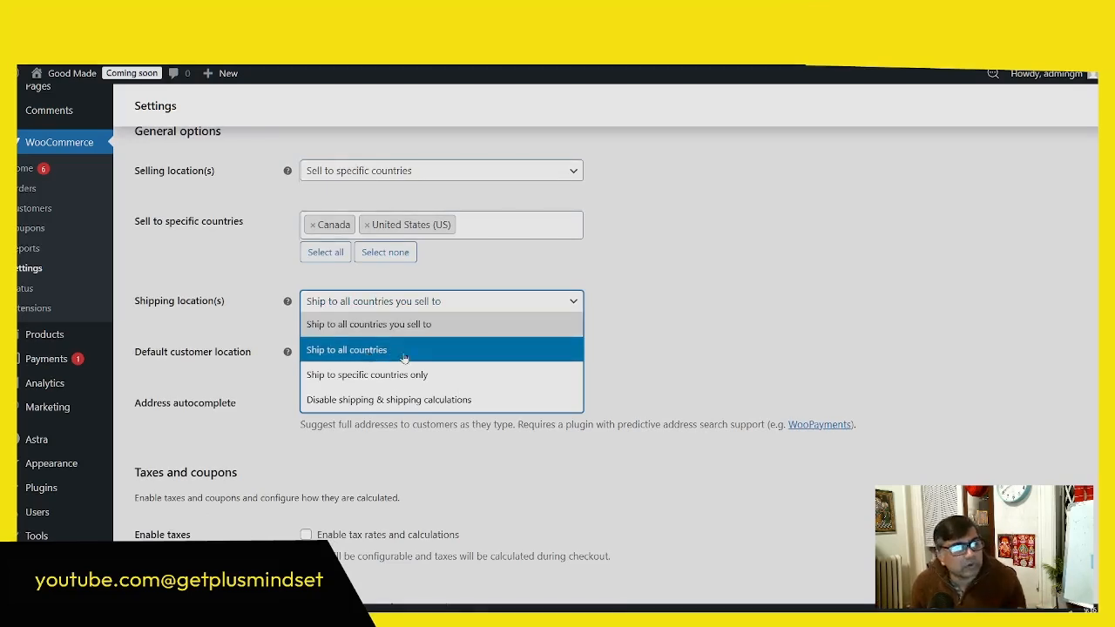
left_click(344, 385)
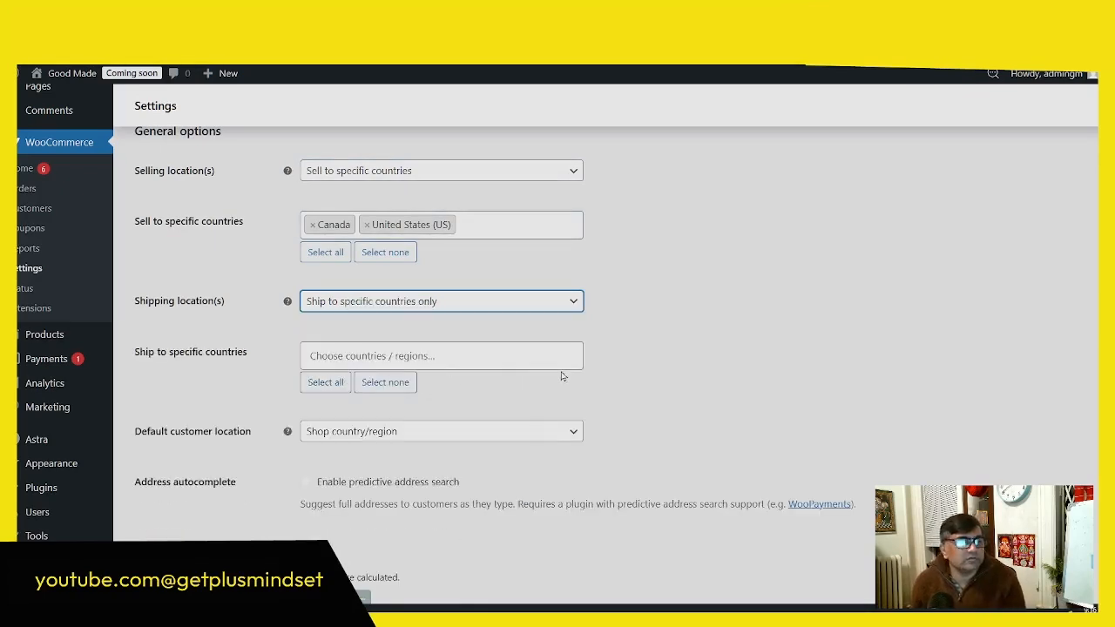
left_click(390, 355)
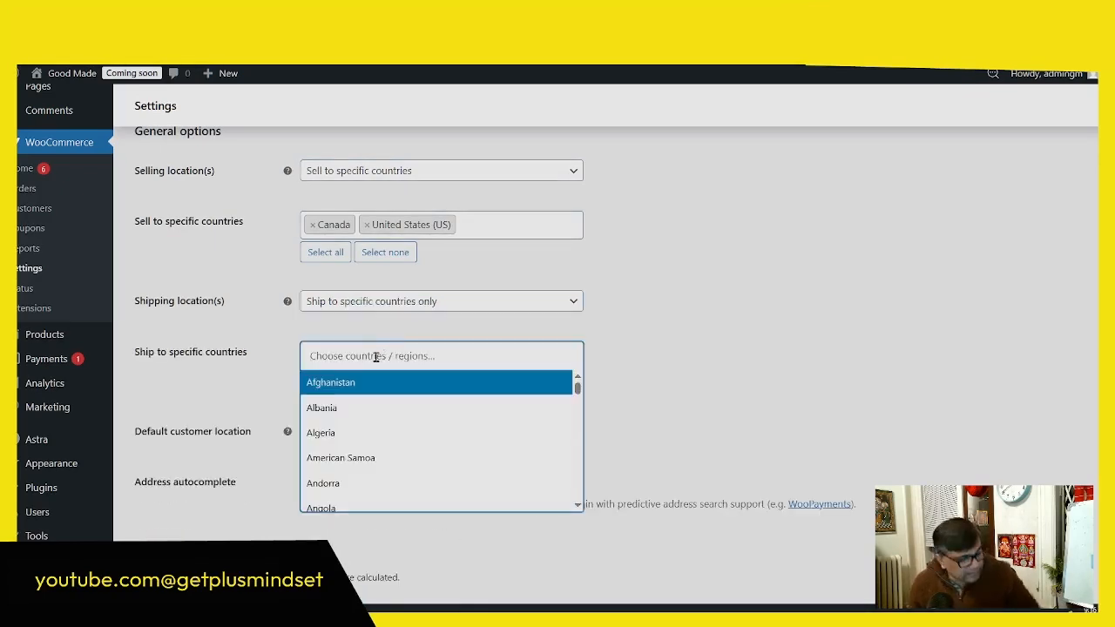
type("c")
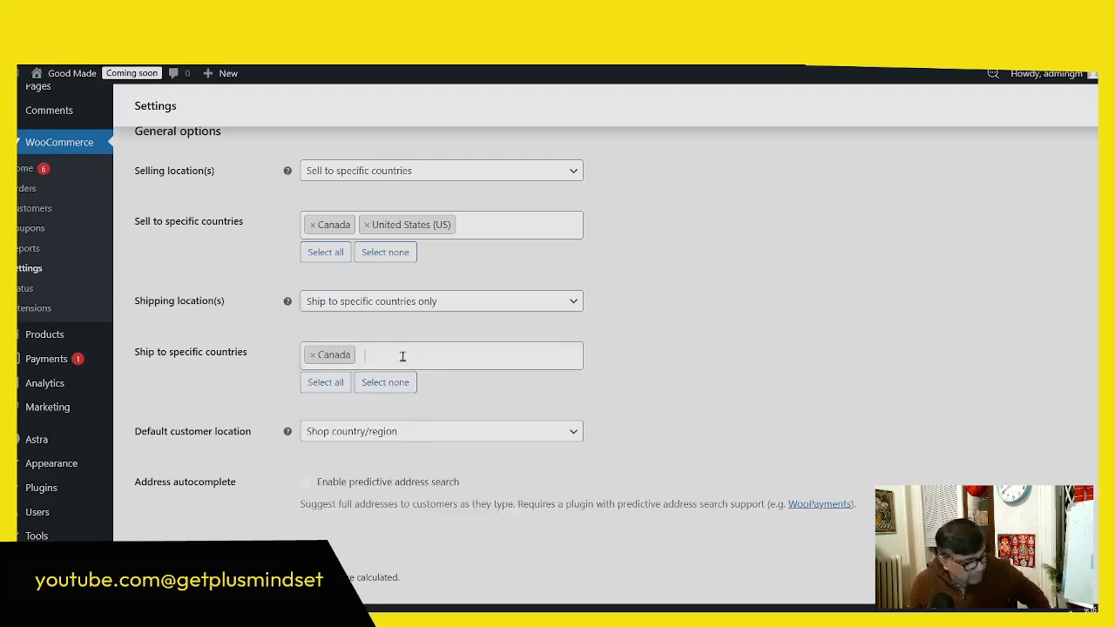
type("u")
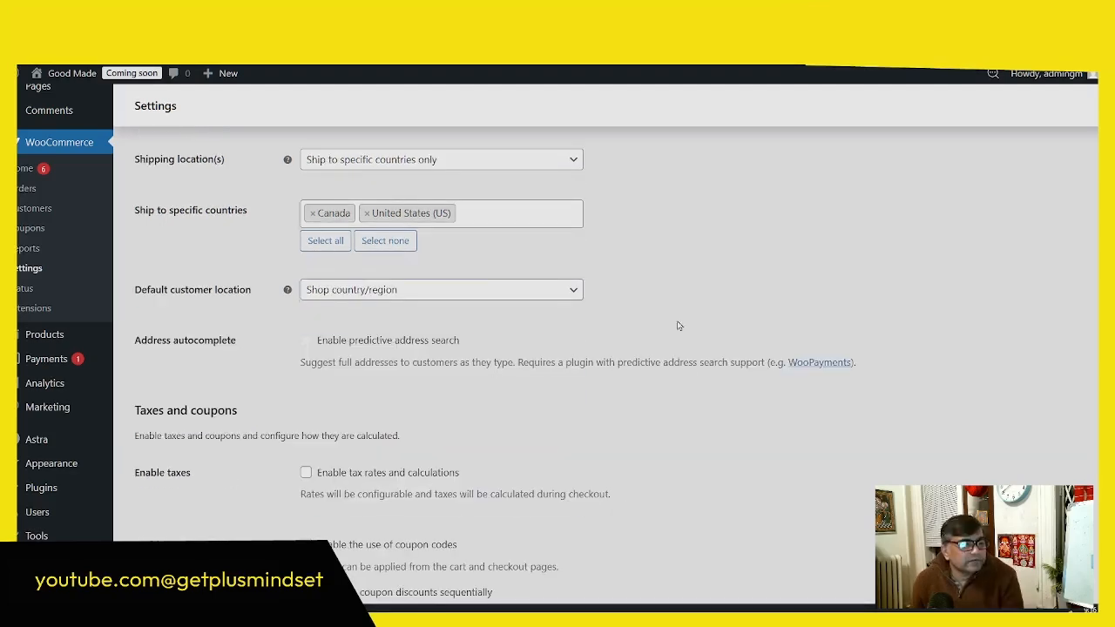
Step: Look over the tax, coupon and currency options and save the General settings
scroll(677, 320, "down", 3)
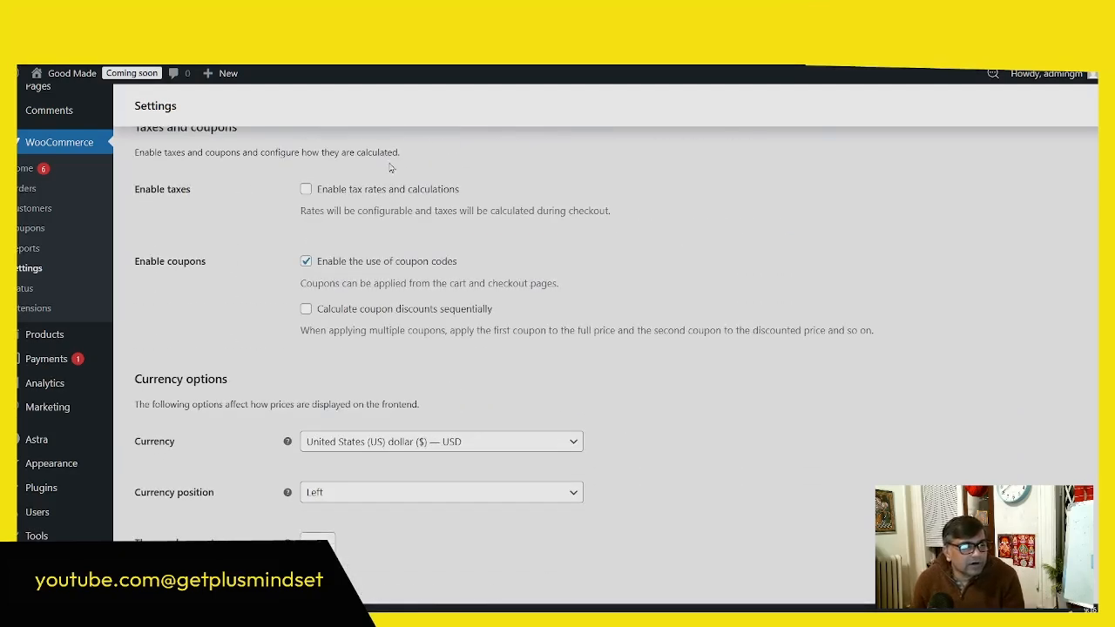
scroll(510, 428, "down", 2)
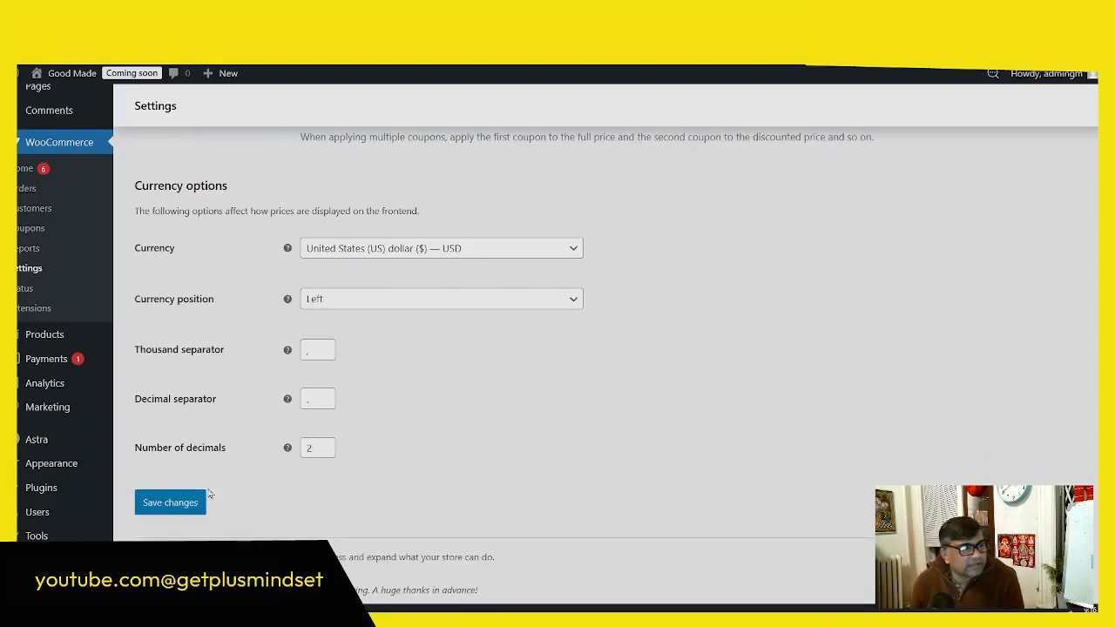
left_click(162, 506)
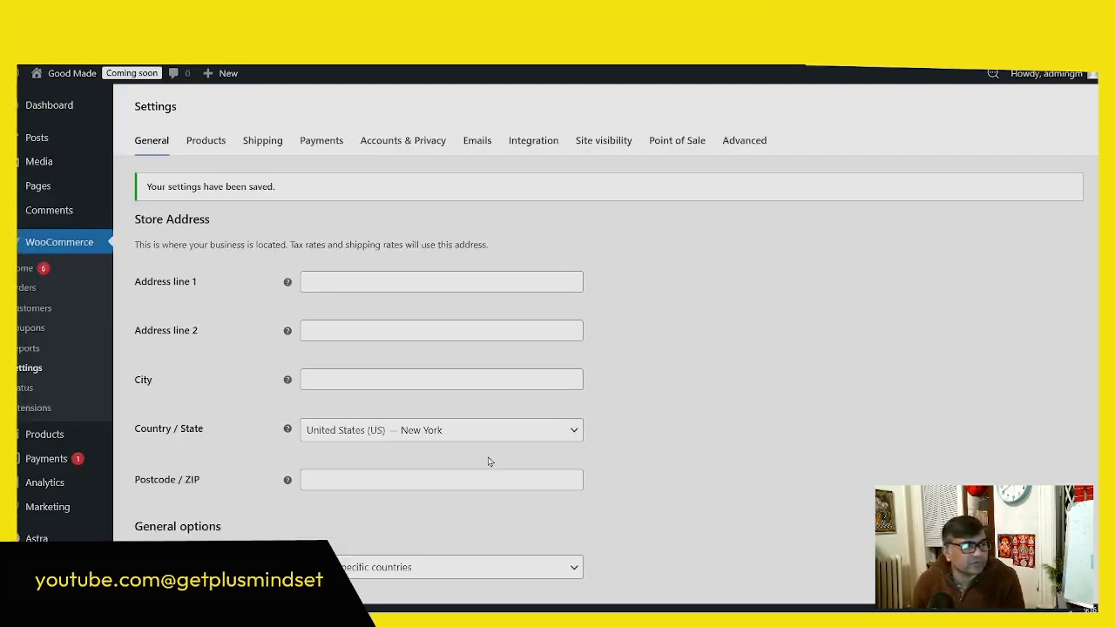
scroll(420, 327, "down", 2)
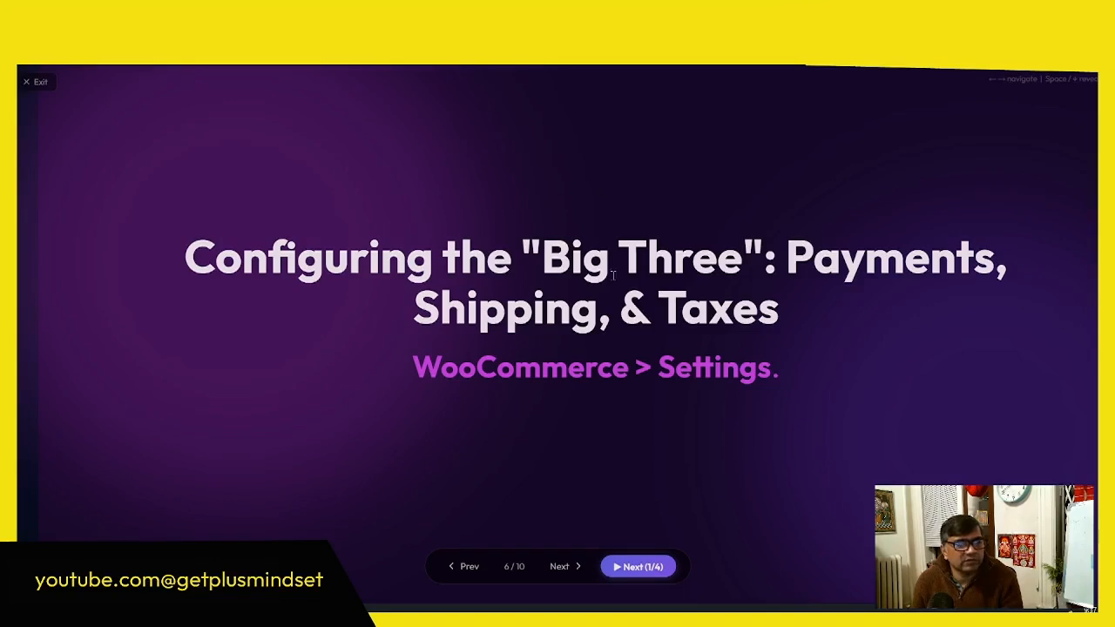
Step: Open the WooCommerce Payments settings and look through the available payment providers
left_click_drag(814, 257, 906, 258)
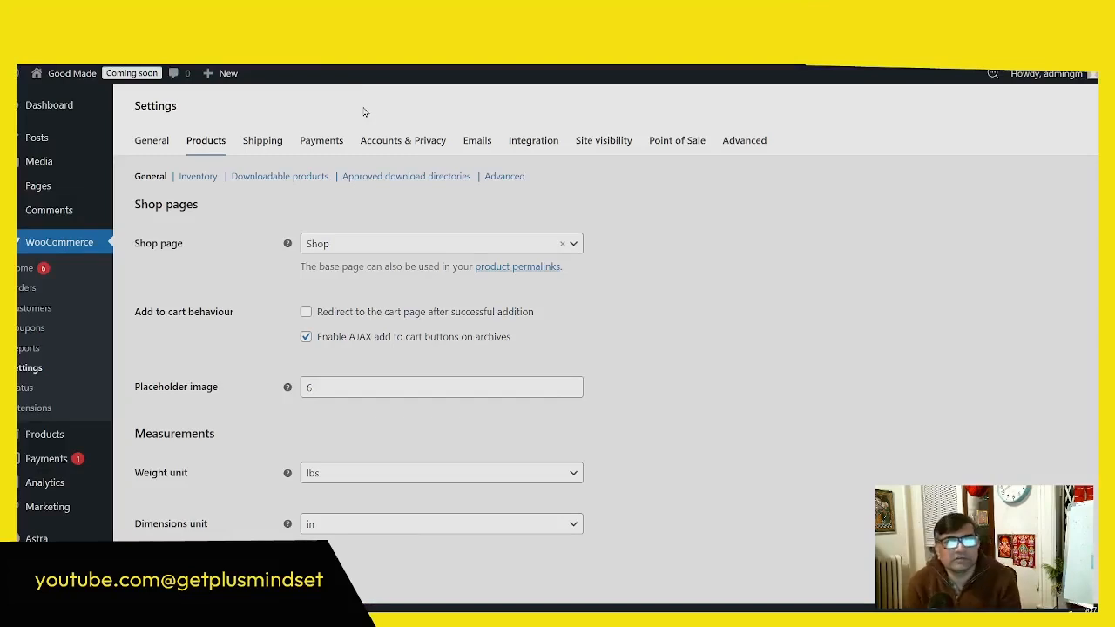
left_click(316, 146)
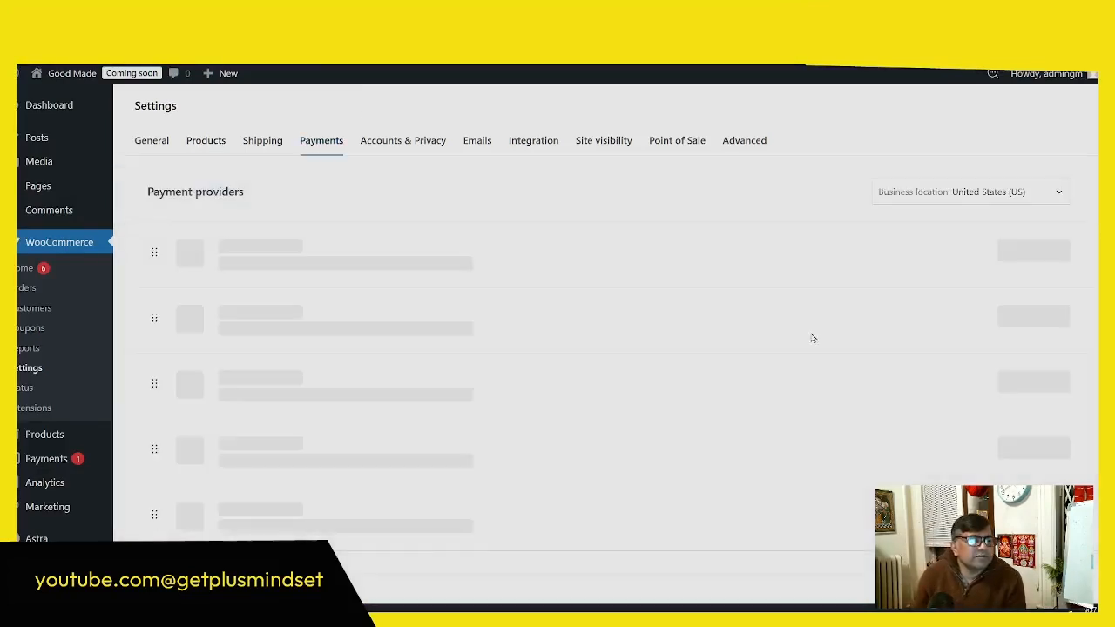
scroll(787, 319, "down", 2)
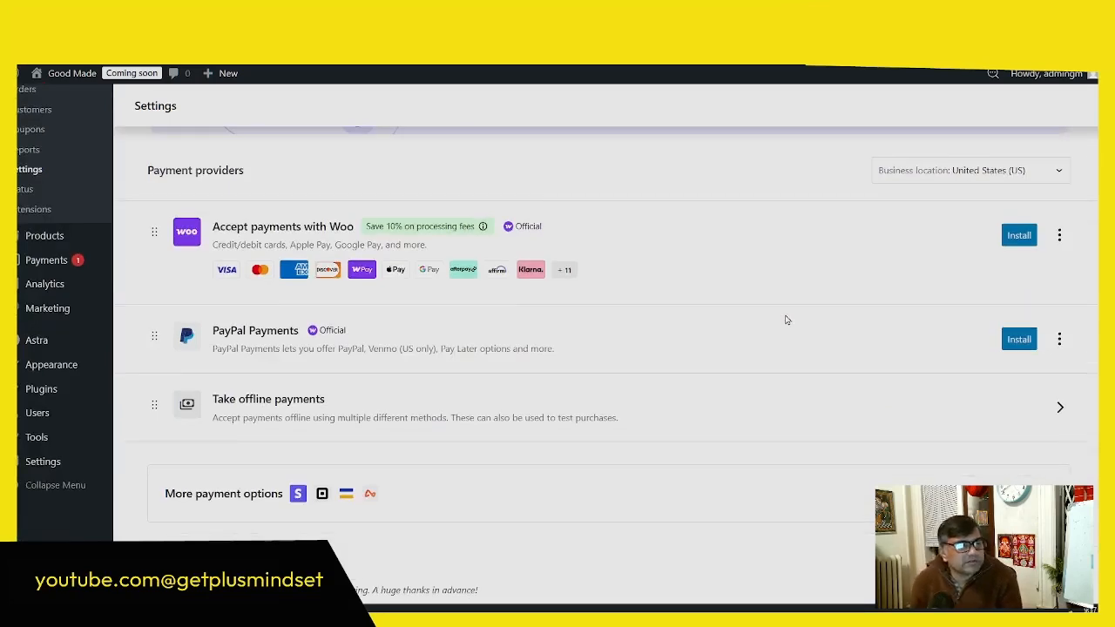
scroll(784, 320, "up", 3)
scroll(777, 319, "down", 2)
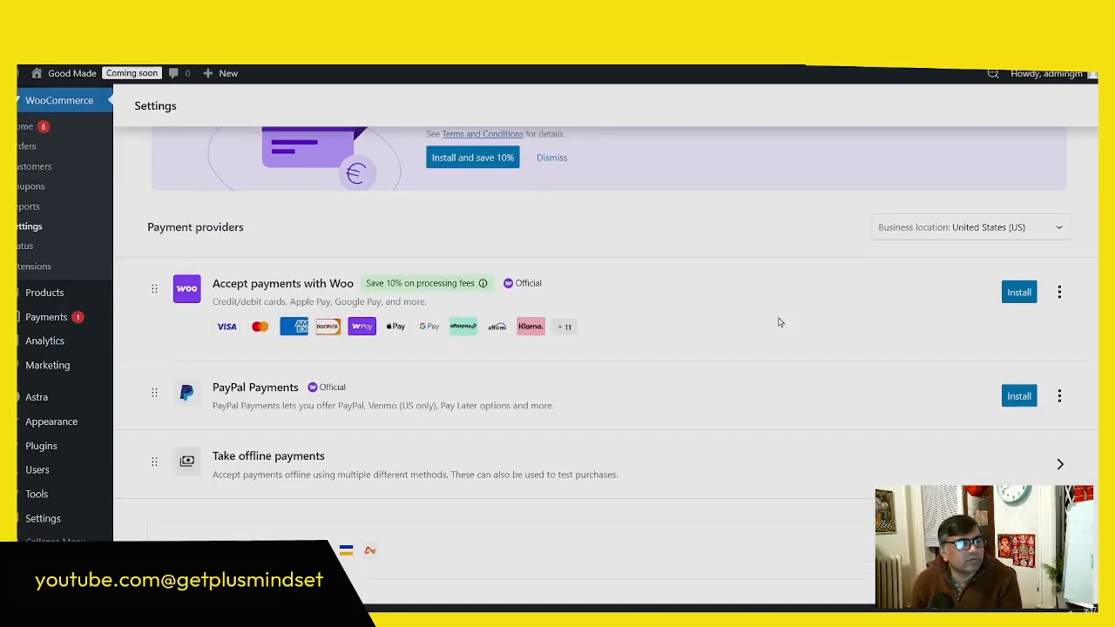
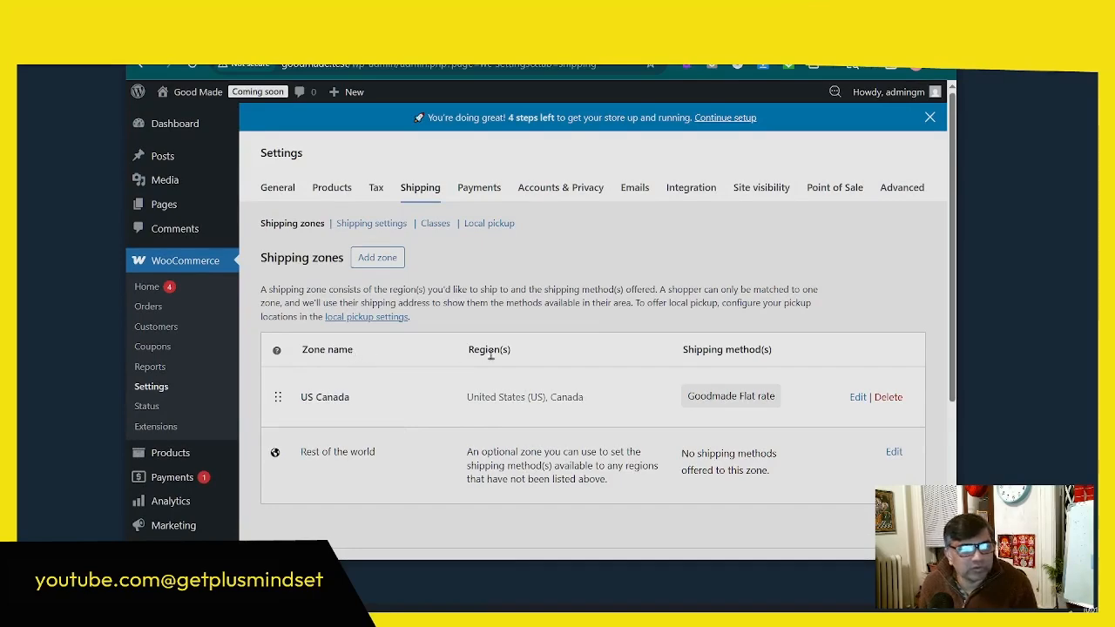
Step: Start a new shipping zone and choose United States (US) under North America as its region
scroll(474, 348, "down", 1)
scroll(540, 384, "up", 1)
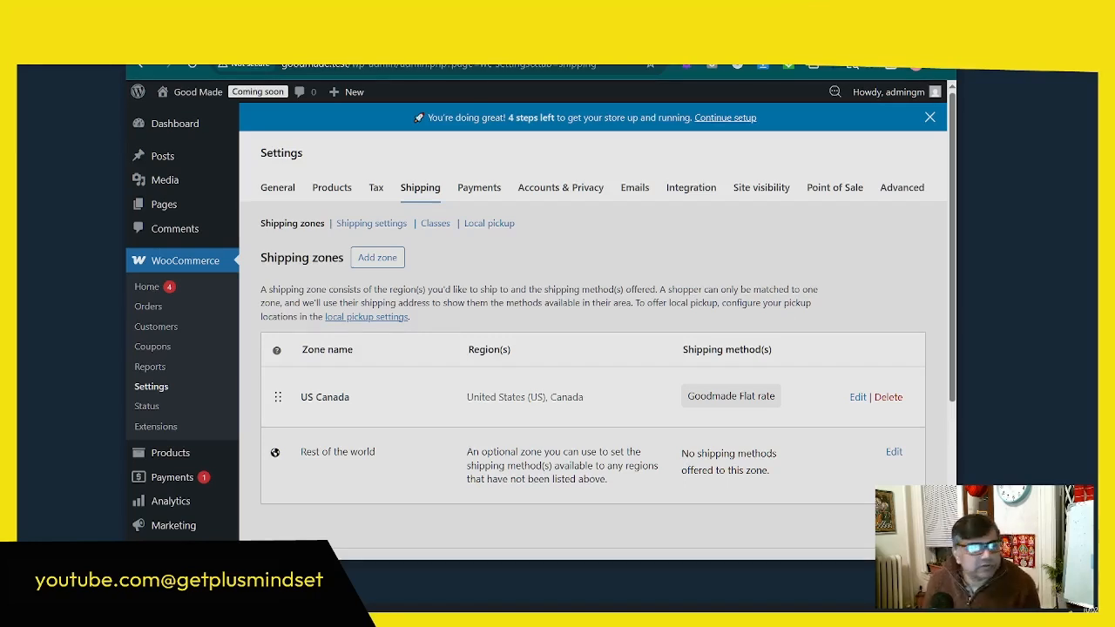
left_click(377, 258)
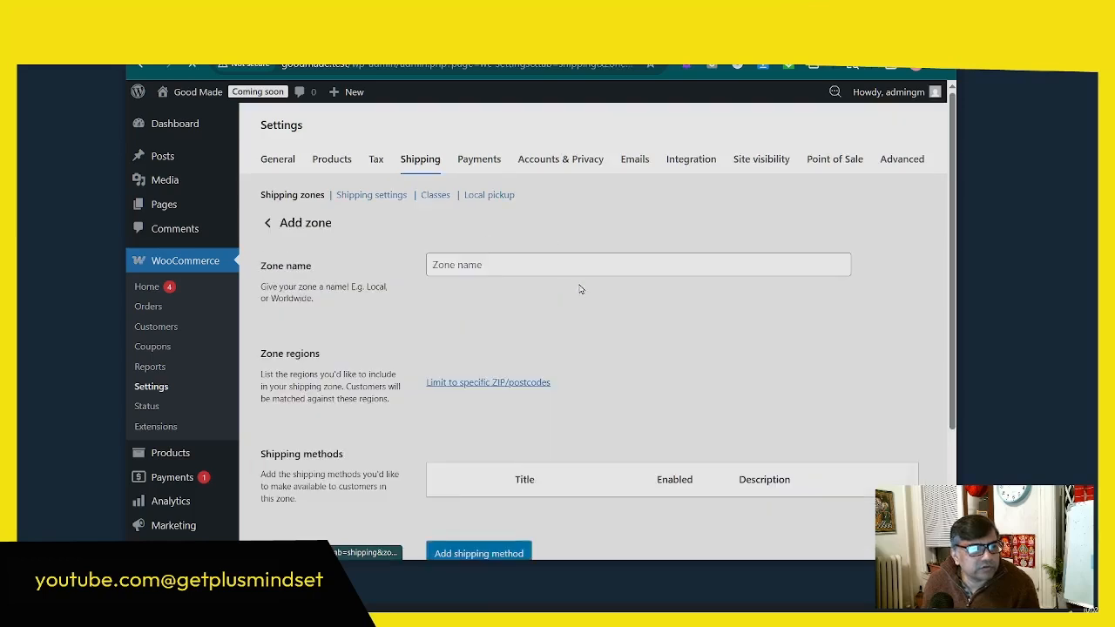
scroll(582, 291, "down", 3)
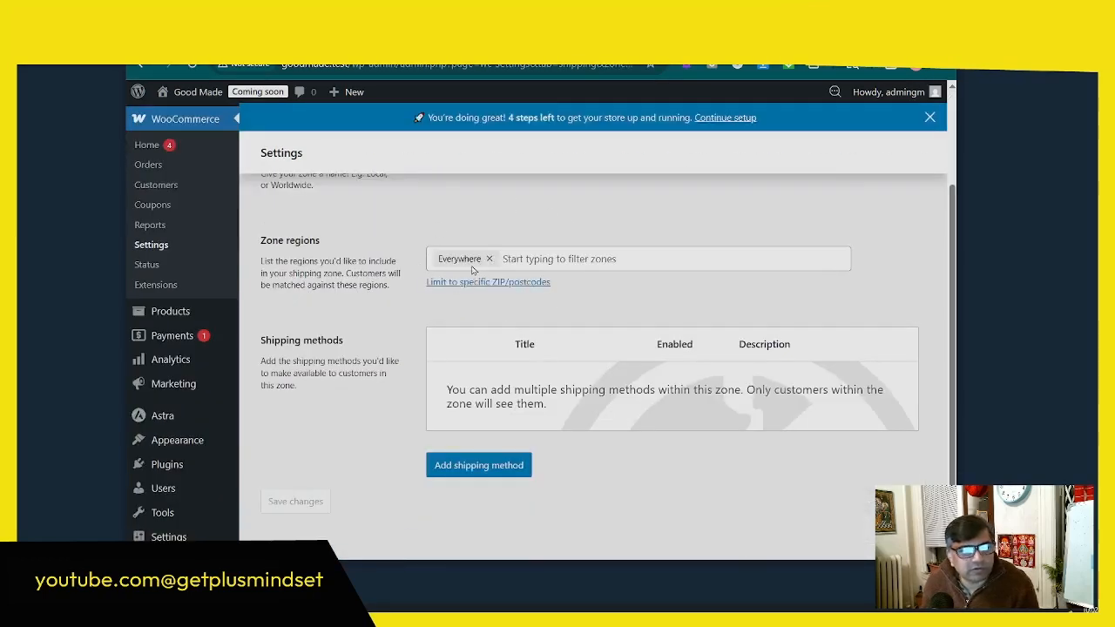
left_click(512, 260)
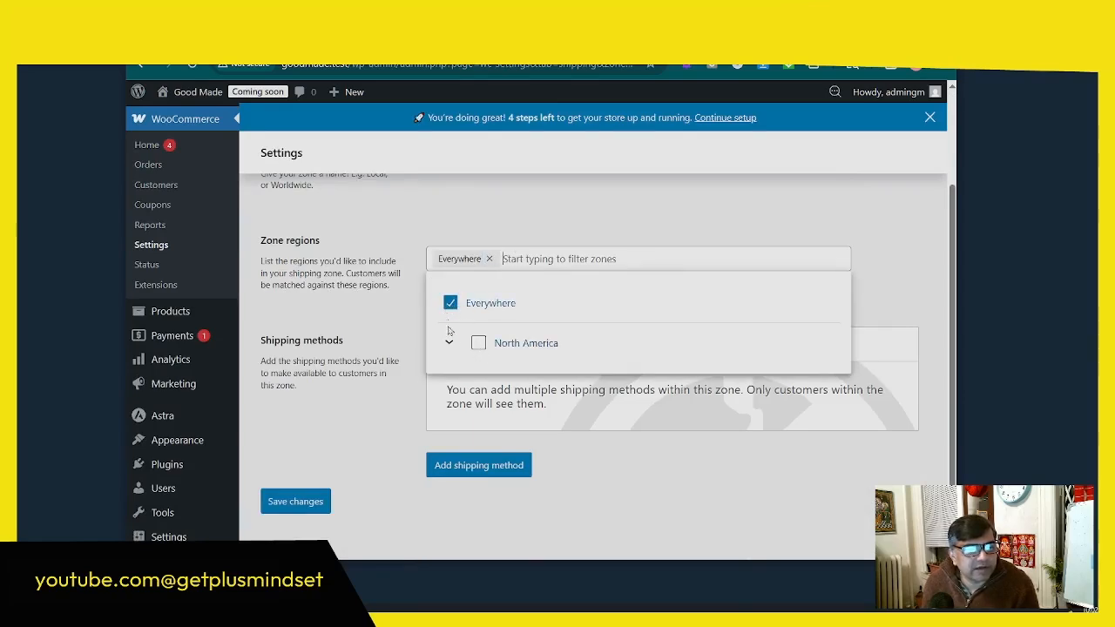
scroll(471, 343, "down", 2)
left_click(450, 266)
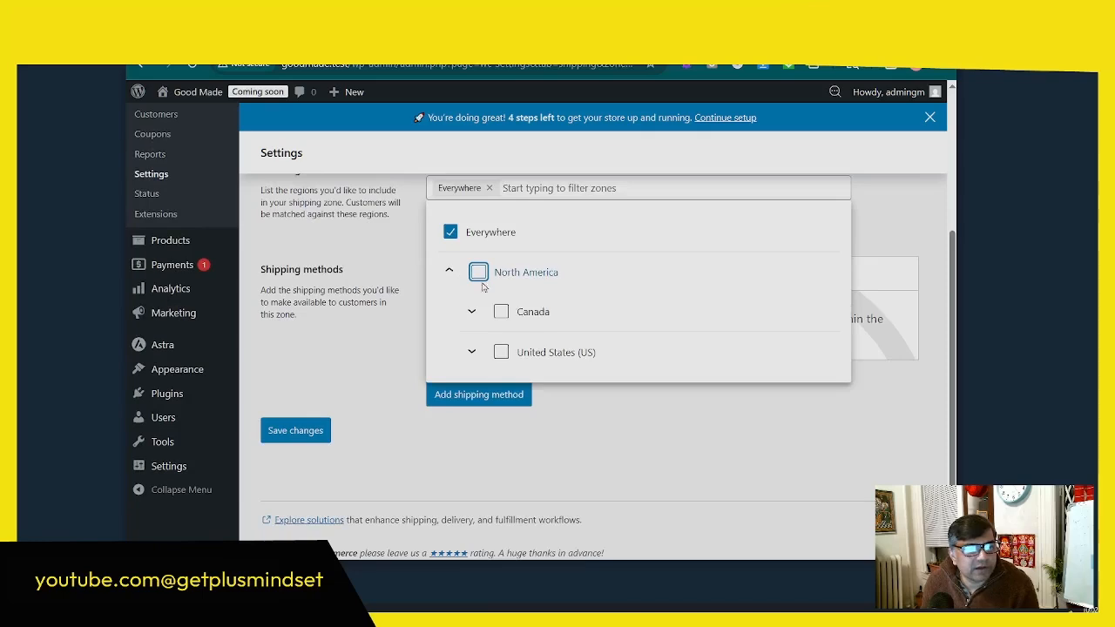
left_click(502, 345)
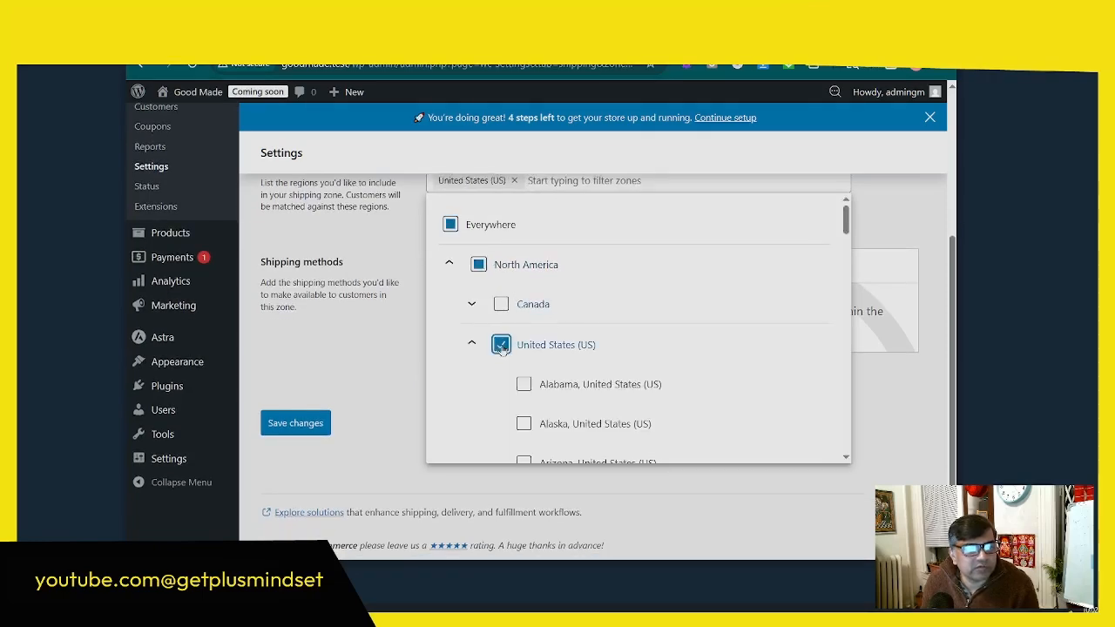
Step: Add New York, United States (US) to the new shipping zone's regions
scroll(688, 353, "down", 4)
scroll(625, 346, "up", 2)
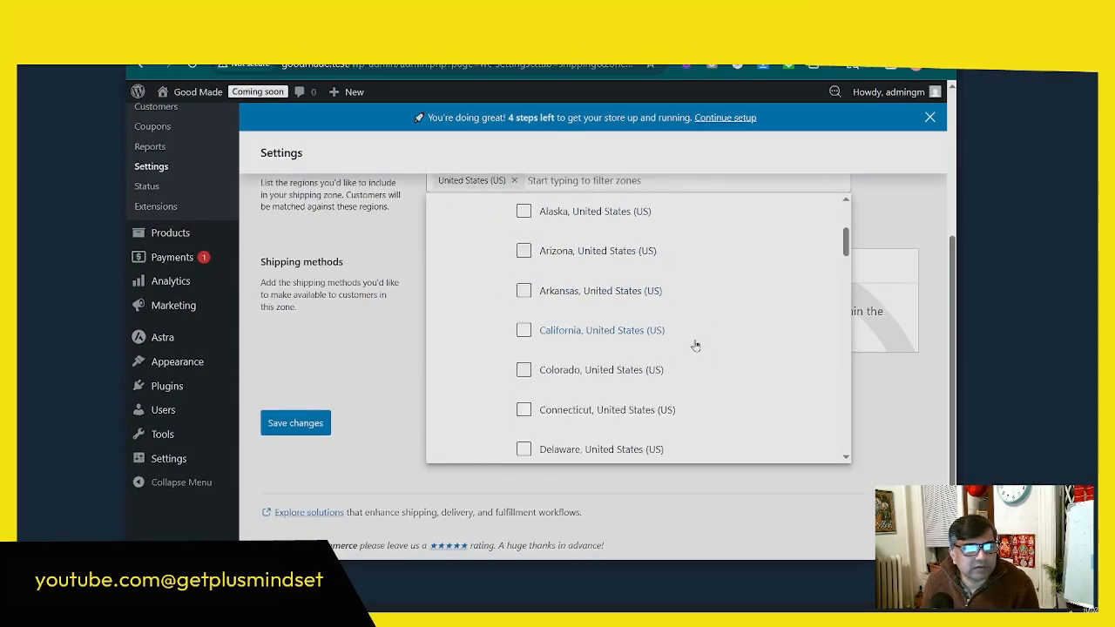
scroll(695, 347, "down", 6)
scroll(628, 354, "down", 6)
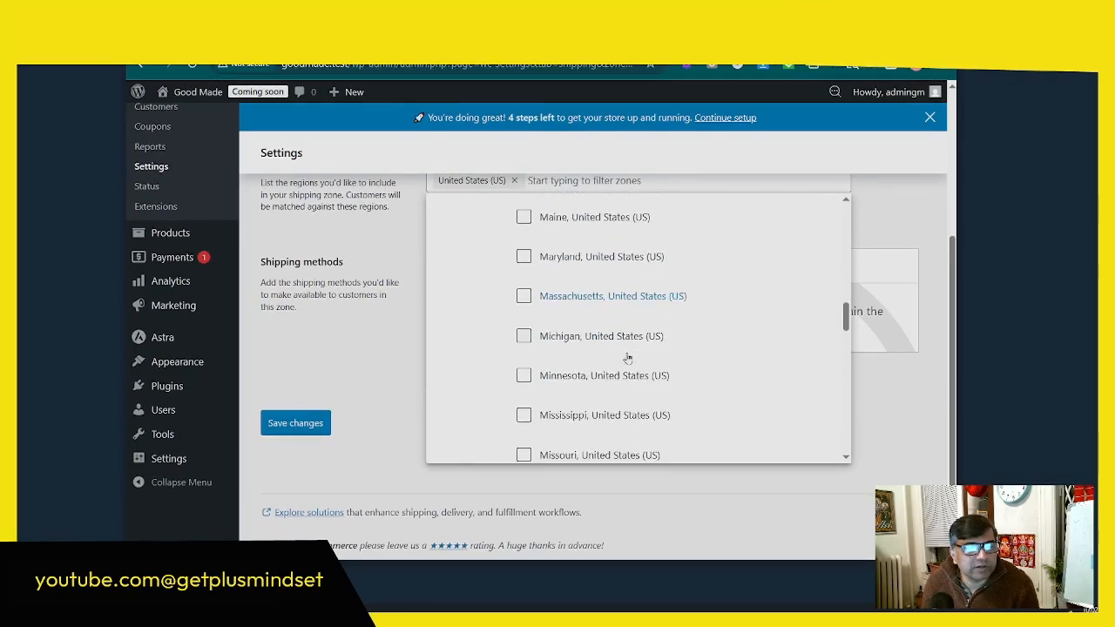
left_click(523, 388)
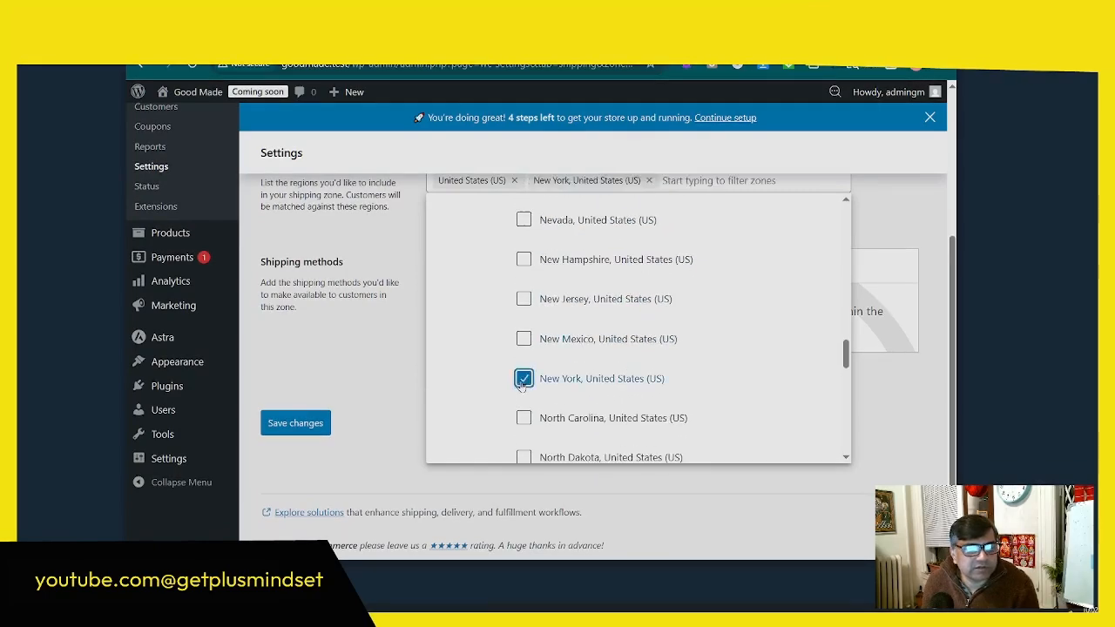
scroll(737, 410, "up", 5)
scroll(737, 409, "up", 8)
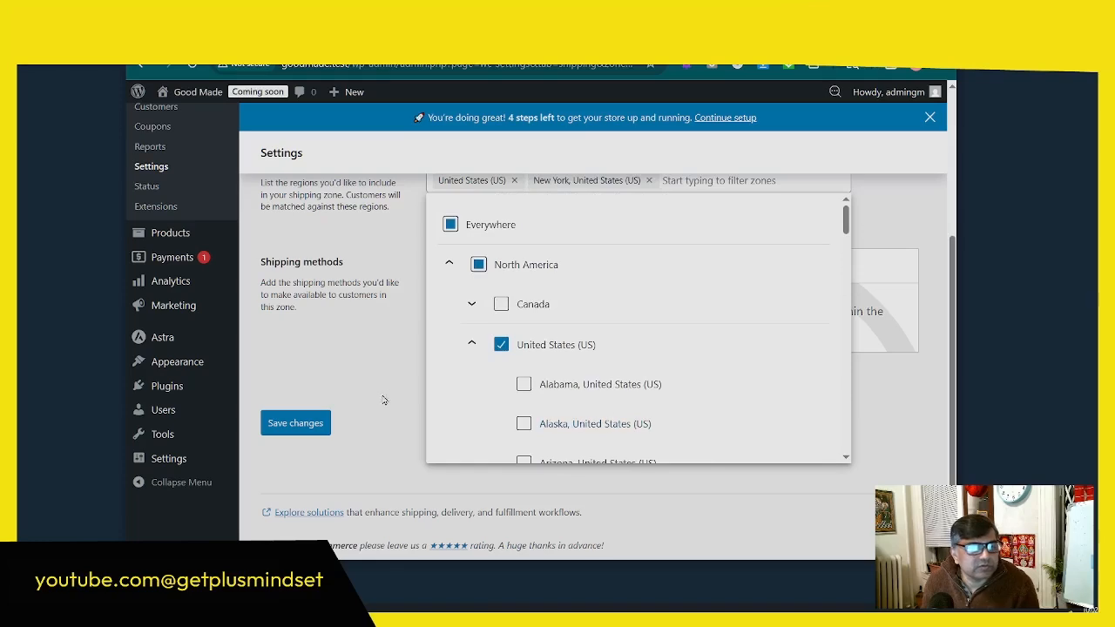
left_click(295, 422)
Step: Name the new zone New York State, save it and return to the shipping zones list
left_click(475, 294)
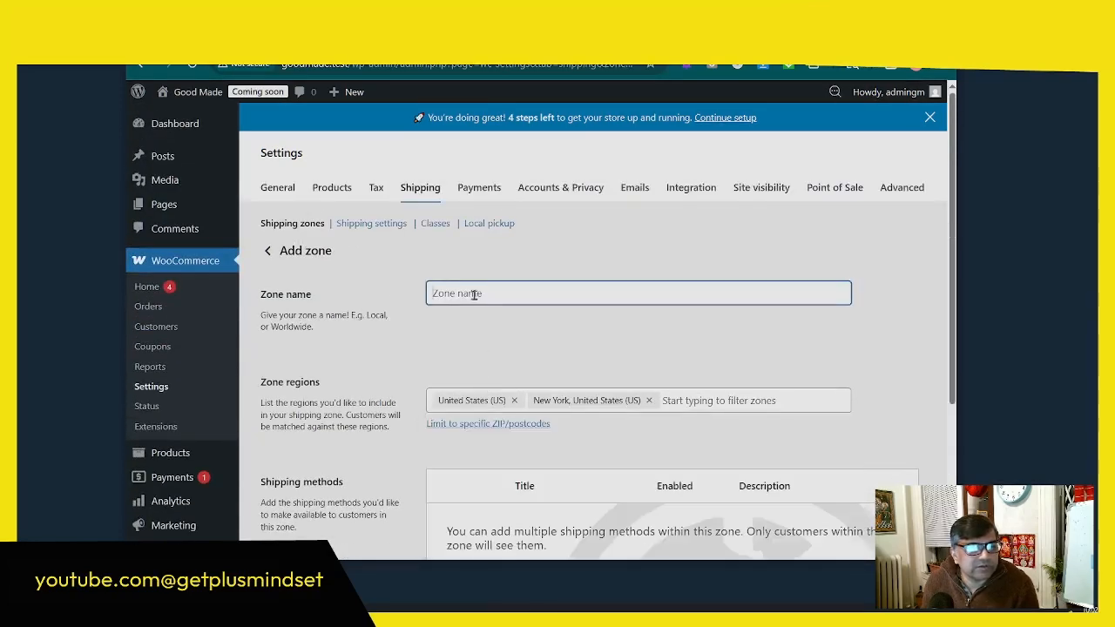
type("New")
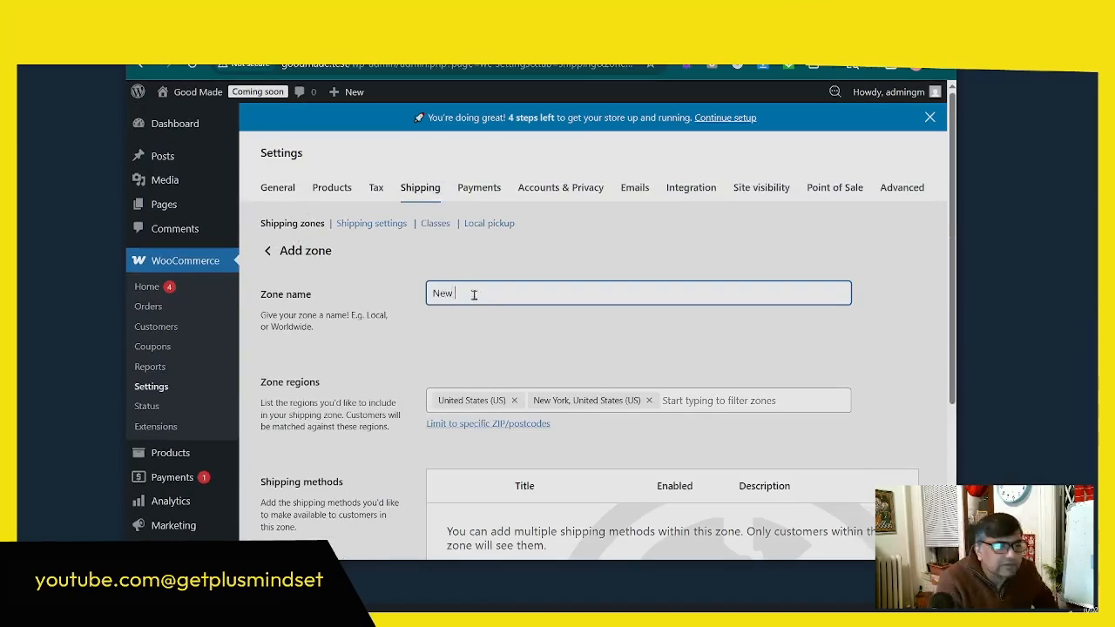
scroll(474, 293, "down", 3)
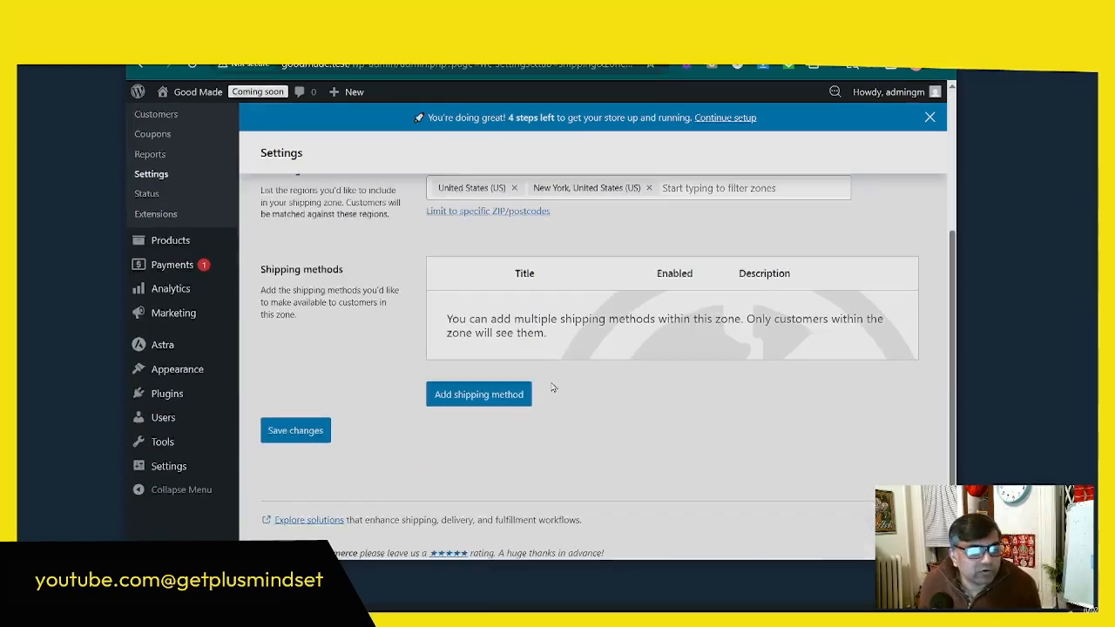
left_click(315, 432)
left_click(292, 221)
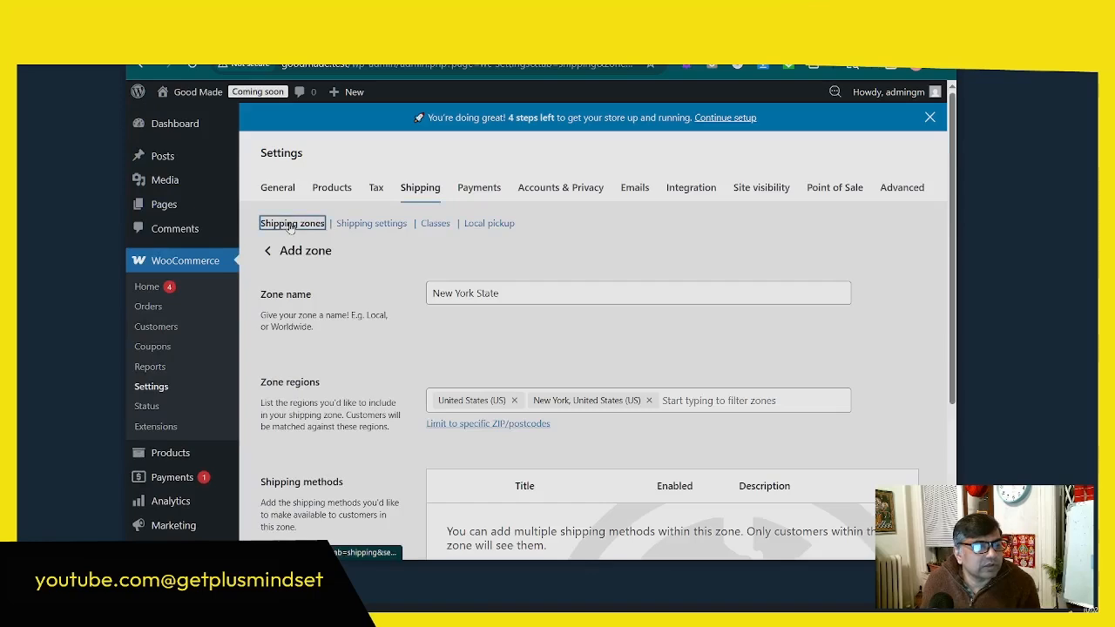
Step: Edit the US Canada shipping zone and expand its North America regions to show the individual United States (US) states
scroll(415, 331, "down", 2)
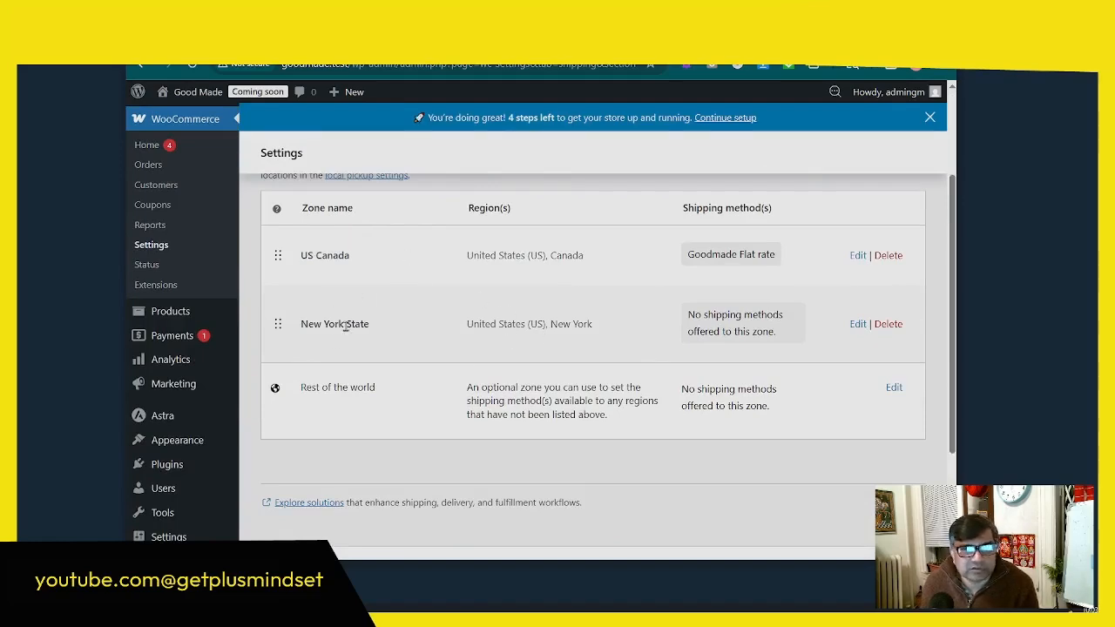
scroll(424, 265, "up", 1)
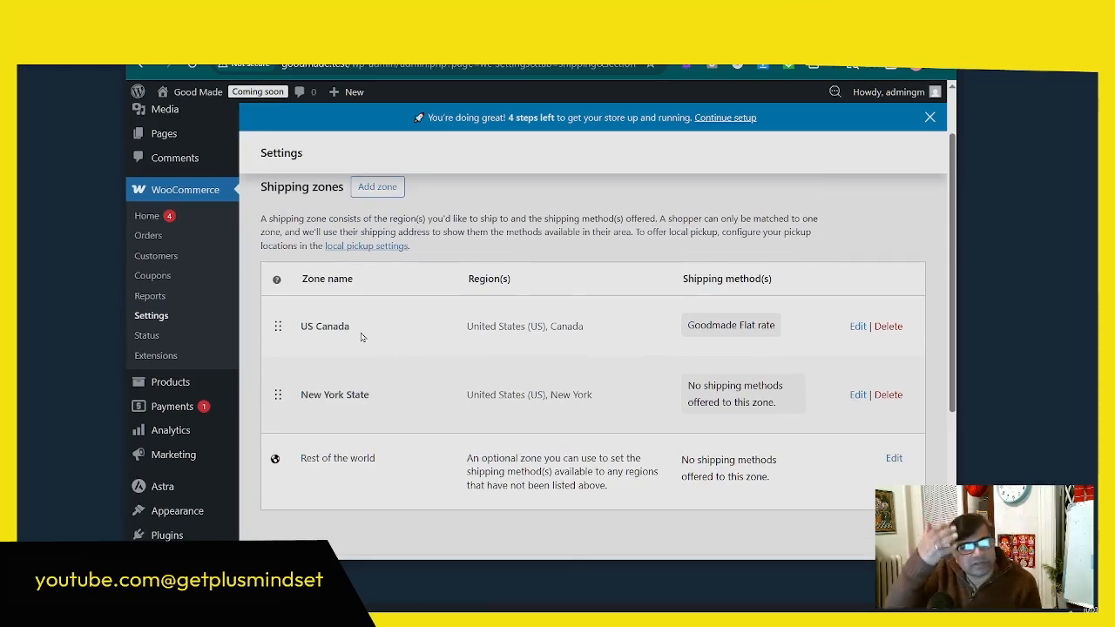
left_click(858, 326)
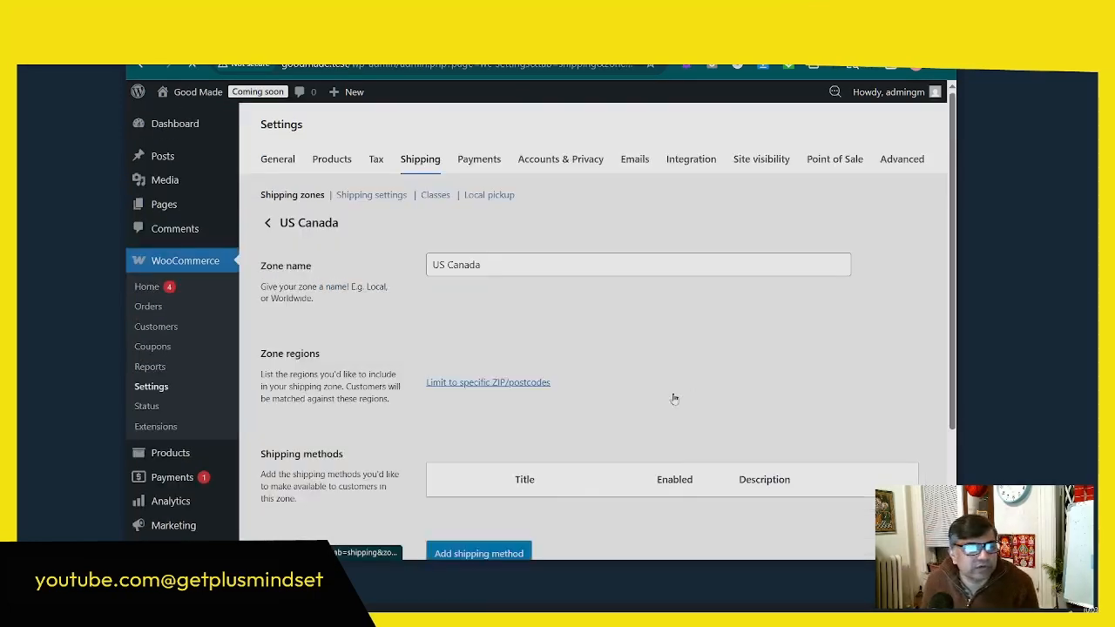
scroll(619, 343, "down", 5)
scroll(628, 329, "up", 3)
left_click(630, 329)
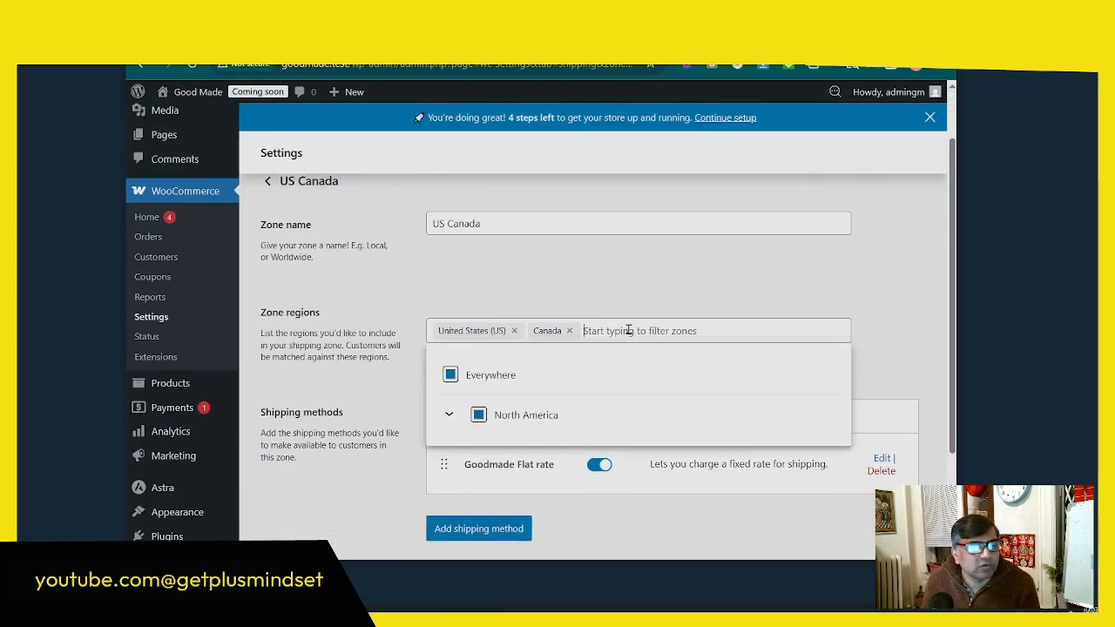
scroll(503, 396, "down", 2)
left_click(449, 273)
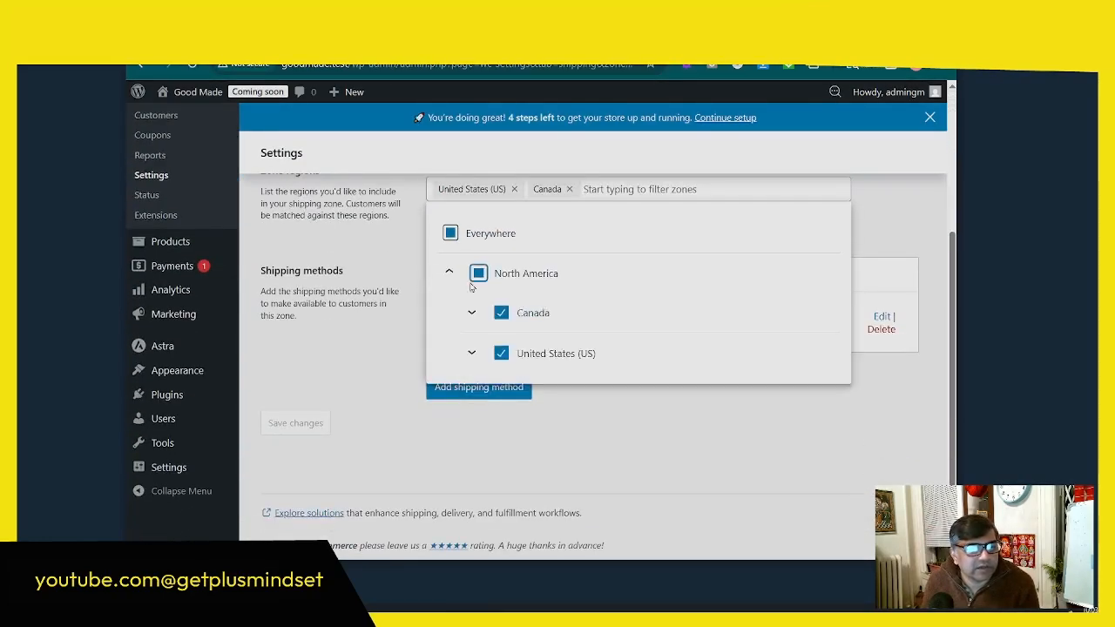
left_click(474, 353)
scroll(488, 348, "down", 2)
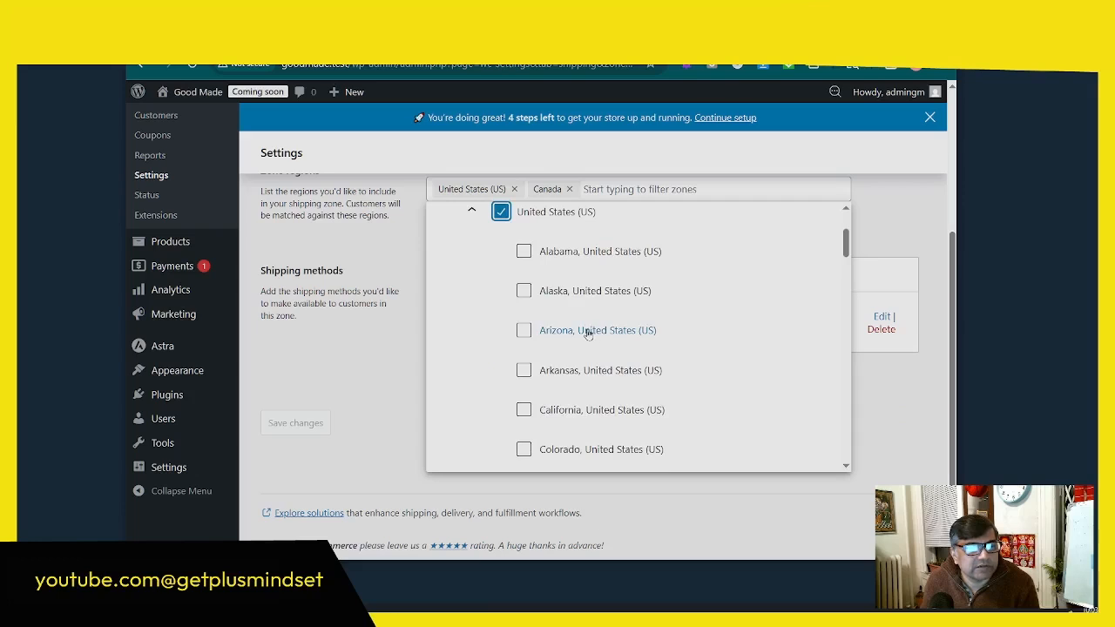
Step: Keep United States (US) selected and add Alabama, Alaska, Arizona and Arkansas to the US Canada zone's regions
left_click(502, 213)
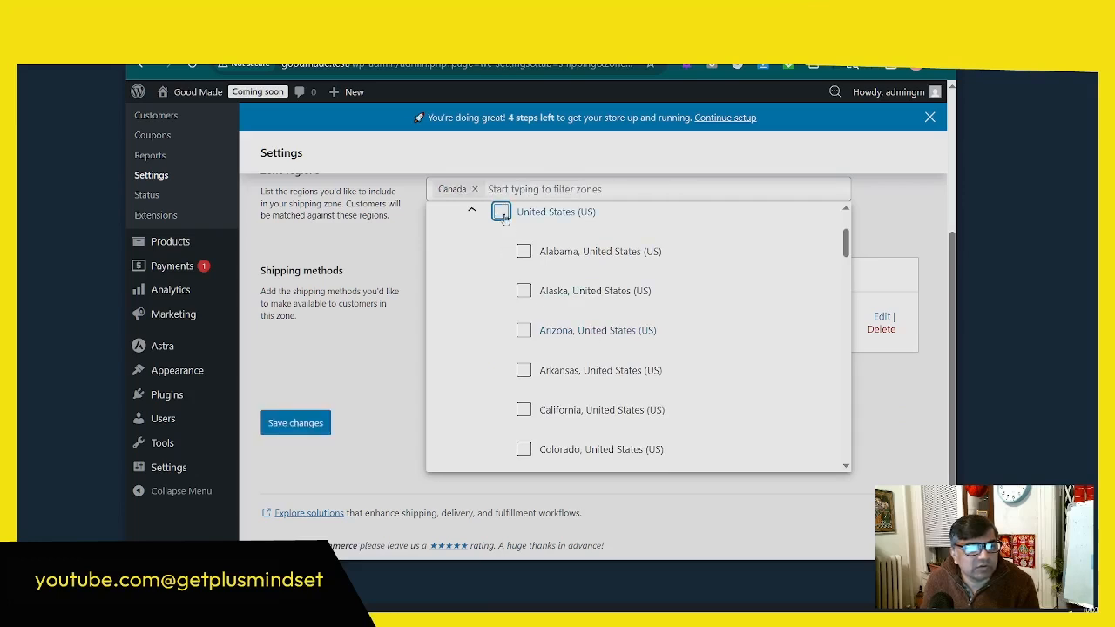
left_click(502, 214)
left_click(523, 251)
left_click(523, 295)
left_click(524, 348)
Step: Add Nebraska and Montana to the US Canada zone's regions, save the zone and return to the shipping zones list
scroll(545, 416, "down", 8)
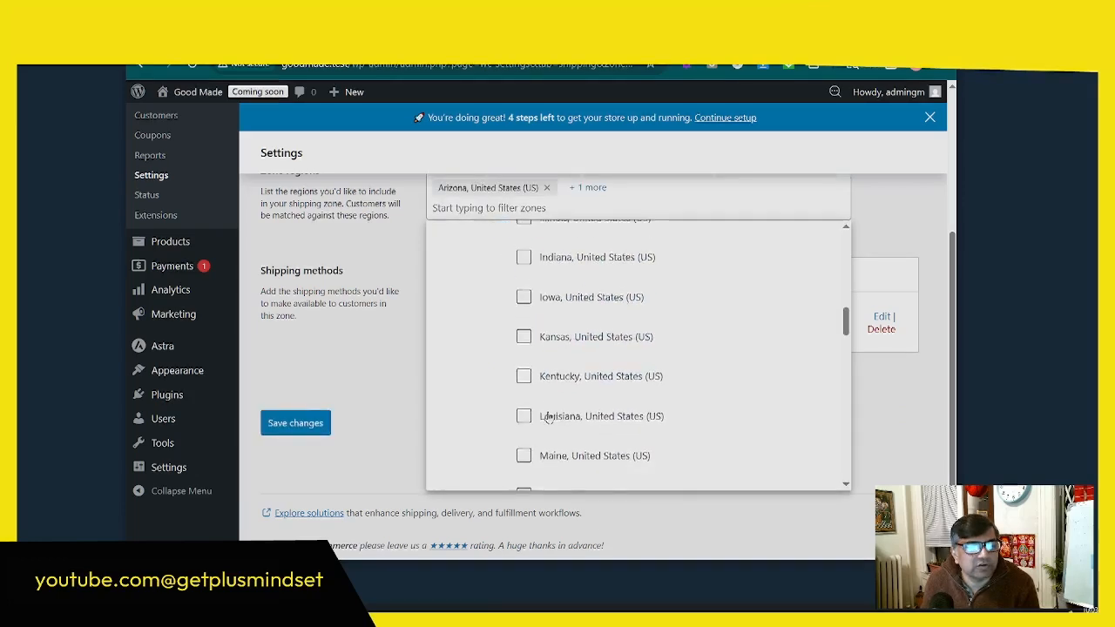
left_click(547, 418)
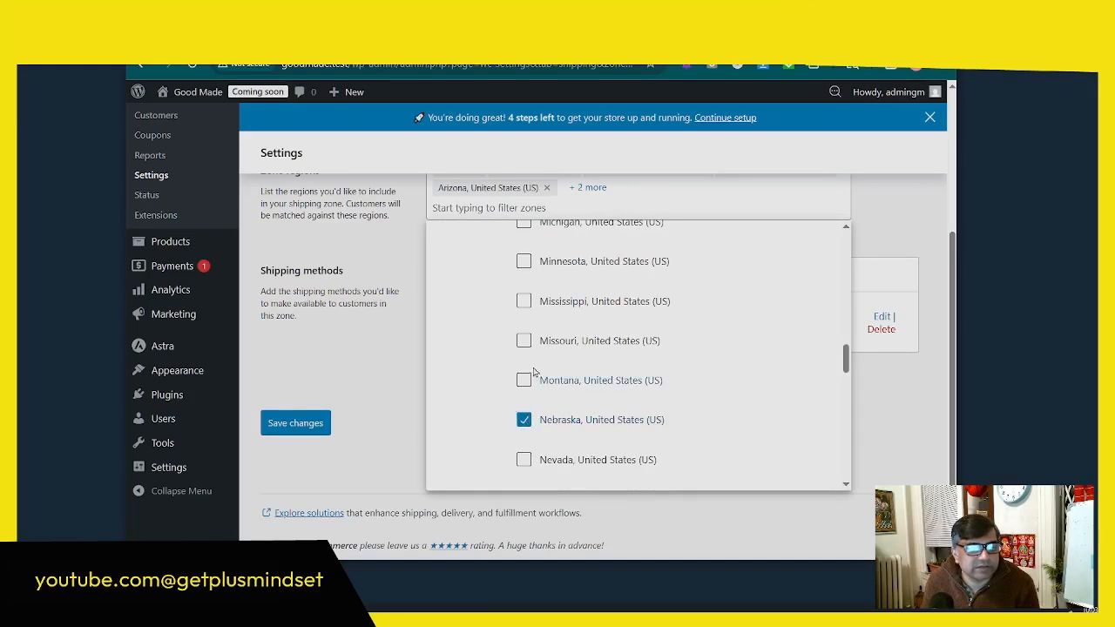
left_click(529, 382)
scroll(533, 449, "down", 4)
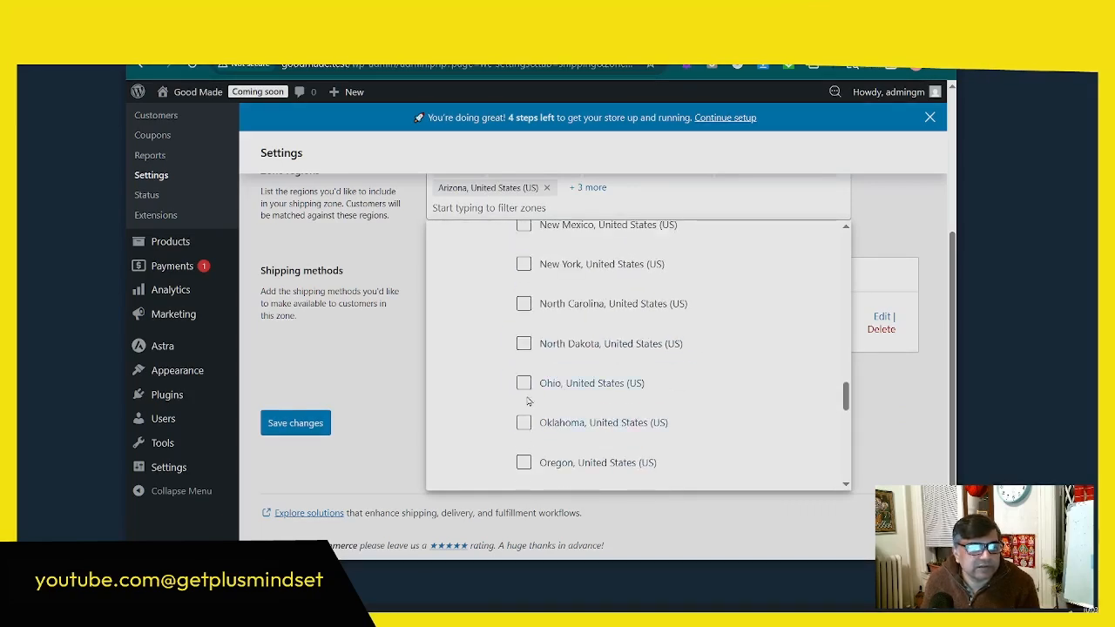
scroll(533, 400, "up", 1)
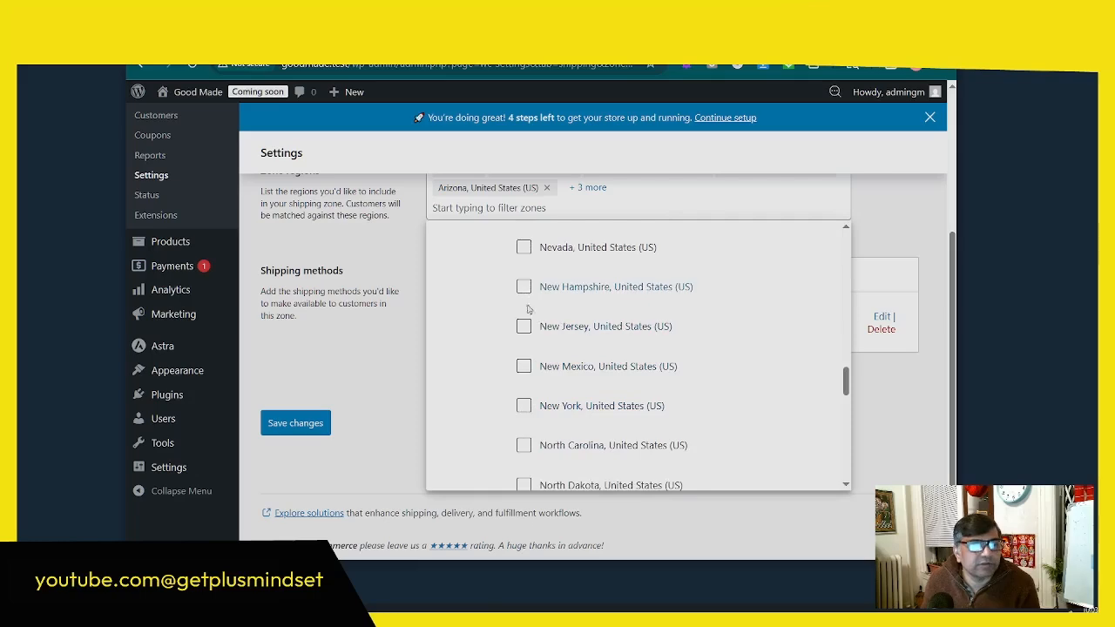
scroll(610, 318, "up", 4)
scroll(614, 318, "up", 10)
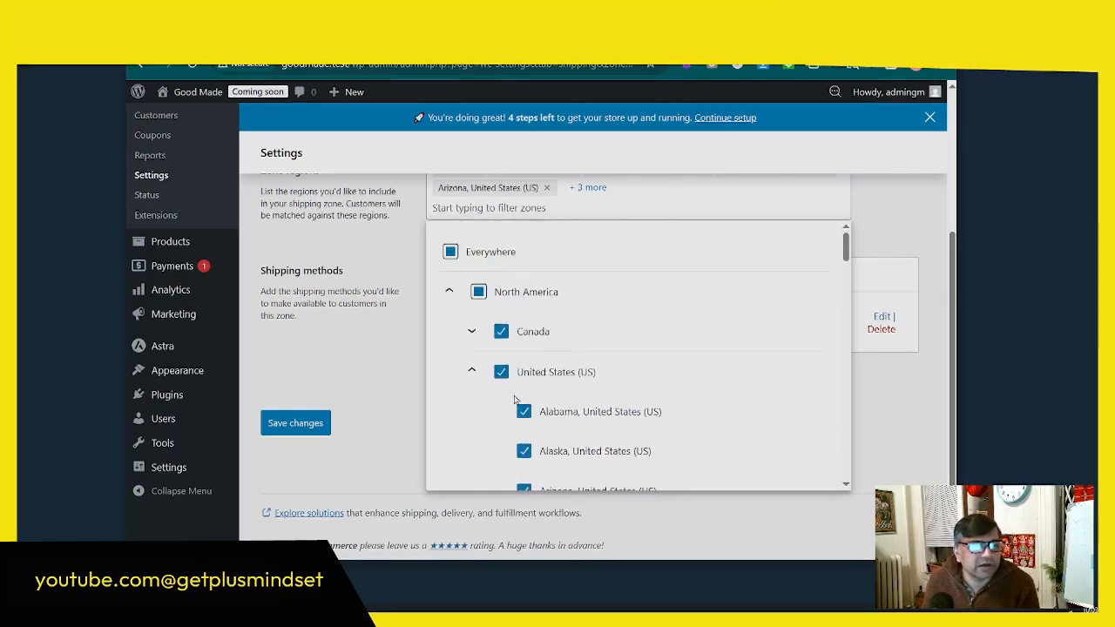
left_click(294, 423)
scroll(647, 370, "up", 3)
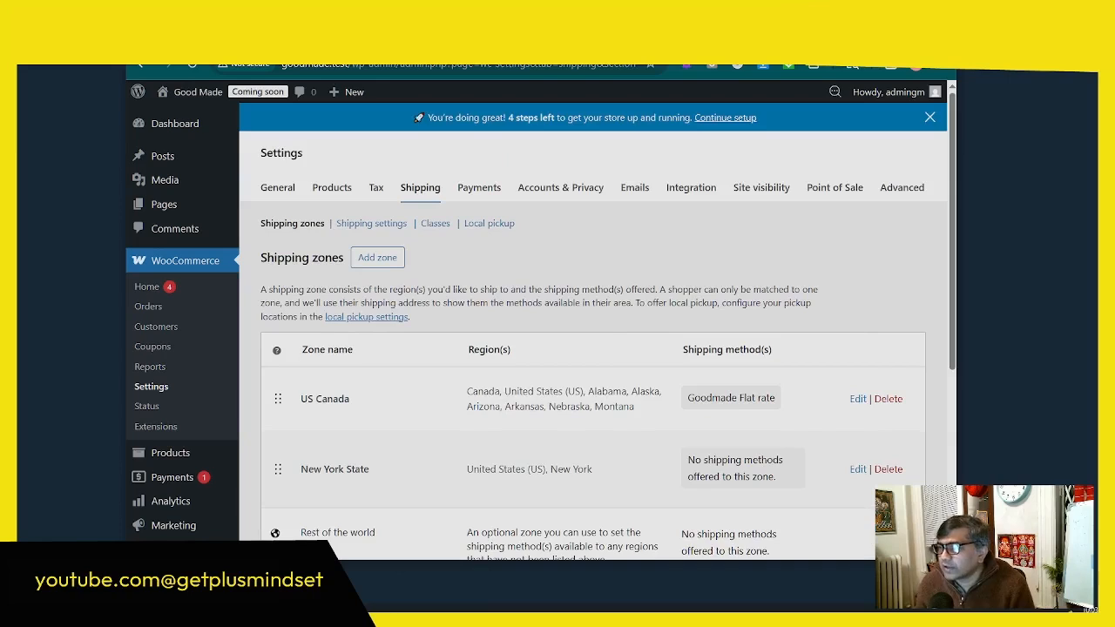
Step: Review the shipping zones list and open the US Canada zone's Goodmade Flat rate settings to examine the cost formula
scroll(434, 329, "down", 1)
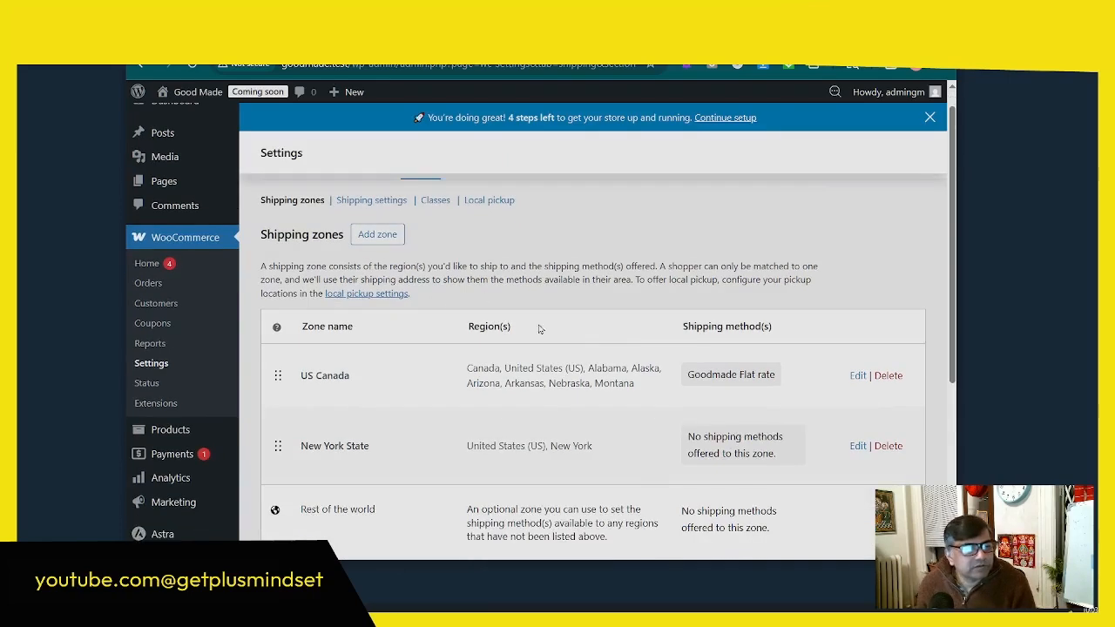
left_click_drag(685, 324, 762, 327)
left_click_drag(340, 376, 314, 376)
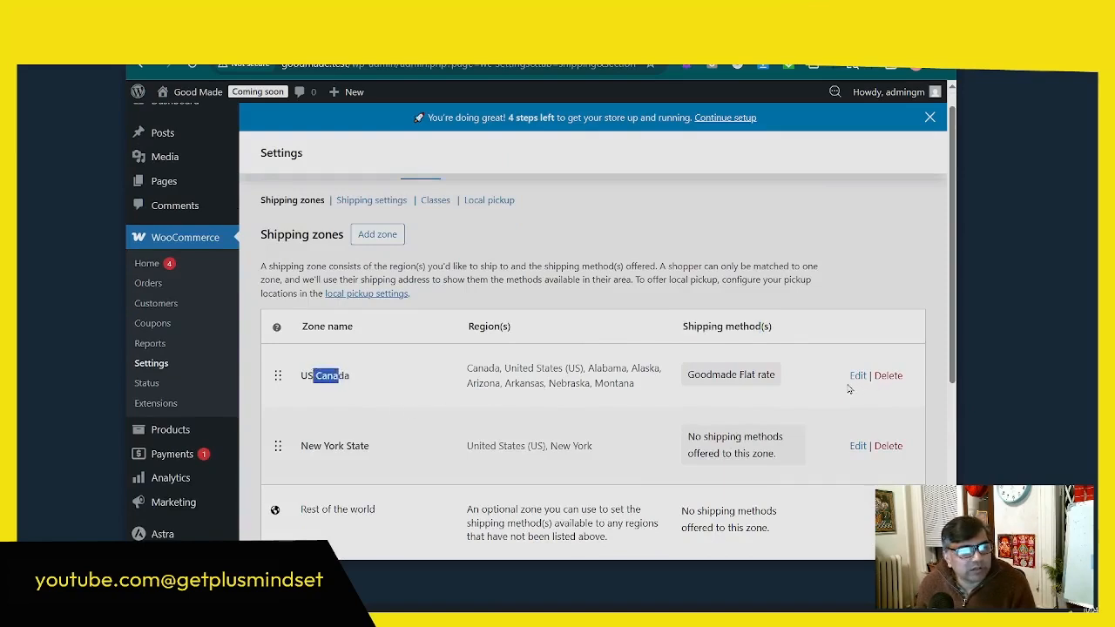
left_click_drag(776, 376, 685, 377)
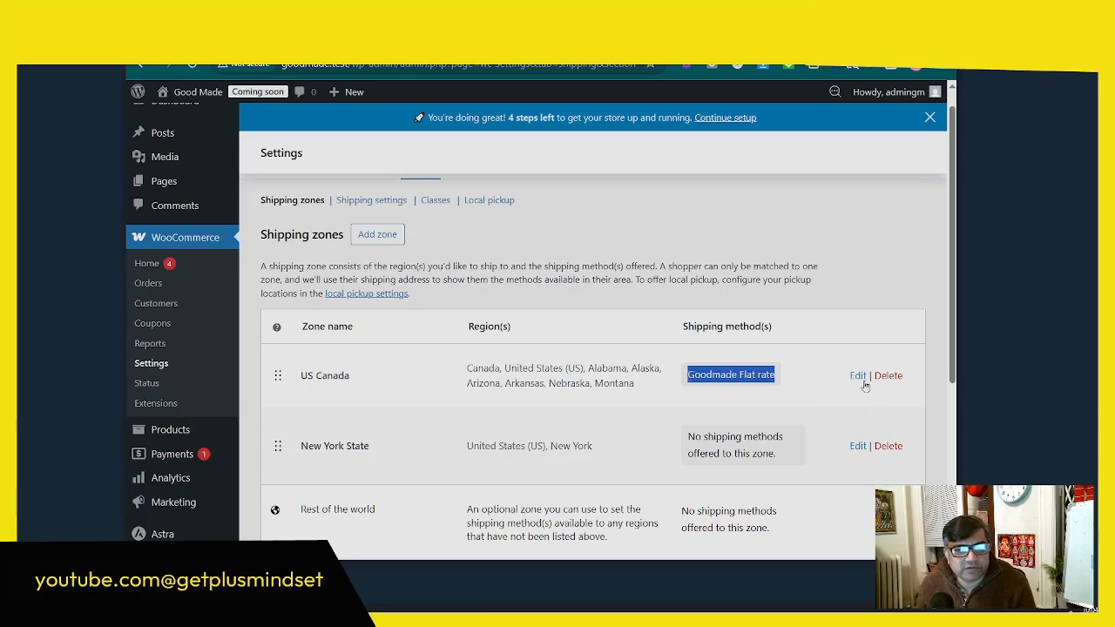
scroll(614, 364, "up", 1)
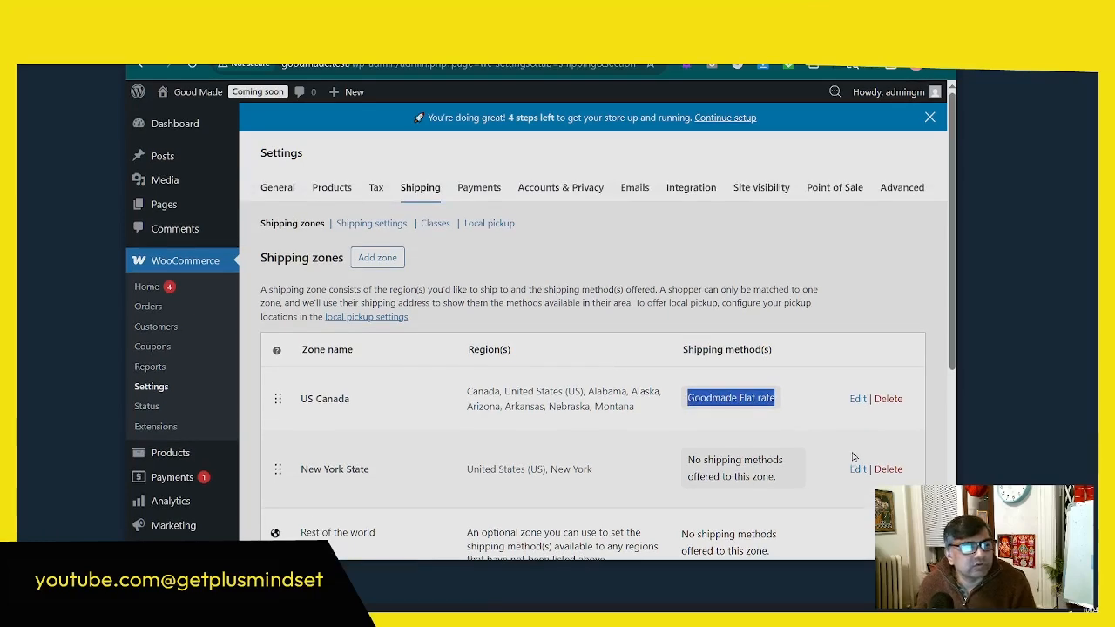
left_click(858, 398)
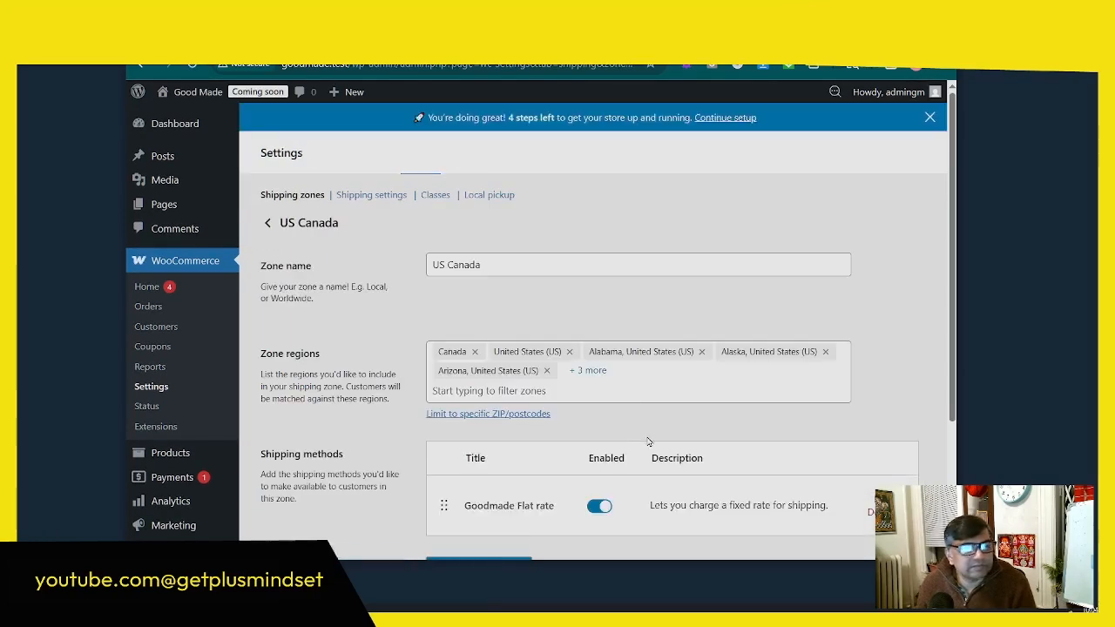
scroll(605, 331, "down", 3)
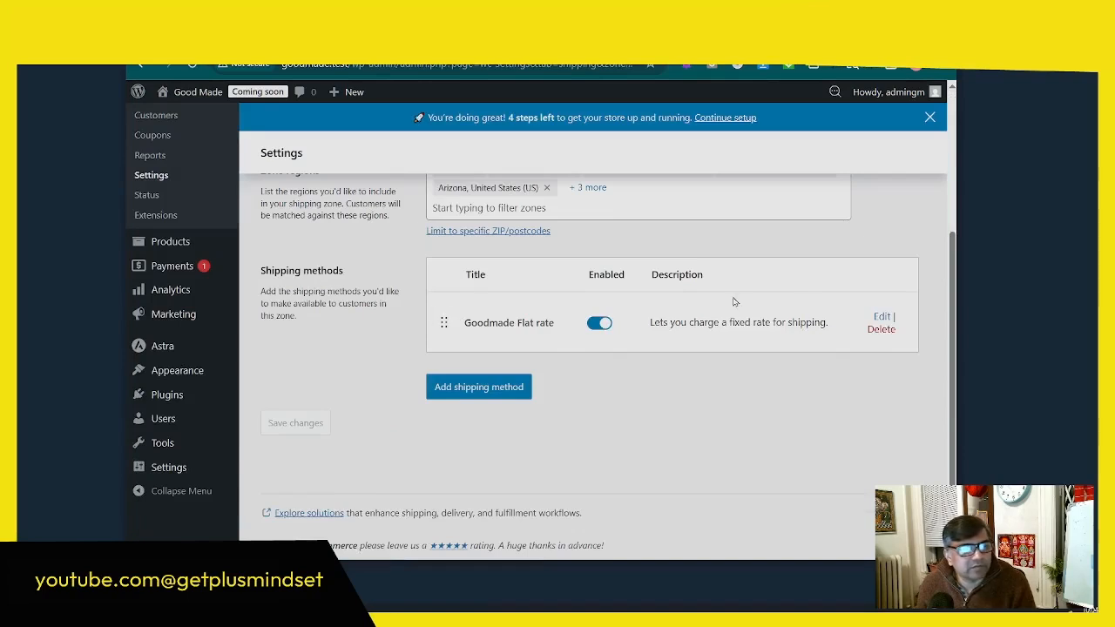
left_click(882, 316)
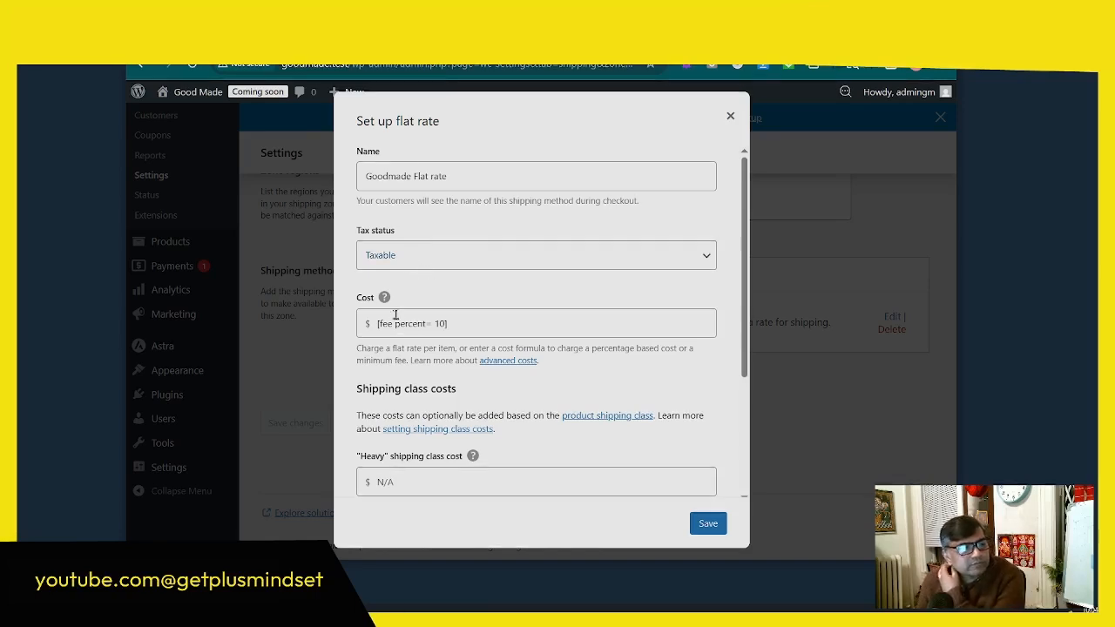
mouse_move(384, 299)
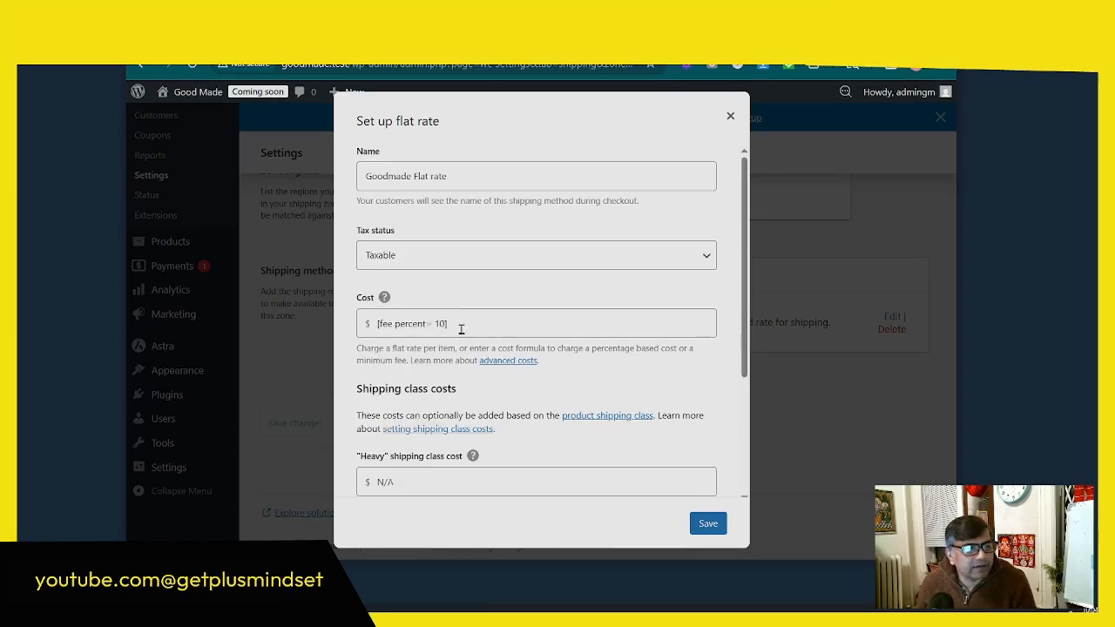
Step: Review the Goodmade Flat rate's cost and shipping class costs, and try the cost formula 10 + ( 2 * [qty] )
triple_click(378, 322)
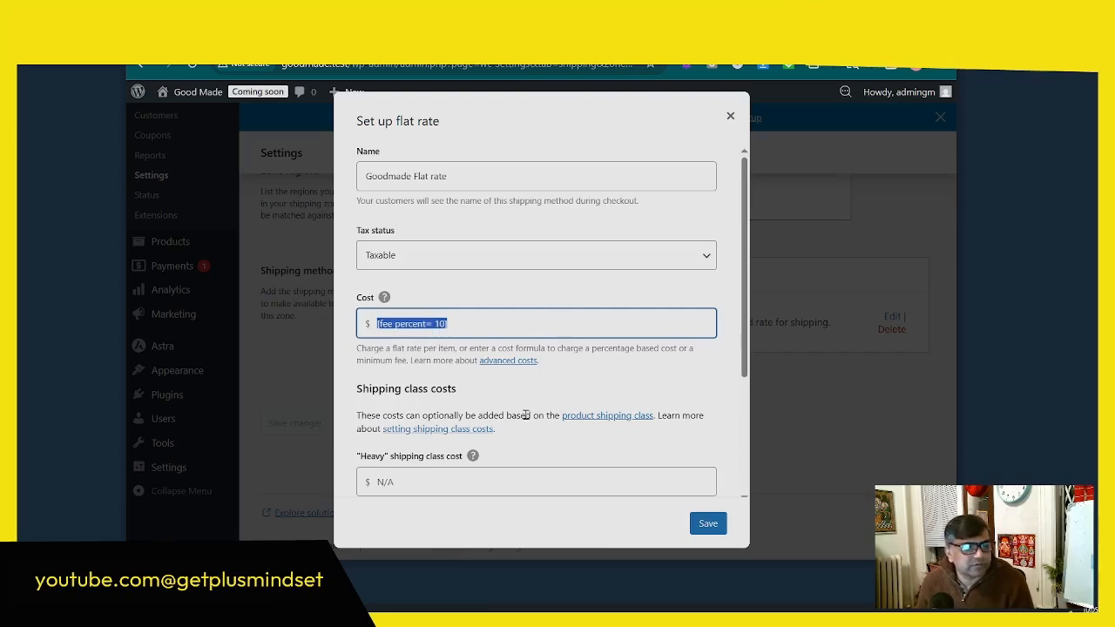
scroll(510, 430, "down", 3)
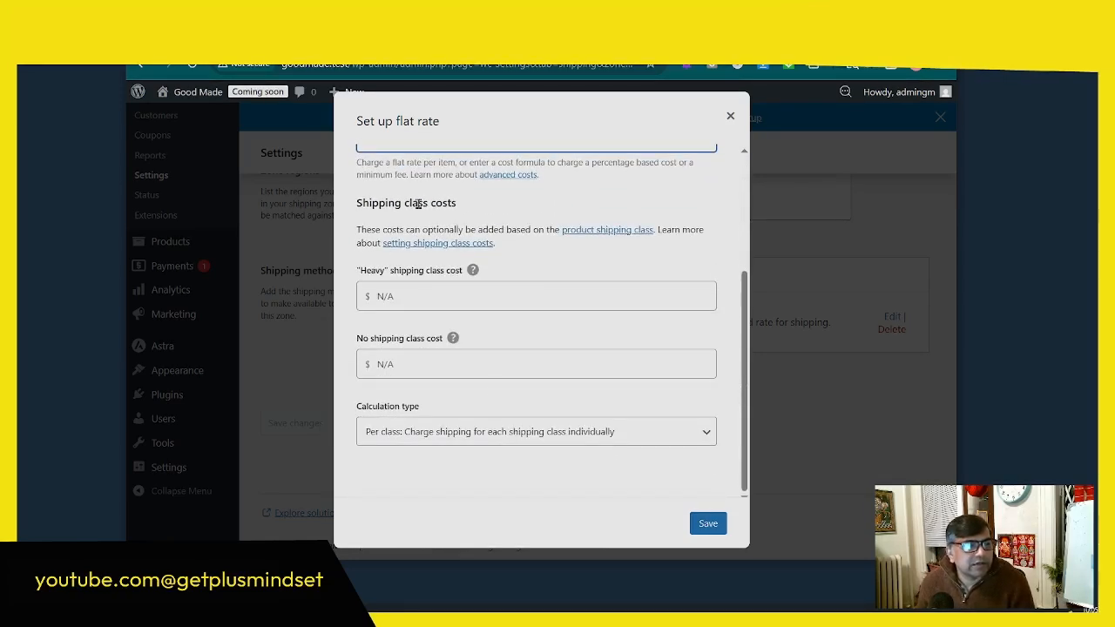
scroll(476, 292, "up", 3)
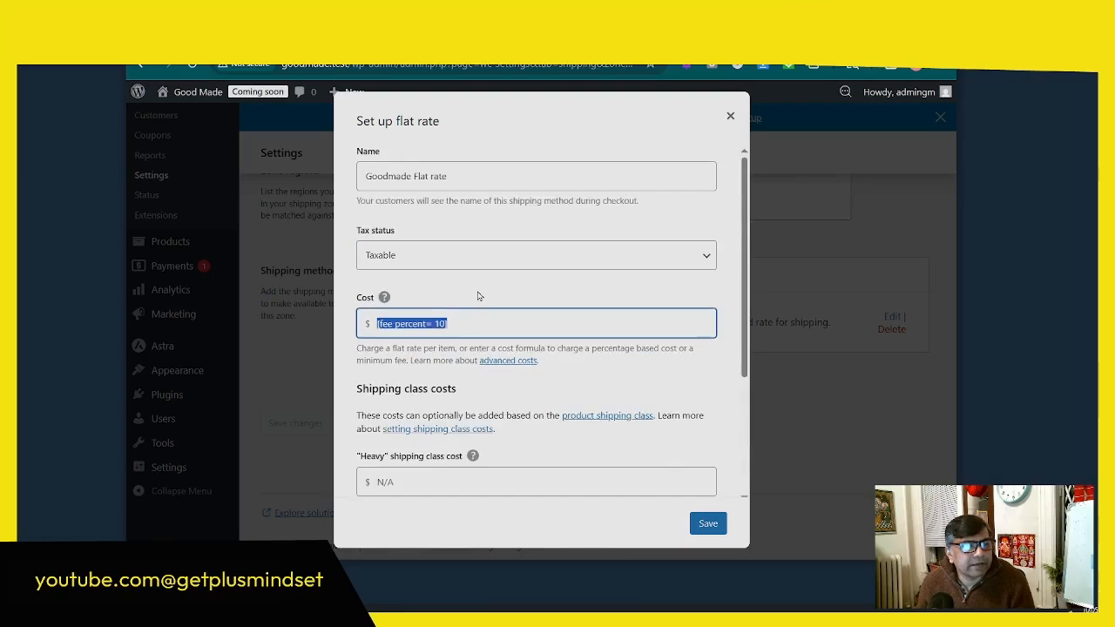
scroll(476, 294, "down", 3)
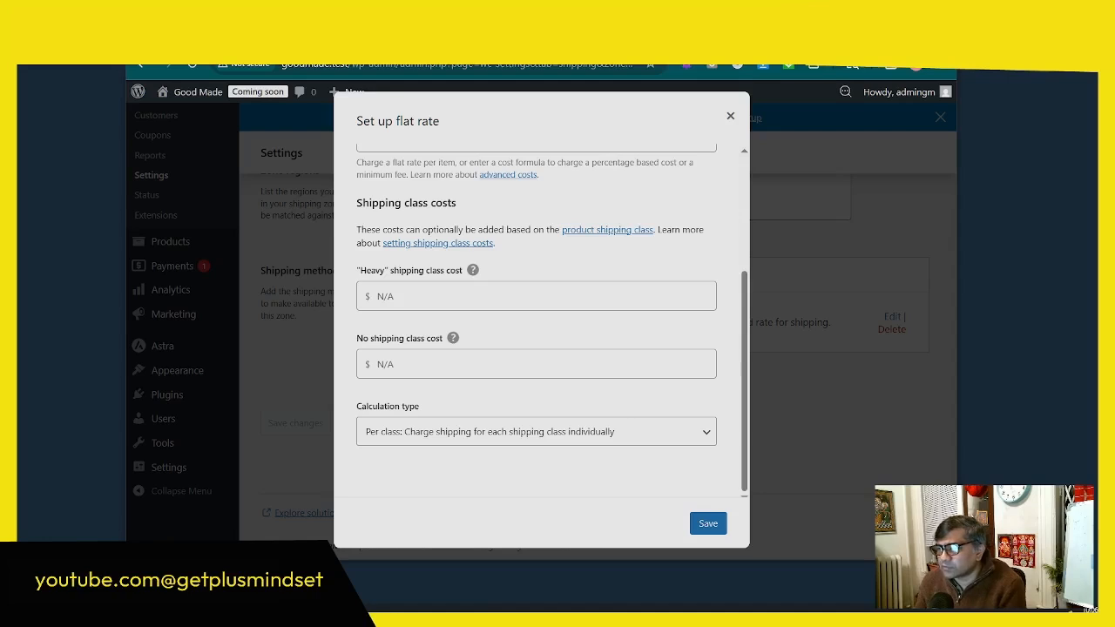
scroll(540, 225, "up", 3)
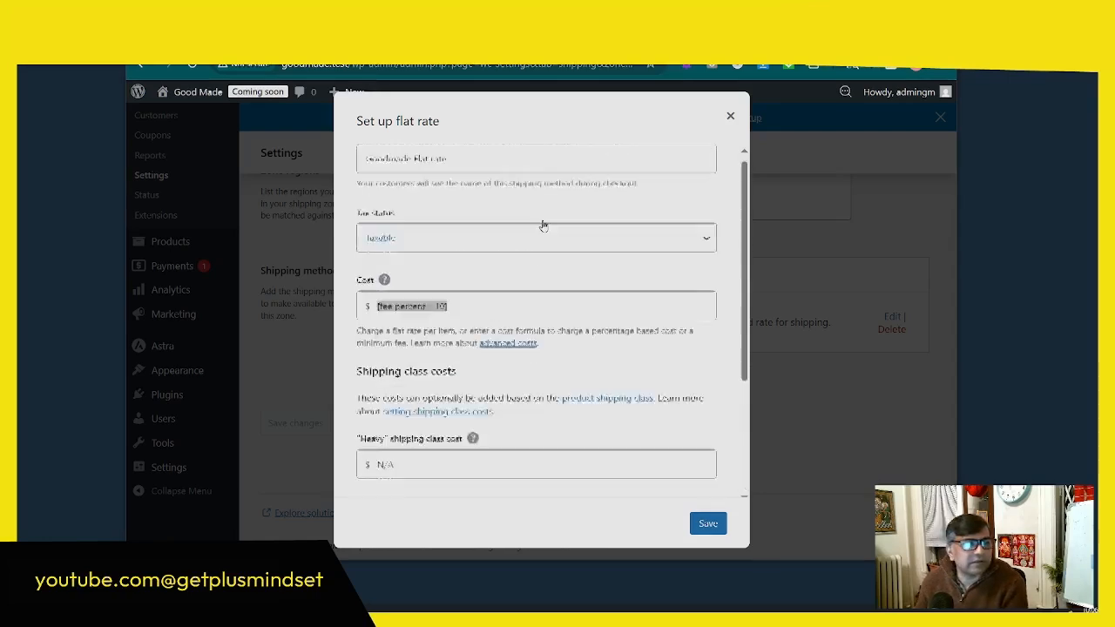
left_click(446, 323)
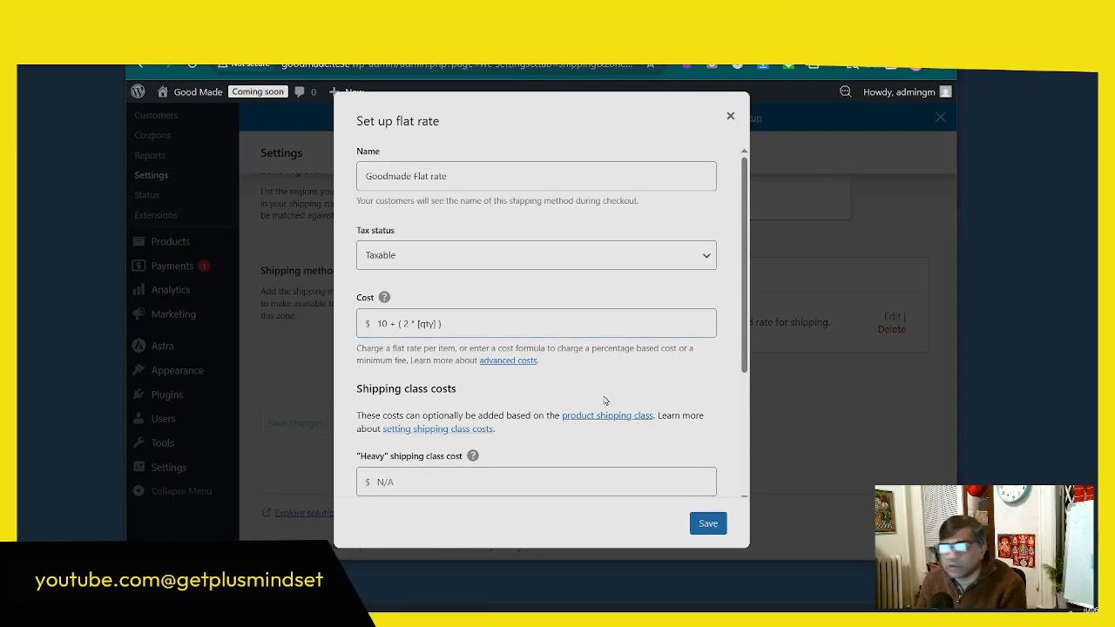
Step: Try the cost formula [cost] * 0.1, review the shipping class cost settings, and close the flat rate setup without saving
triple_click(376, 324)
right_click(383, 325)
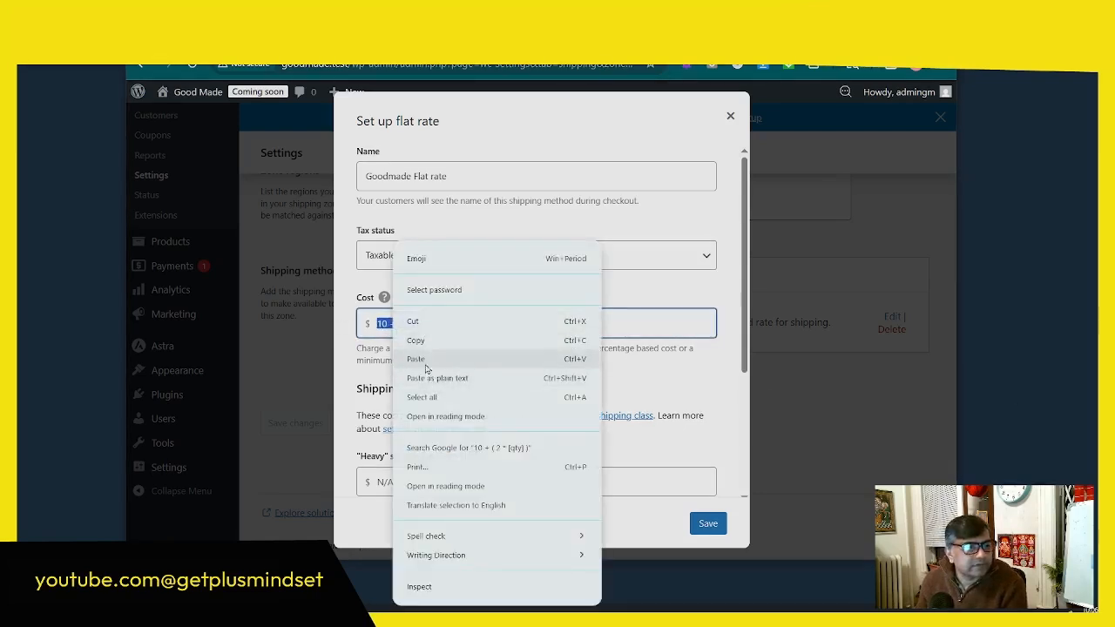
left_click(425, 360)
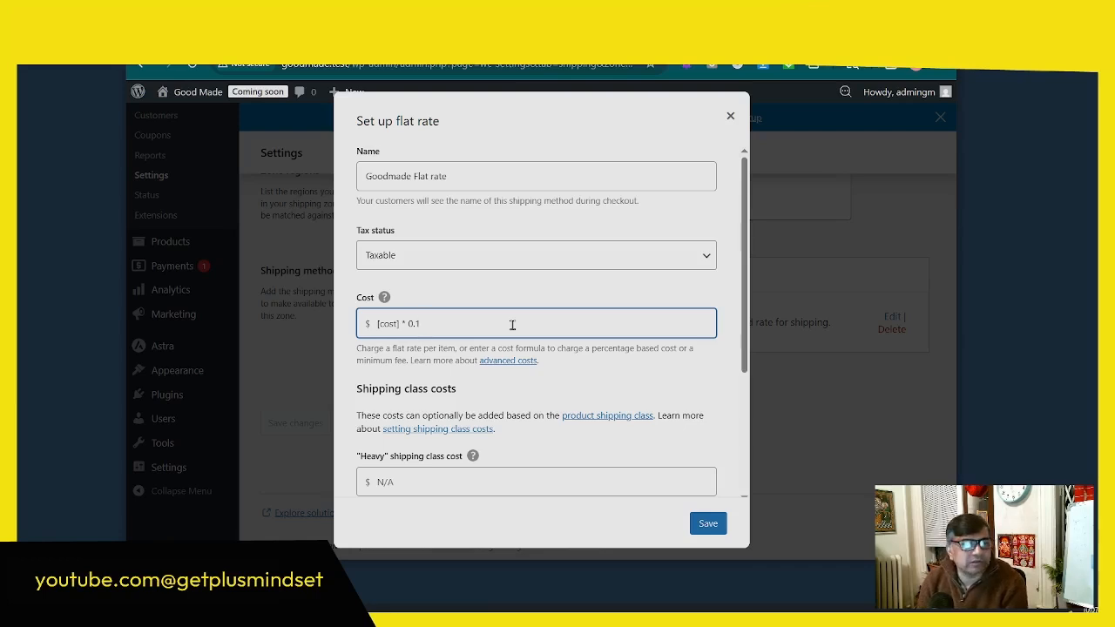
scroll(479, 318, "down", 1)
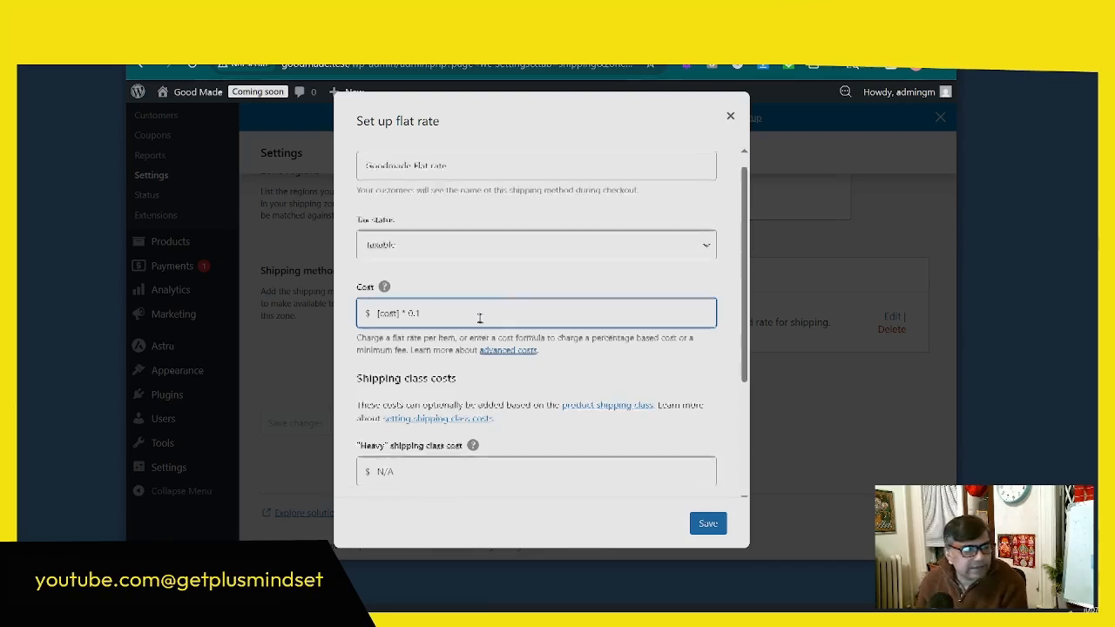
scroll(479, 318, "down", 3)
left_click(425, 343)
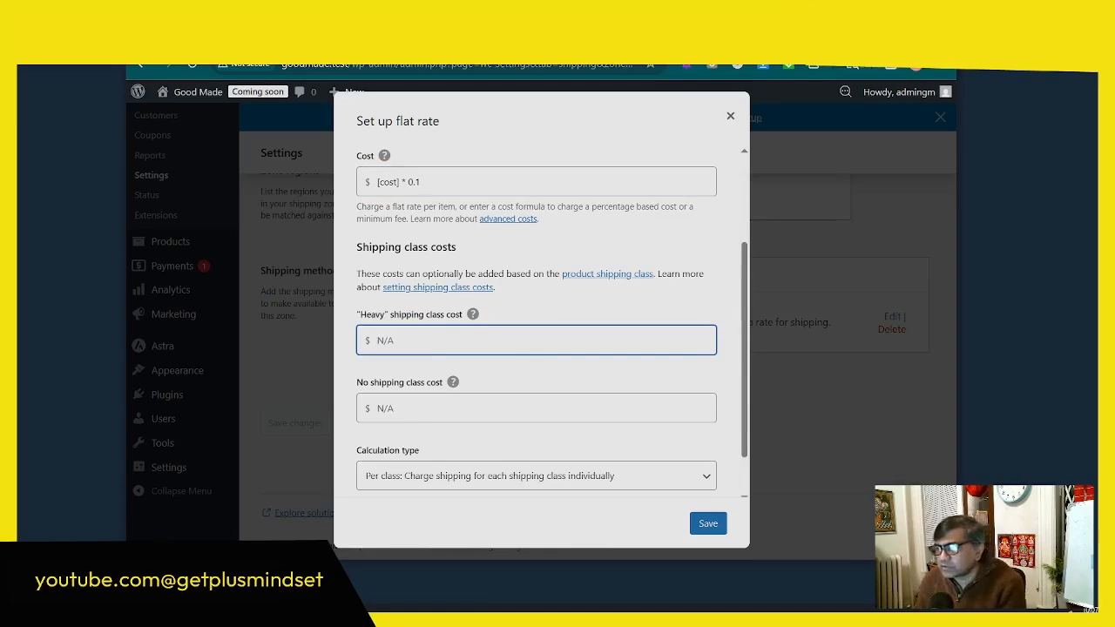
scroll(584, 294, "up", 1)
scroll(583, 294, "up", 3)
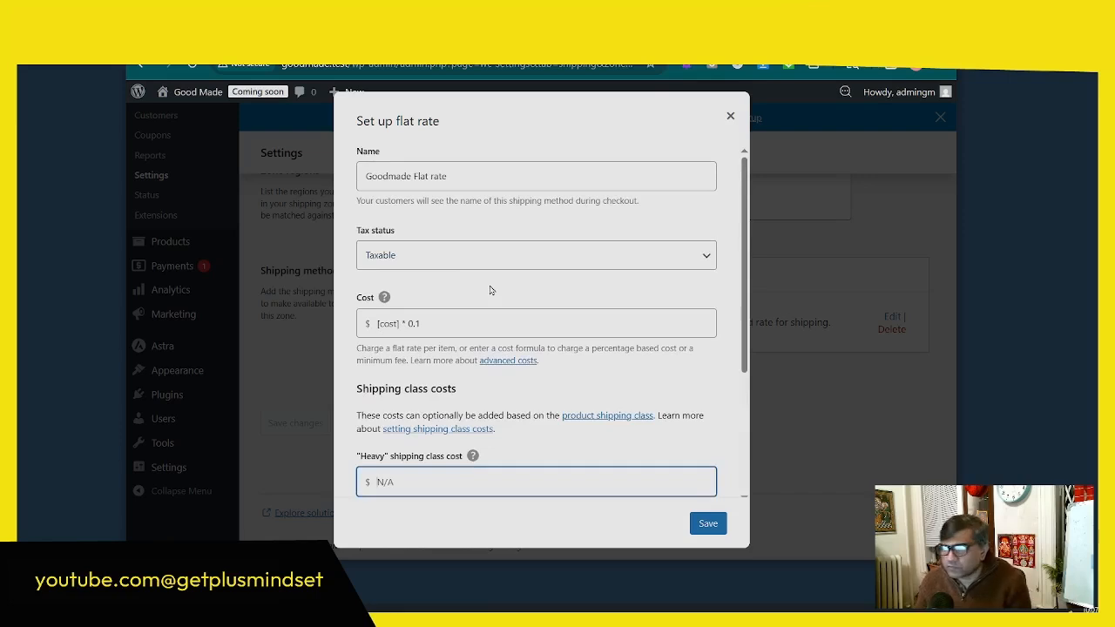
scroll(563, 296, "down", 5)
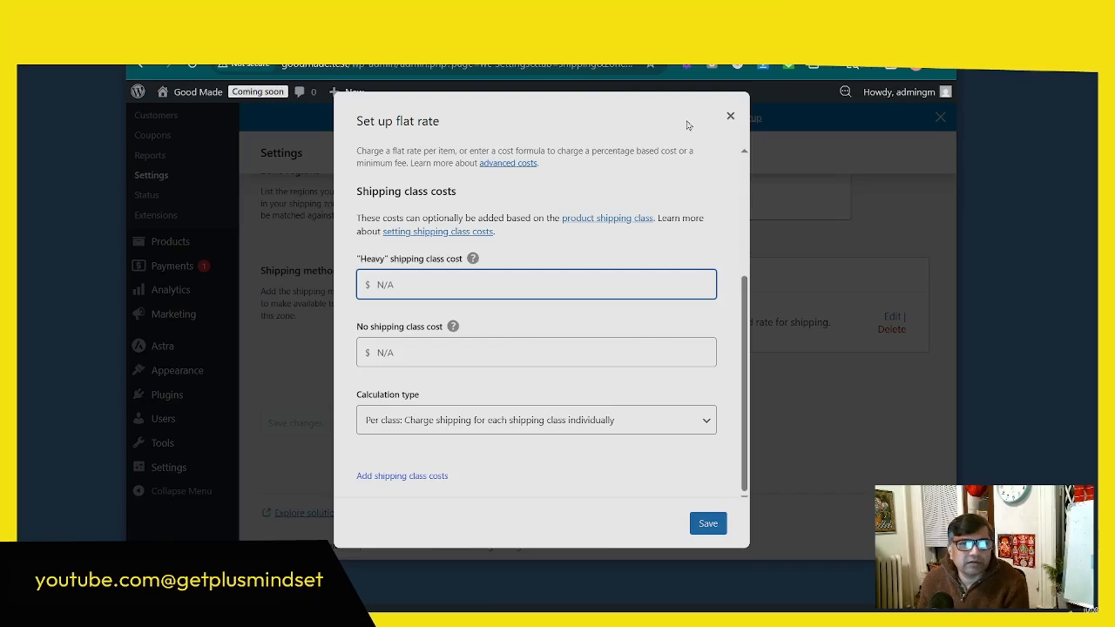
left_click(730, 116)
Step: Return to the shipping zones list and open the New York State zone for editing
scroll(662, 383, "up", 3)
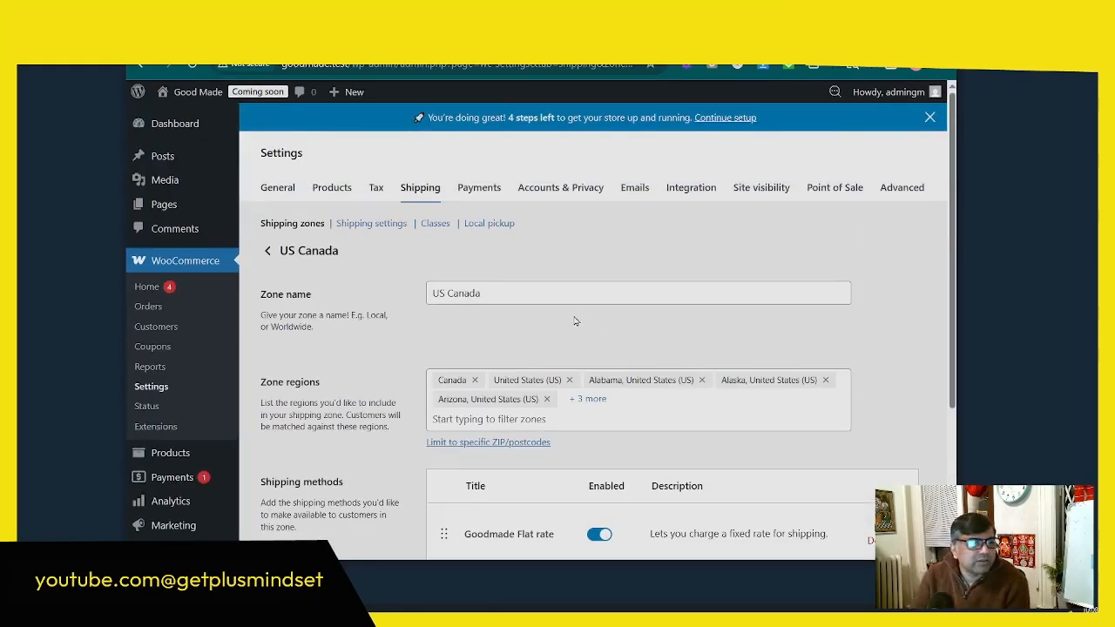
left_click(267, 250)
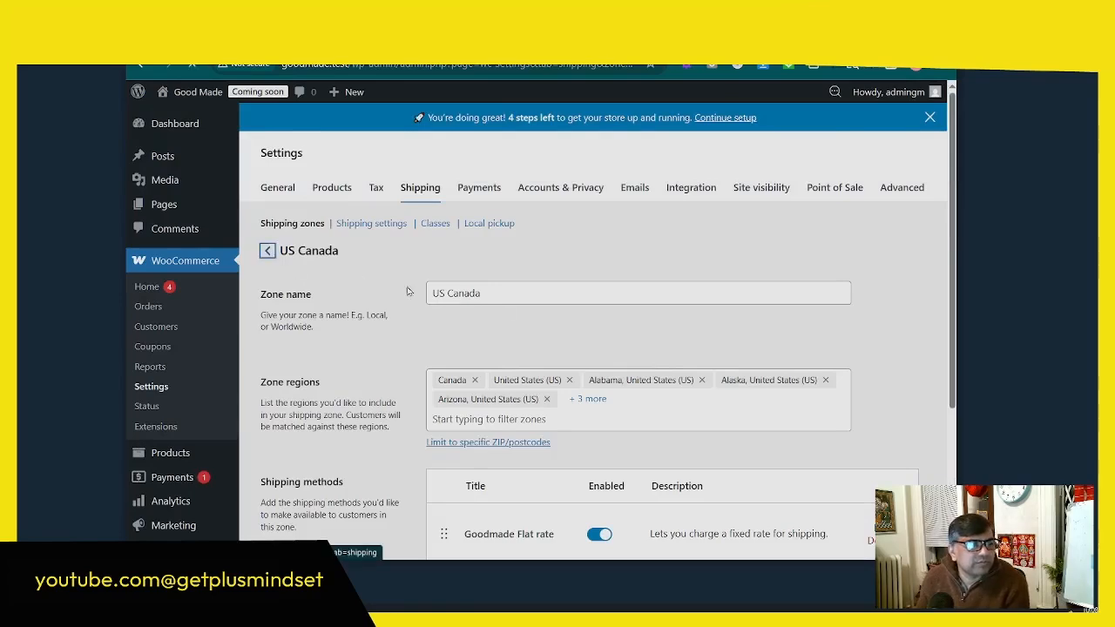
scroll(576, 321, "down", 3)
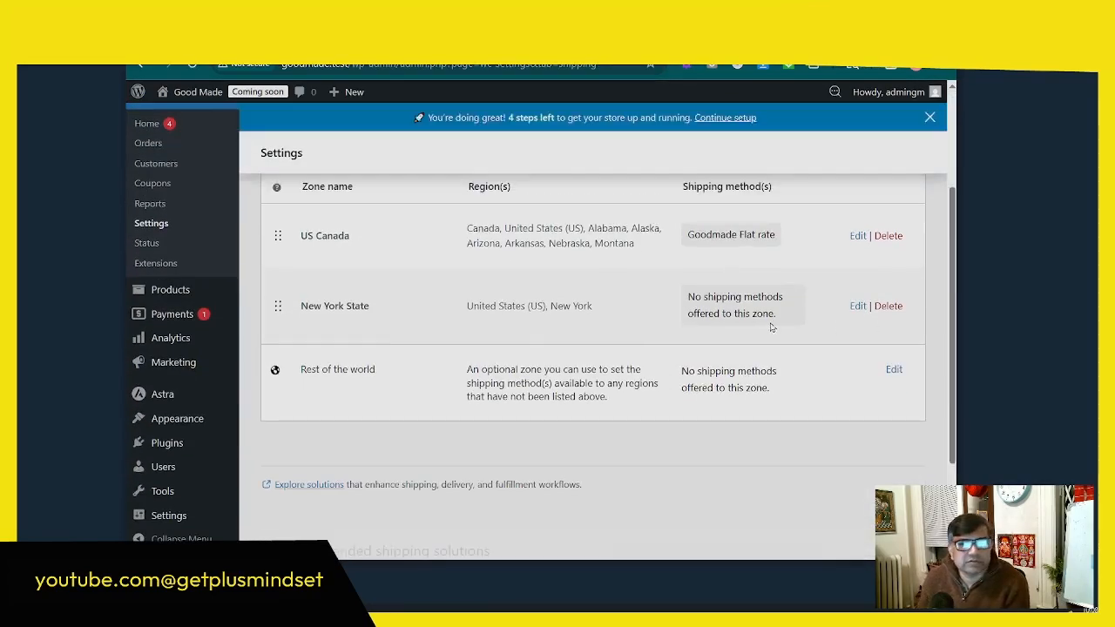
left_click_drag(688, 297, 782, 322)
left_click(859, 305)
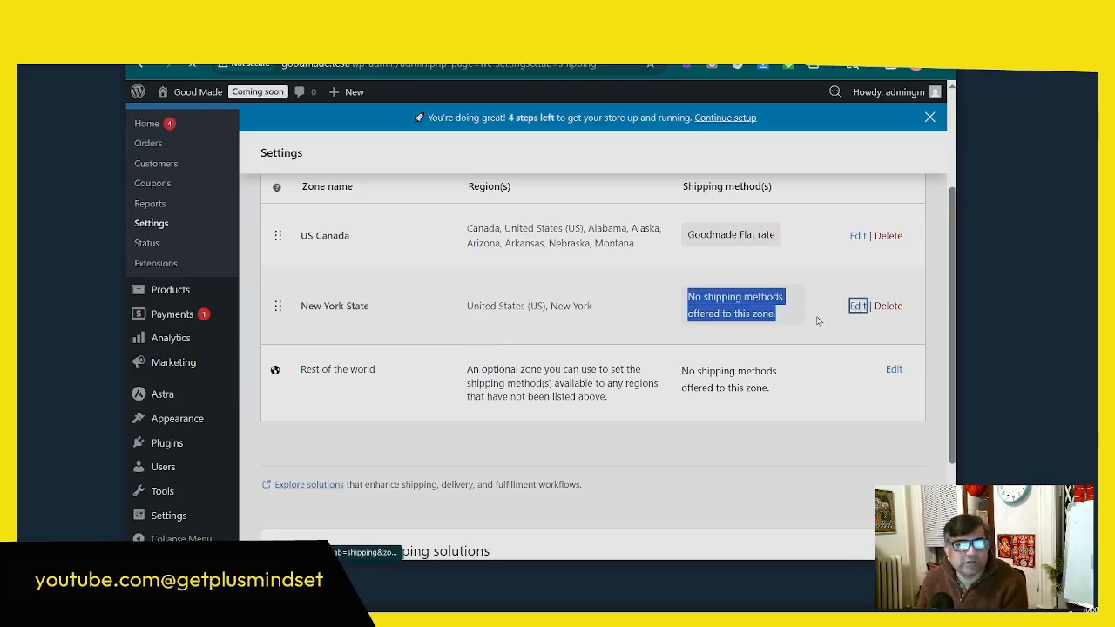
scroll(654, 331, "down", 3)
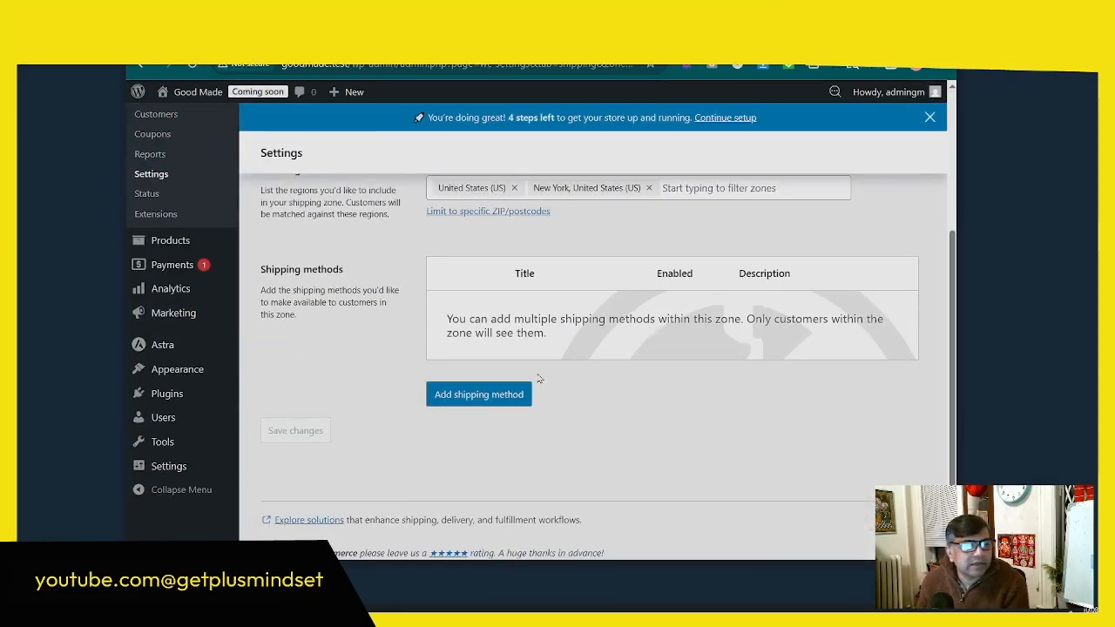
Step: Start a new shipping method for the New York State zone, choose Free shipping, read its description and continue to its setup
left_click(478, 394)
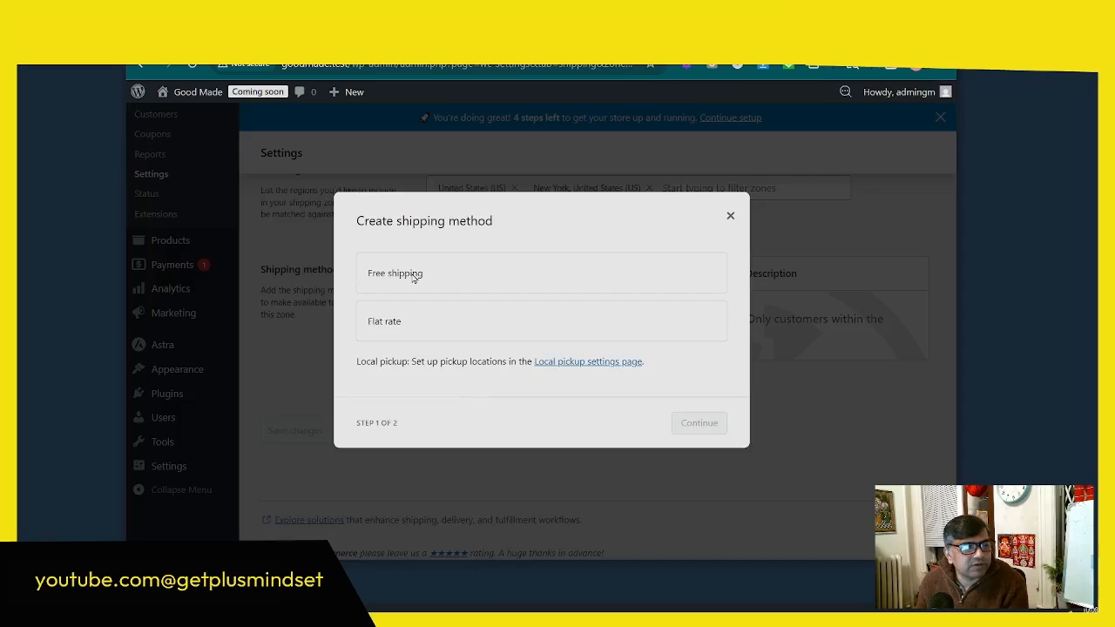
left_click(413, 277)
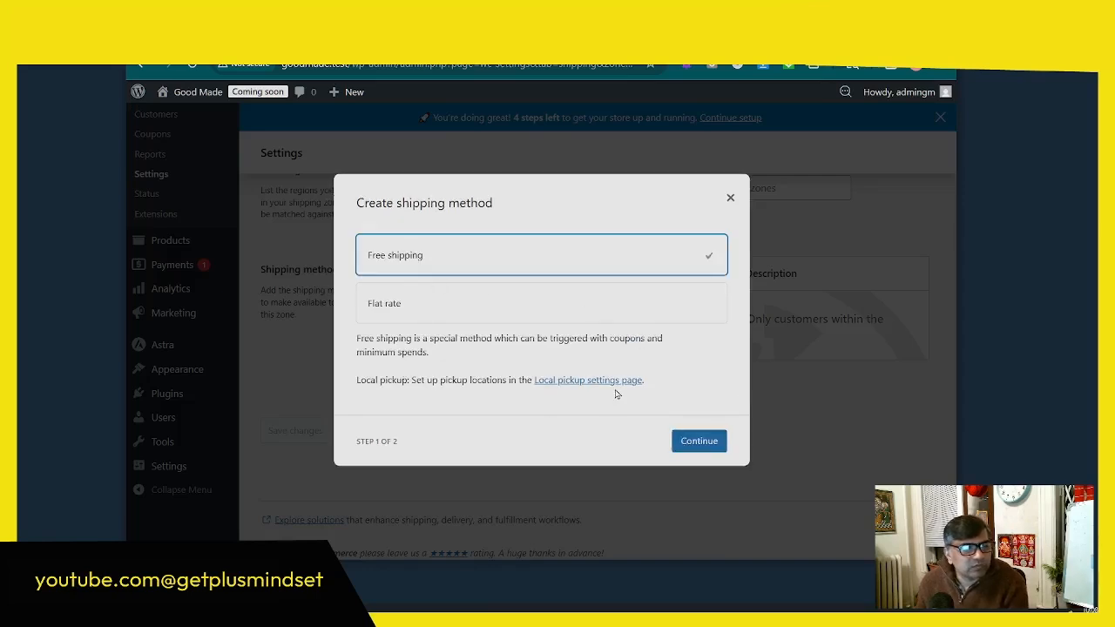
left_click_drag(374, 341, 428, 341)
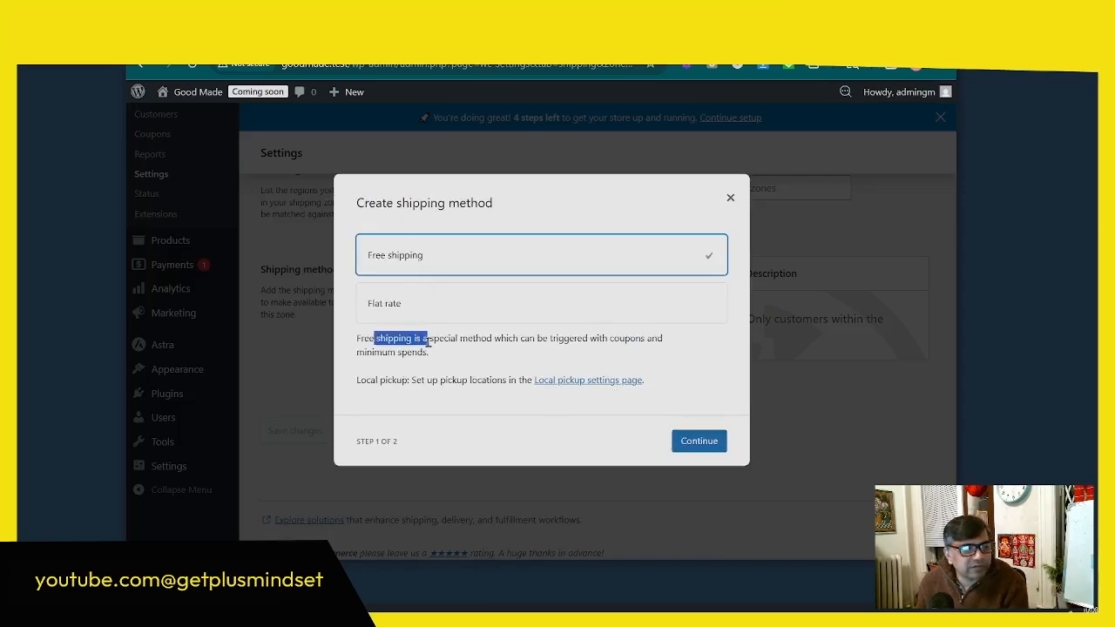
left_click(495, 342)
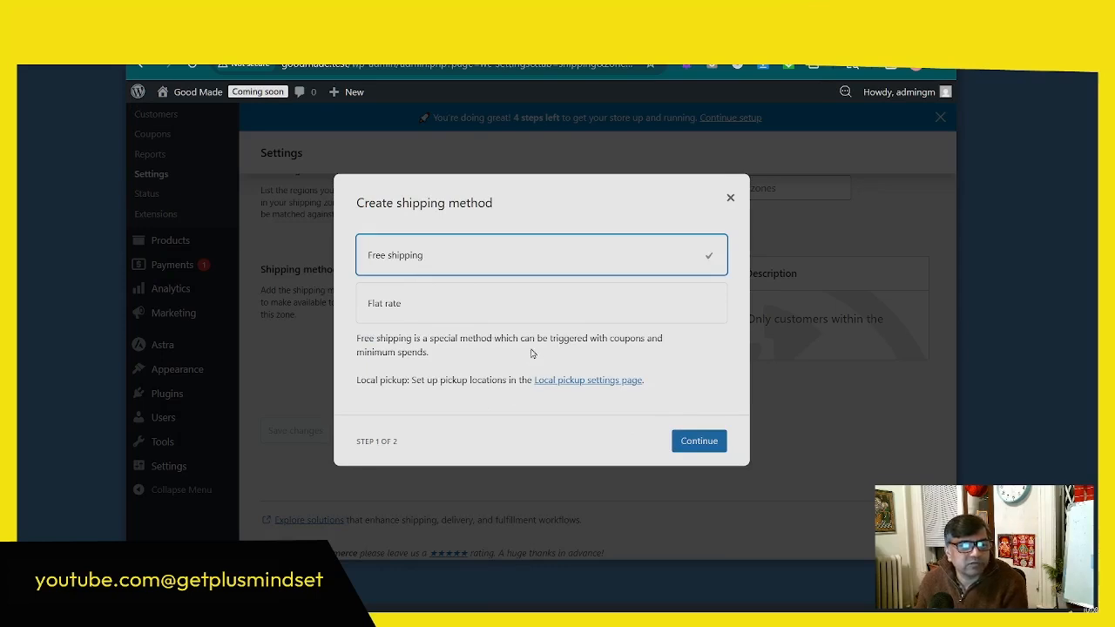
left_click_drag(590, 340, 650, 340)
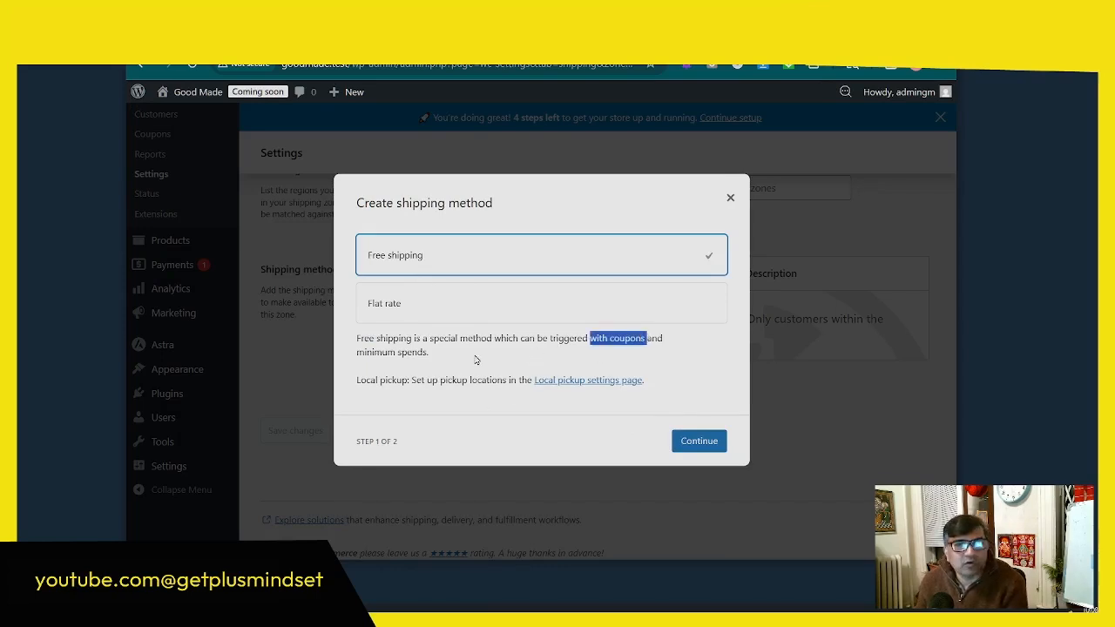
left_click(451, 356)
left_click_drag(451, 356, 367, 354)
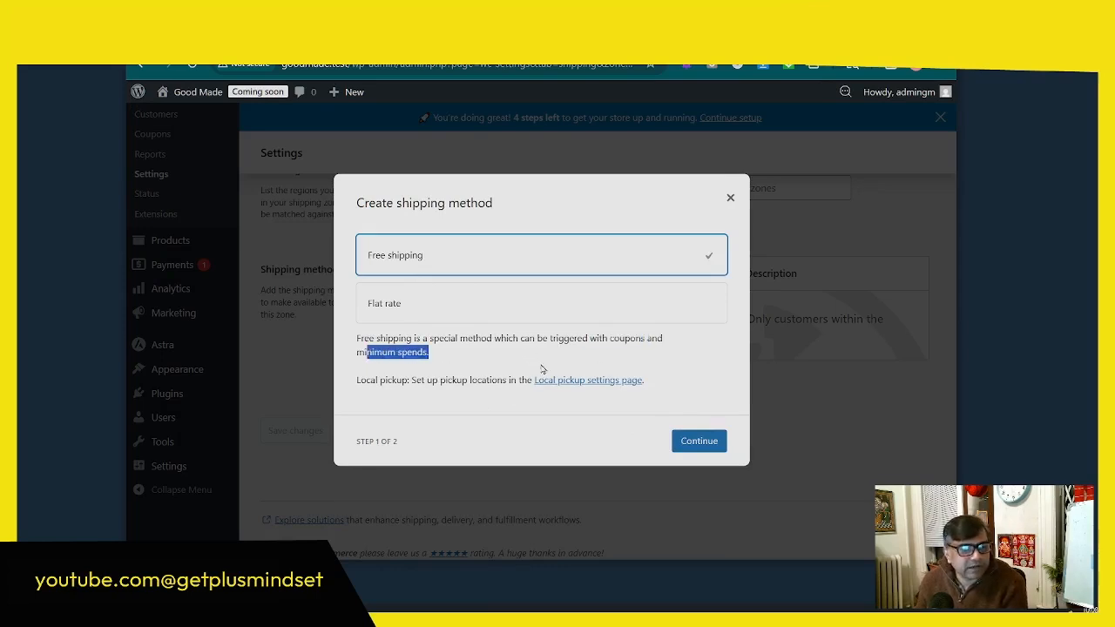
left_click(697, 445)
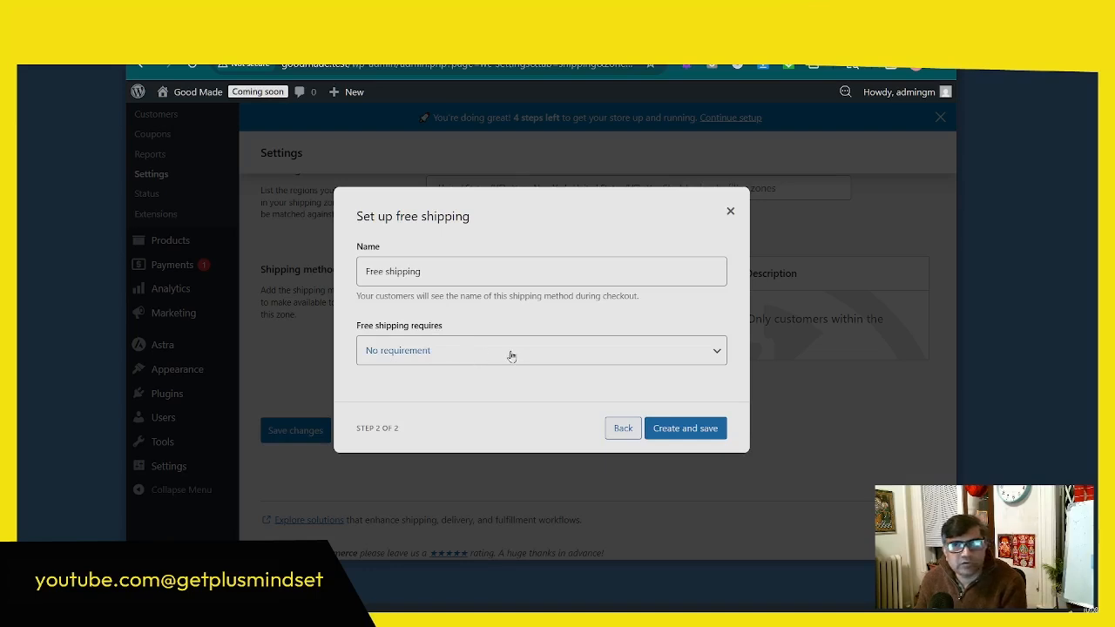
Step: Make free shipping require a minimum order amount of $100, then create and save the method
left_click(461, 353)
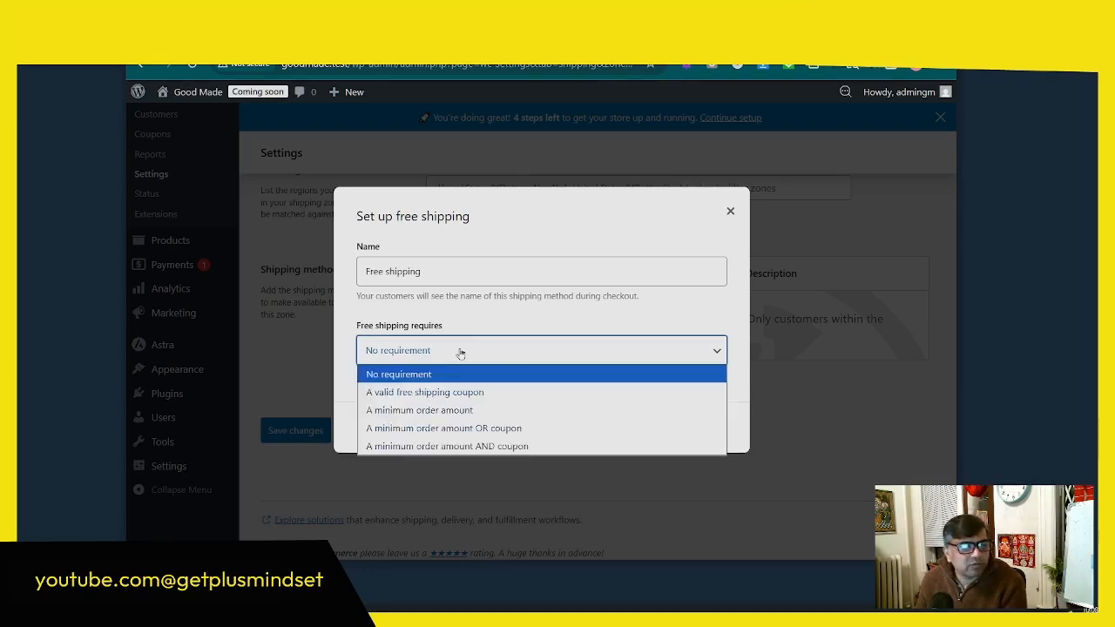
left_click(447, 409)
double_click(386, 360)
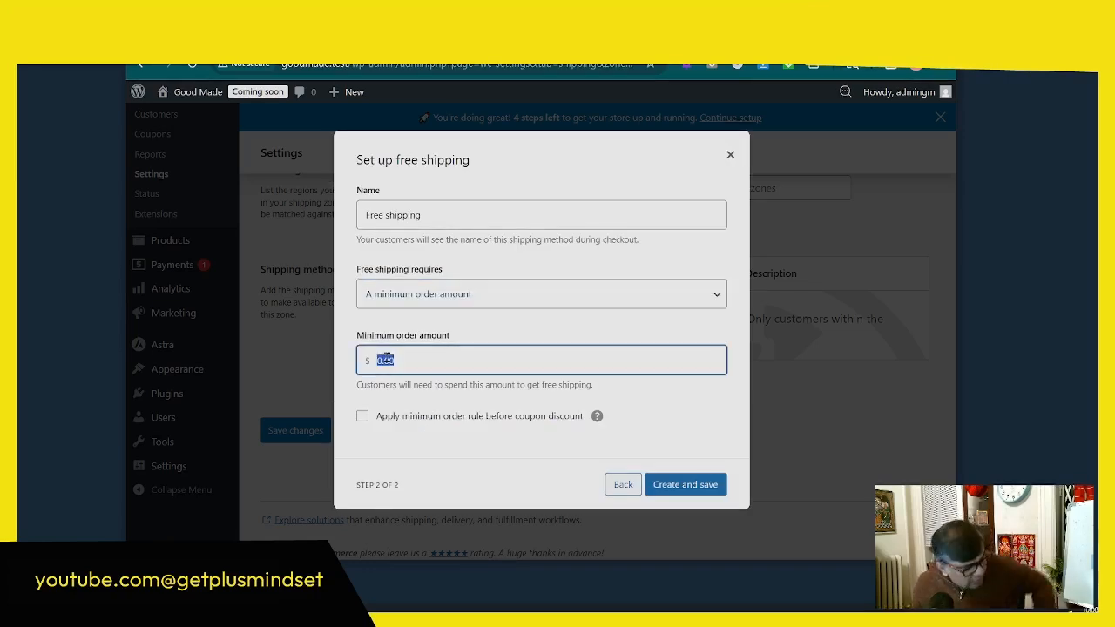
type("100")
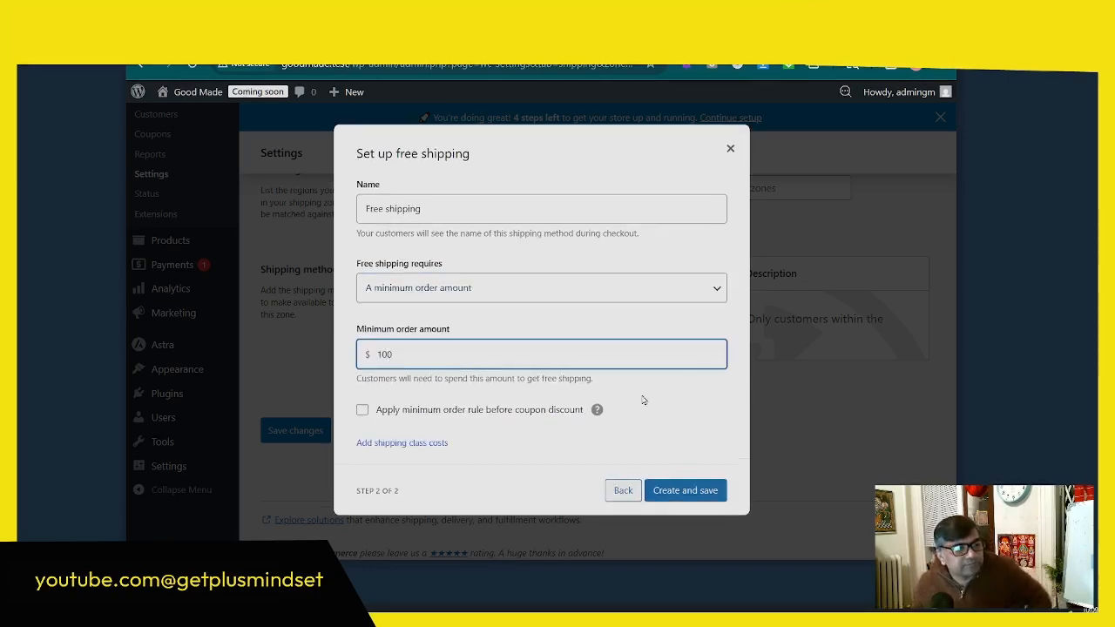
left_click(675, 411)
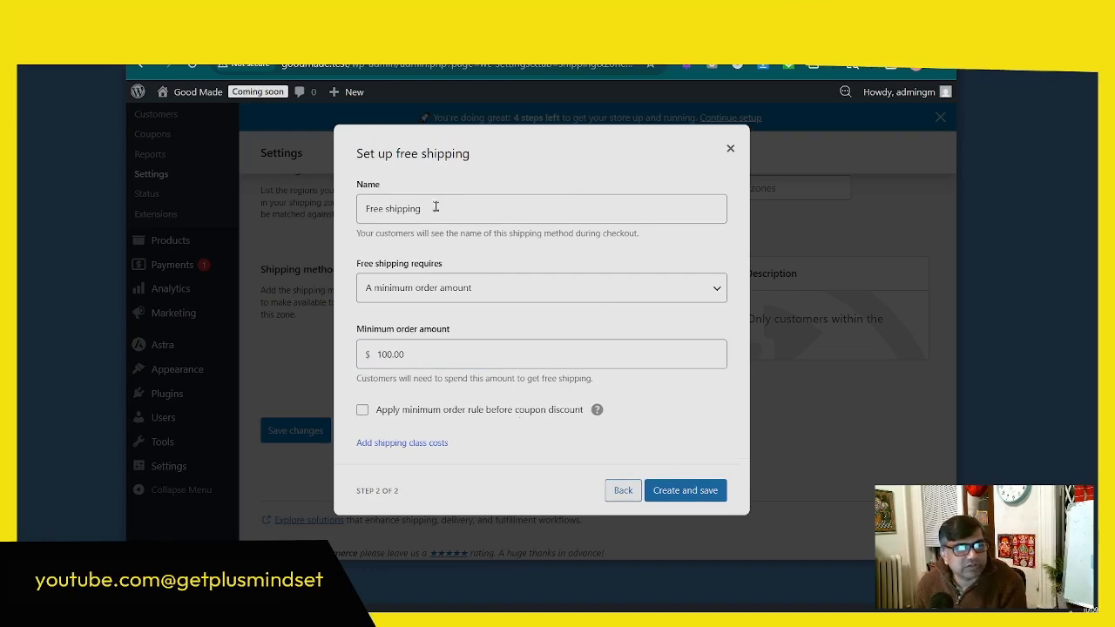
left_click(671, 491)
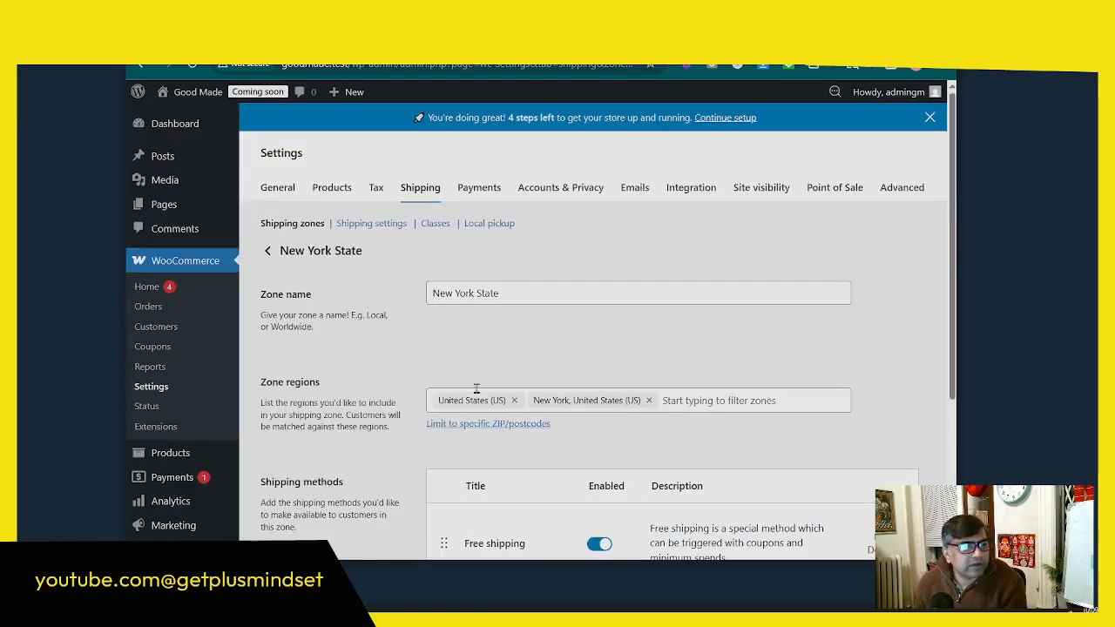
Step: Return to the shipping zones list, compare the zones' regions and shipping methods, and open the US Canada zone for editing
left_click(290, 224)
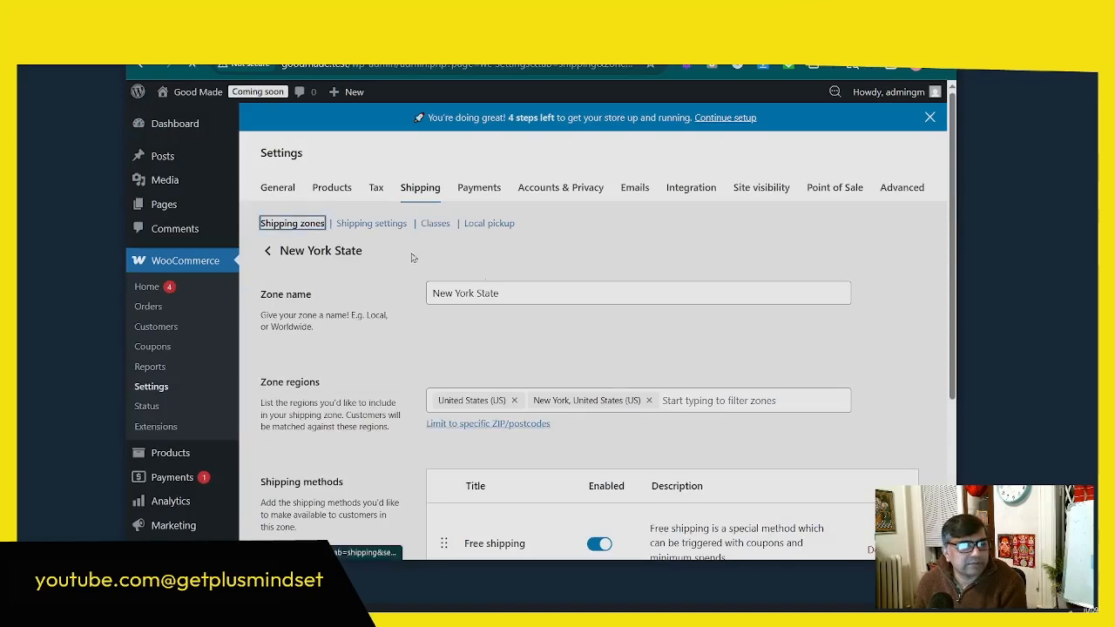
scroll(602, 319, "down", 2)
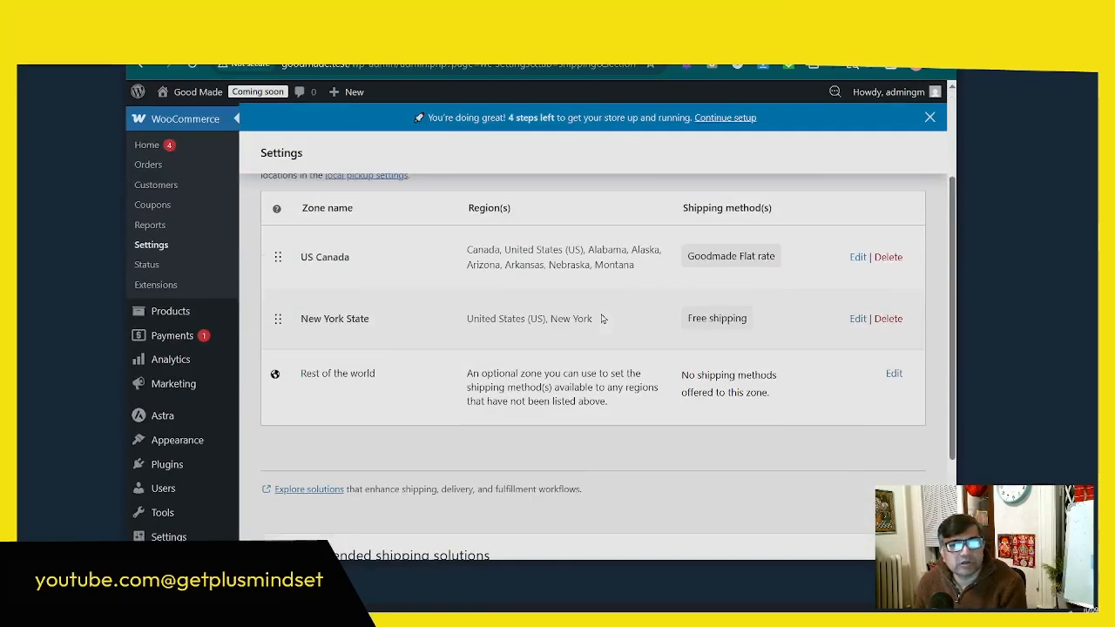
scroll(601, 319, "up", 2)
scroll(523, 297, "down", 2)
scroll(422, 275, "up", 2)
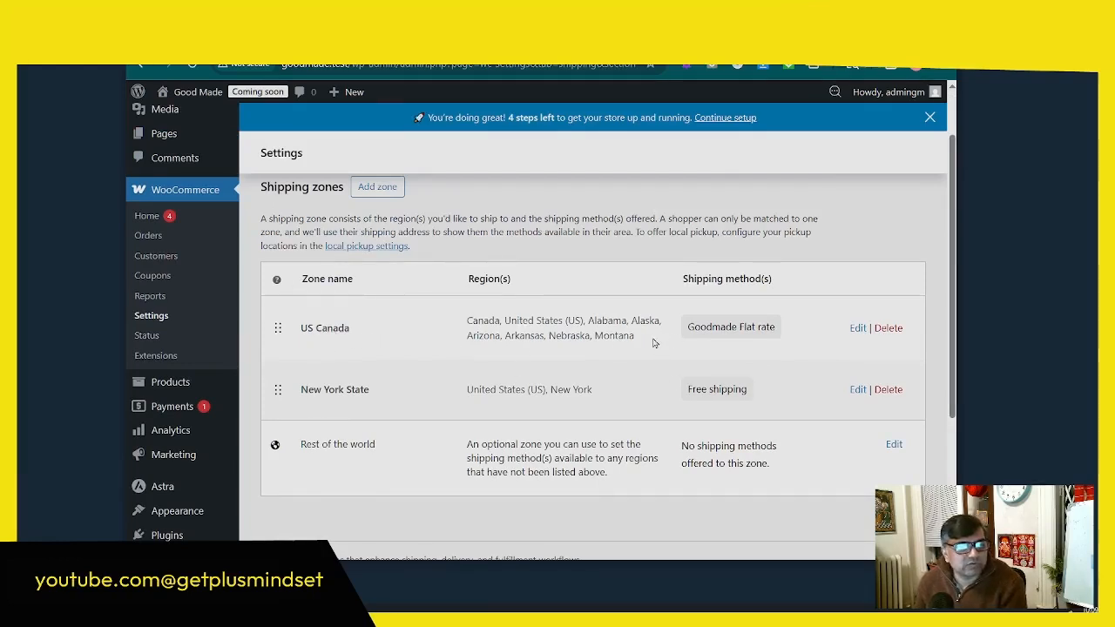
left_click_drag(654, 342, 468, 322)
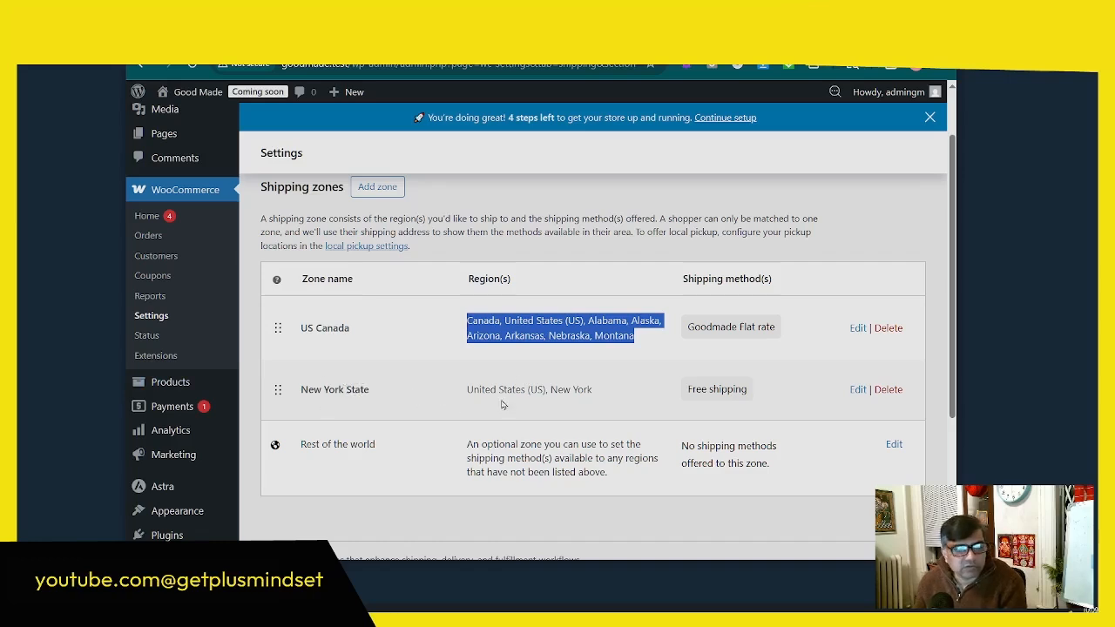
left_click_drag(688, 395, 752, 396)
left_click_drag(691, 325, 782, 326)
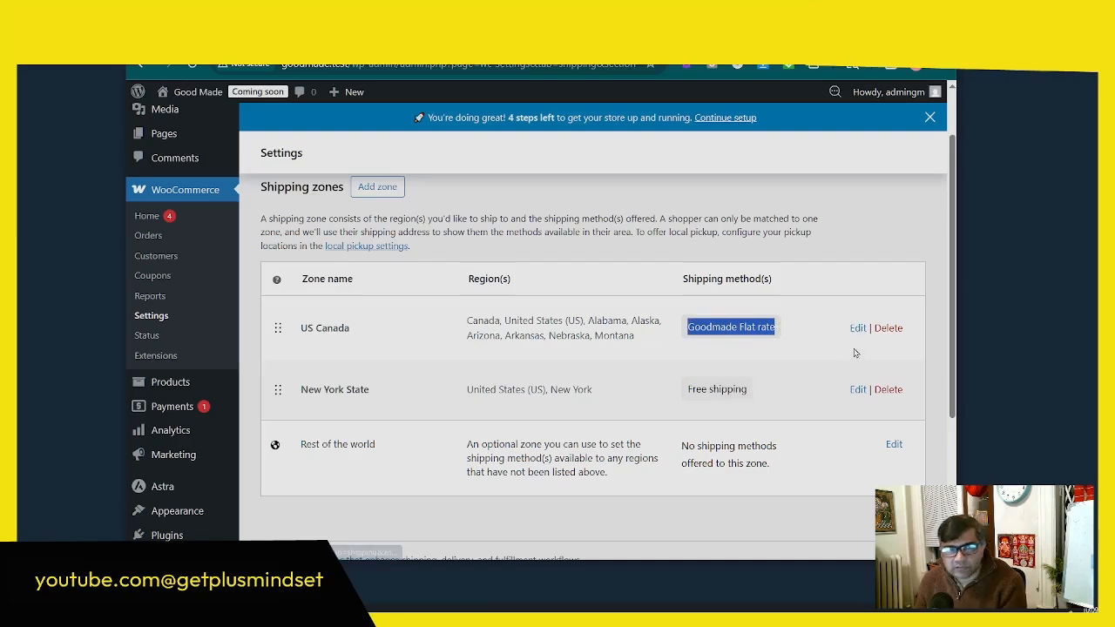
left_click(854, 331)
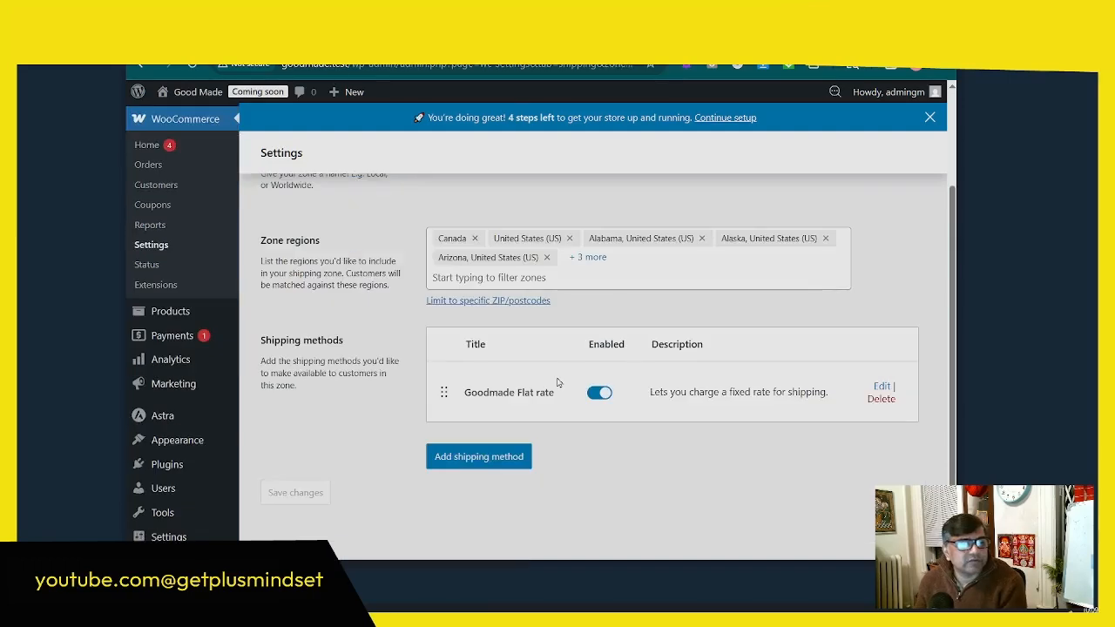
Step: Check the US Canada zone's flat rate setup without changing it, then return to the shipping zones list and review it
left_click(882, 386)
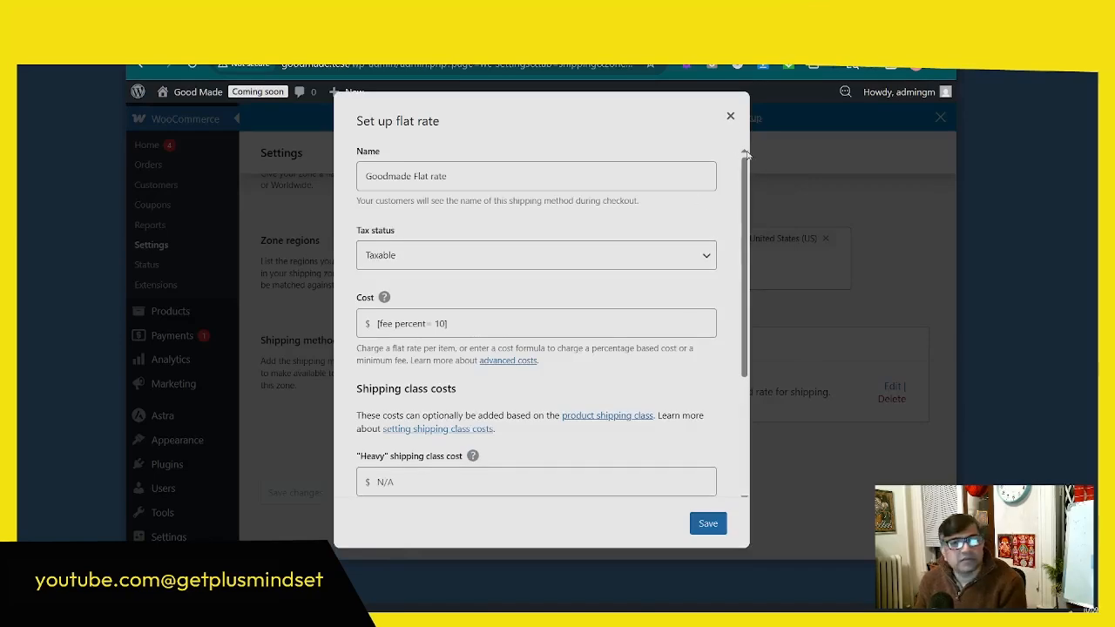
left_click(730, 116)
scroll(794, 356, "up", 2)
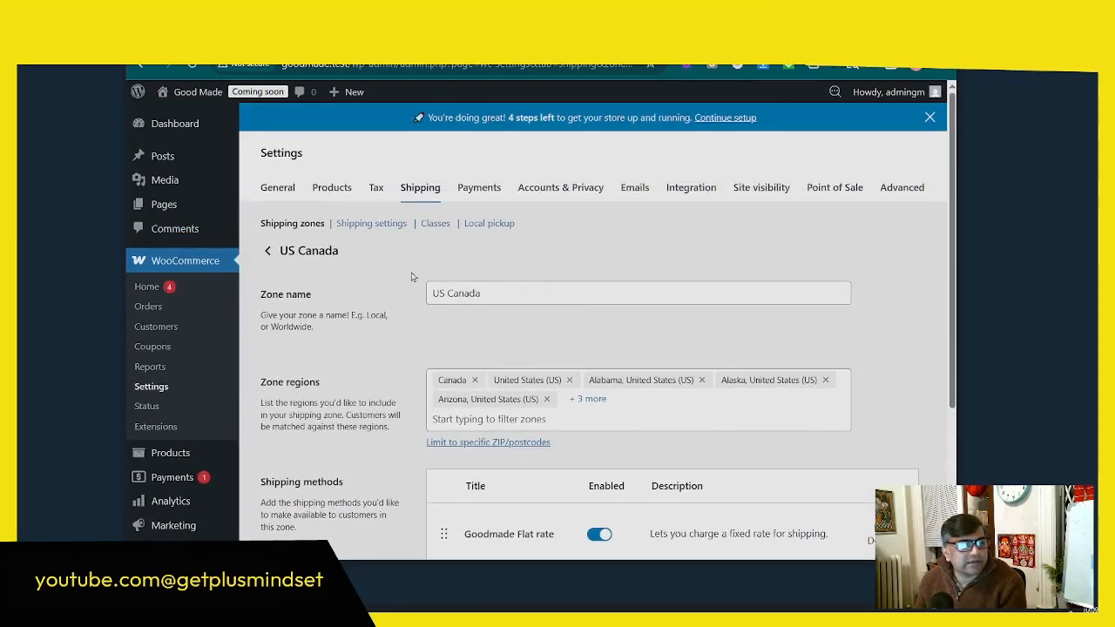
left_click(293, 224)
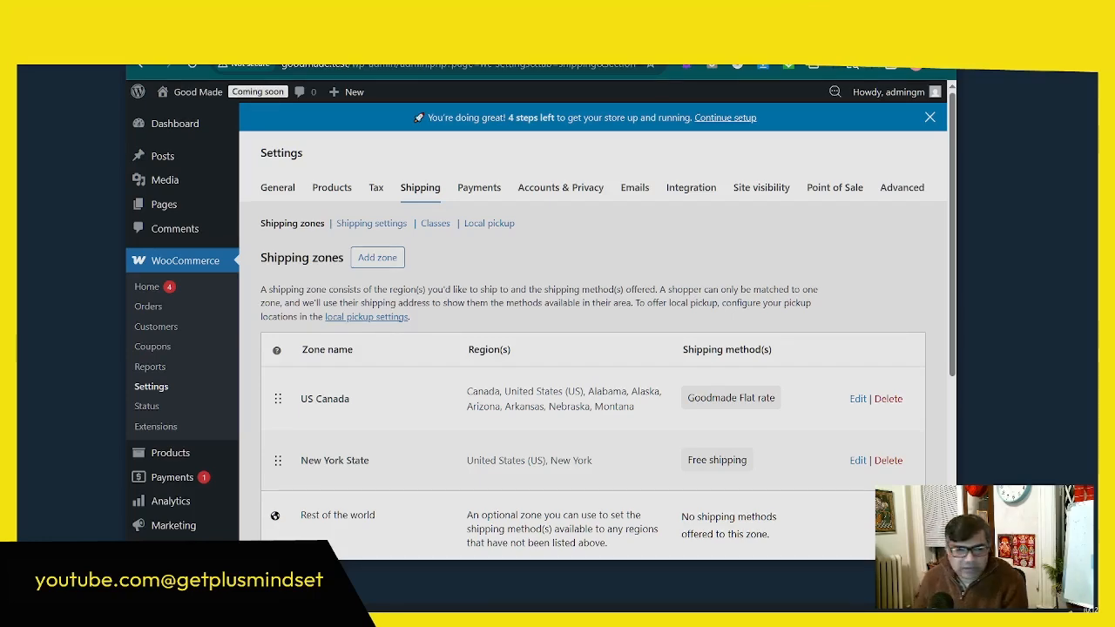
scroll(628, 378, "down", 3)
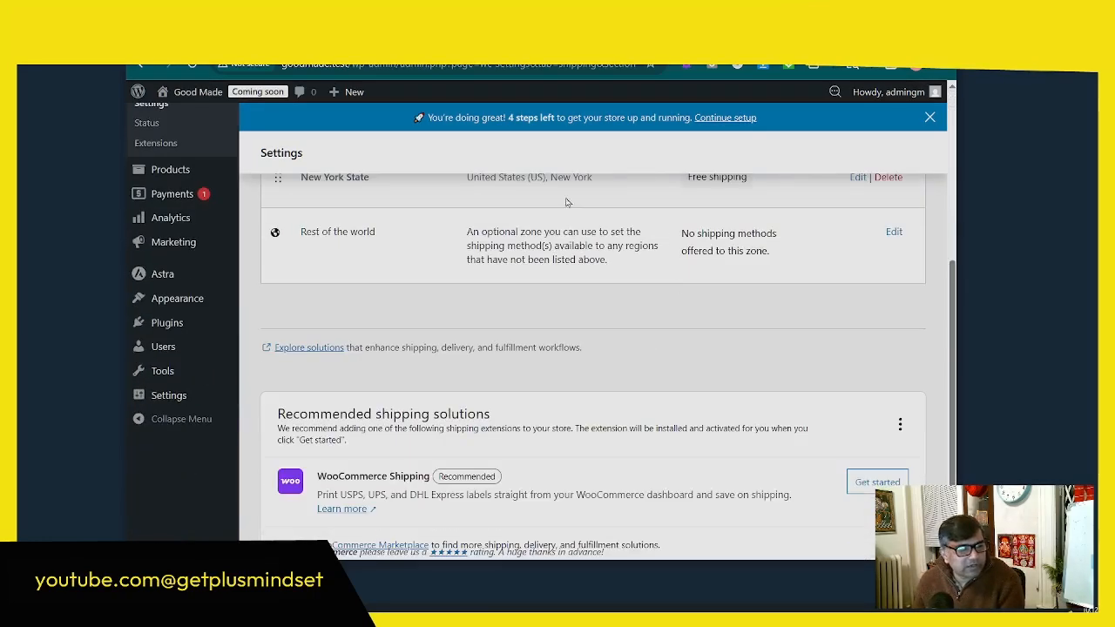
scroll(585, 435, "up", 3)
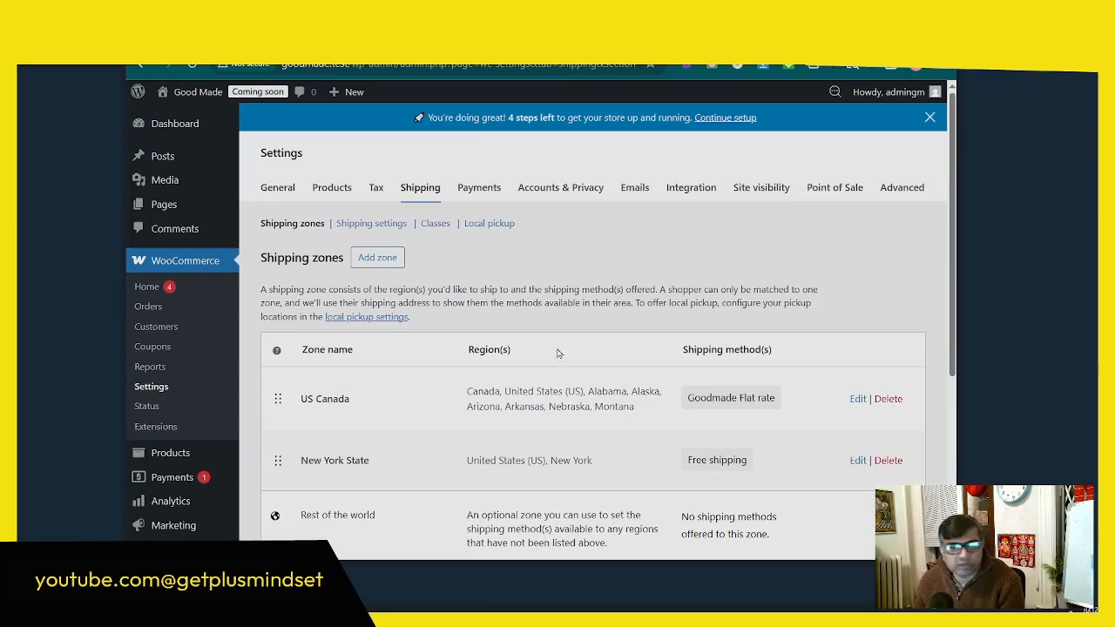
Step: Review the store's payment providers and open the offline payment methods
left_click(489, 190)
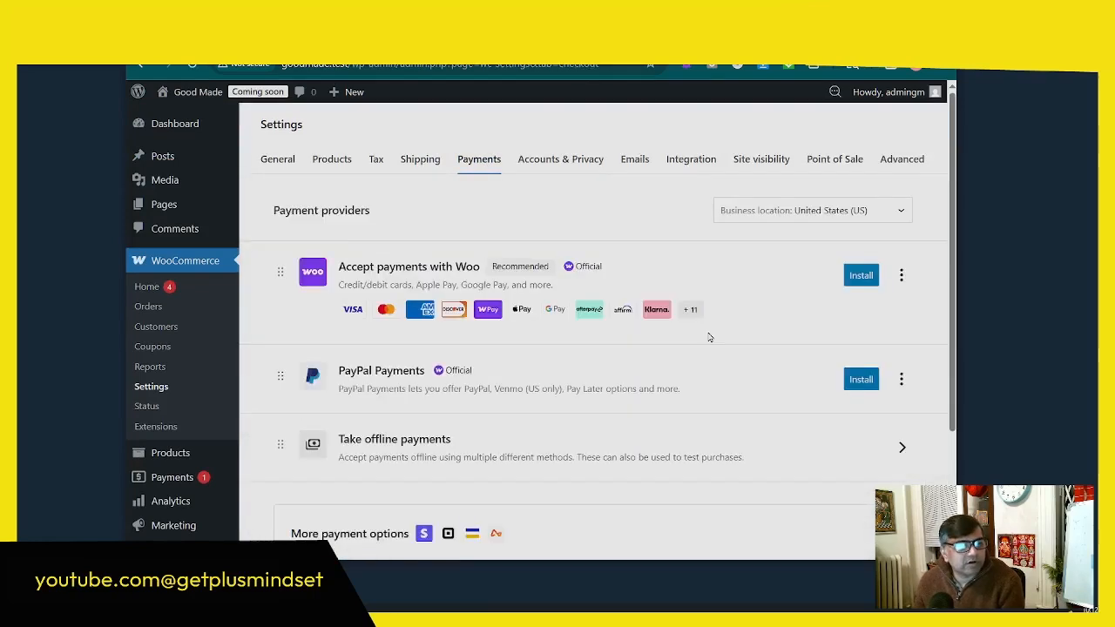
scroll(706, 338, "down", 2)
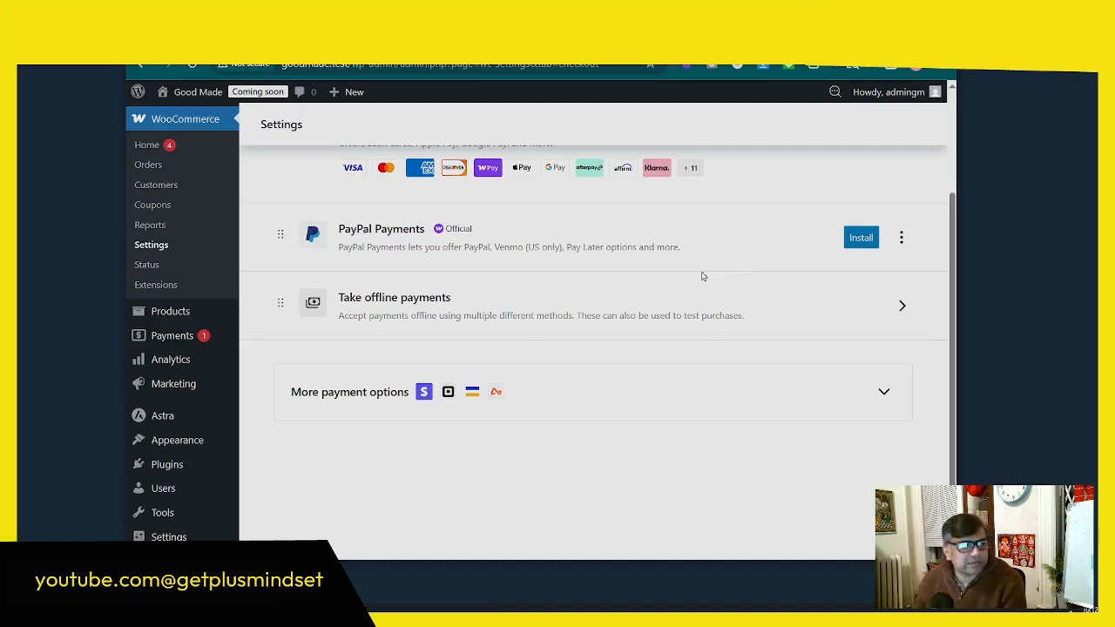
scroll(566, 327, "up", 2)
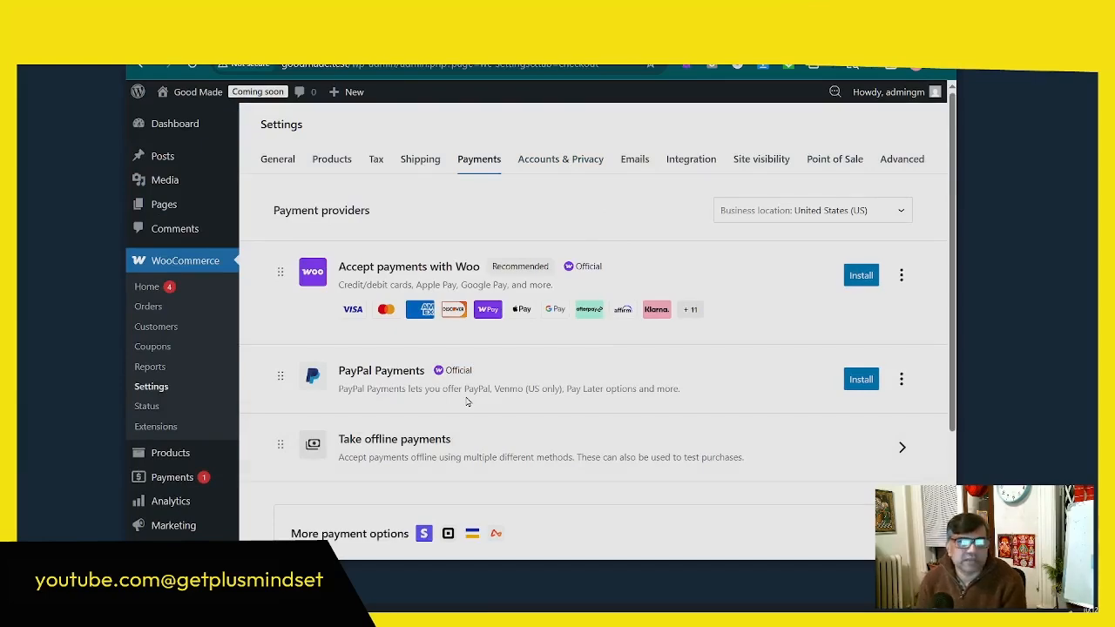
scroll(469, 401, "down", 2)
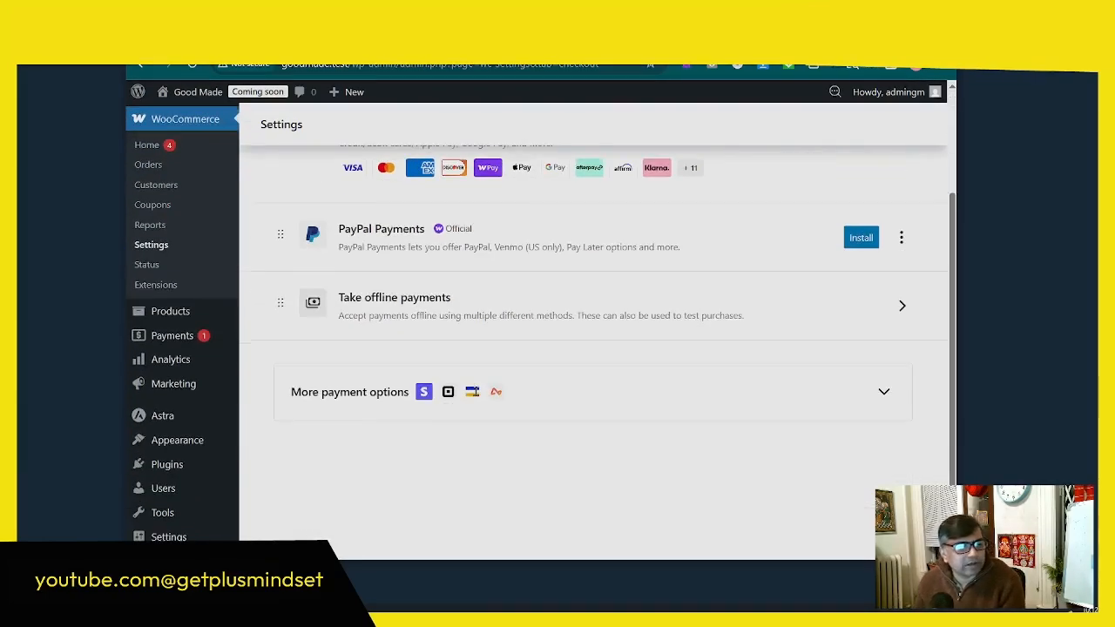
left_click(605, 313)
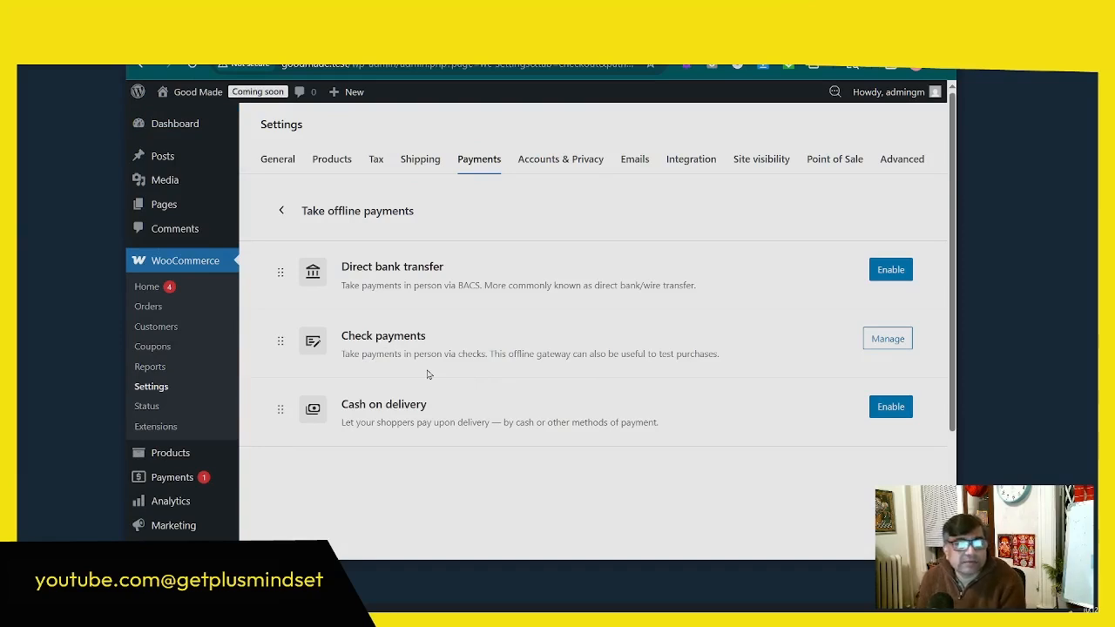
Step: Look through the store details in the Point of Sale settings
left_click(835, 162)
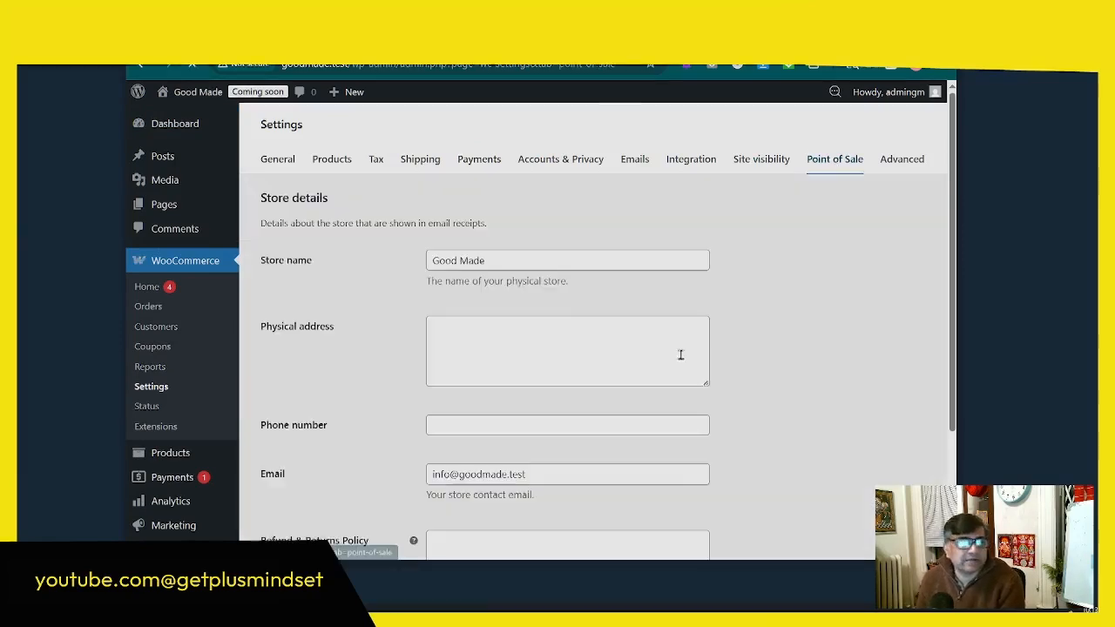
scroll(768, 398, "down", 3)
scroll(767, 399, "up", 3)
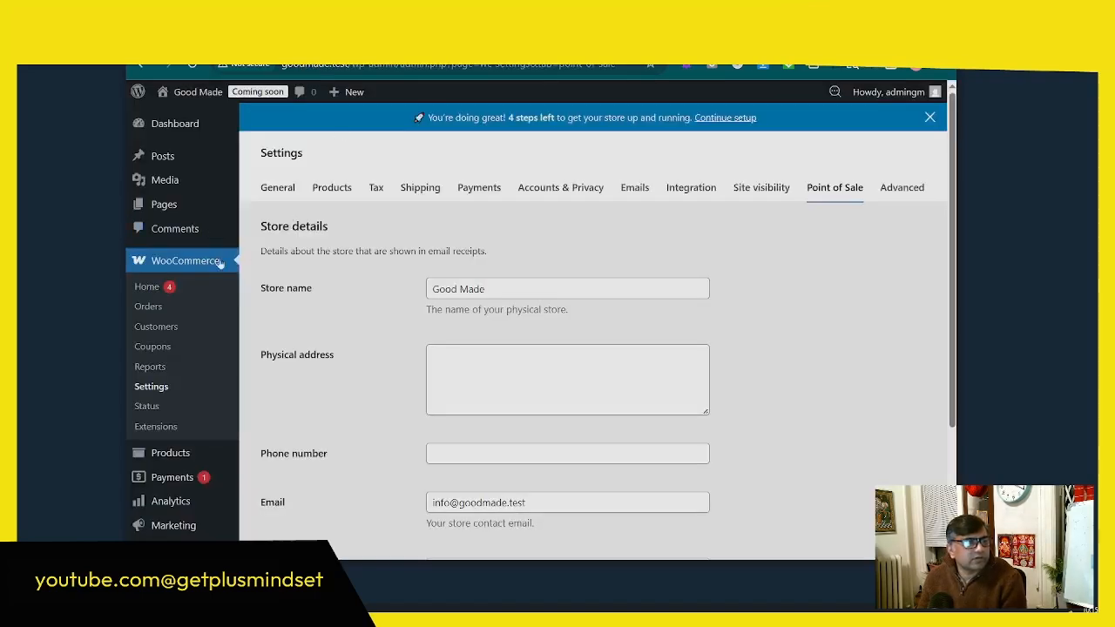
Step: Open the task for adding products from the WooCommerce home page and widen the browser window
left_click(154, 291)
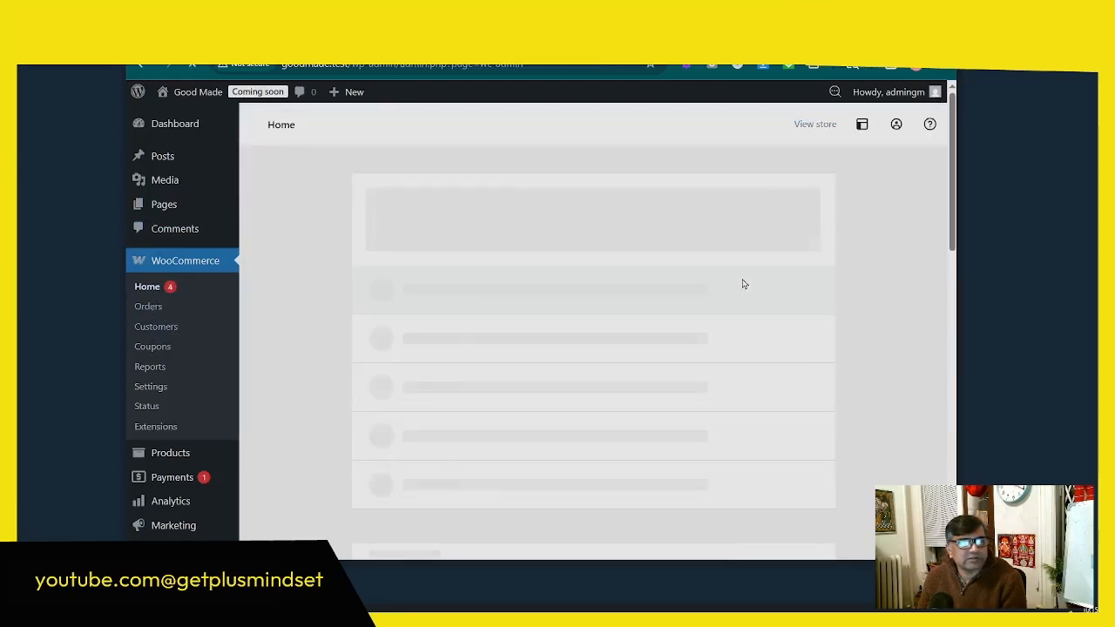
scroll(473, 192, "down", 3)
left_click(473, 192)
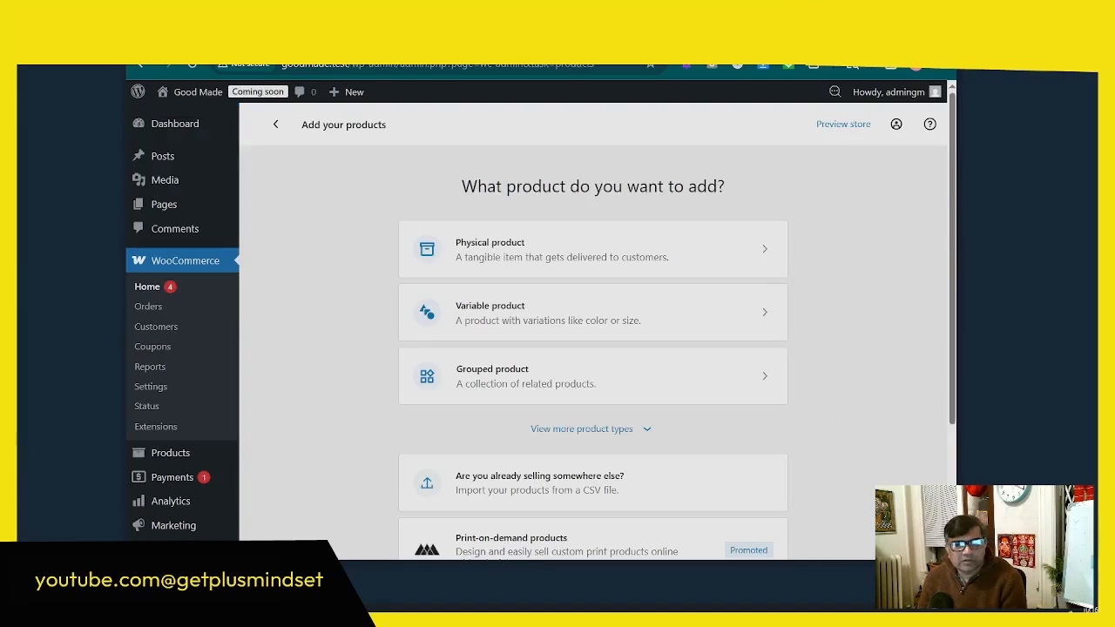
left_click_drag(961, 481, 1049, 479)
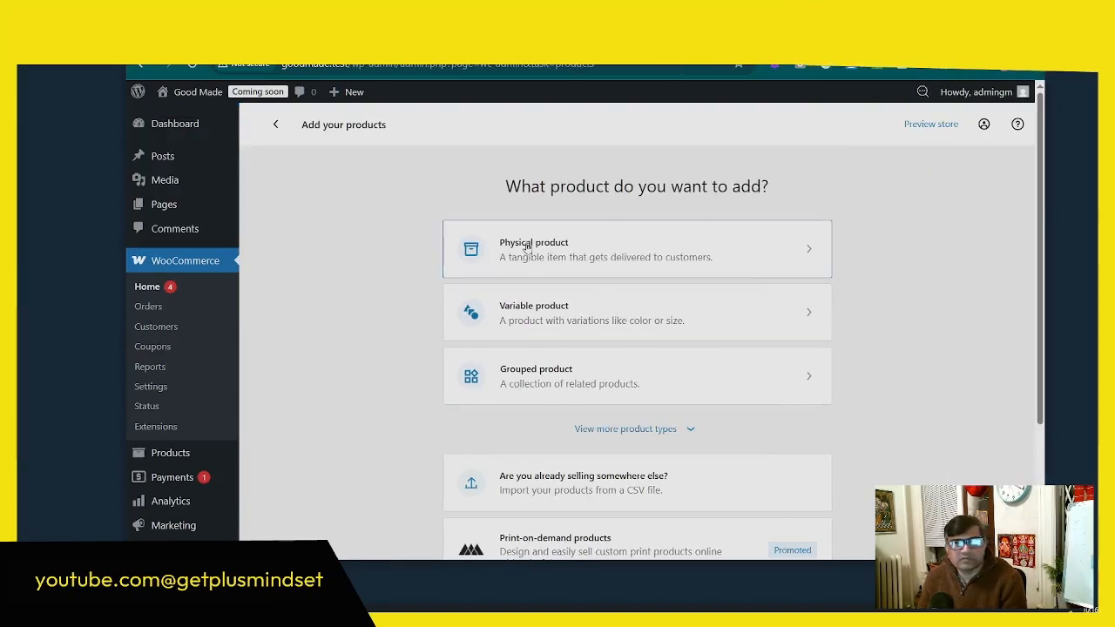
Step: Show all product types and compare the physical, variable, grouped, digital and external options, along with the sample product and import choices
left_click(630, 428)
scroll(523, 349, "down", 2)
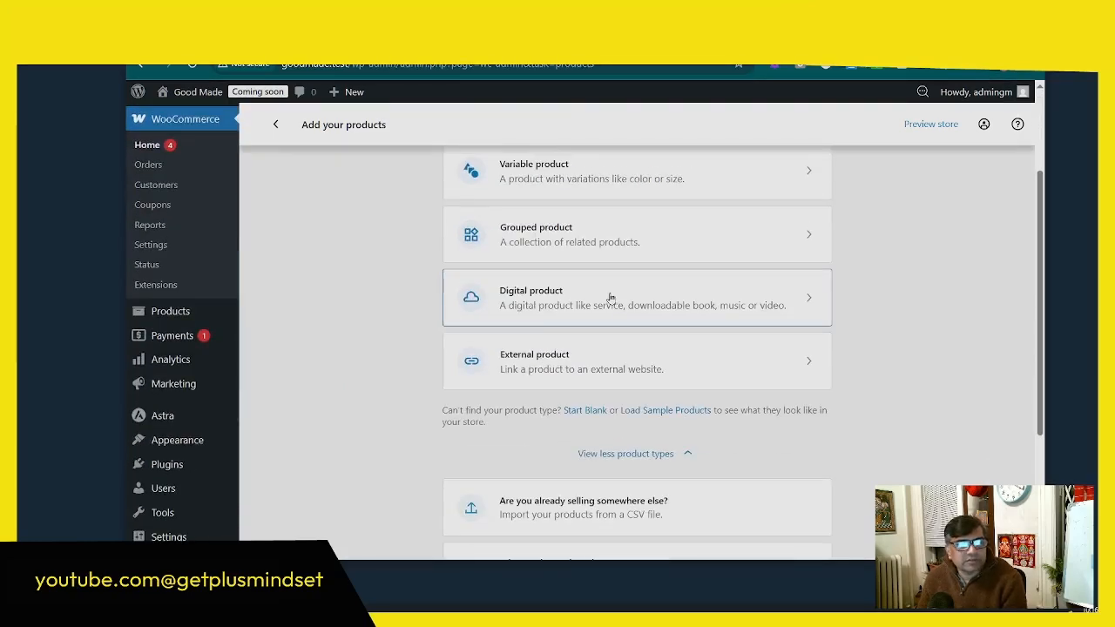
scroll(601, 372, "up", 2)
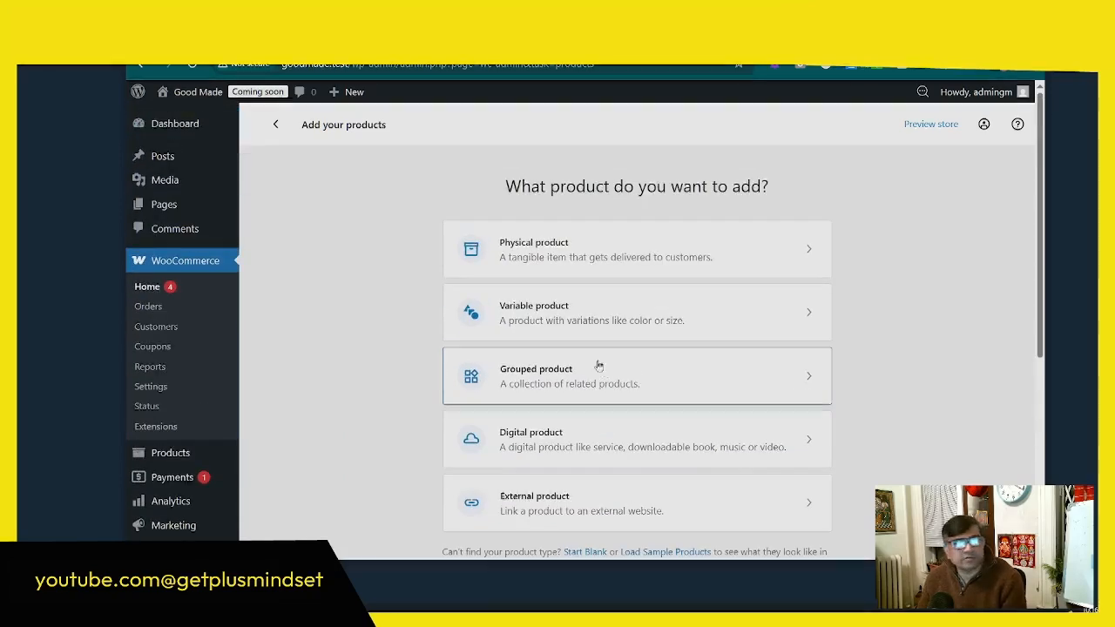
scroll(523, 418, "down", 2)
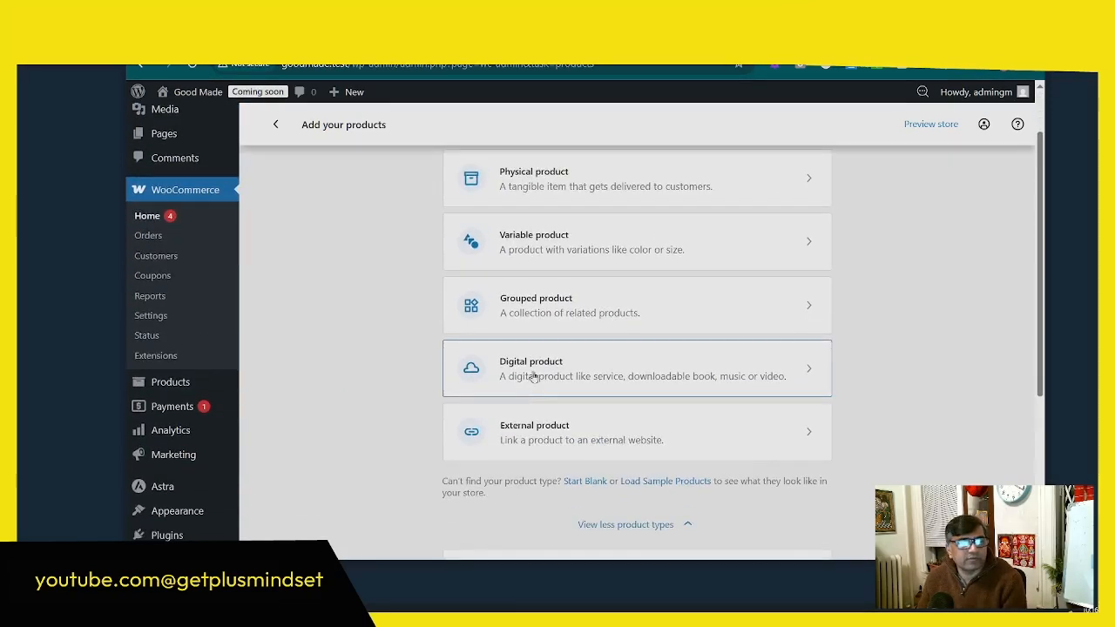
scroll(622, 114, "up", 2)
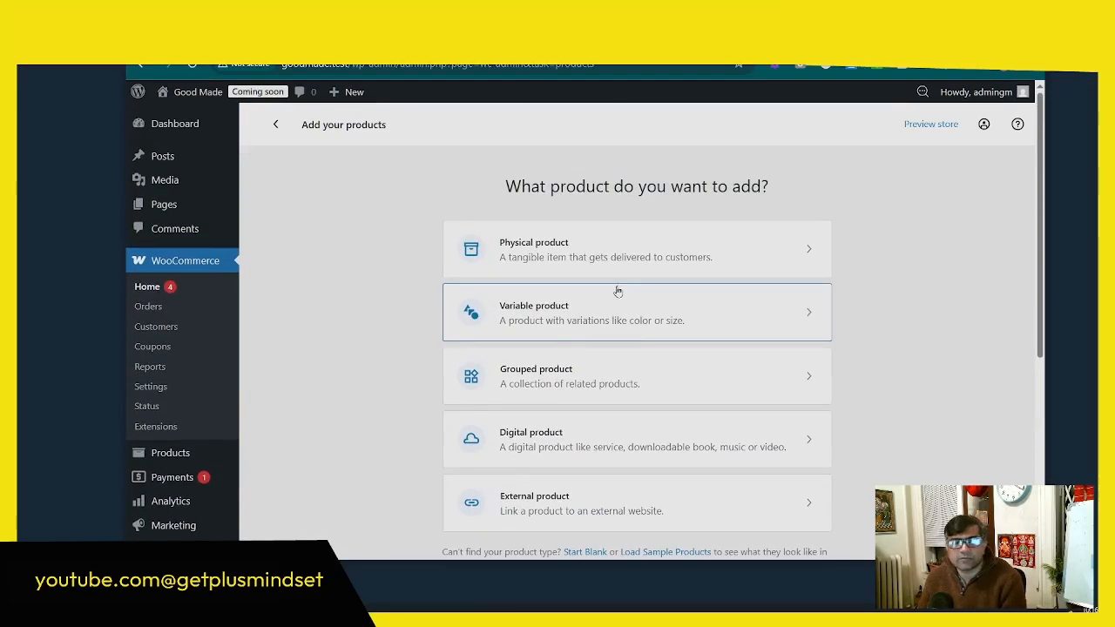
scroll(622, 289, "down", 3)
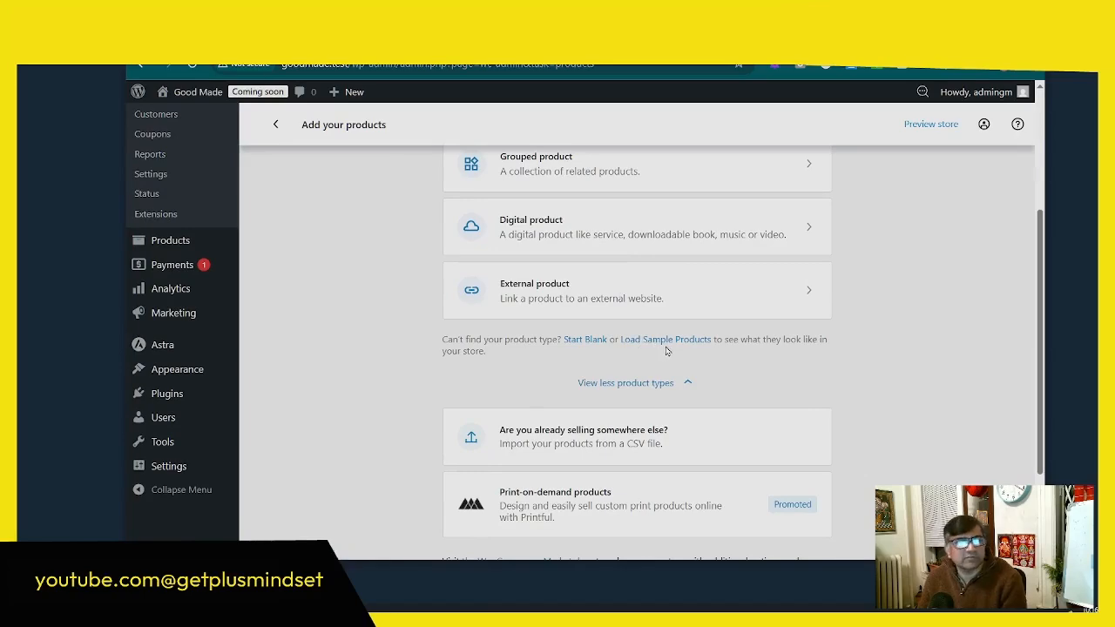
scroll(667, 351, "up", 3)
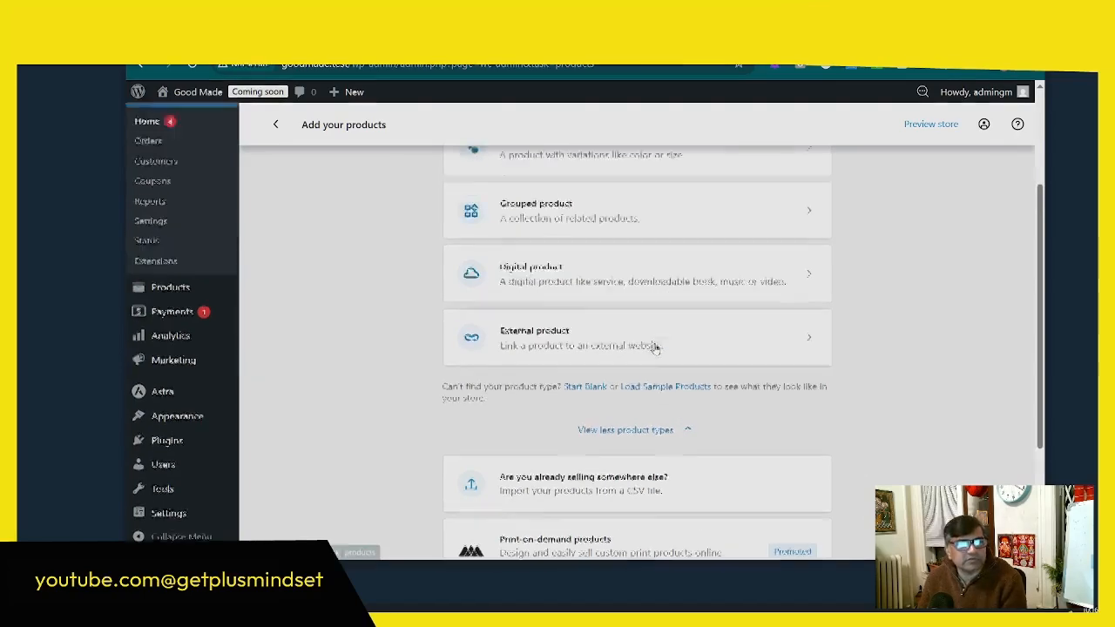
scroll(590, 241, "down", 3)
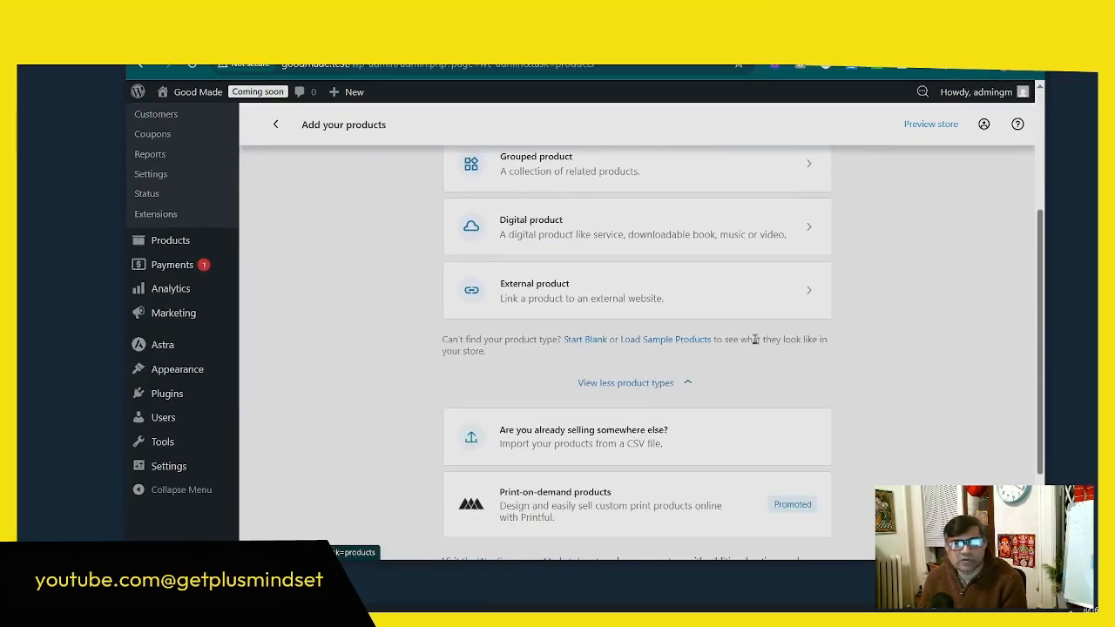
scroll(811, 336, "up", 2)
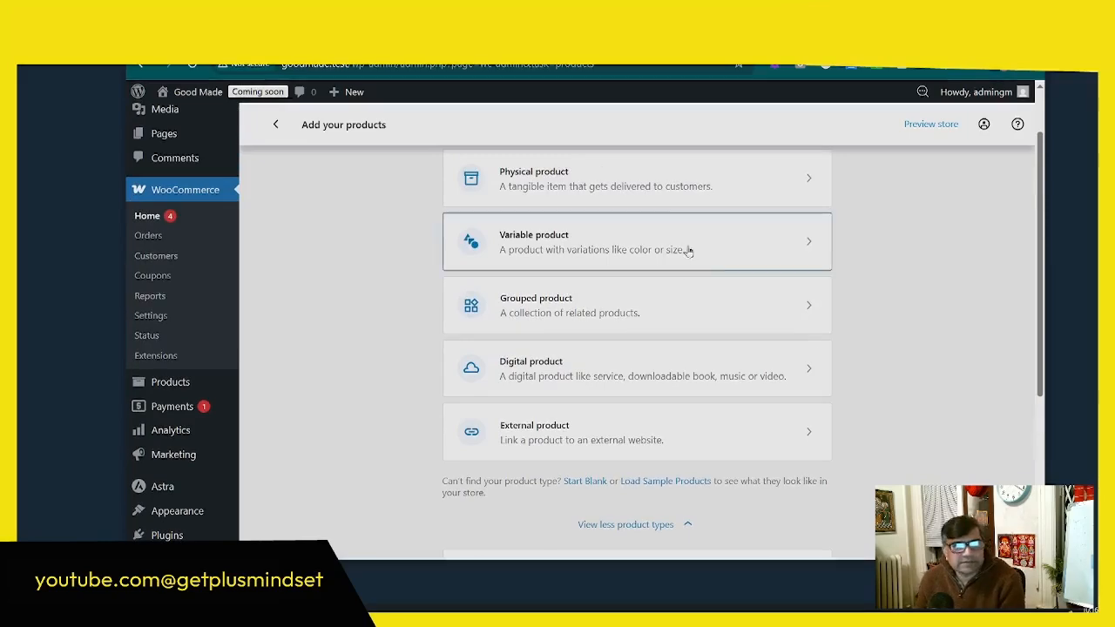
scroll(665, 325, "up", 1)
scroll(664, 325, "down", 2)
scroll(660, 319, "up", 3)
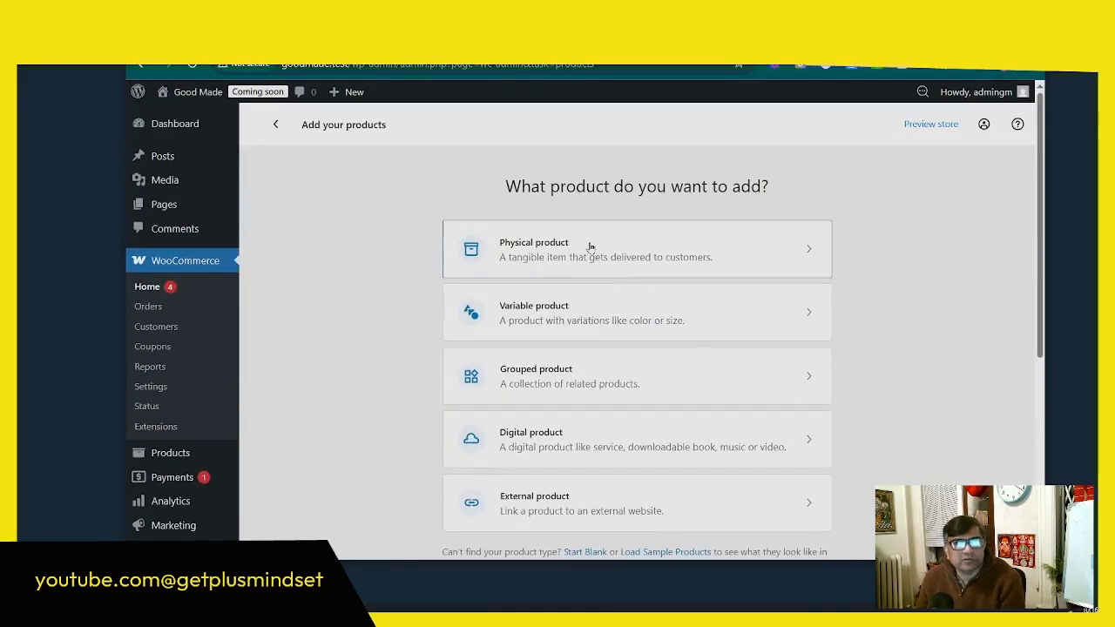
scroll(635, 256, "down", 3)
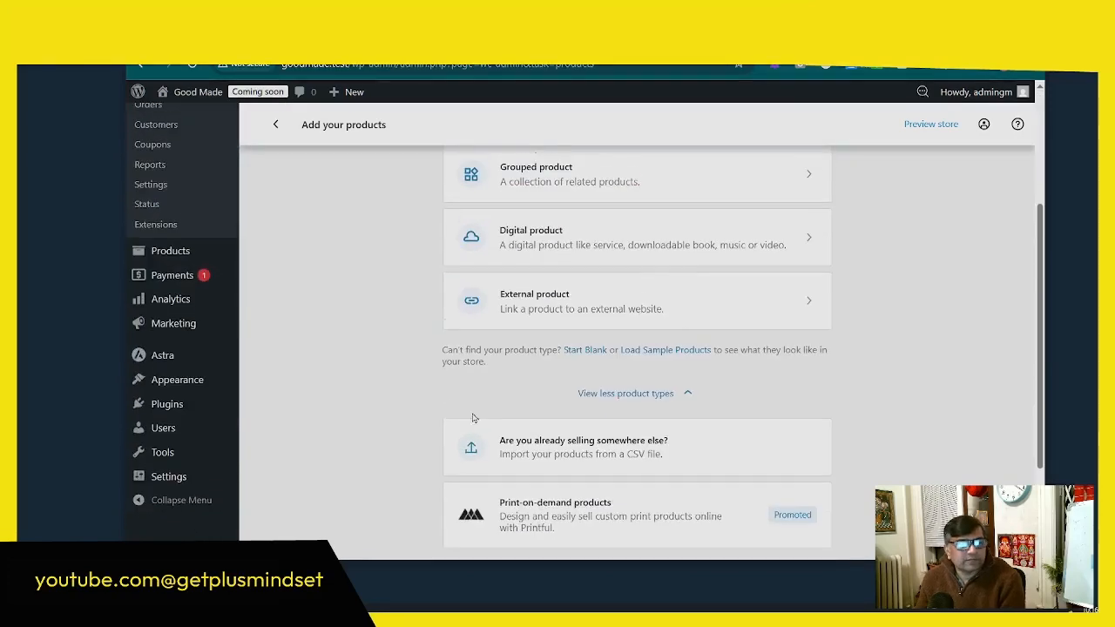
scroll(635, 256, "up", 3)
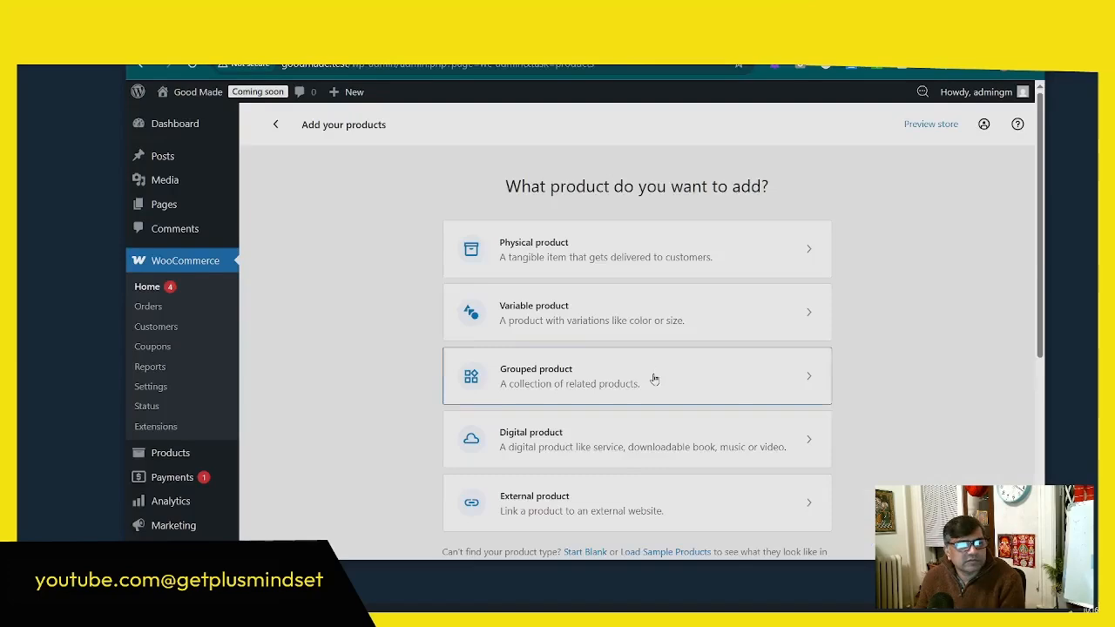
Step: Load WooCommerce's sample products into the store and confirm their import
scroll(654, 379, "down", 3)
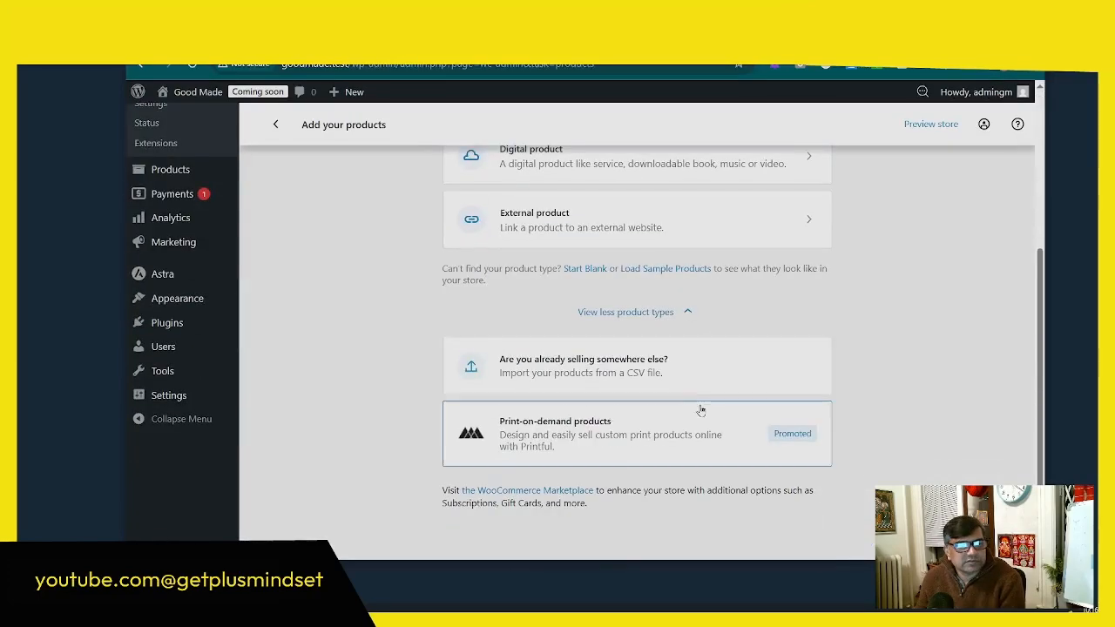
left_click(666, 277)
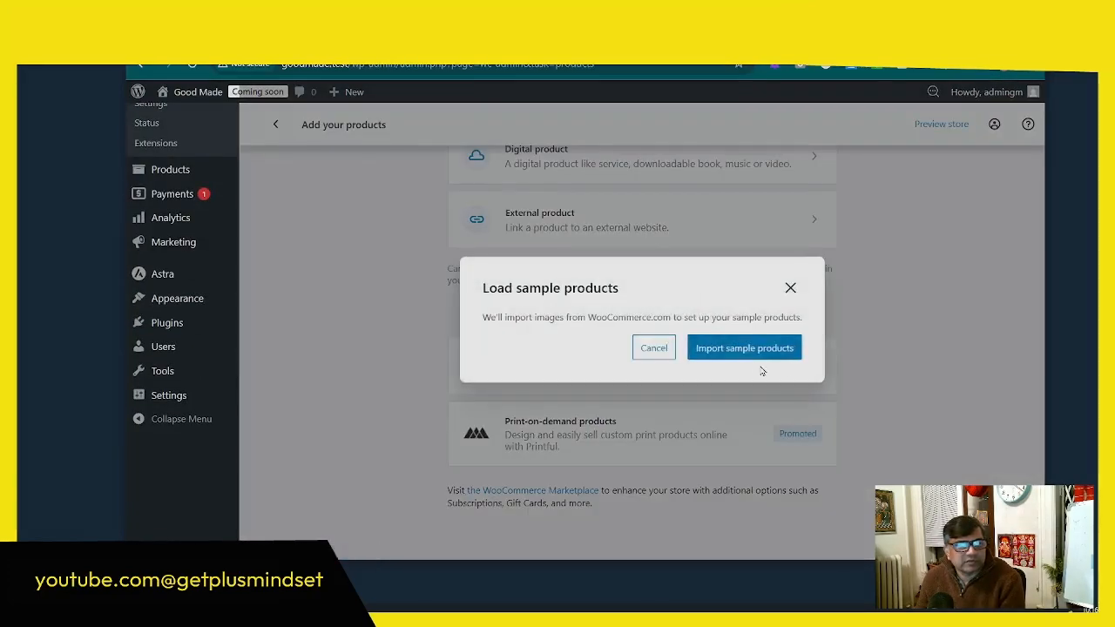
left_click(742, 348)
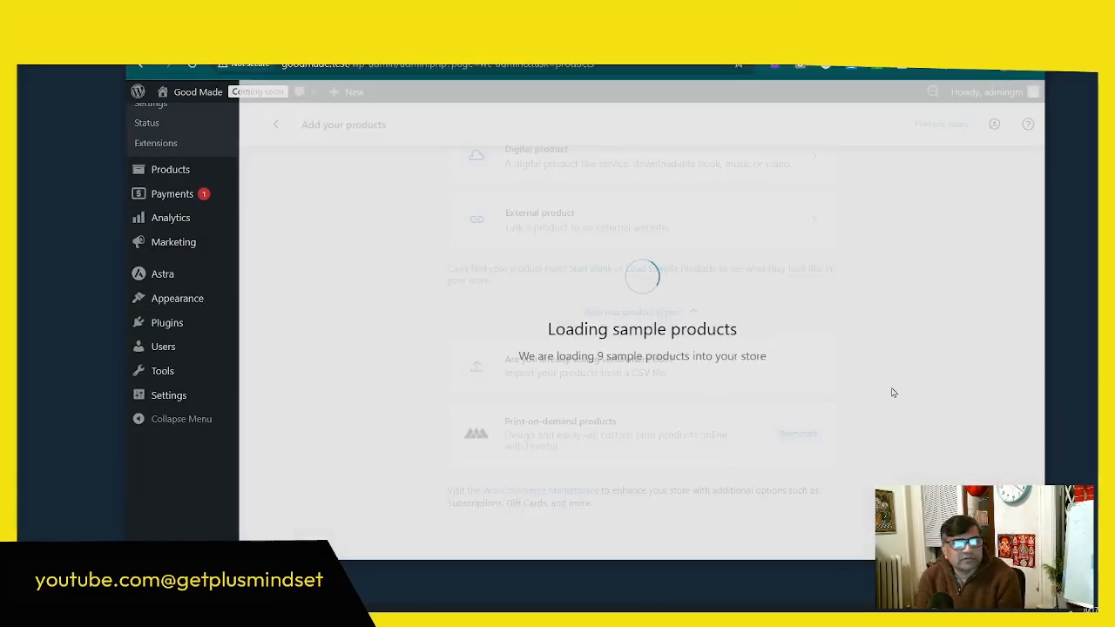
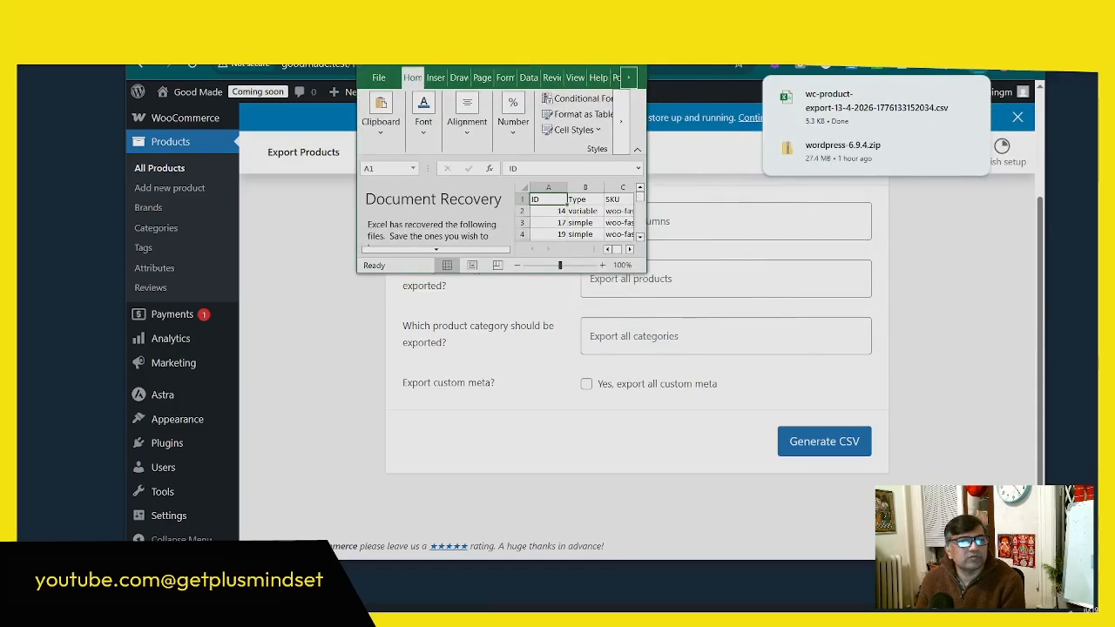
Step: Maximize the exported product CSV in Excel and review its columns from ID through attributes, including the image URLs
left_click(608, 59)
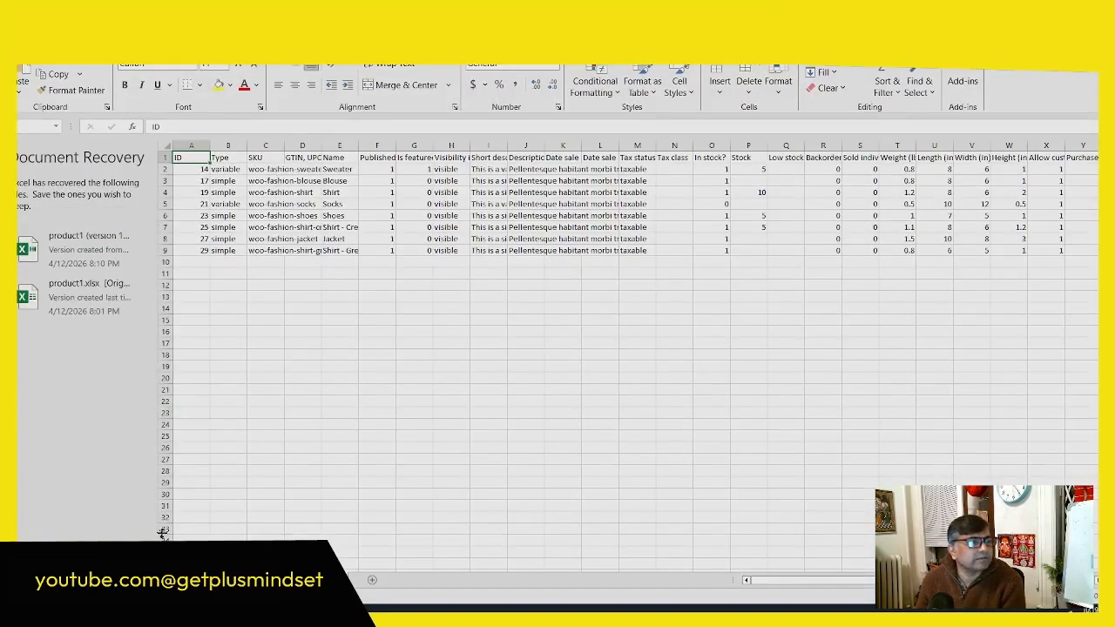
left_click(163, 533)
left_click(405, 272)
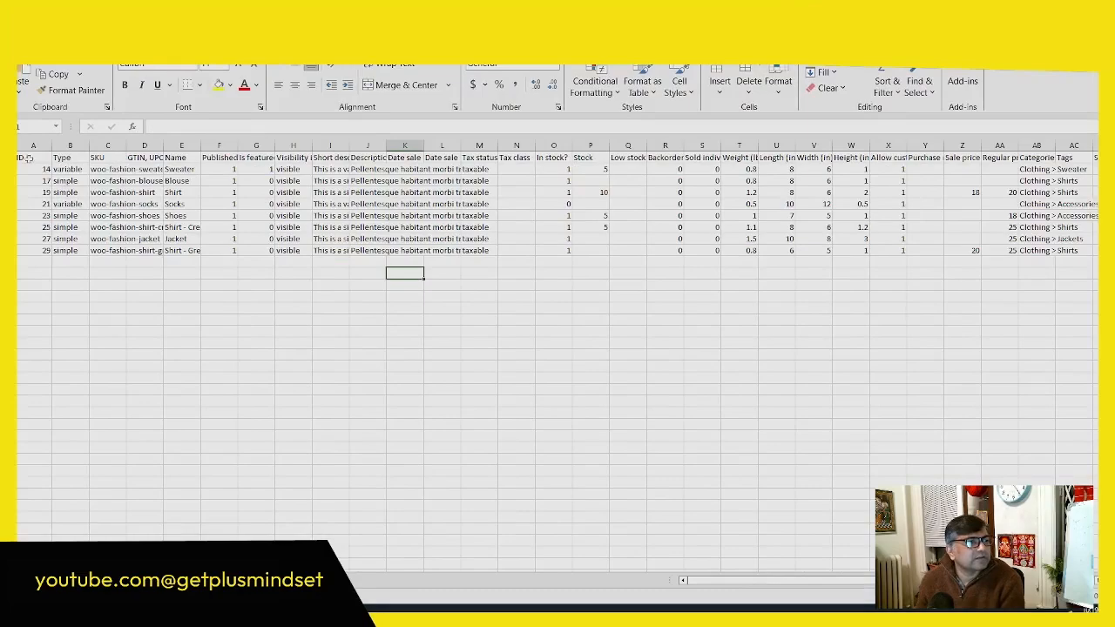
left_click(28, 158)
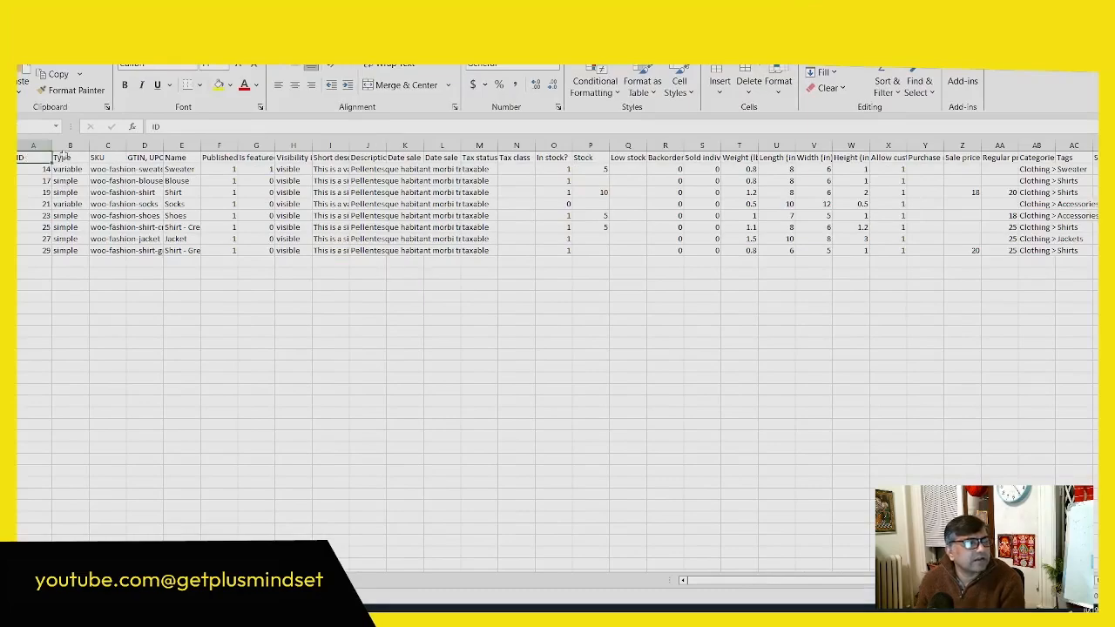
scroll(211, 242, "up", 5)
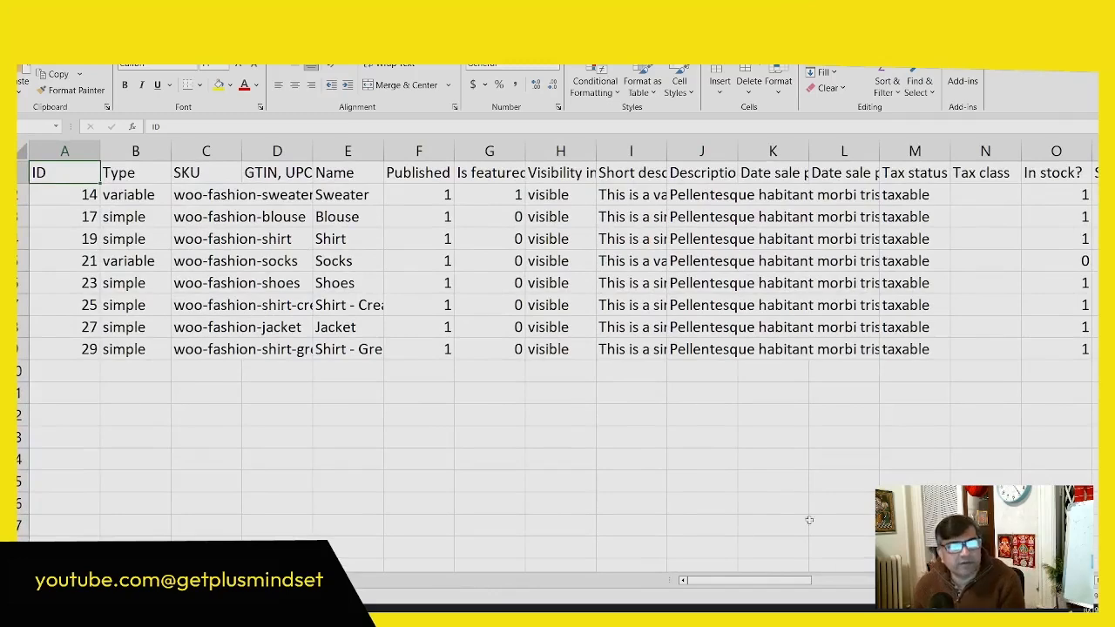
left_click_drag(767, 581, 903, 590)
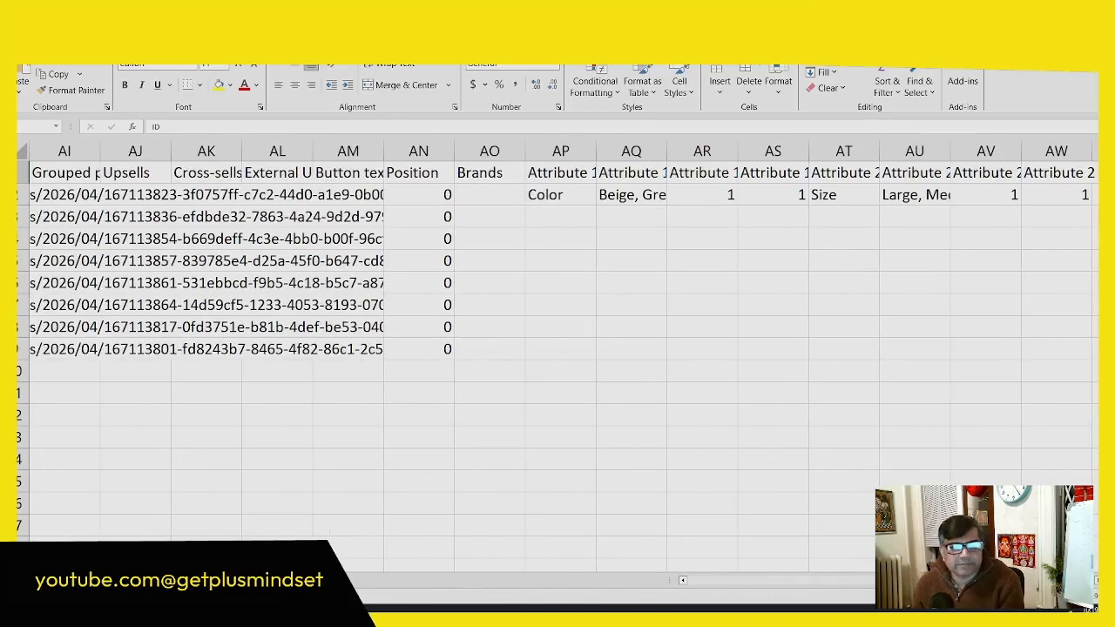
left_click_drag(1002, 581, 904, 581)
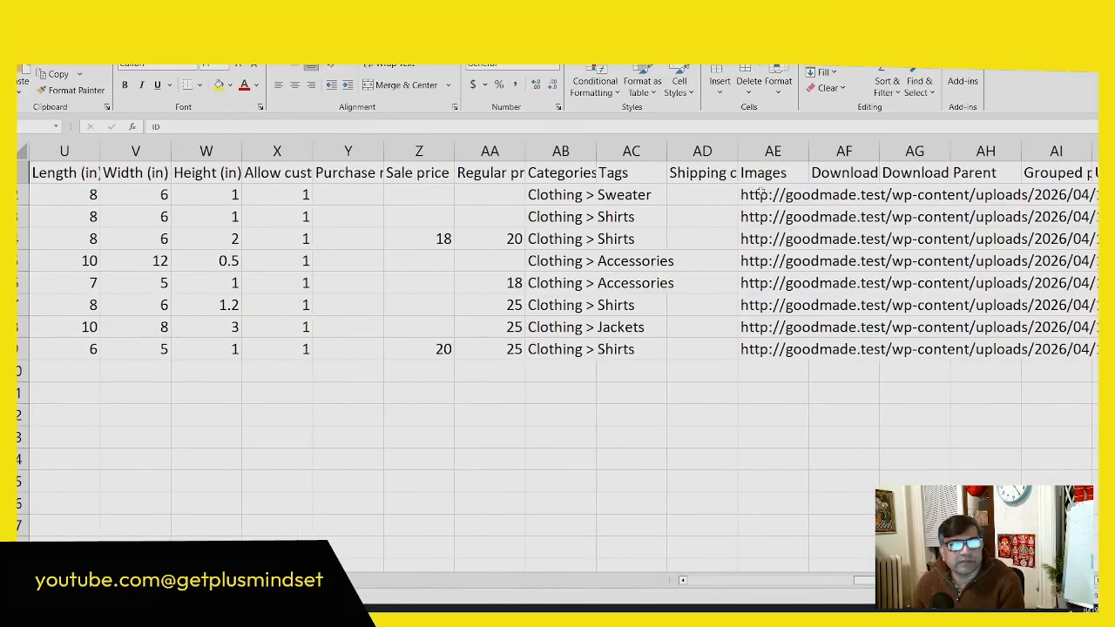
left_click(760, 193)
left_click(773, 289)
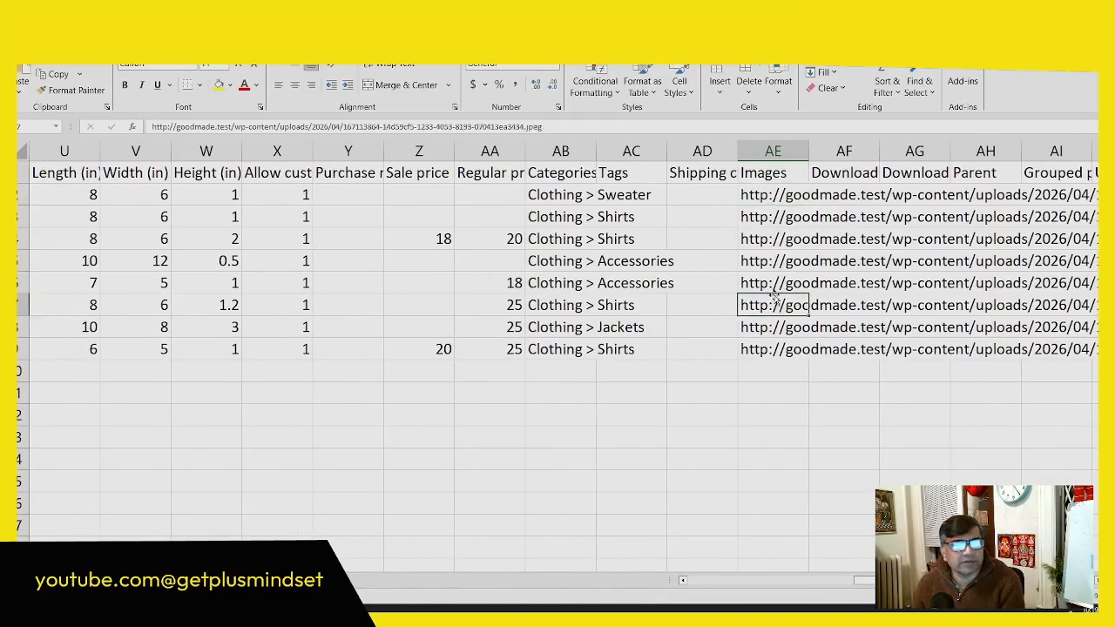
left_click(781, 353)
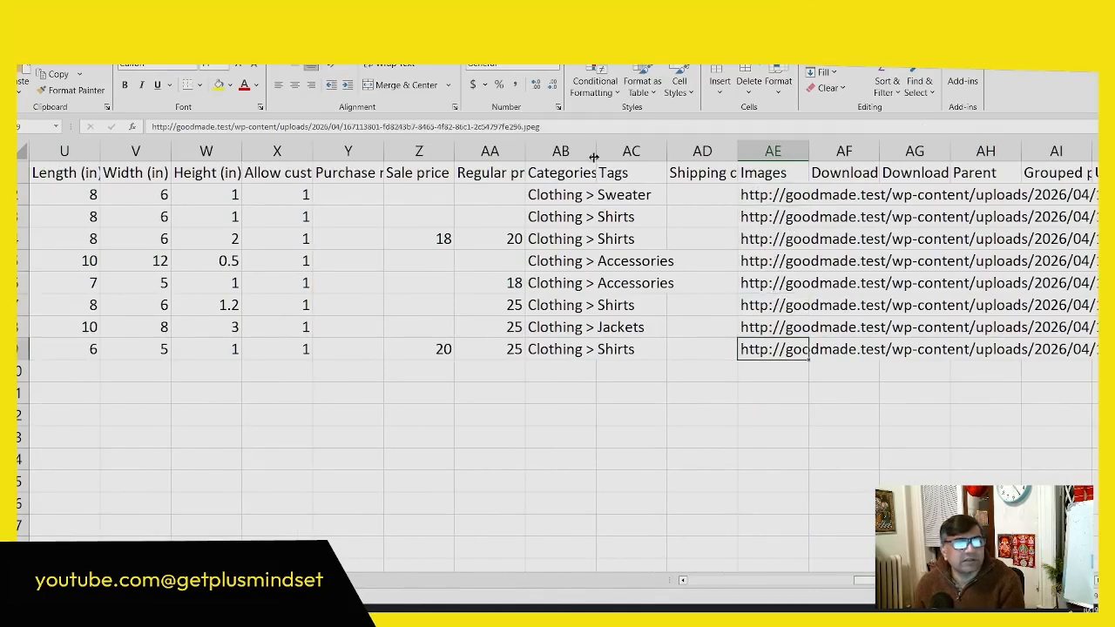
Step: Widen the Categories column in the exported CSV and review the category path of each product
left_click_drag(596, 154, 701, 154)
left_click(601, 197)
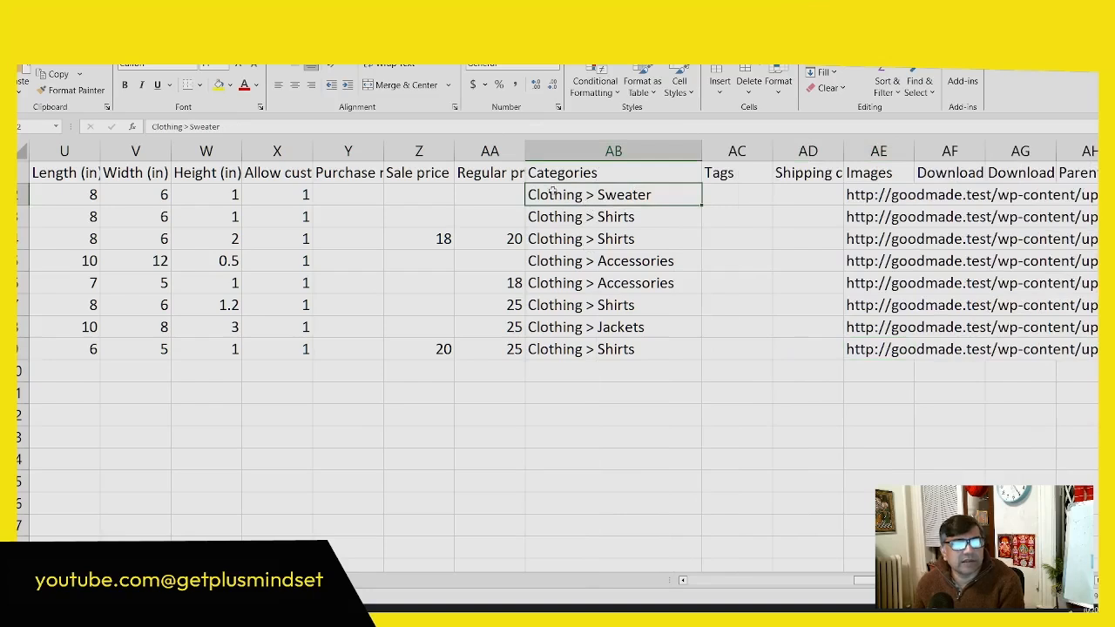
left_click_drag(610, 194, 603, 373)
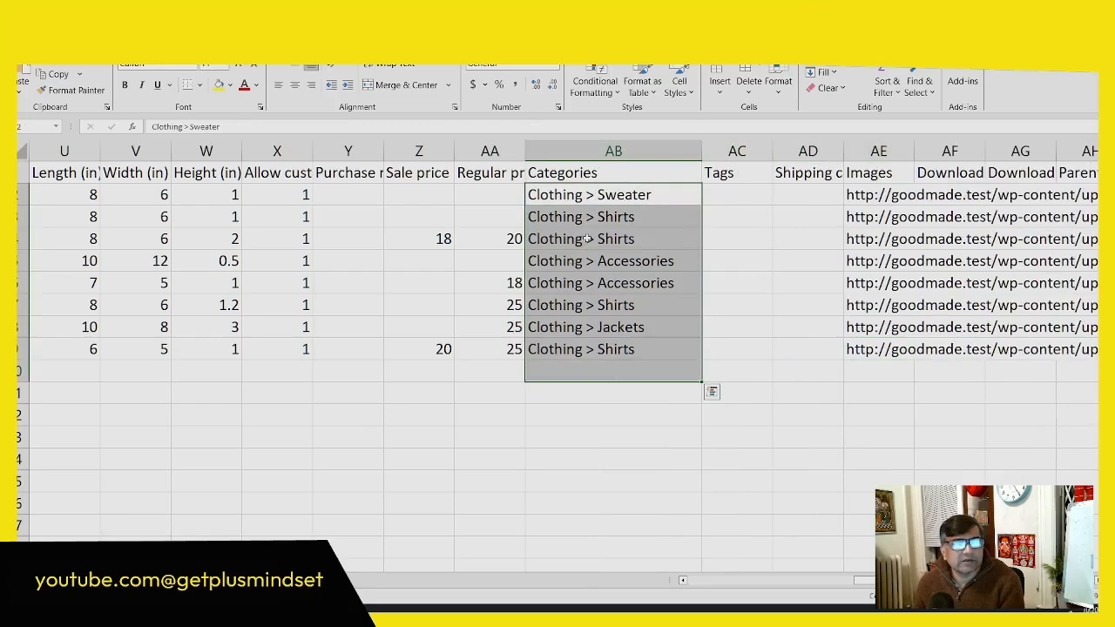
left_click_drag(894, 580, 902, 581)
left_click(550, 199)
left_click(550, 215)
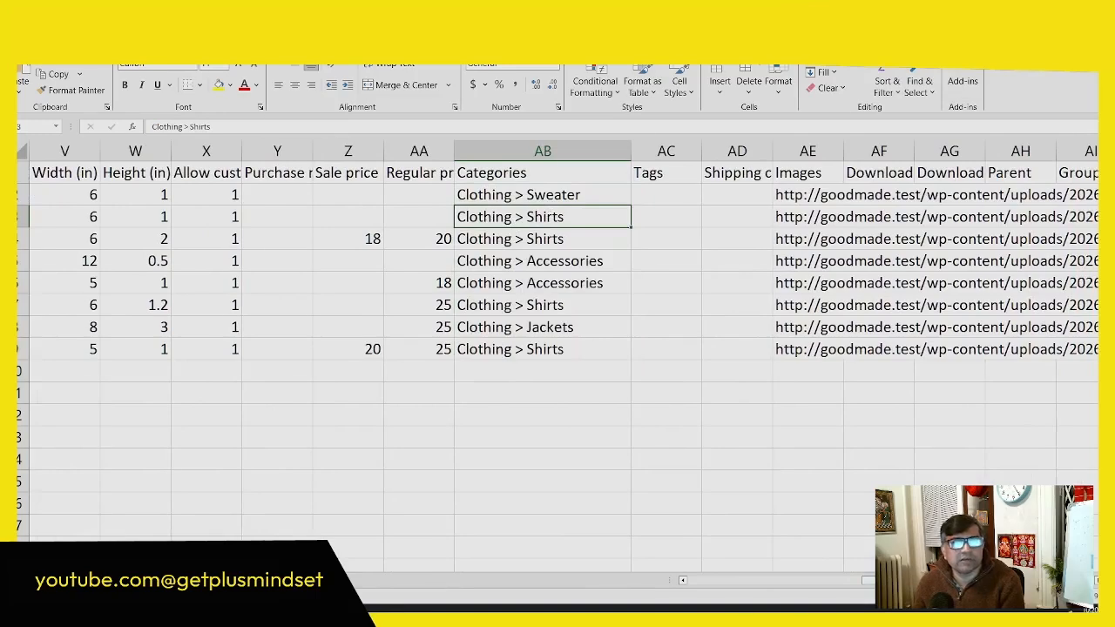
Step: Switch back to the store admin in the browser, start a new product named "Test product" and fill in its description
left_click(1011, 10)
scroll(843, 416, "up", 2)
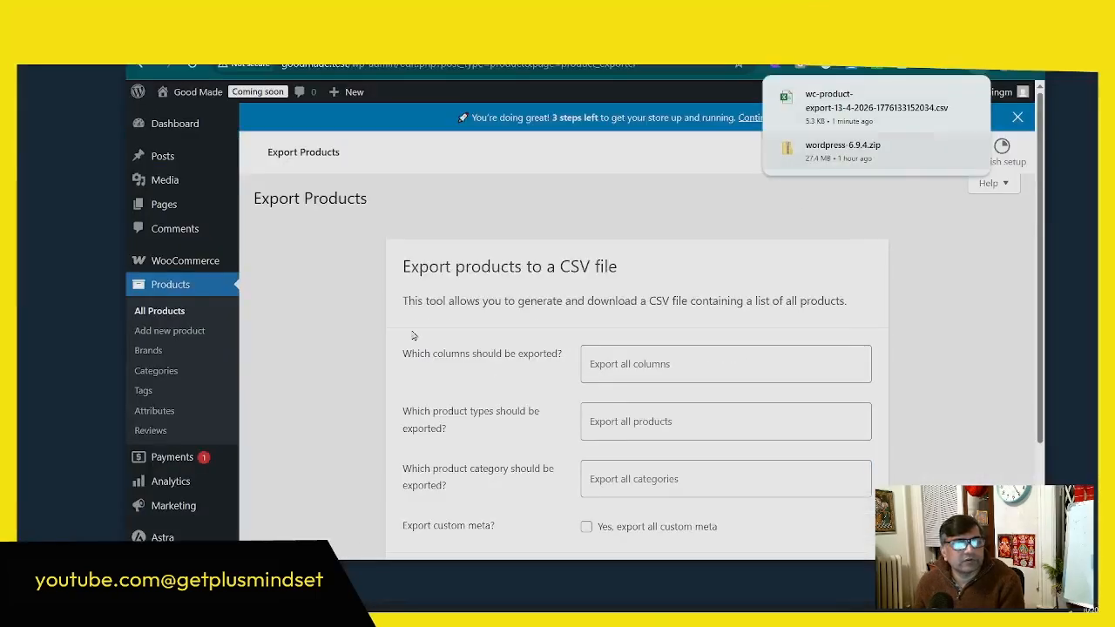
left_click(174, 332)
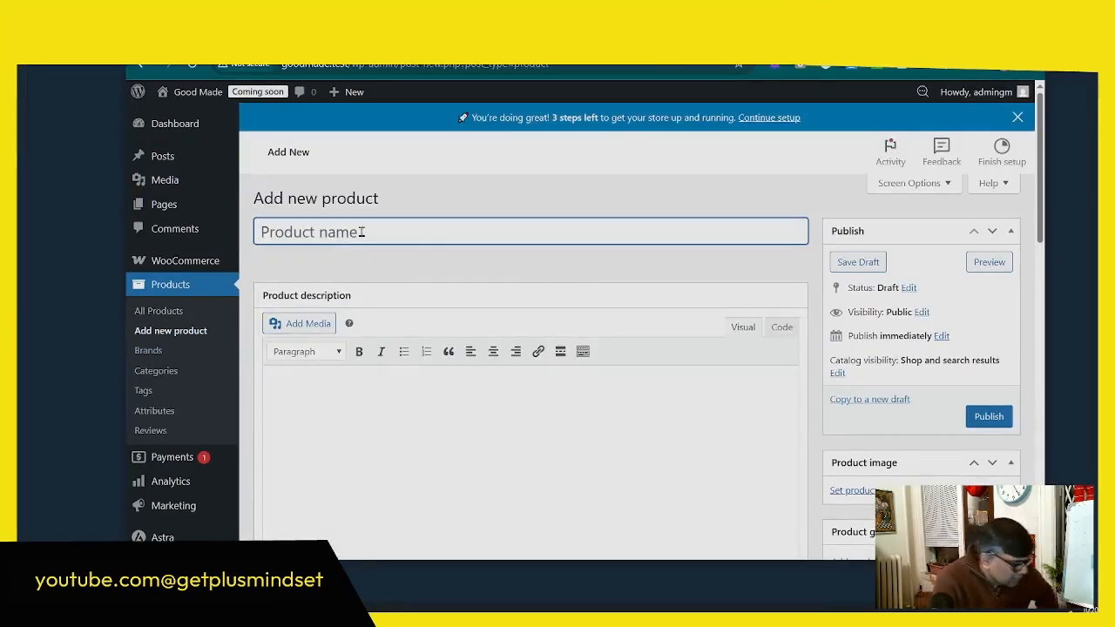
type("test product")
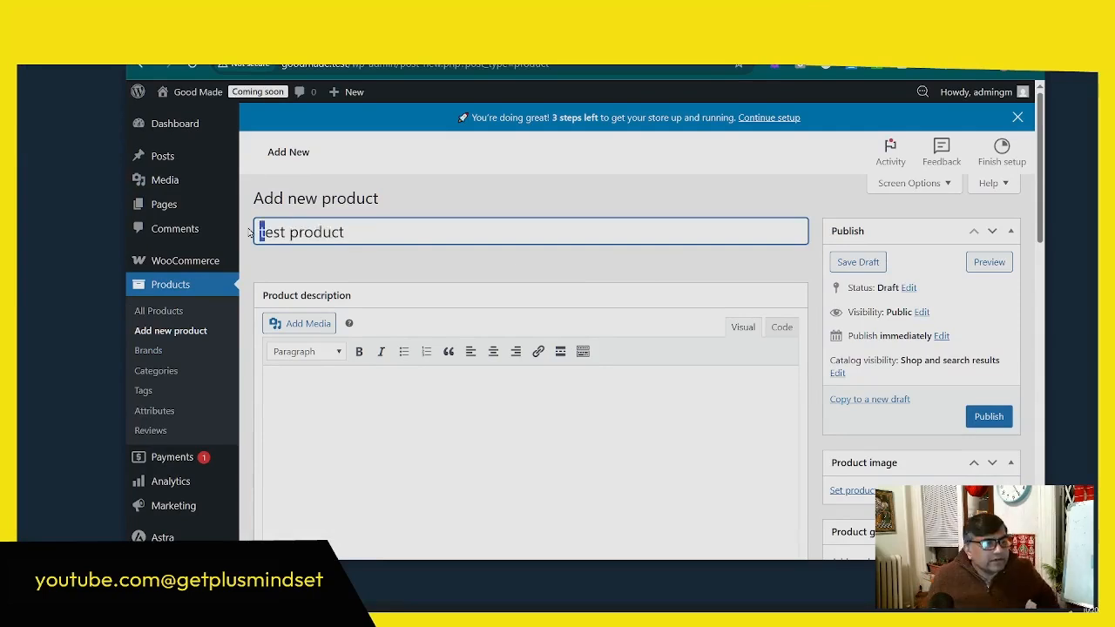
type("T")
left_click(361, 416)
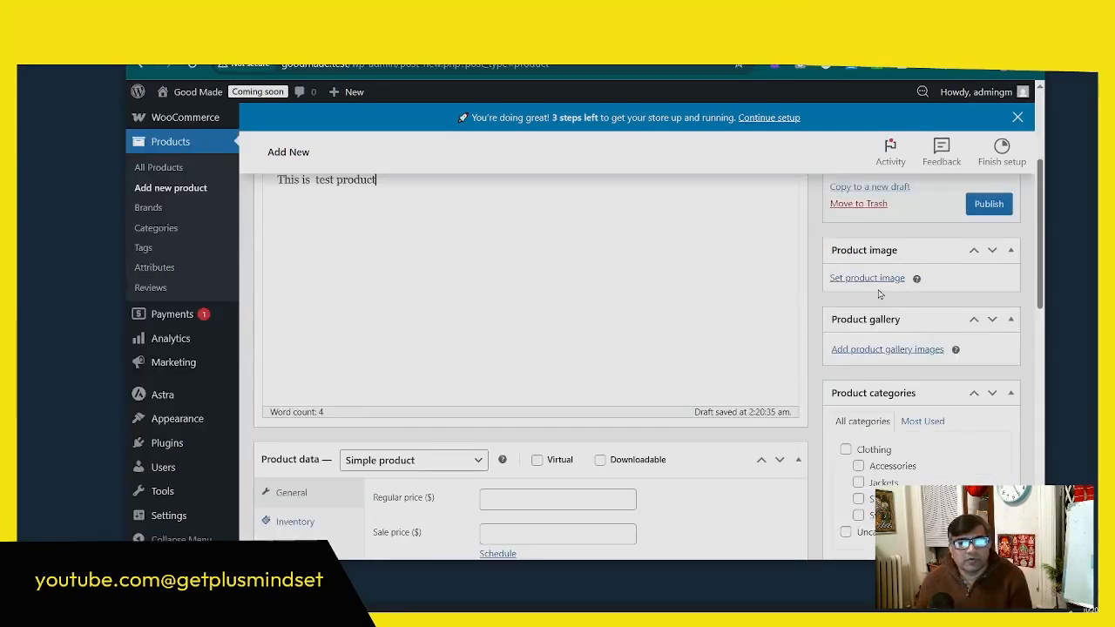
Step: Set the media library photo of the seated woman in the green sweater as the product image, leaving its alt text empty
left_click(876, 289)
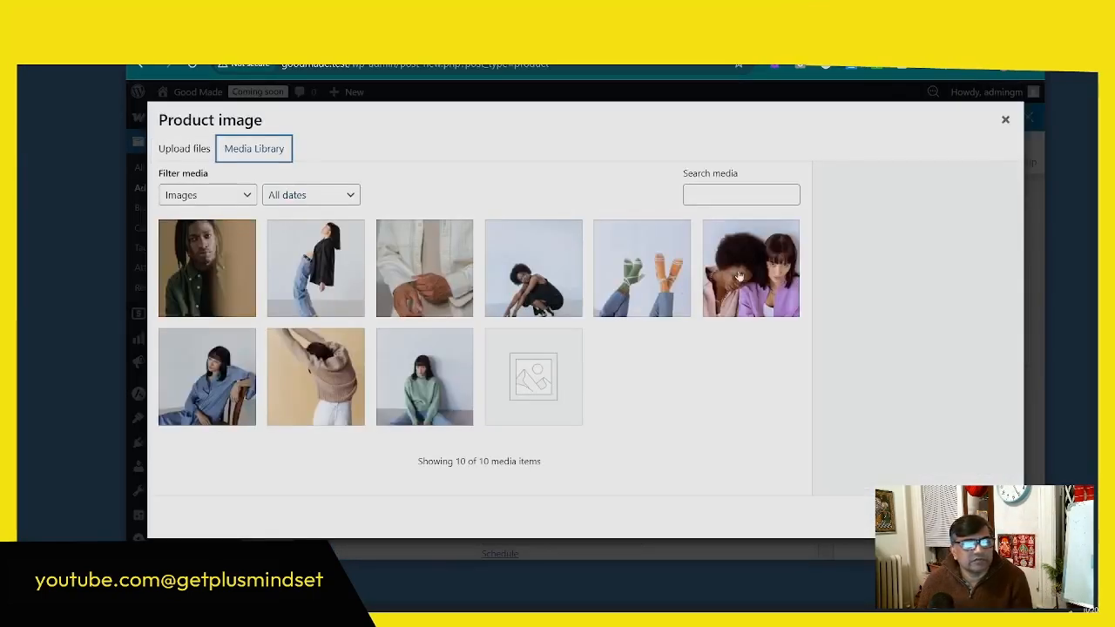
left_click(419, 370)
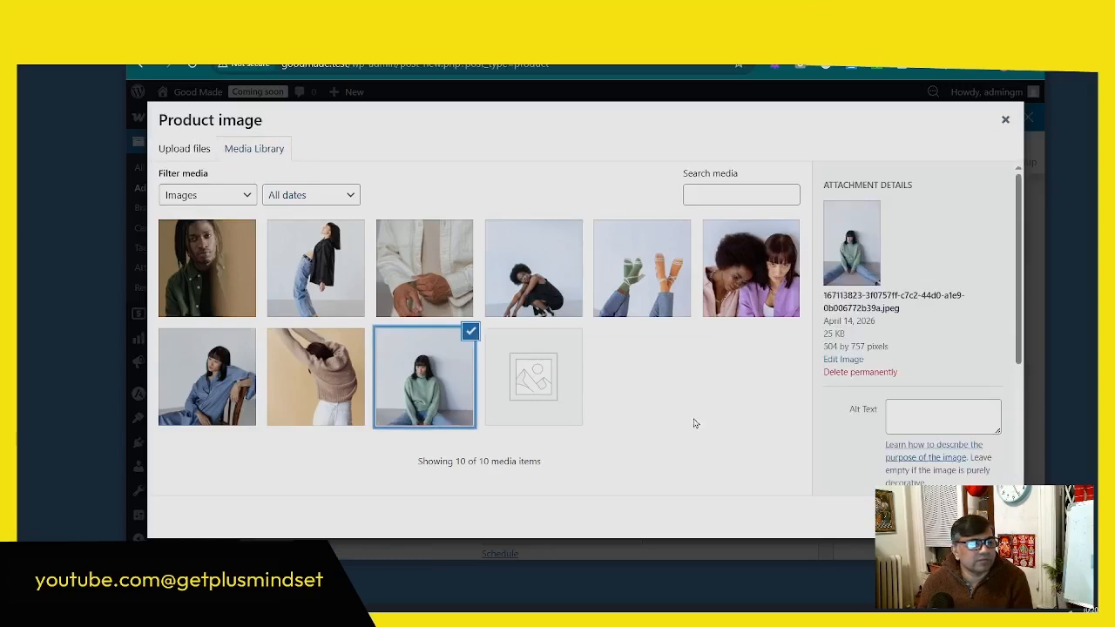
left_click(918, 410)
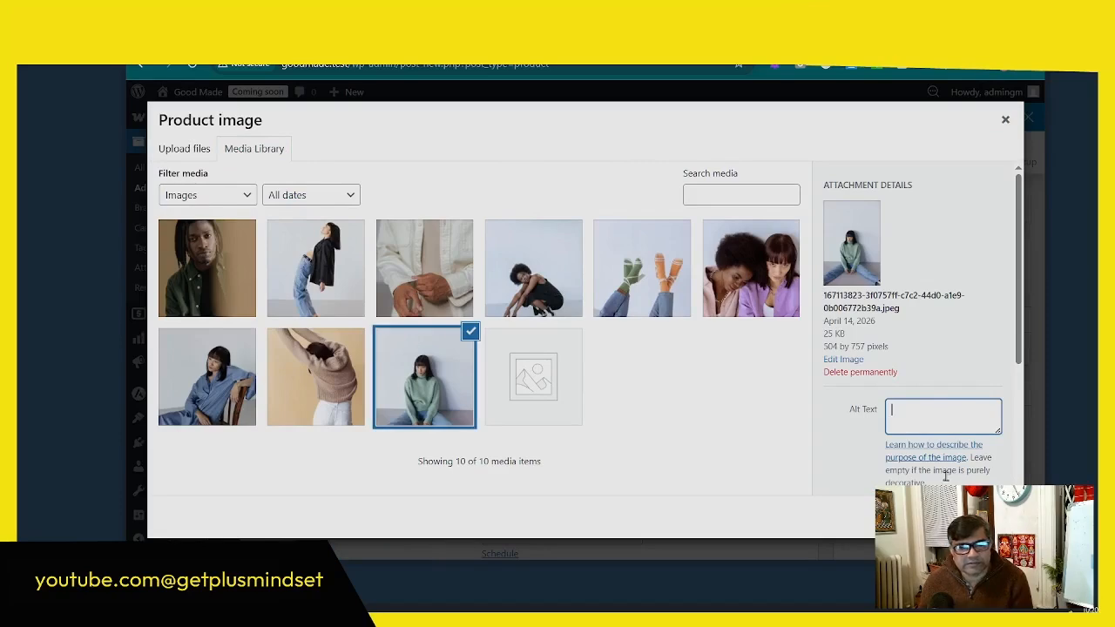
left_click(969, 518)
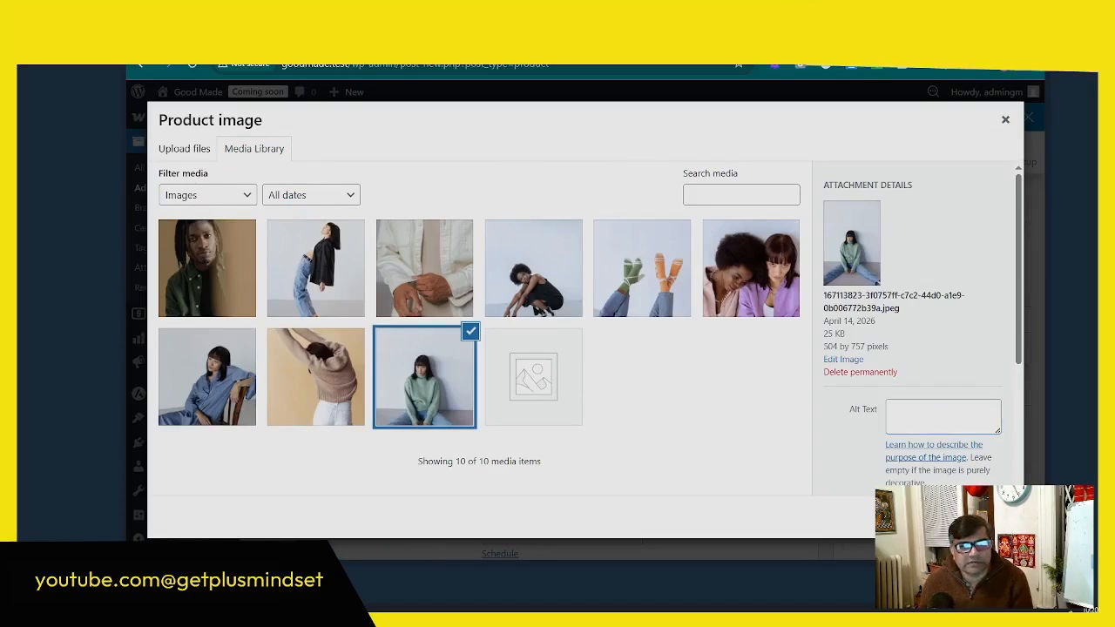
Step: Set the simple product's regular price to $50 and its sale price to $40
scroll(678, 380, "down", 2)
left_click(523, 359)
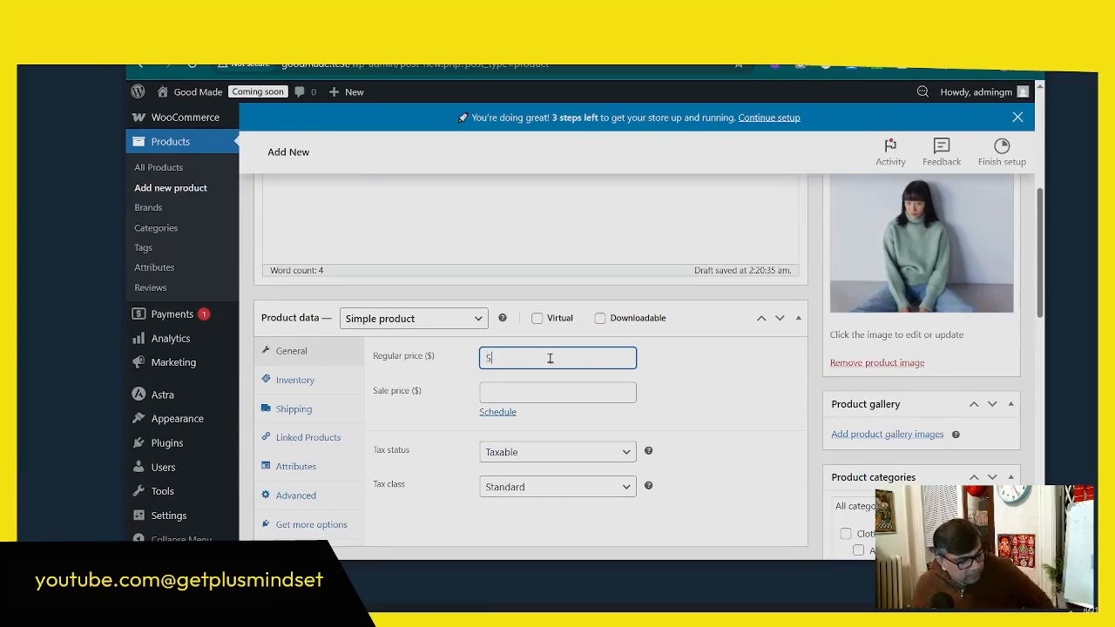
left_click(550, 391)
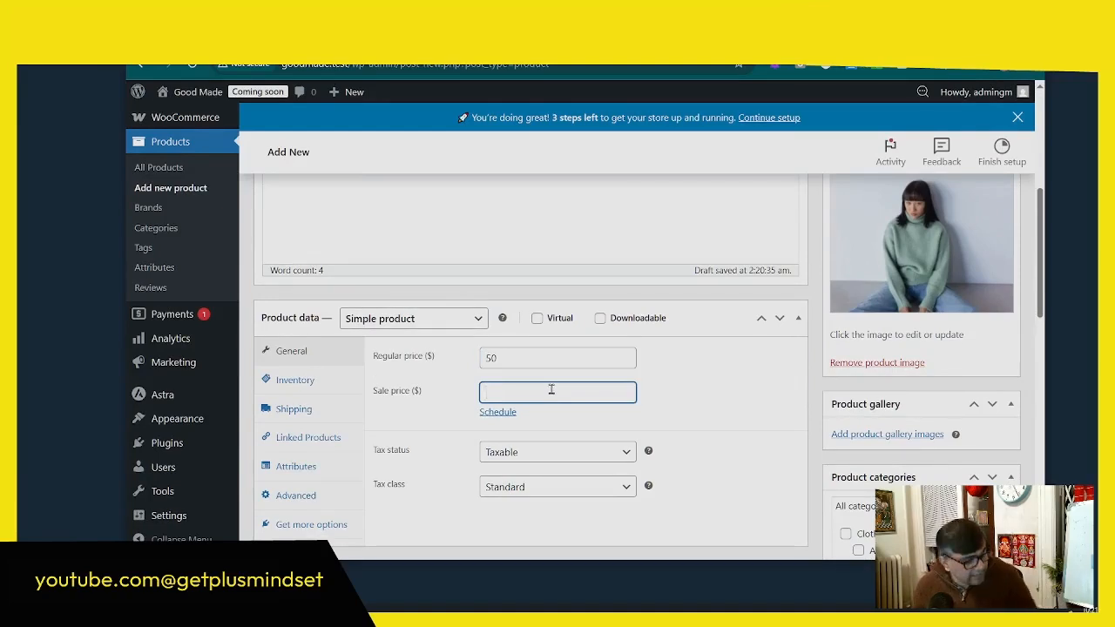
type("4")
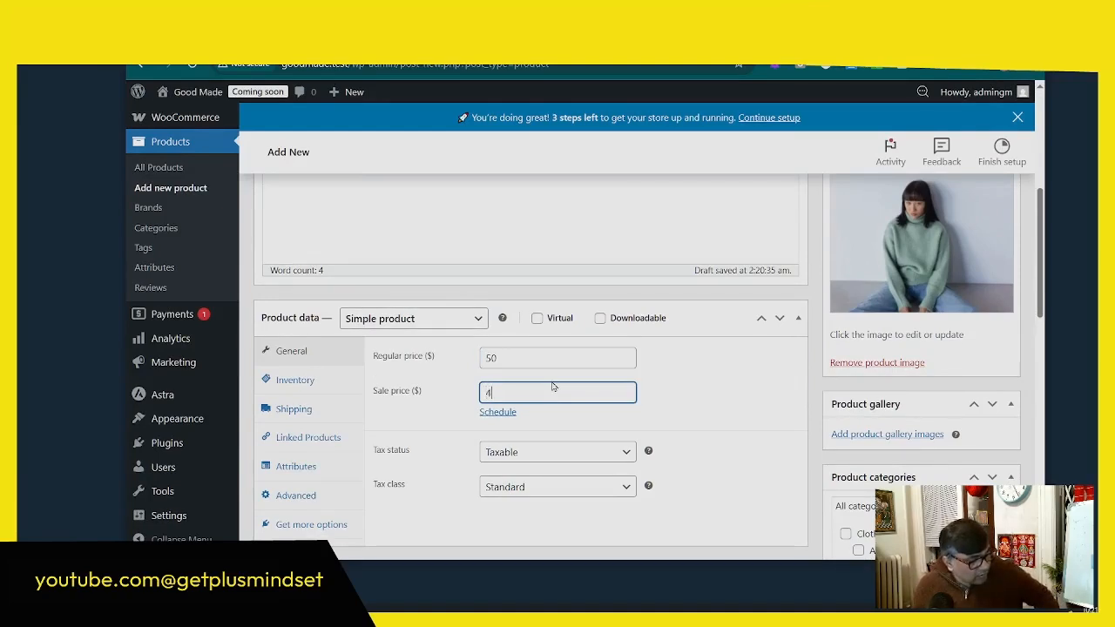
type("0")
left_click(364, 345)
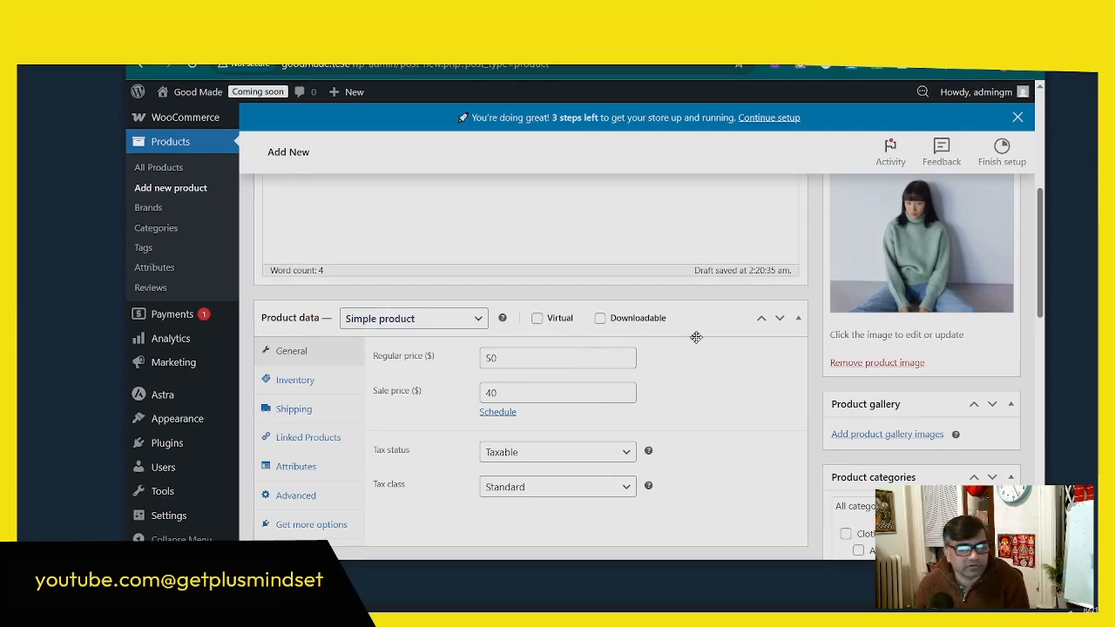
Step: Look through the product's tax and inventory options, including SKU, GTIN, stock management, stock status and the one-per-order limit
scroll(608, 386, "down", 1)
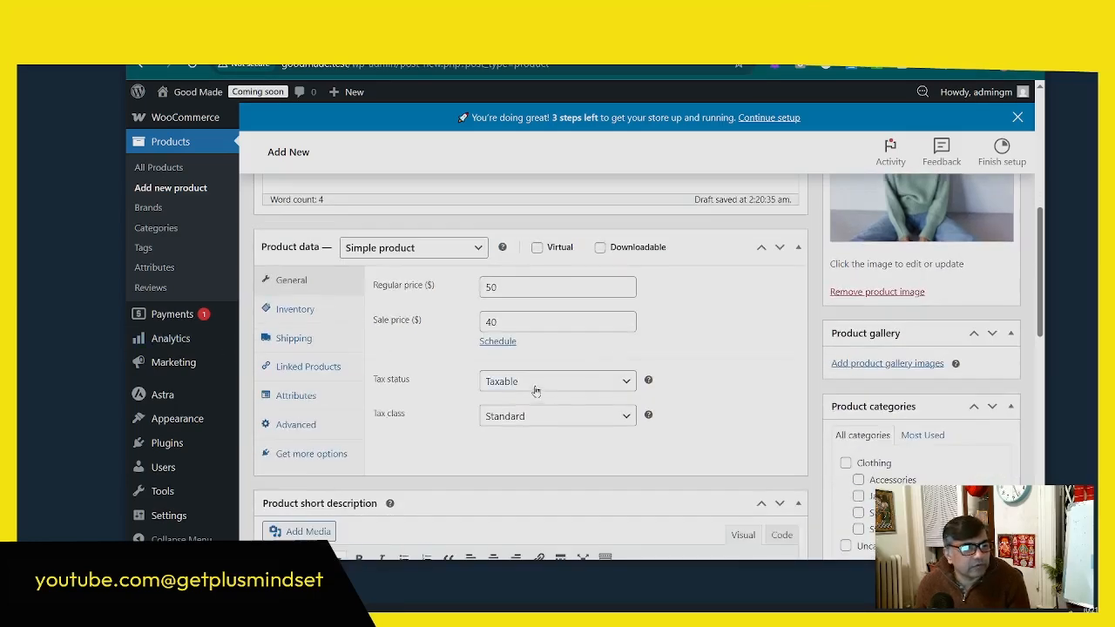
left_click(295, 309)
left_click(544, 288)
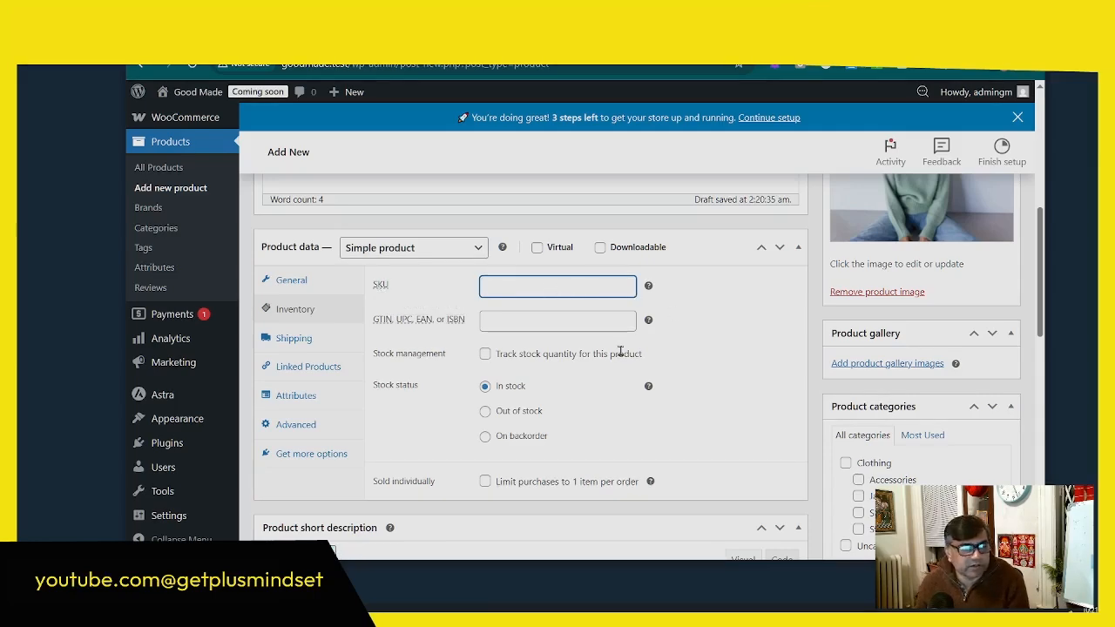
scroll(618, 358, "down", 2)
scroll(589, 377, "up", 1)
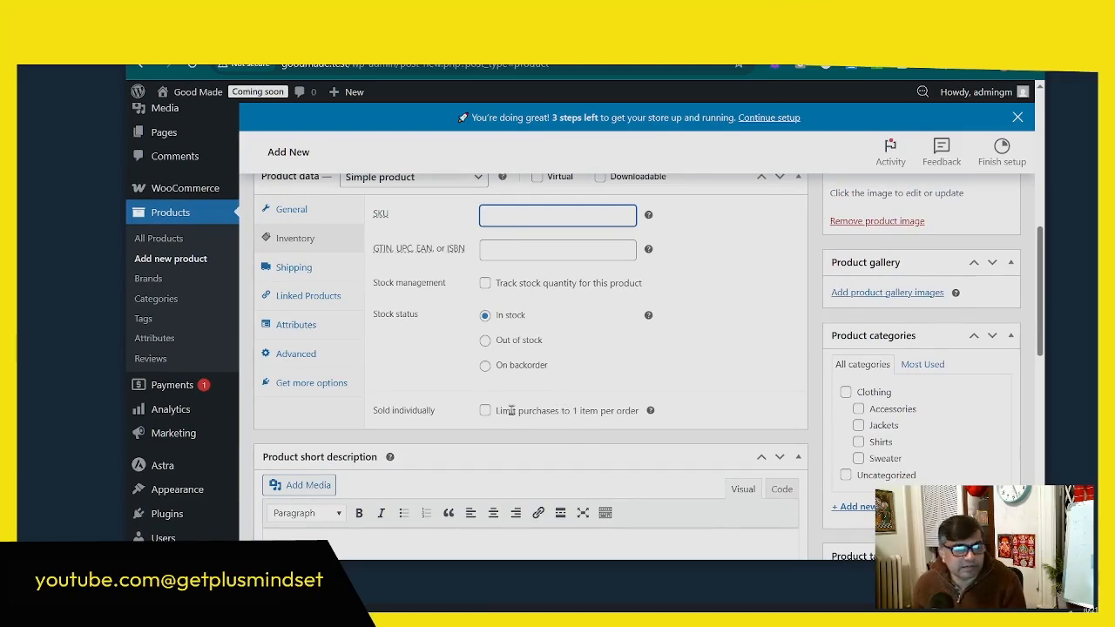
scroll(544, 410, "up", 1)
scroll(618, 411, "down", 1)
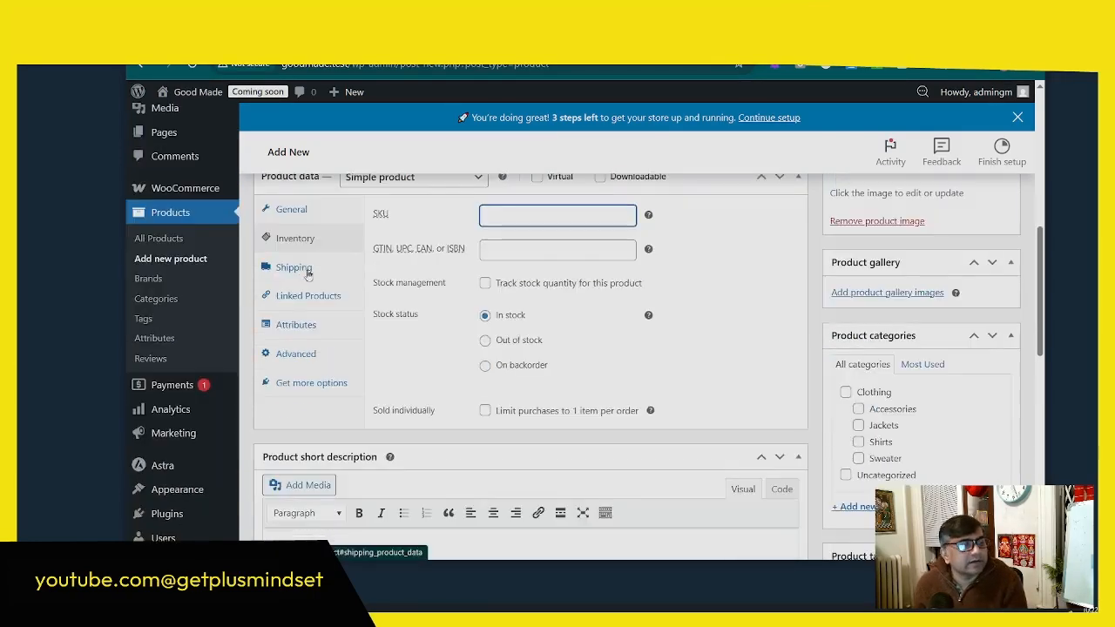
Step: Examine the product's shipping options for weight and dimensions, and the available shipping classes
left_click(307, 270)
scroll(632, 361, "up", 2)
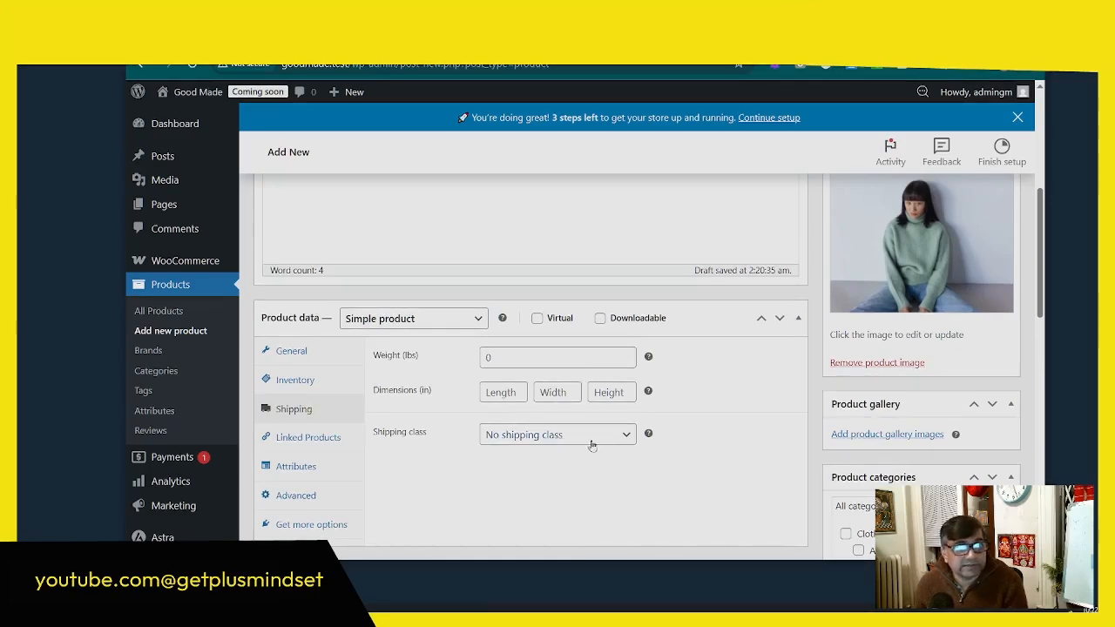
scroll(592, 448, "down", 1)
left_click(542, 366)
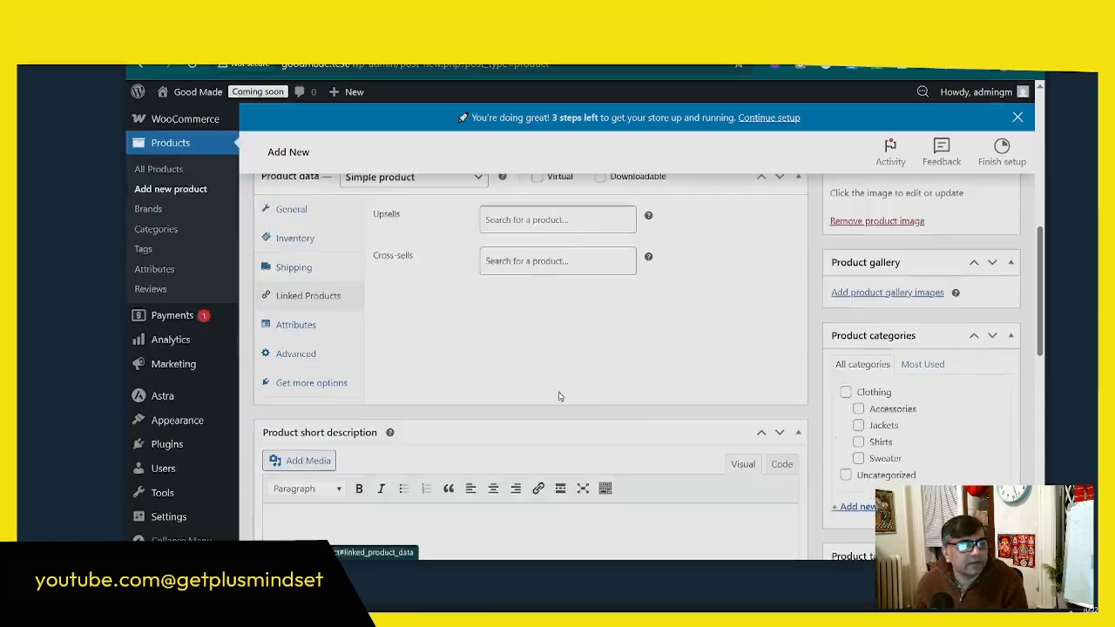
Step: Add the Jacket product (woo-fashion-jacket) as an upsell in the test product's linked products
scroll(561, 393, "up", 3)
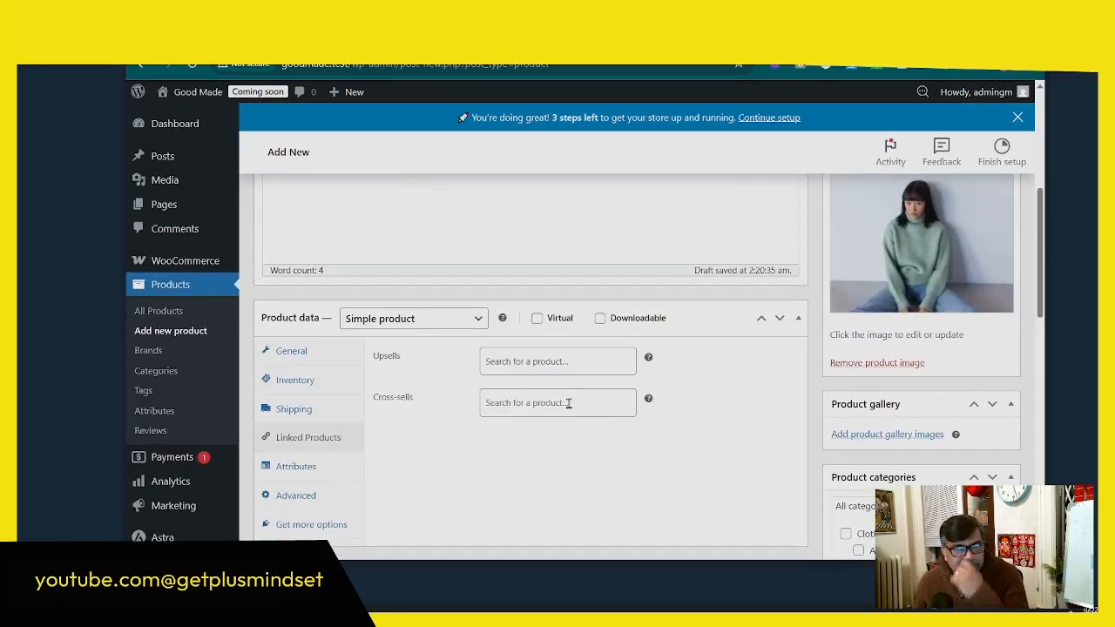
left_click(541, 364)
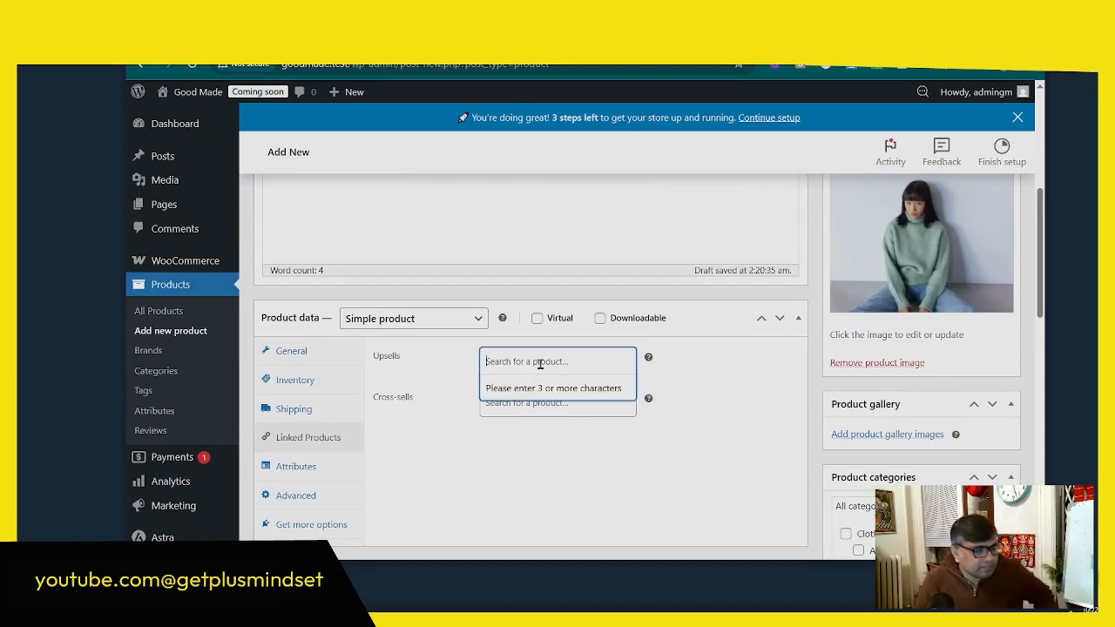
type("s")
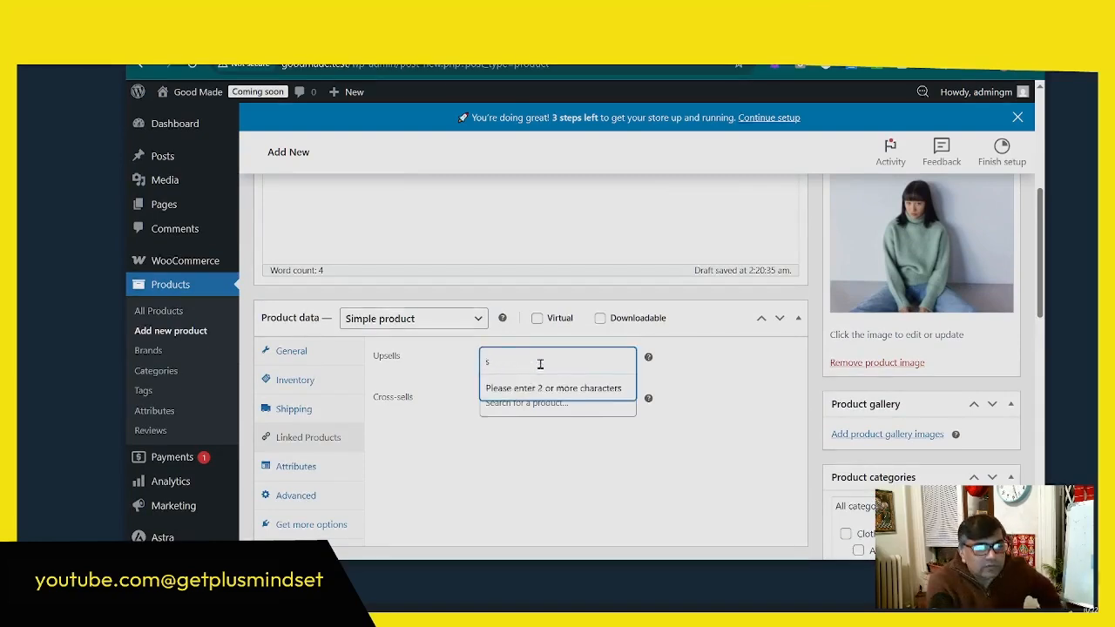
type("ho")
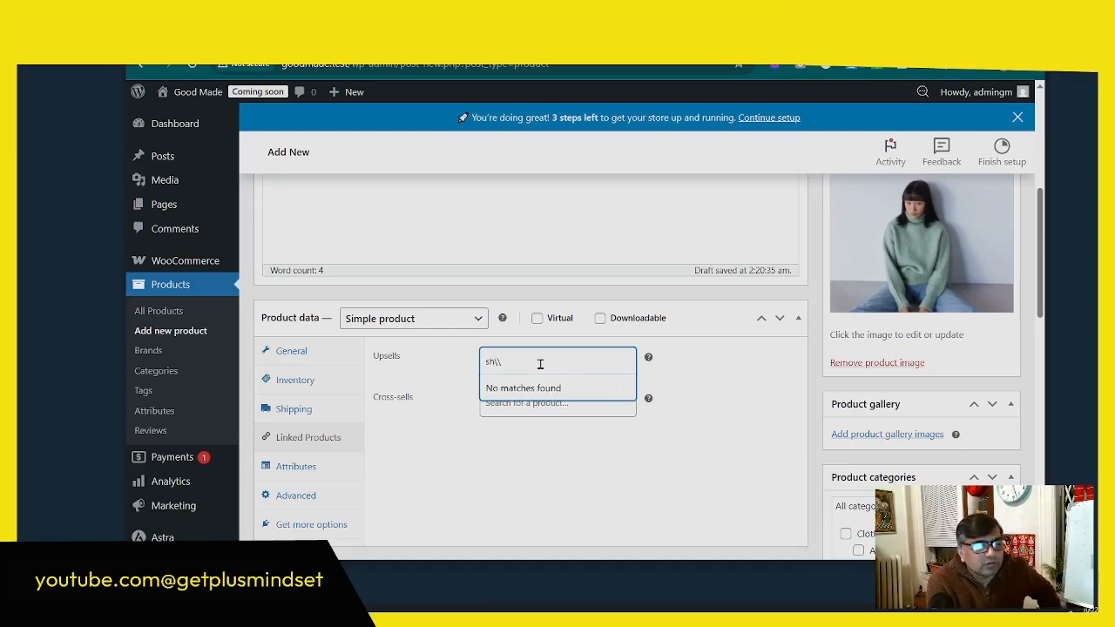
key("BackSpace")
key("BackSpace")
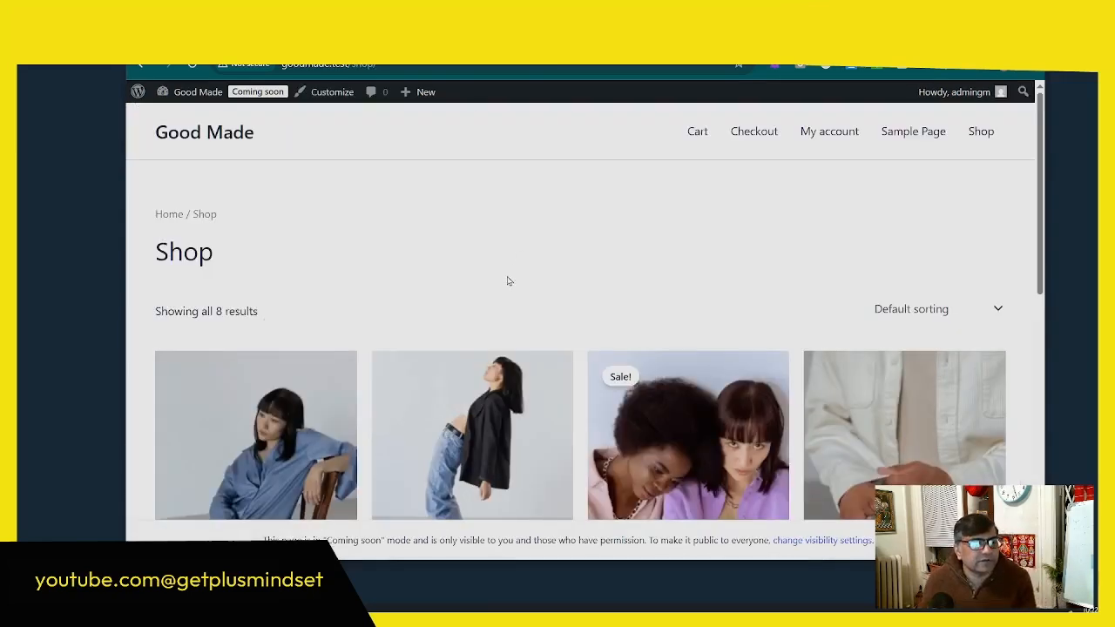
scroll(509, 281, "down", 3)
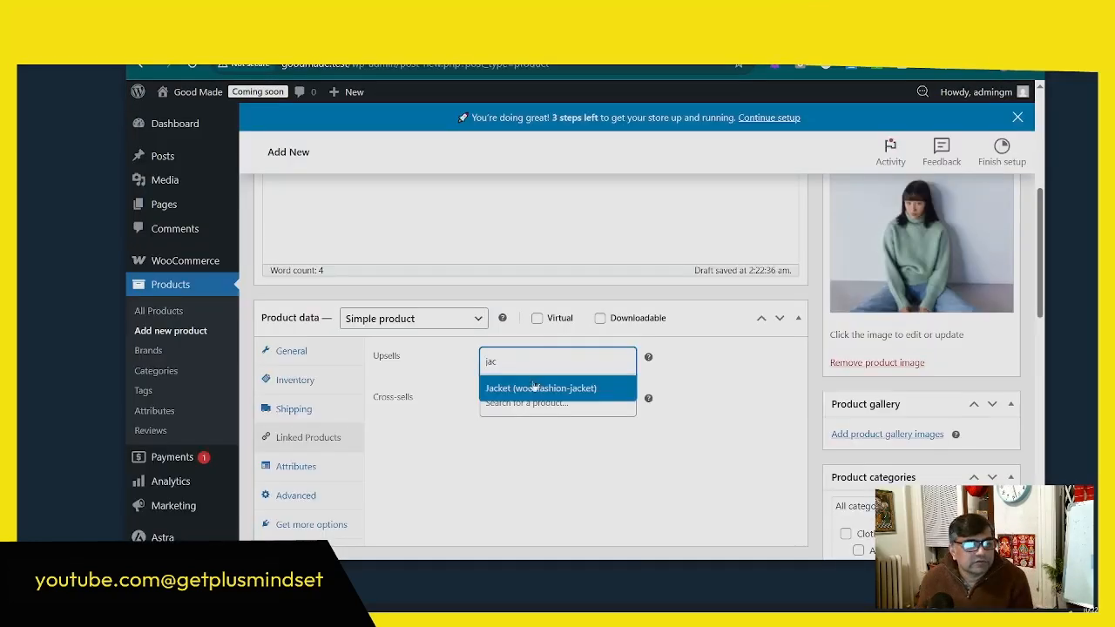
left_click(533, 389)
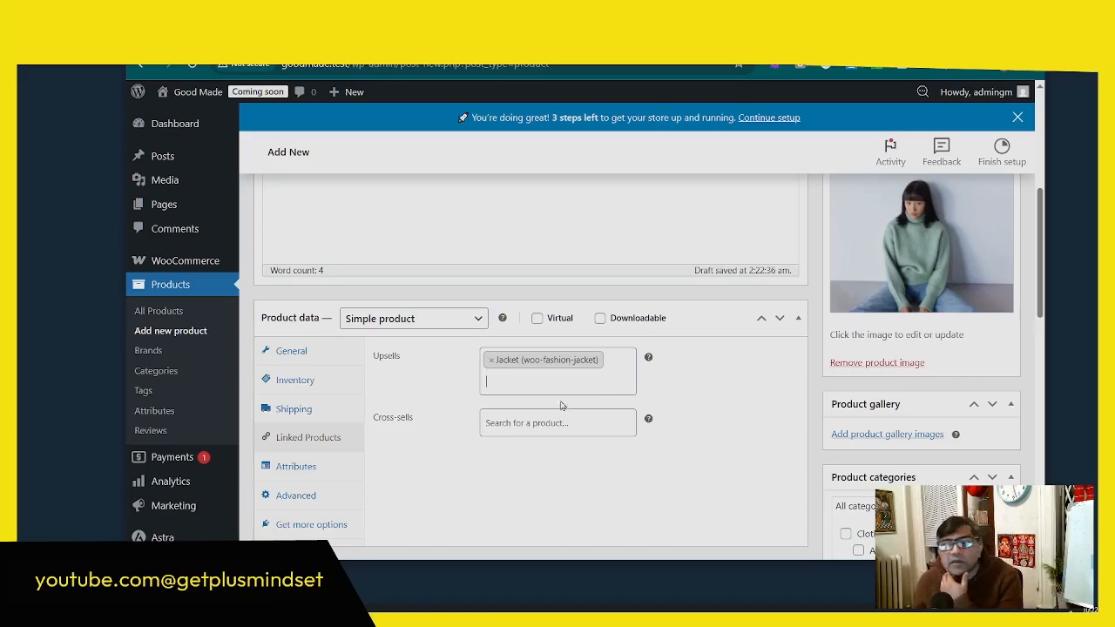
Step: Check what the cross-sells field in the test product's linked products is for
scroll(555, 407, "down", 2)
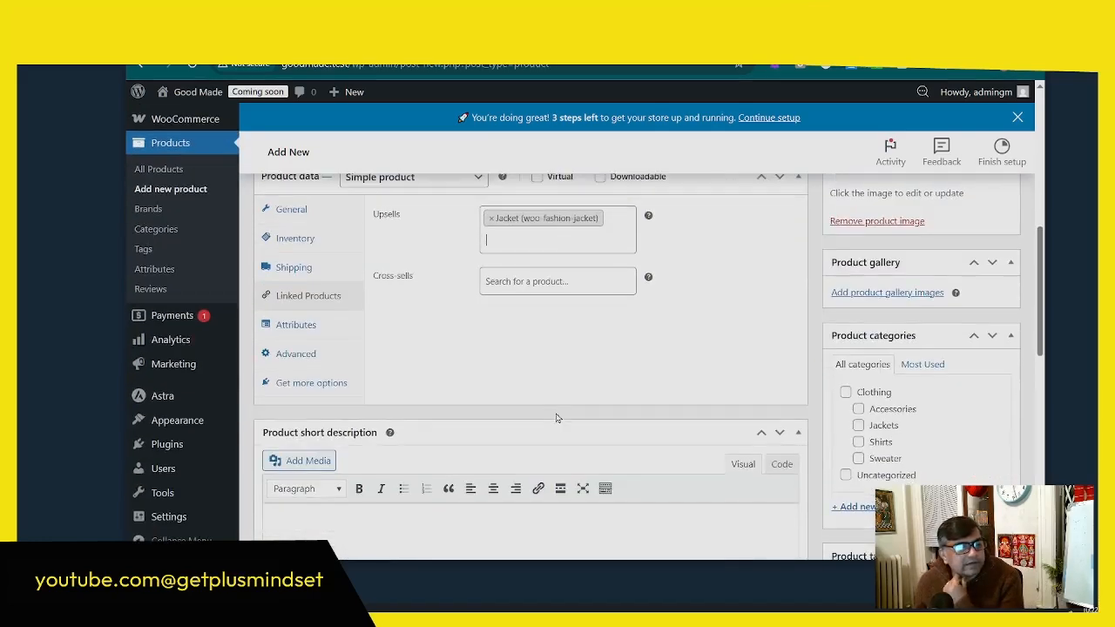
left_click(514, 285)
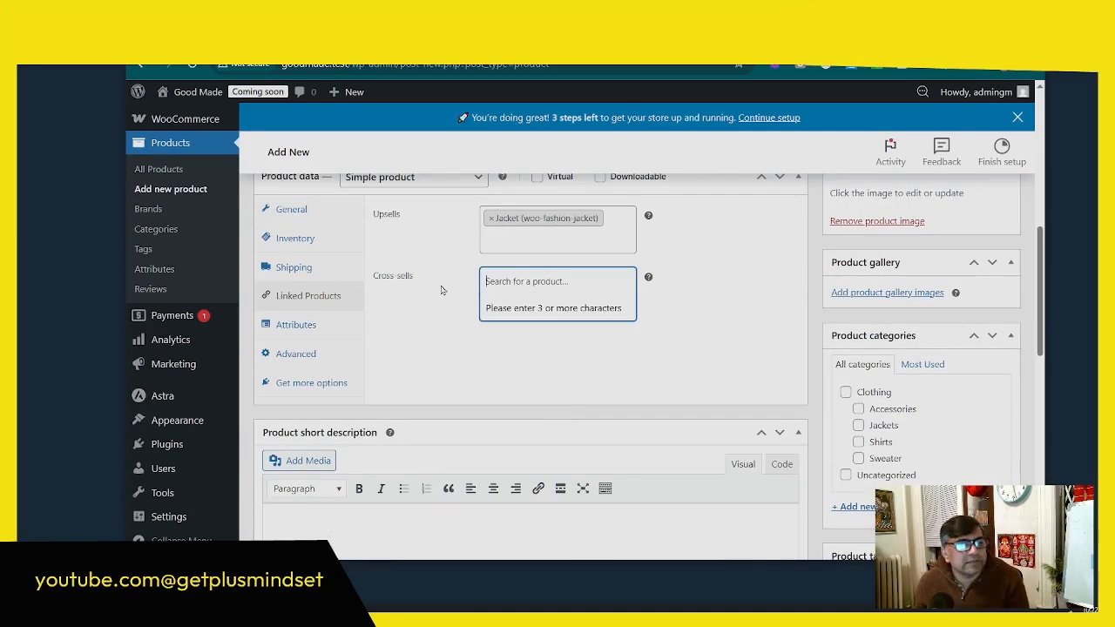
left_click(688, 304)
mouse_move(650, 279)
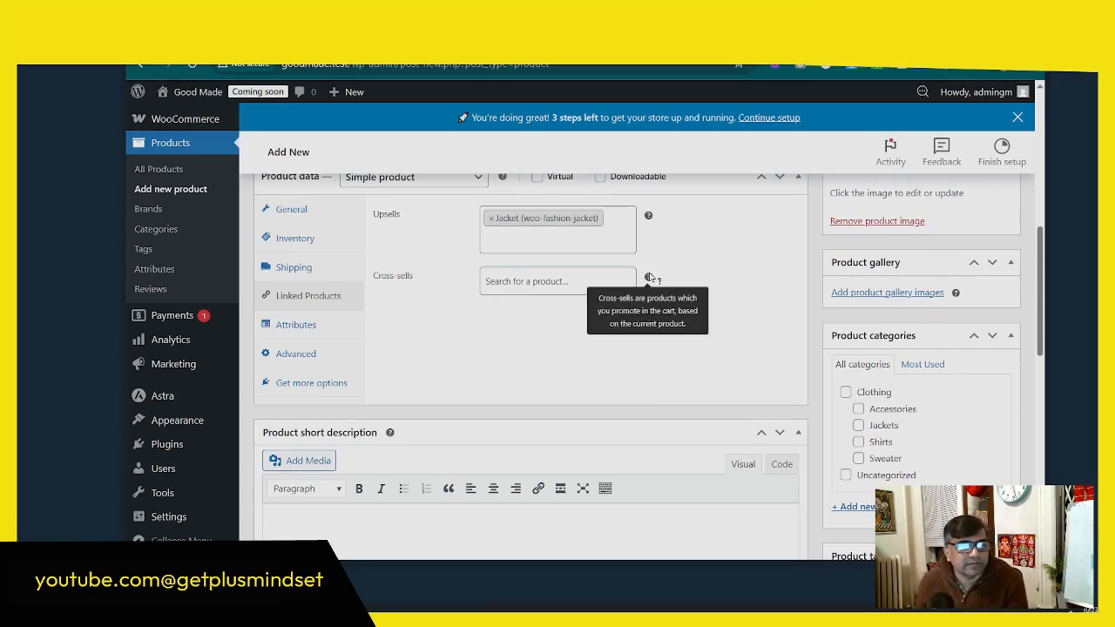
Step: Examine the product's attribute options, including the name, values and product-page visibility of a new attribute
left_click(295, 324)
scroll(442, 302, "up", 3)
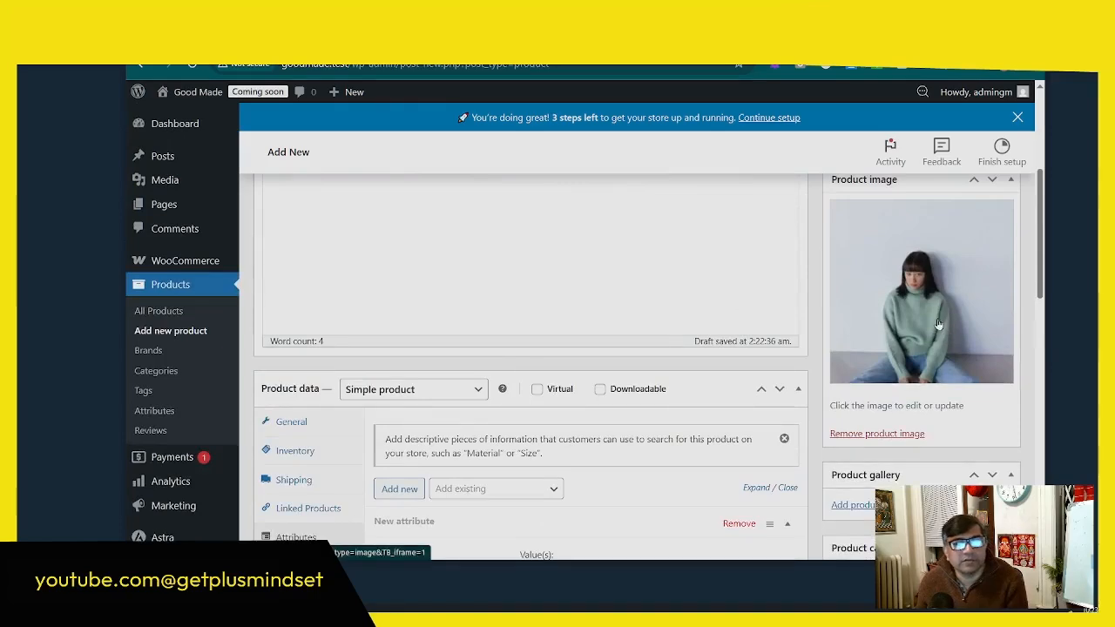
scroll(905, 348, "up", 1)
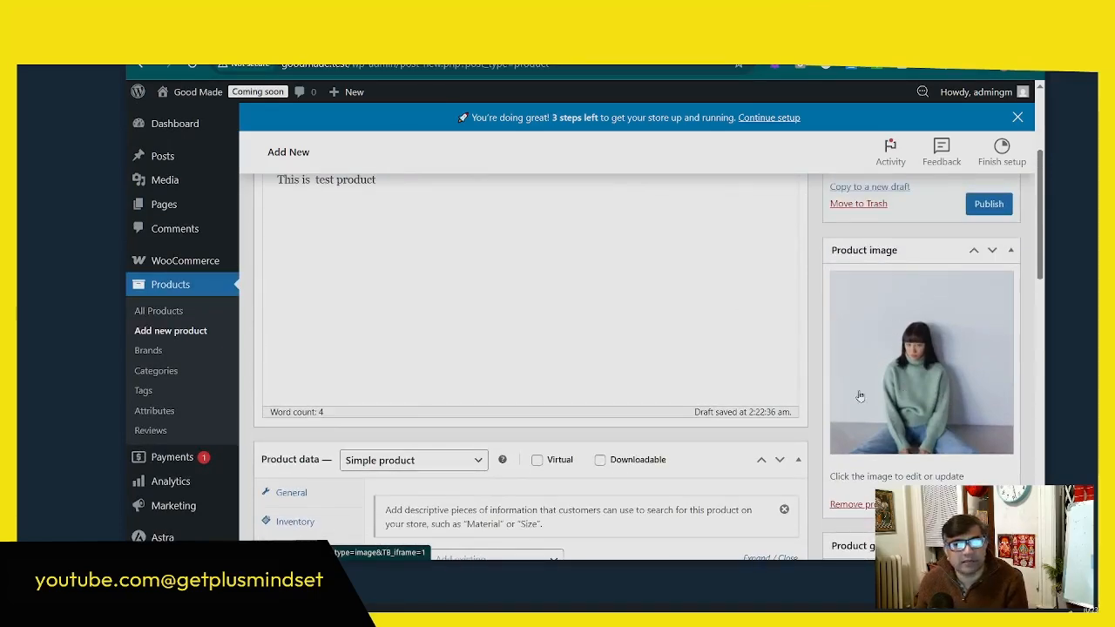
scroll(443, 289, "down", 5)
left_click(431, 292)
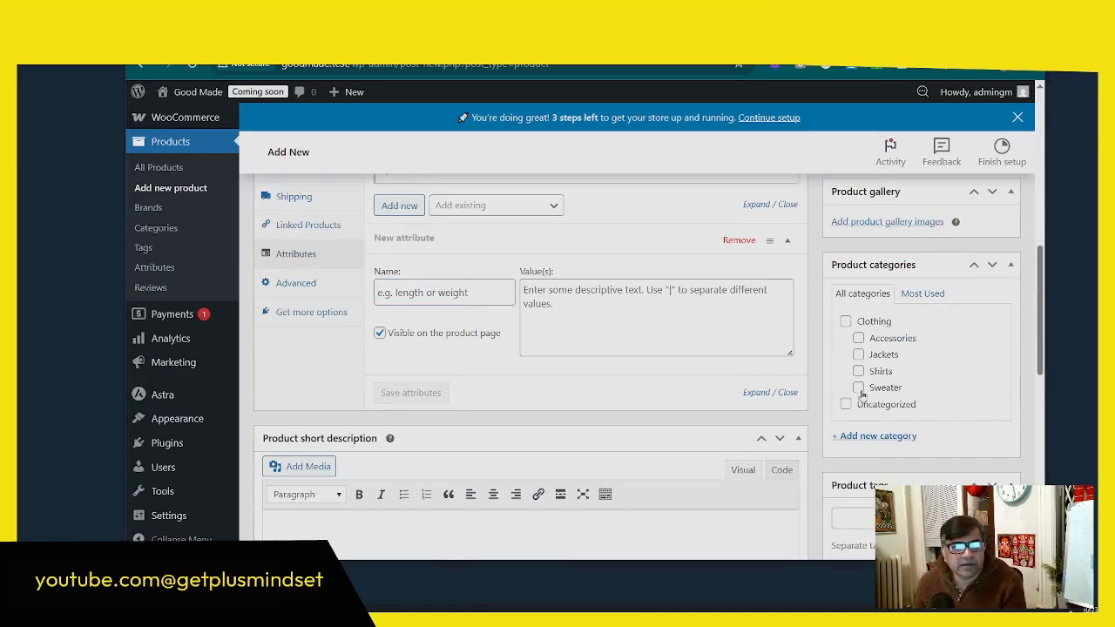
Step: Assign the test product to the Clothing and Jackets categories and enter "Short description" as its short description
scroll(874, 375, "down", 2)
scroll(877, 365, "up", 2)
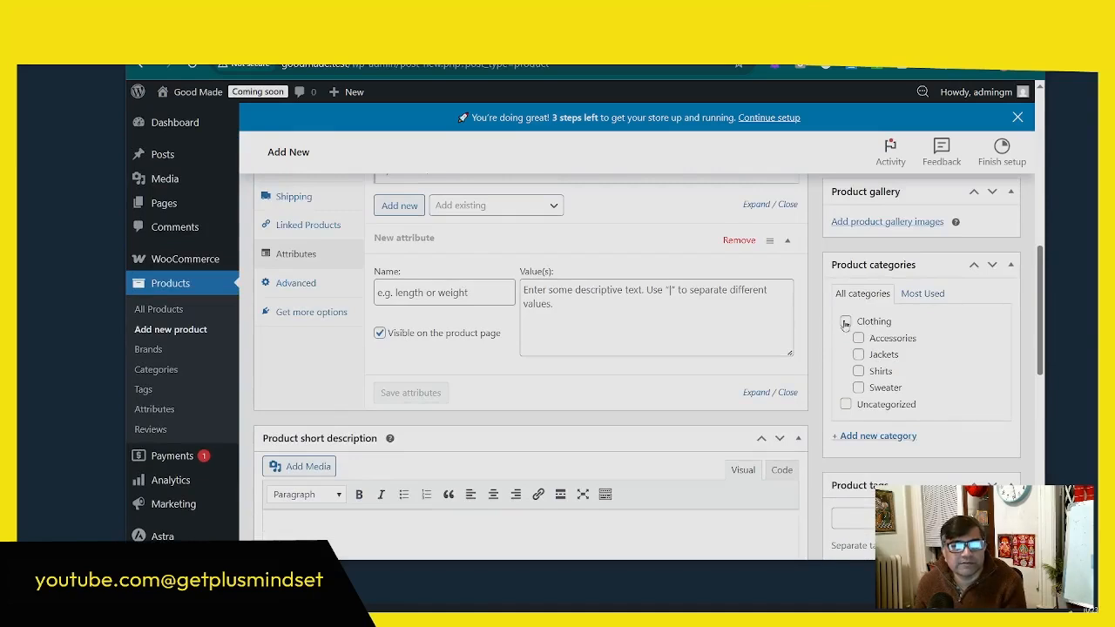
left_click(846, 322)
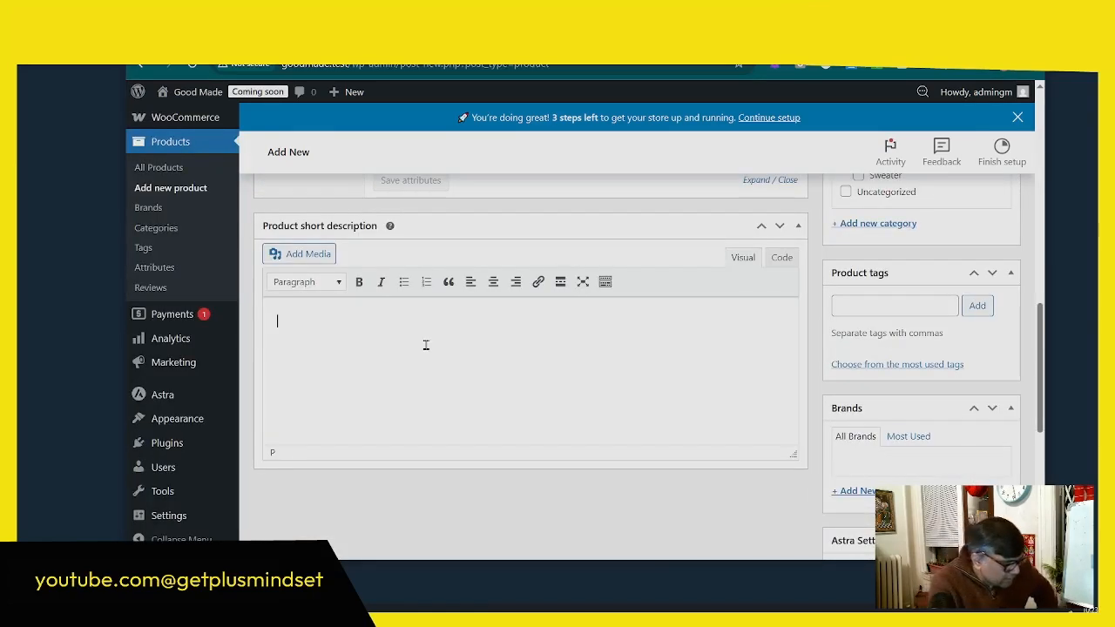
type("Sh")
Step: Add the brand "Nick" to the test product and publish the product
scroll(897, 319, "down", 3)
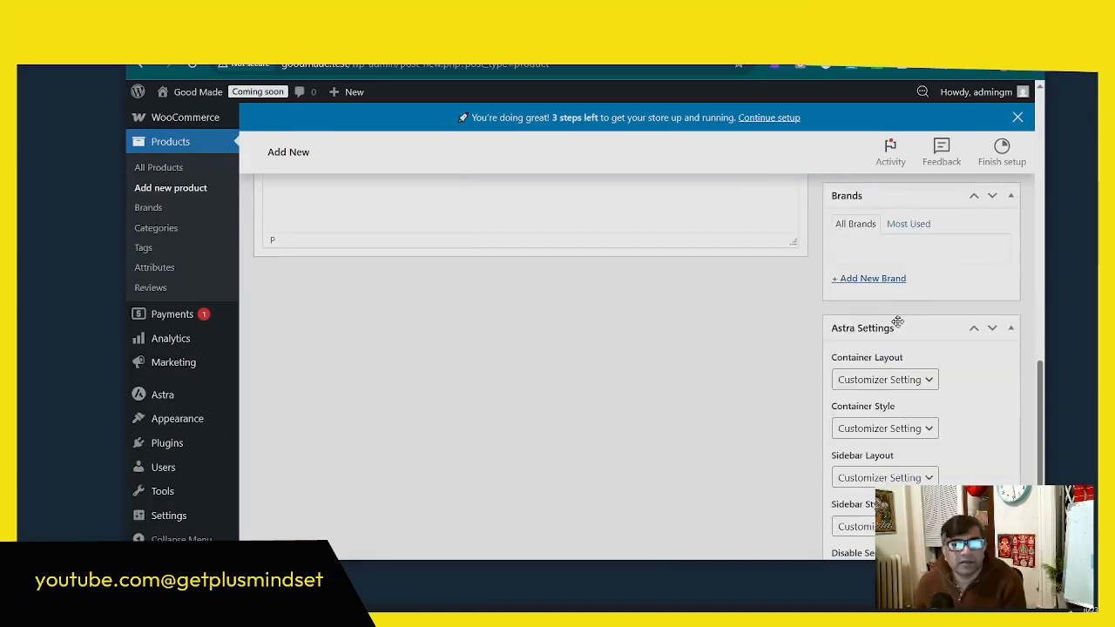
left_click(872, 279)
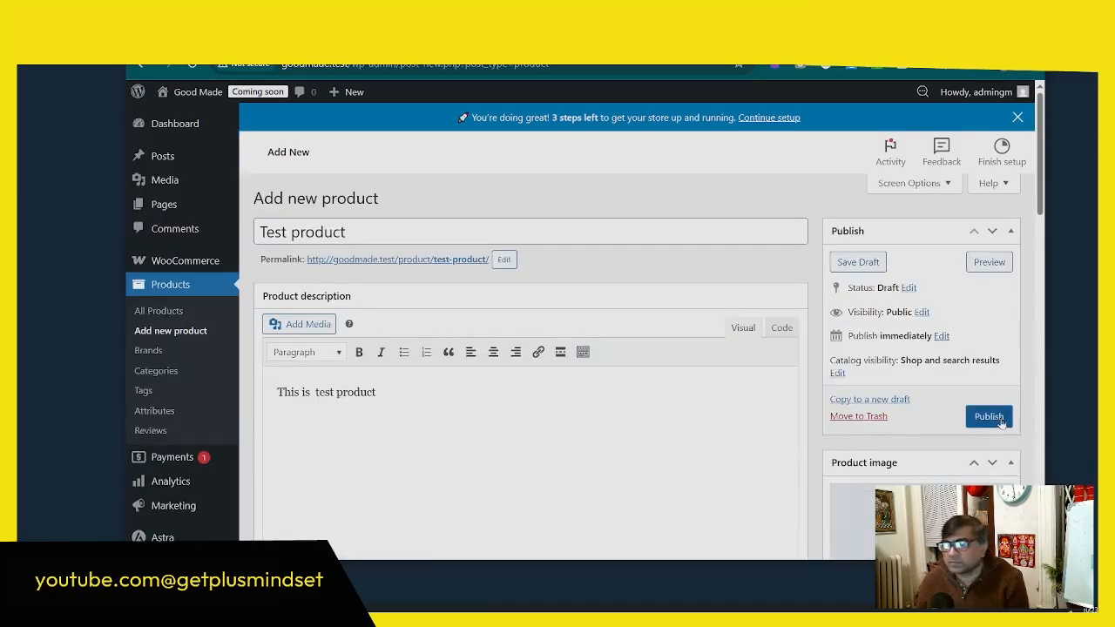
left_click(989, 417)
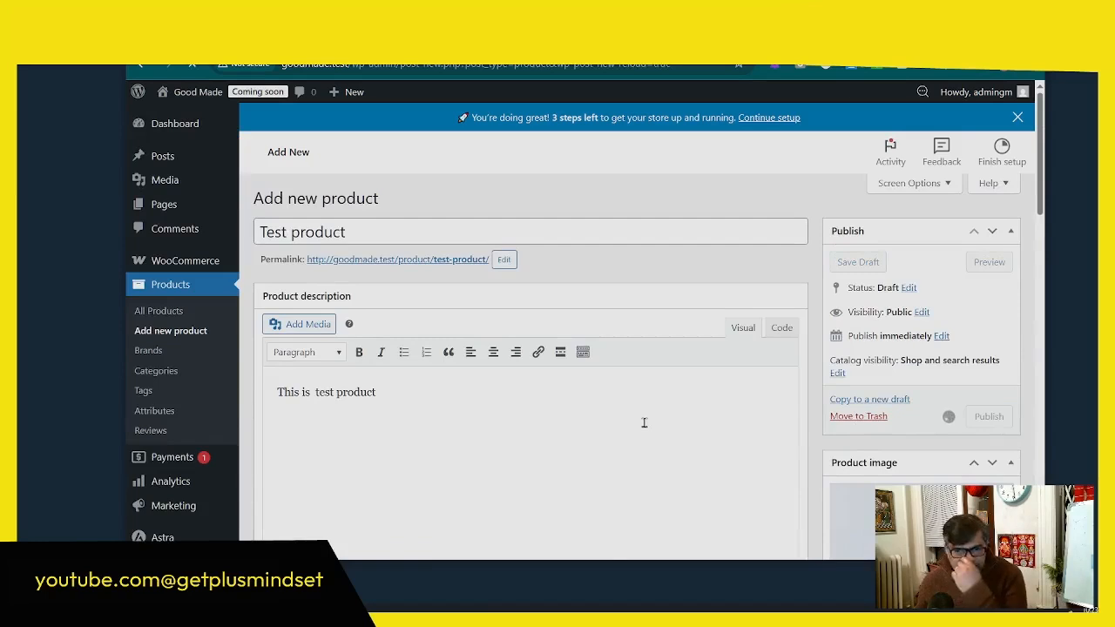
Step: View the published test product's page and review its prices, description, upsell and reviews section
left_click(429, 309)
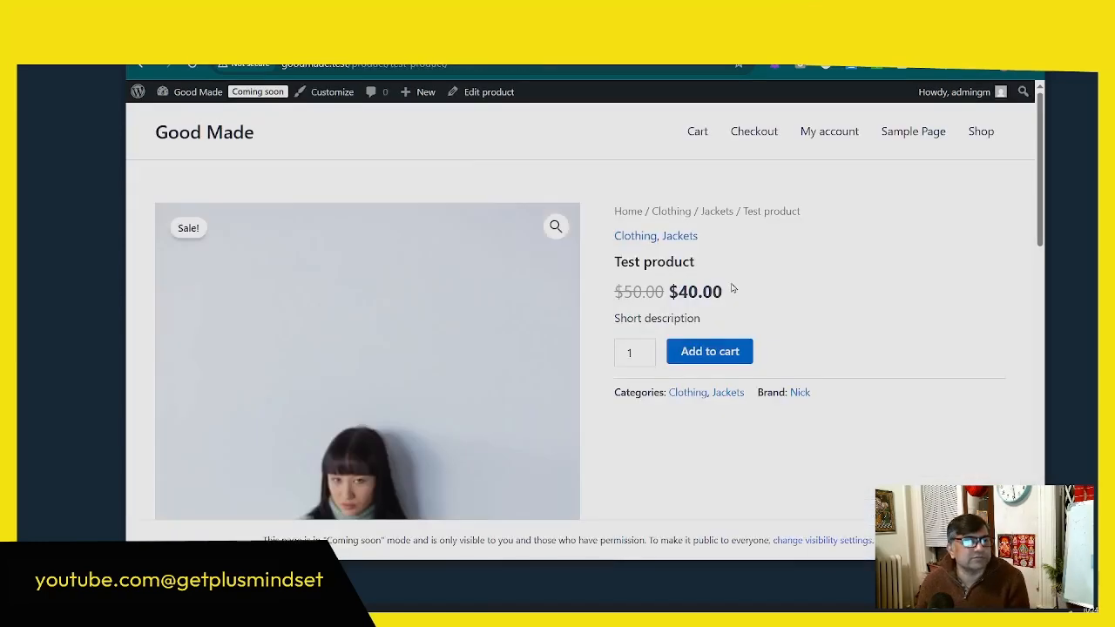
scroll(523, 309, "down", 8)
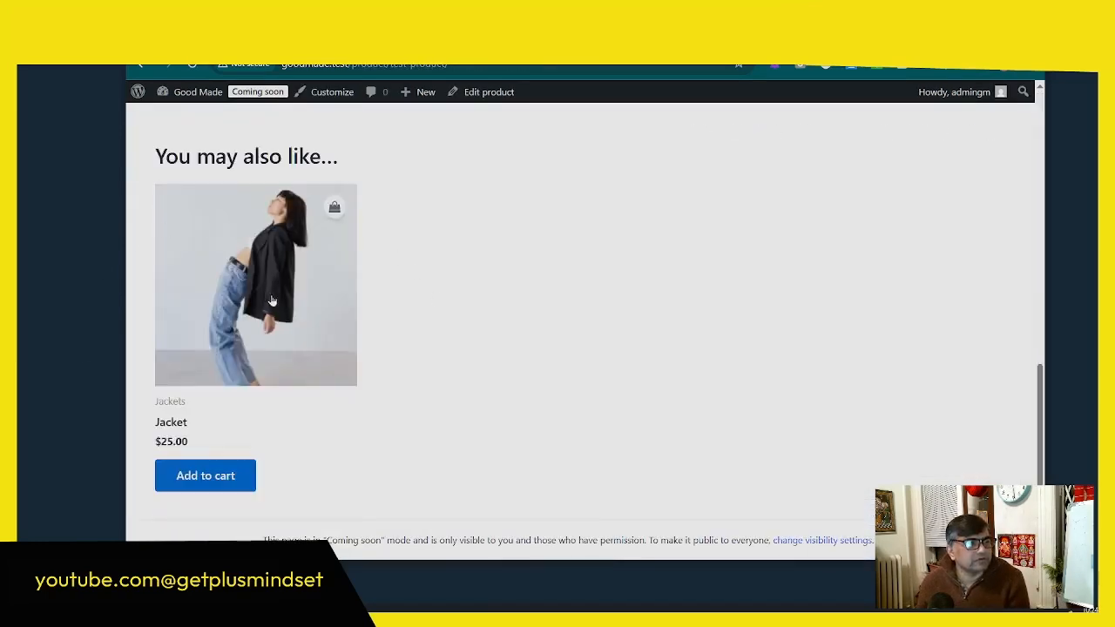
scroll(305, 278, "up", 2)
left_click(260, 195)
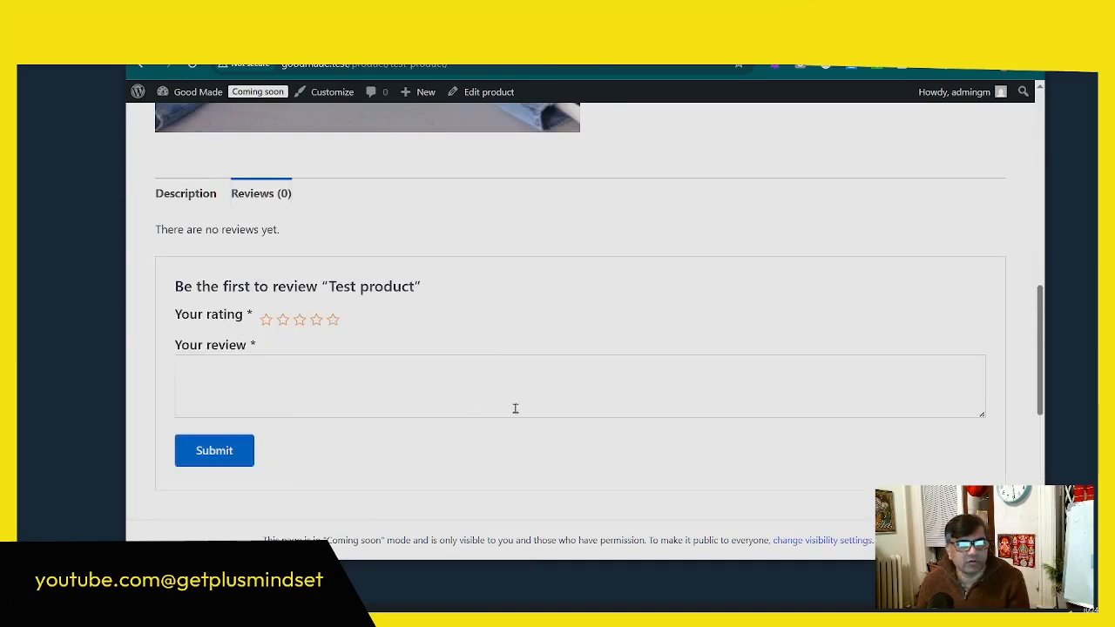
scroll(515, 409, "up", 8)
scroll(491, 447, "down", 4)
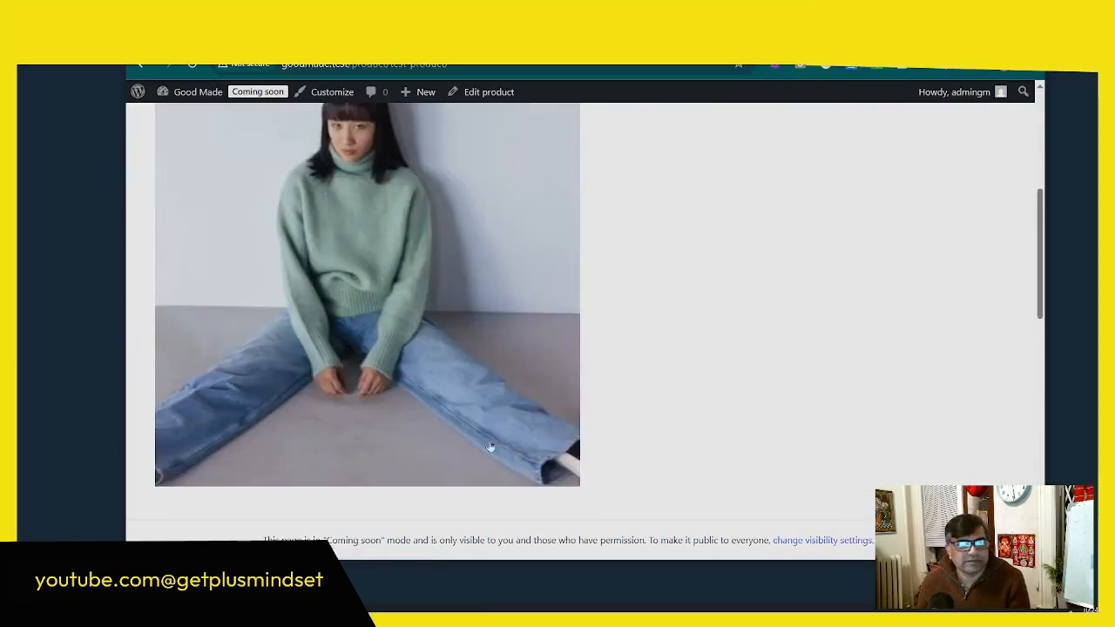
scroll(490, 447, "up", 4)
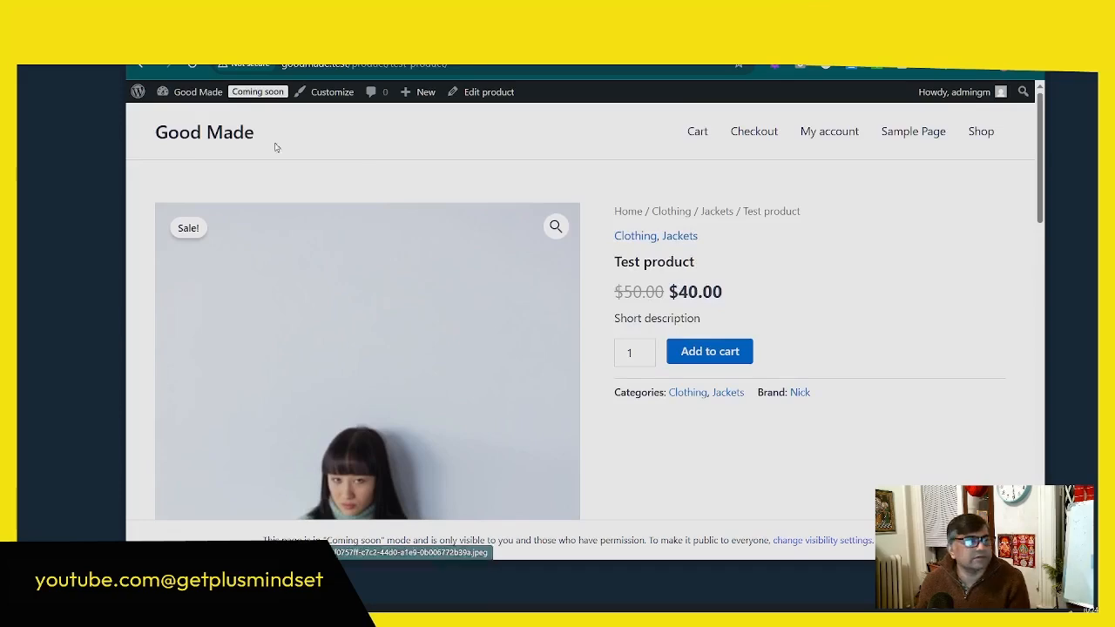
Step: Set the store's site visibility to Live and save the change
left_click(258, 92)
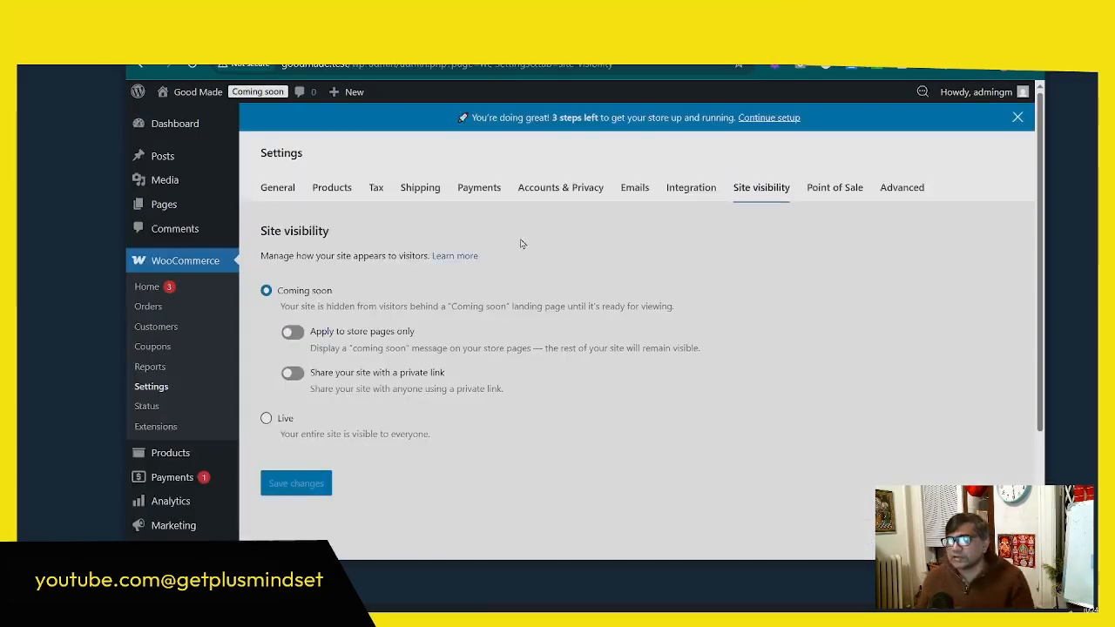
scroll(613, 244, "down", 2)
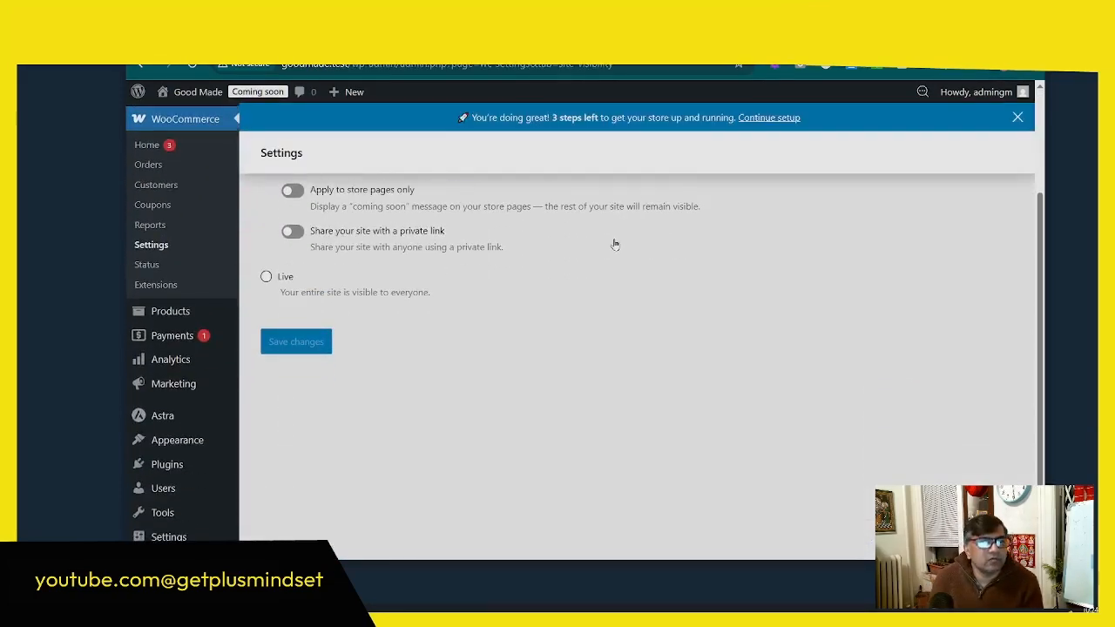
scroll(612, 248, "up", 2)
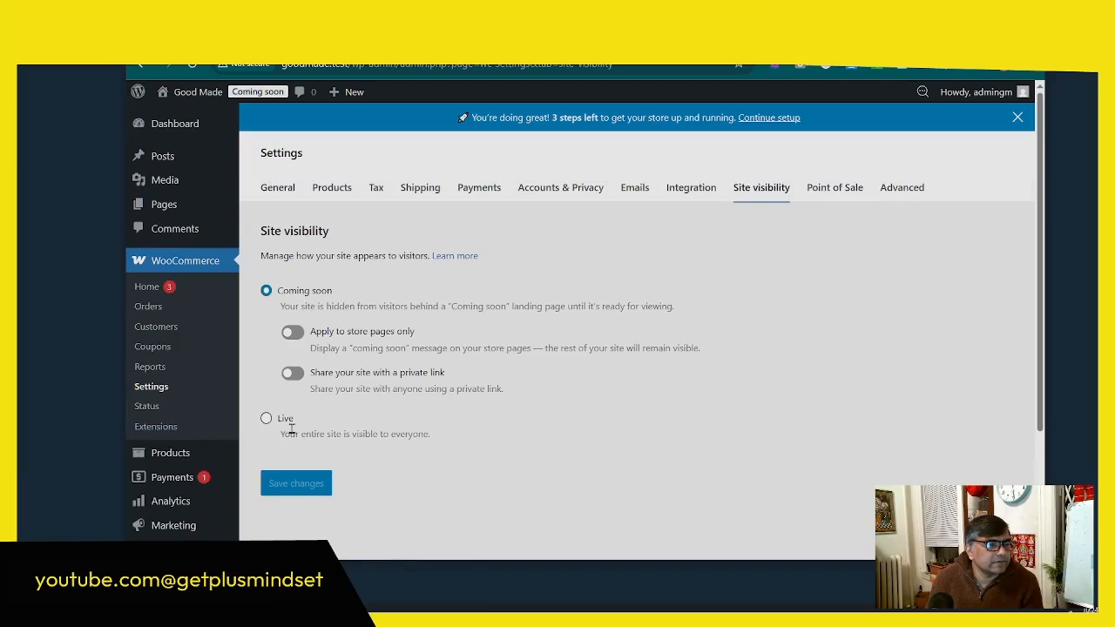
left_click(267, 419)
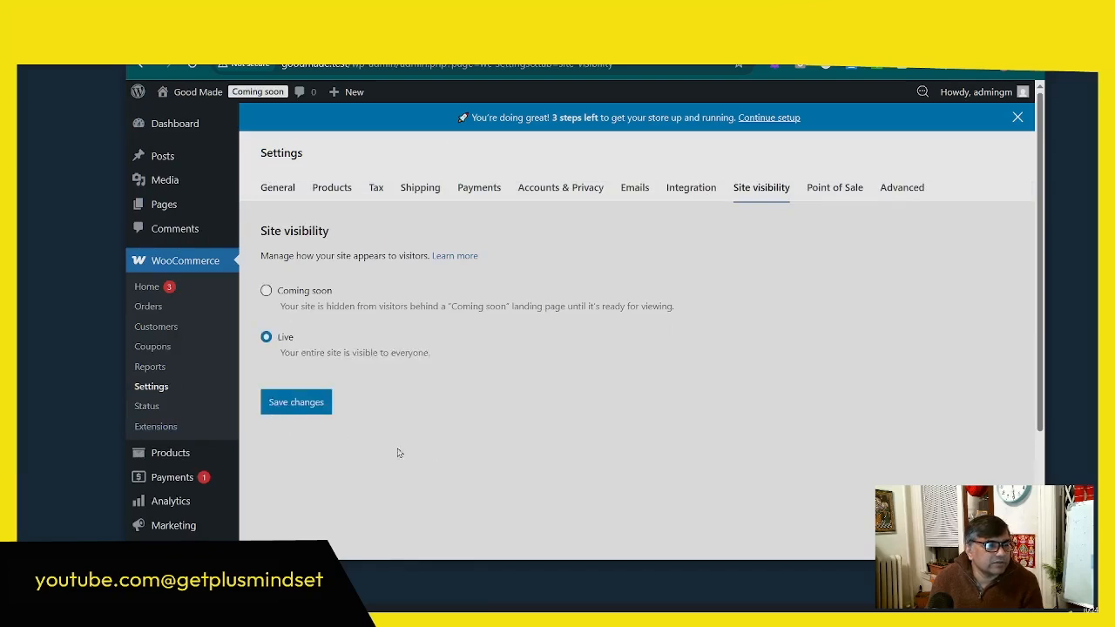
left_click(300, 400)
Step: Open the store's shop page in a new browser tab and look over its product listing and navigation
mouse_move(199, 94)
right_click(172, 113)
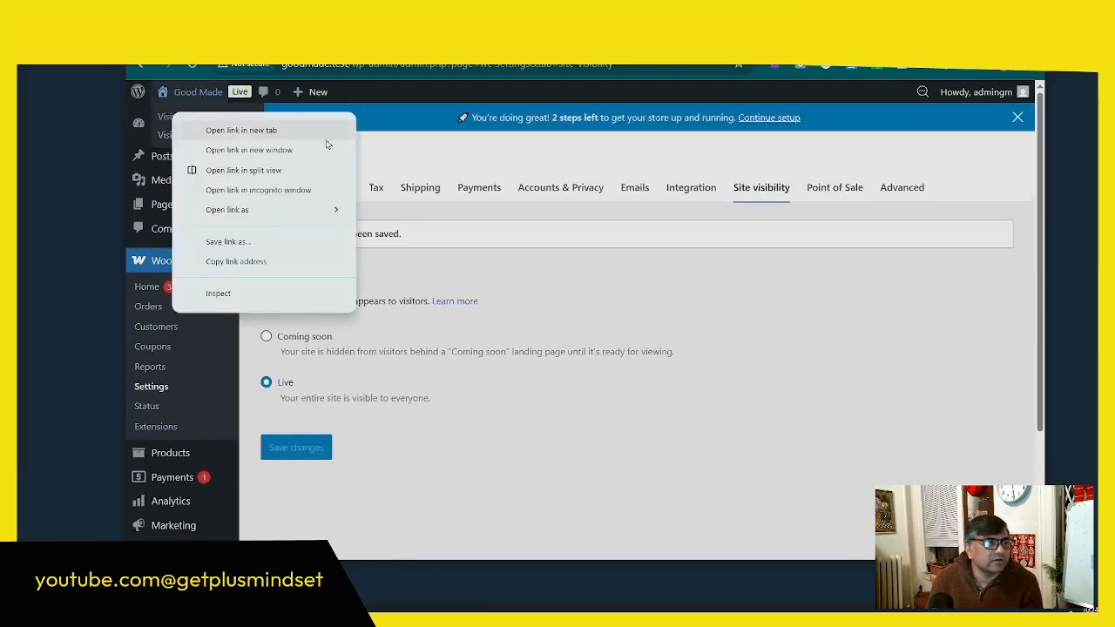
triple_click(534, 323)
right_click(166, 137)
left_click(199, 155)
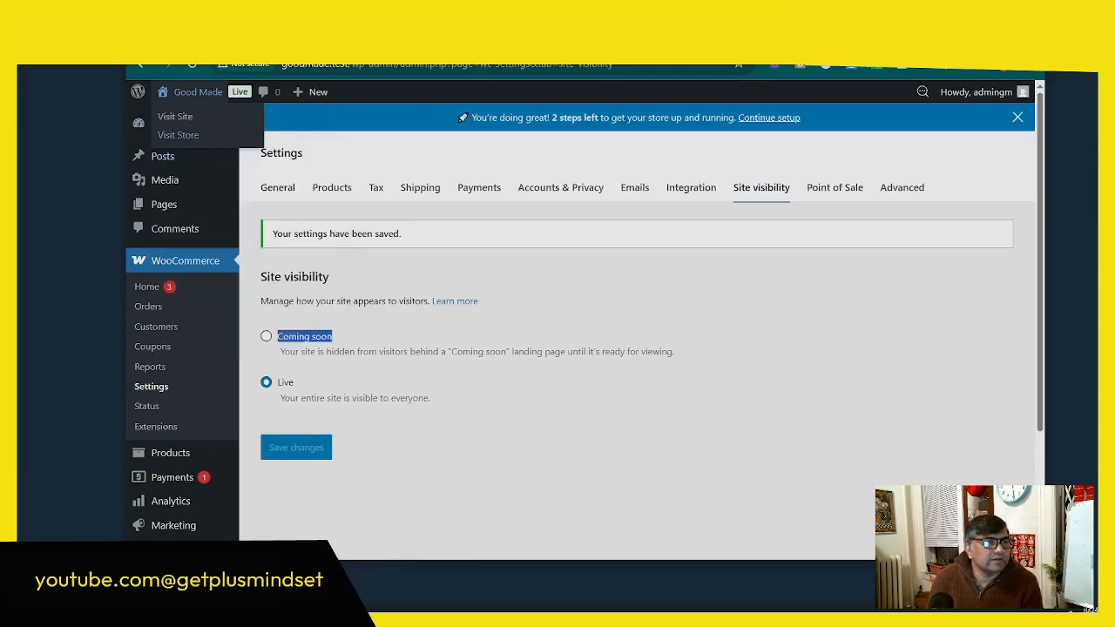
left_click(418, 42)
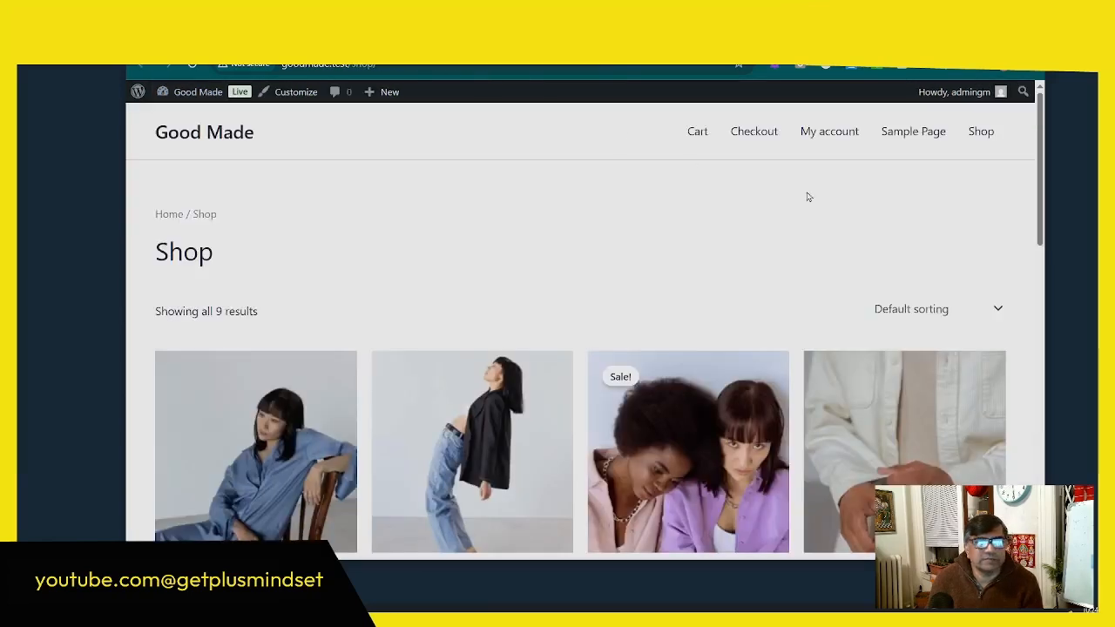
scroll(779, 416, "down", 13)
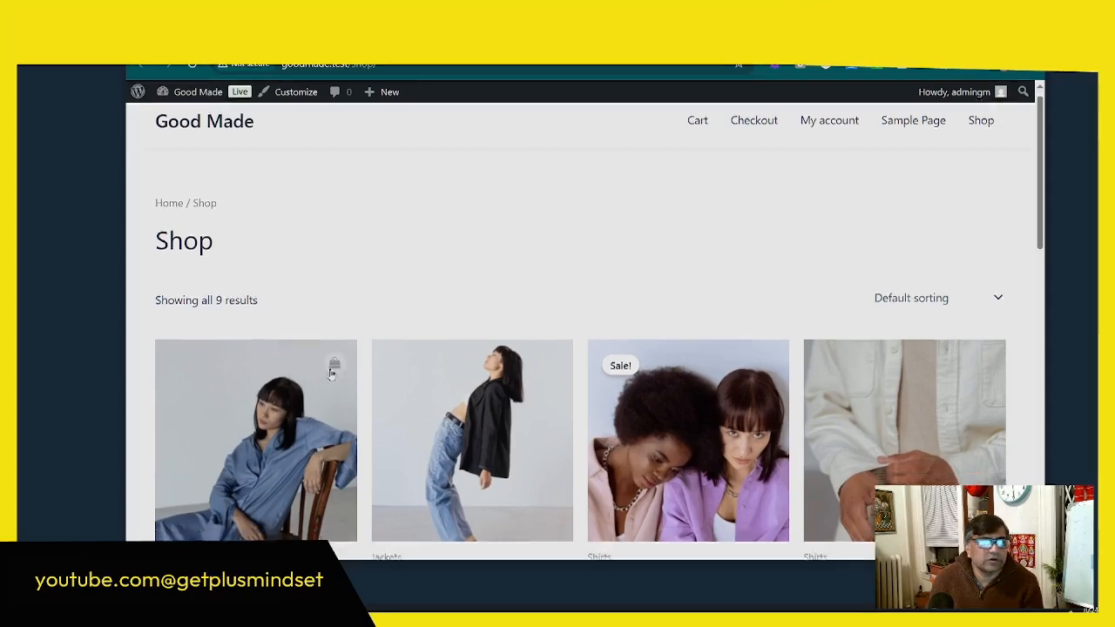
scroll(722, 422, "up", 2)
scroll(722, 421, "up", 10)
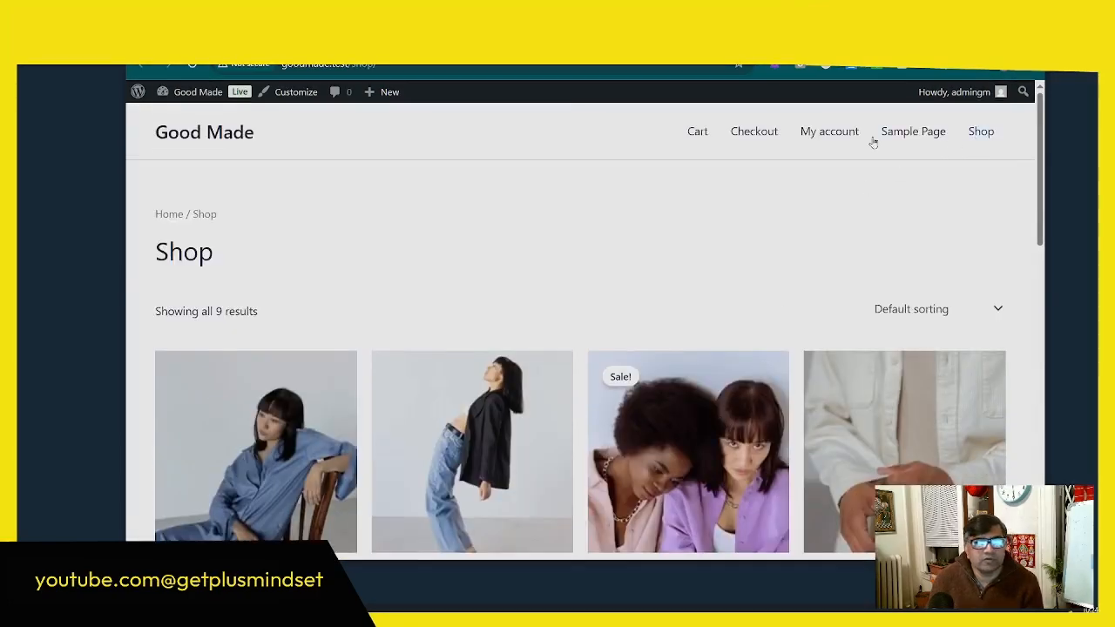
scroll(697, 226, "down", 3)
scroll(543, 319, "up", 3)
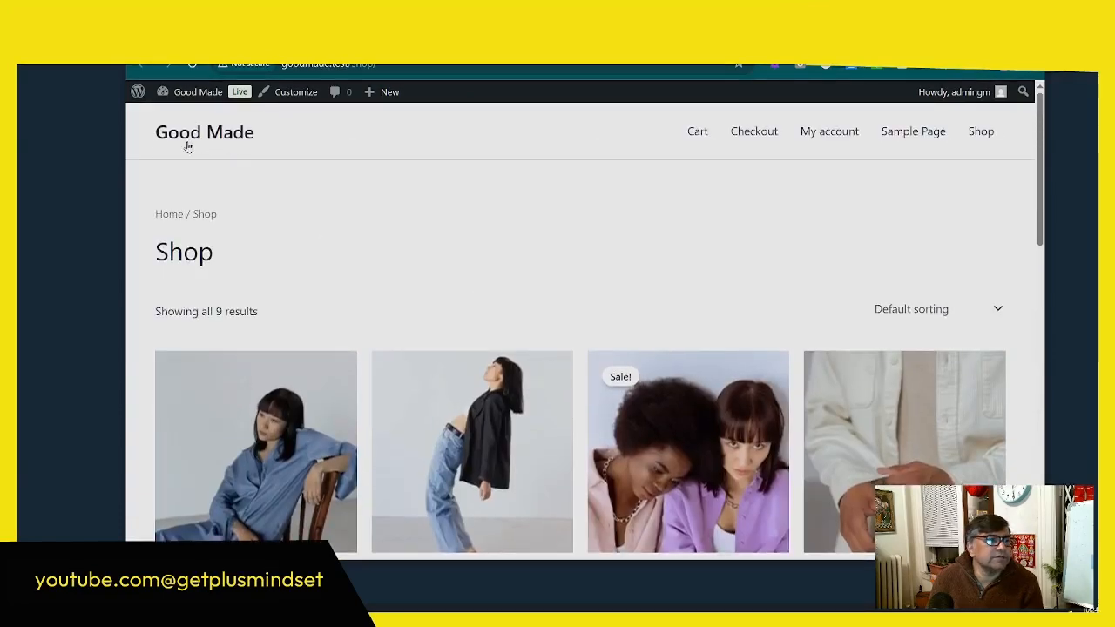
Step: Make the static Shop page the site's homepage in the Reading settings and save
mouse_move(179, 98)
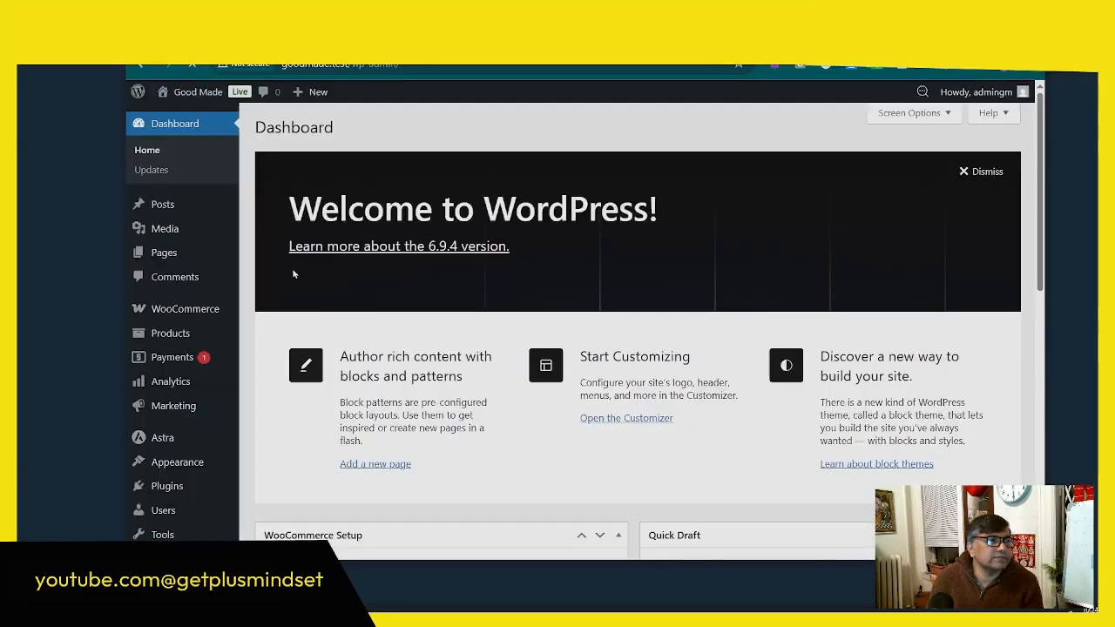
scroll(182, 322, "down", 3)
scroll(182, 327, "down", 3)
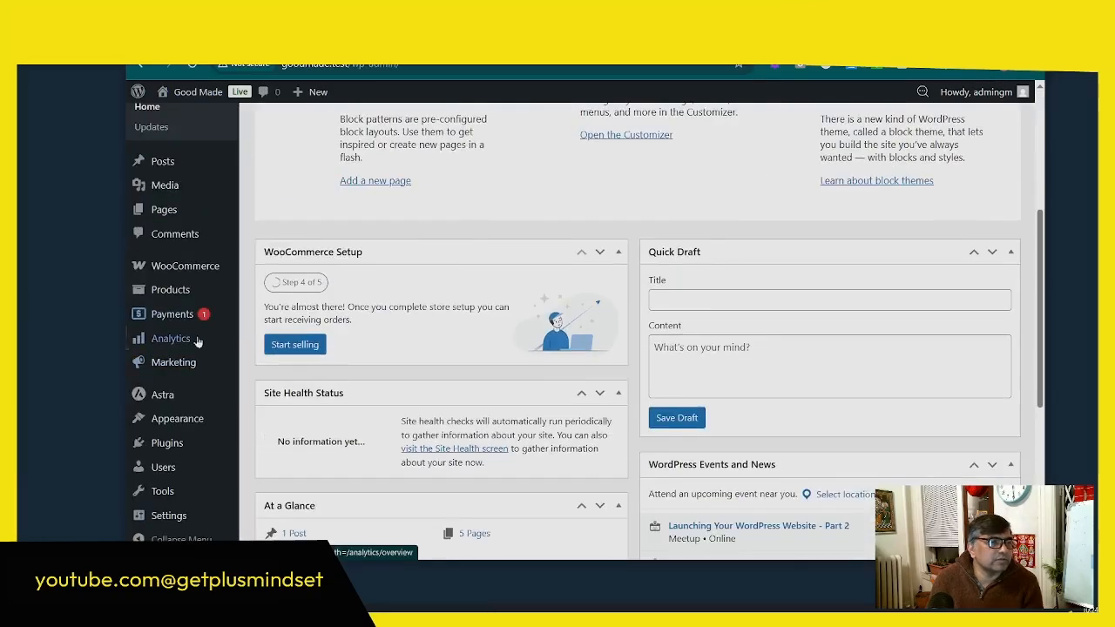
mouse_move(166, 515)
left_click(269, 438)
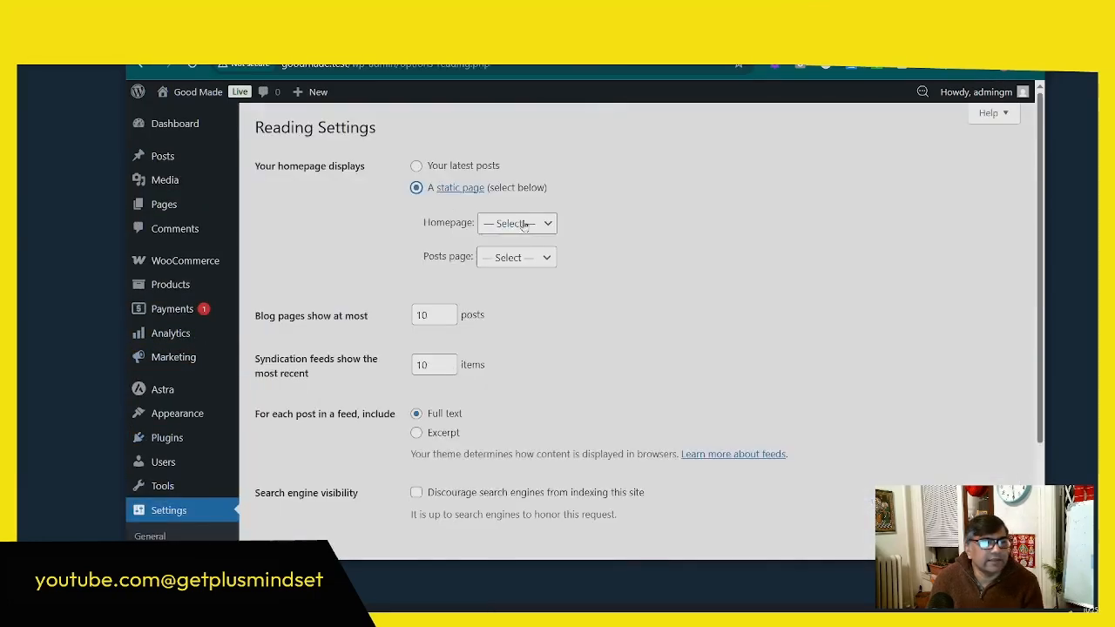
left_click(516, 223)
left_click(504, 337)
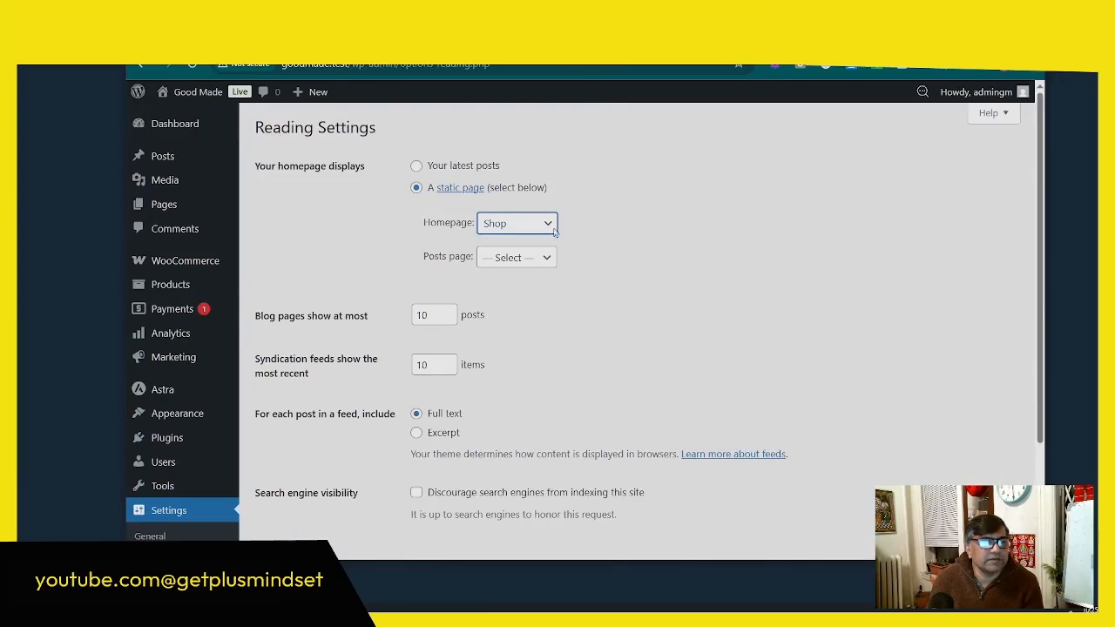
scroll(368, 478, "down", 2)
left_click(290, 416)
Step: Open the site's front page in a new browser tab and look through the products on it
mouse_move(192, 91)
right_click(173, 116)
left_click(197, 128)
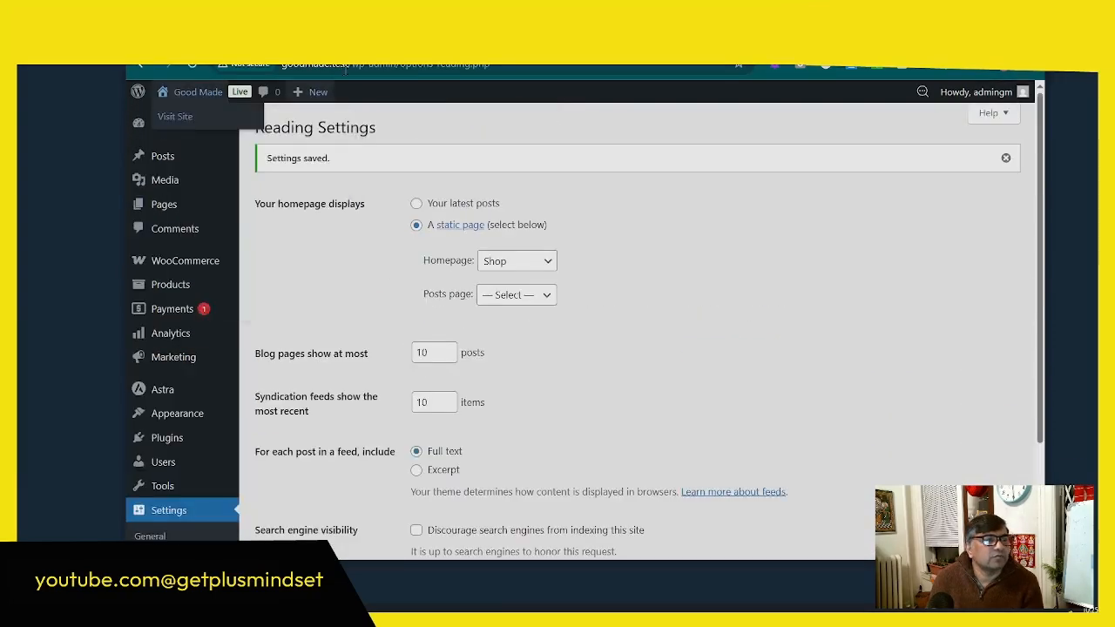
left_click(513, 39)
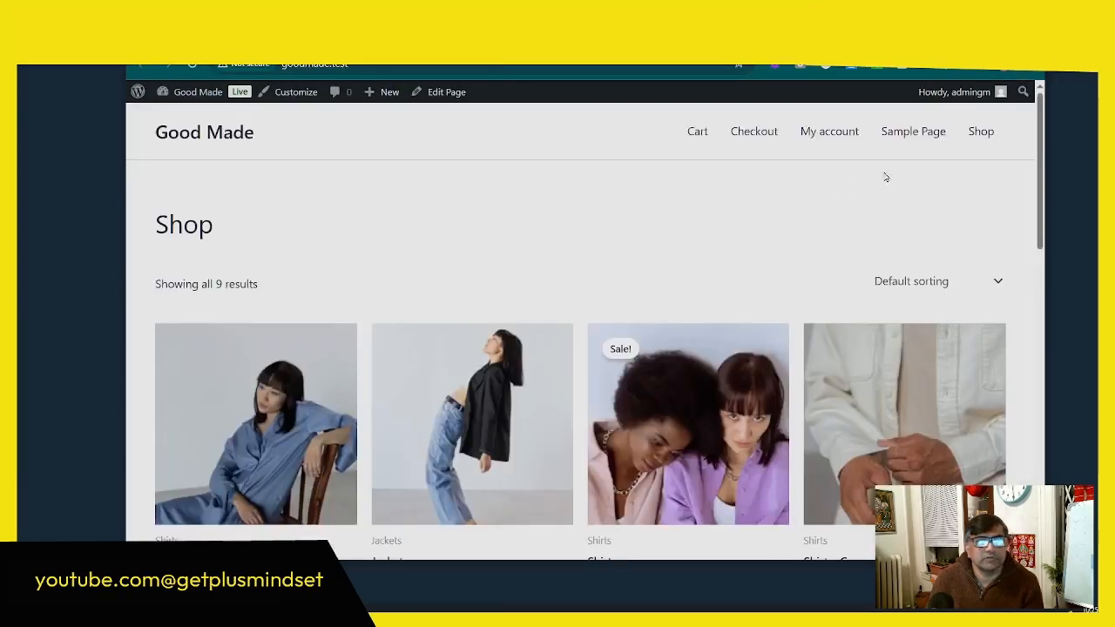
scroll(788, 196, "down", 2)
scroll(767, 220, "up", 2)
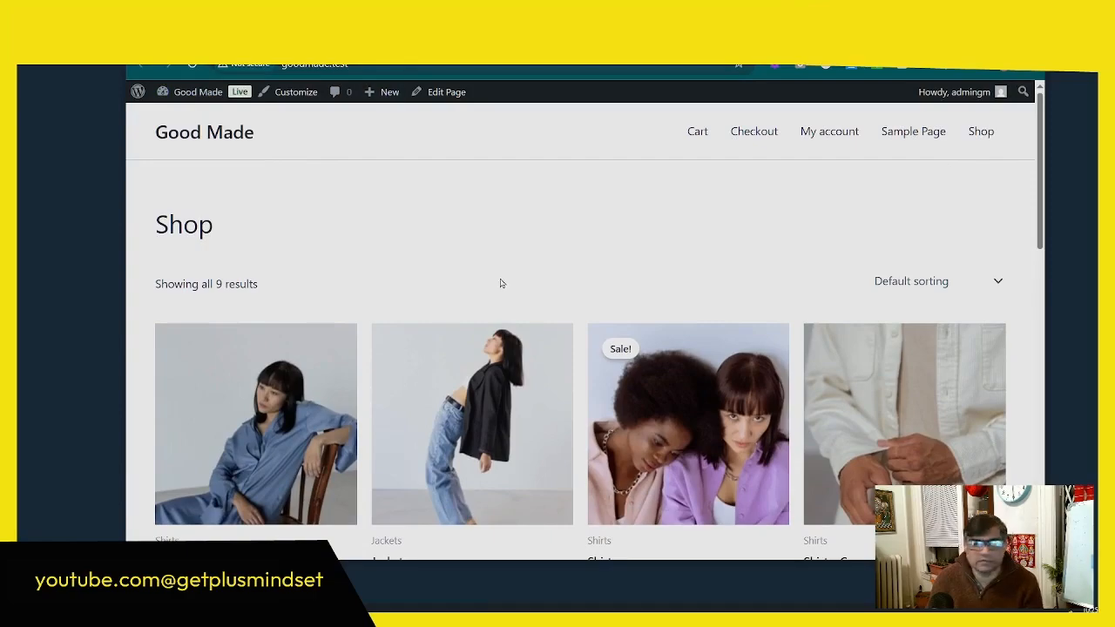
scroll(501, 280, "down", 6)
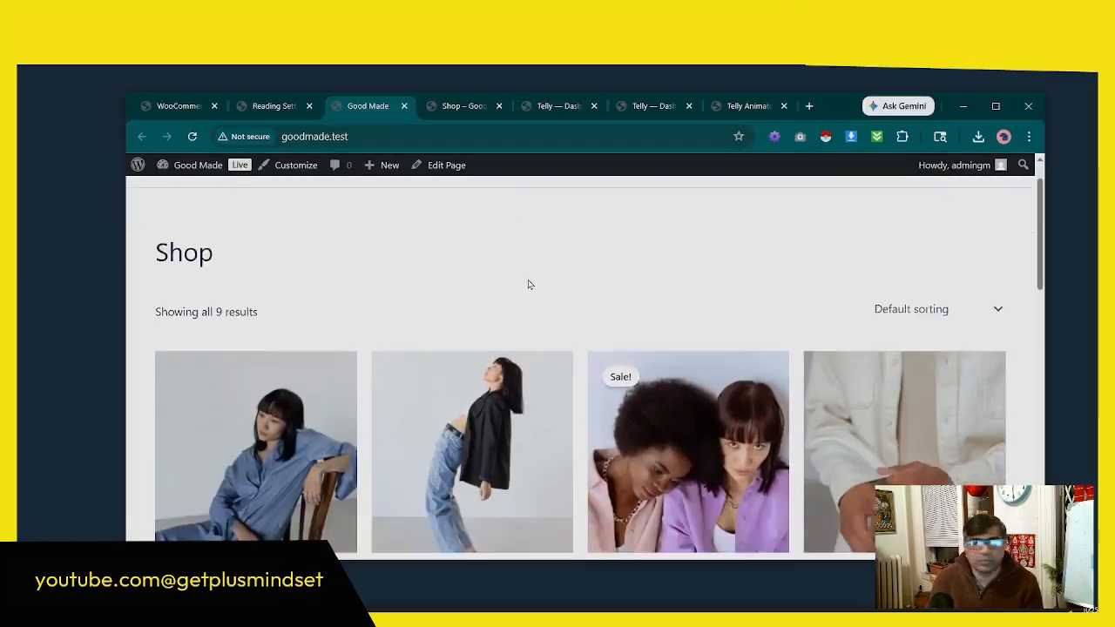
scroll(708, 377, "down", 3)
scroll(523, 331, "up", 5)
scroll(362, 274, "down", 2)
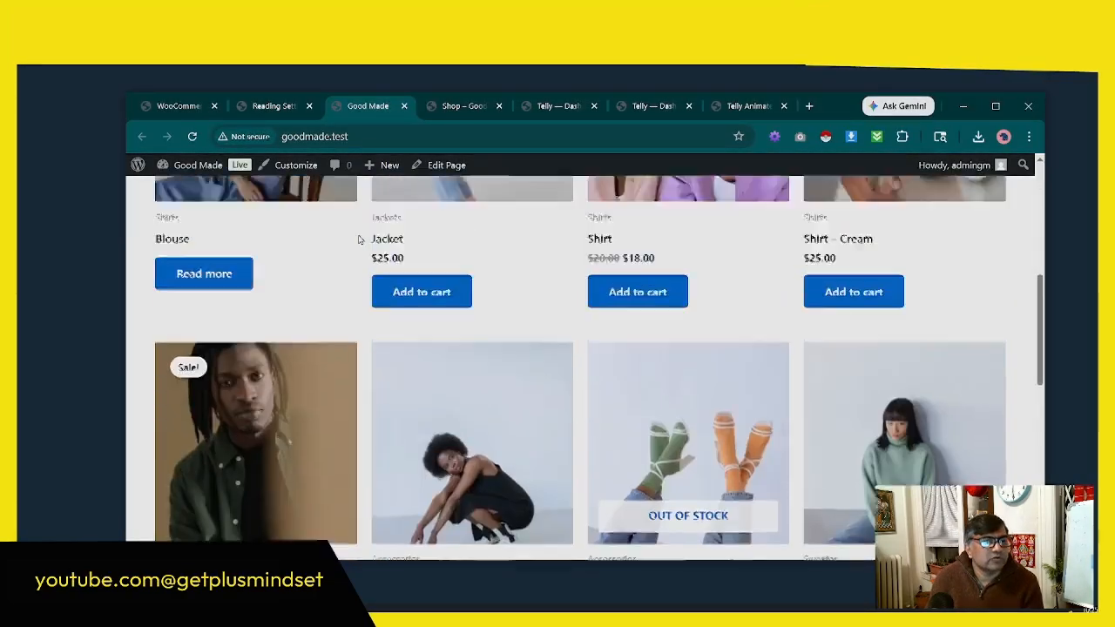
Step: Copy the store's front page address goodmade.test and open it in a new incognito window
scroll(495, 277, "up", 2)
scroll(497, 277, "up", 5)
scroll(497, 278, "down", 5)
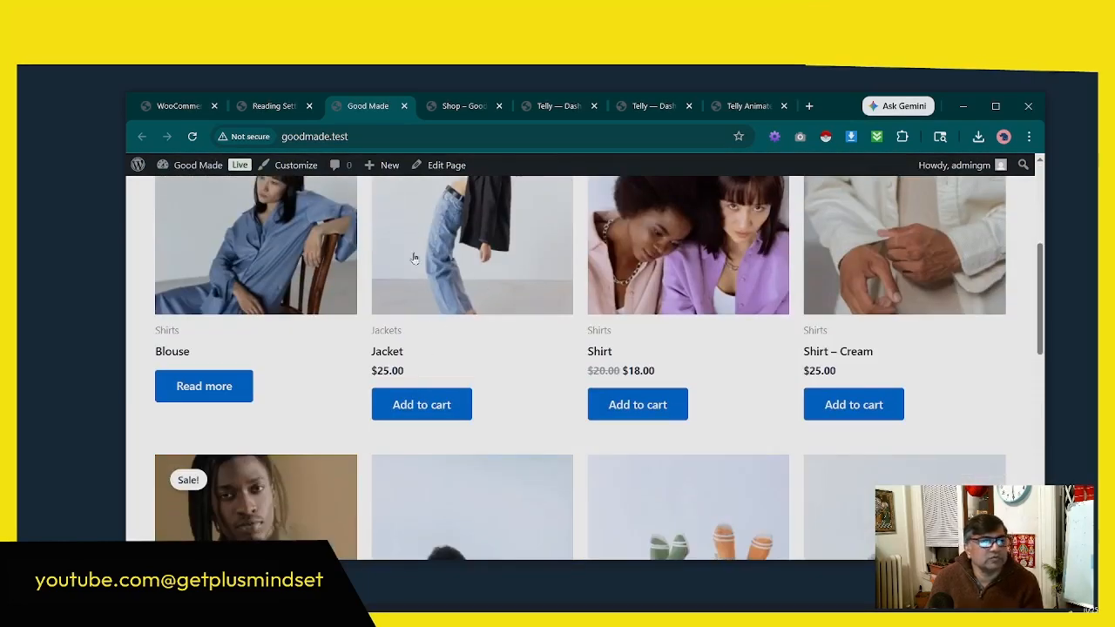
left_click(324, 135)
right_click(302, 134)
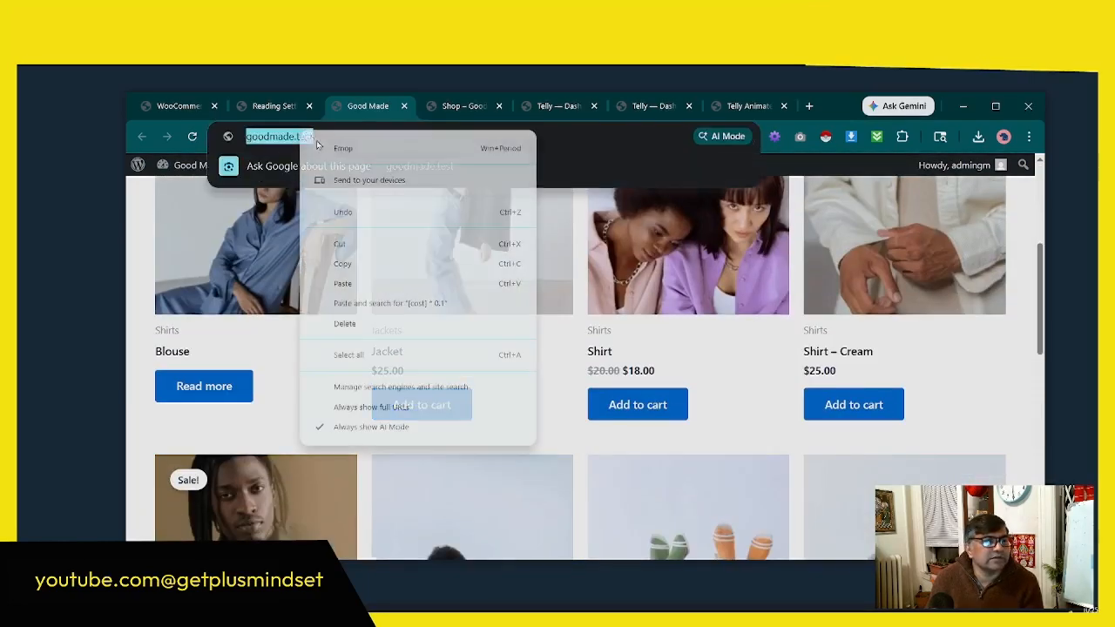
left_click(338, 264)
left_click(809, 105)
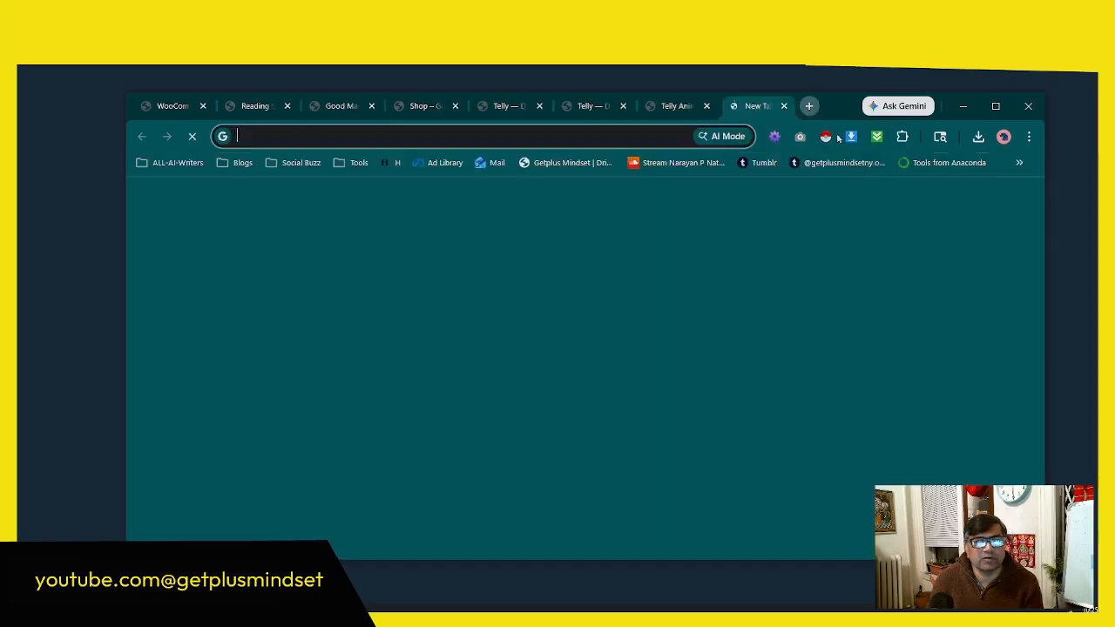
left_click(1027, 137)
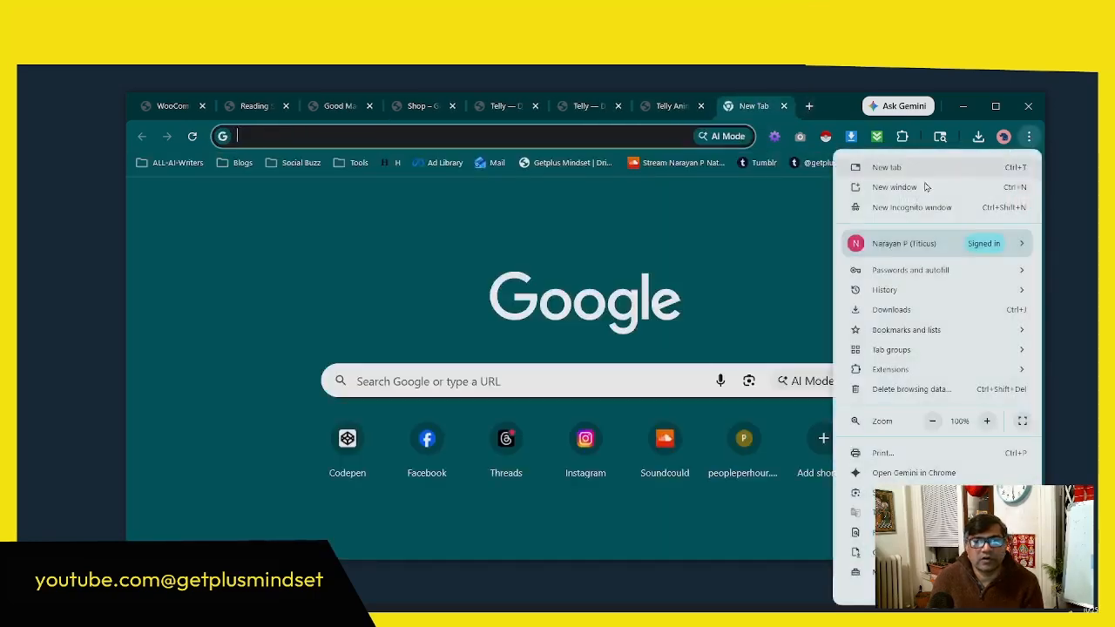
left_click(898, 207)
right_click(262, 146)
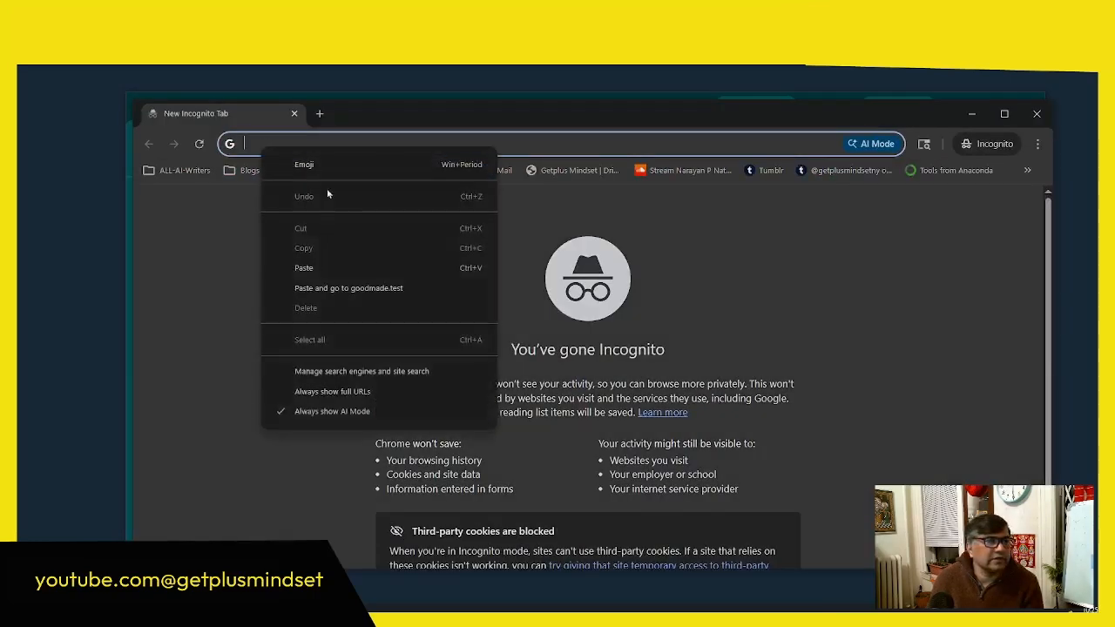
left_click(305, 264)
key("Return")
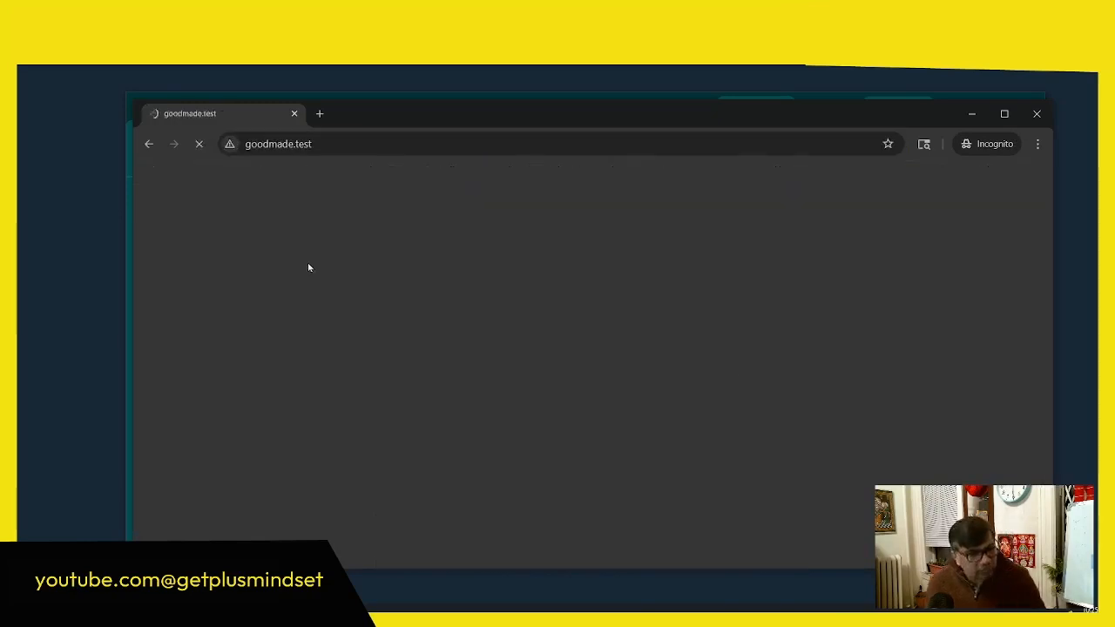
Step: Add the Jacket product to the cart from its product page and view the cart
scroll(308, 262, "down", 5)
left_click(563, 301)
scroll(679, 288, "down", 2)
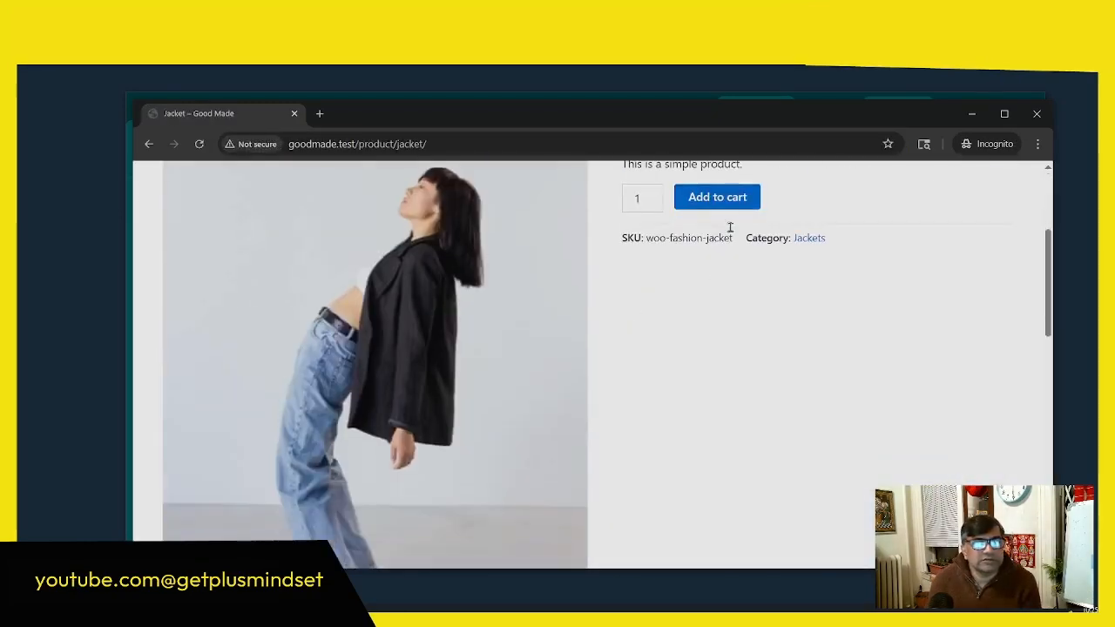
left_click(717, 195)
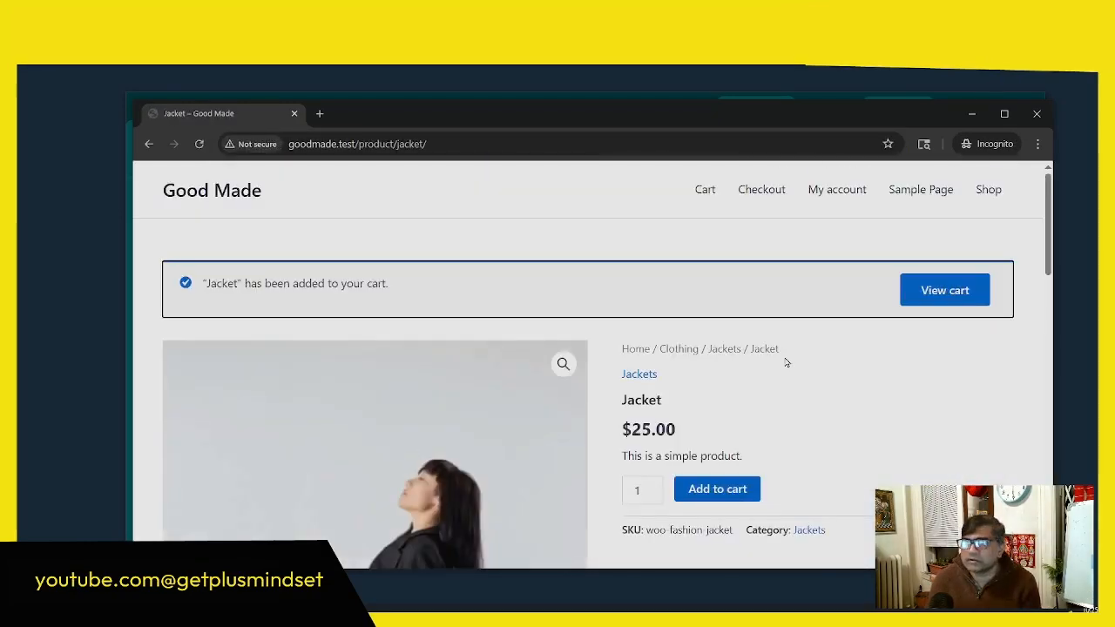
left_click(928, 296)
scroll(349, 332, "down", 1)
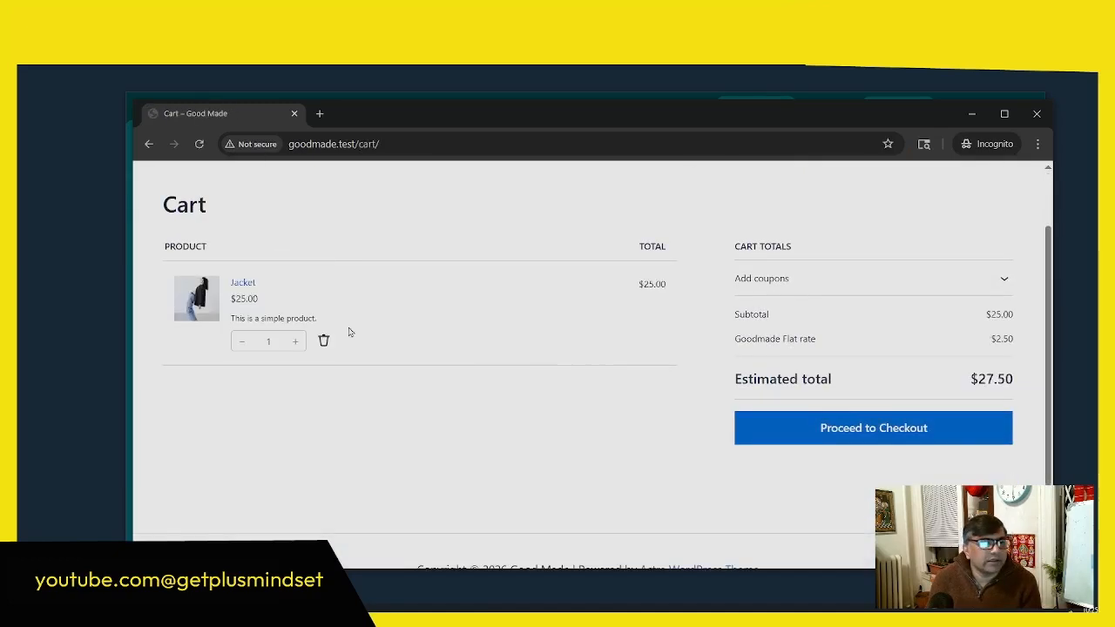
Step: Proceed to checkout and look over the address fields, shipping options, payment options and order summary
left_click(796, 428)
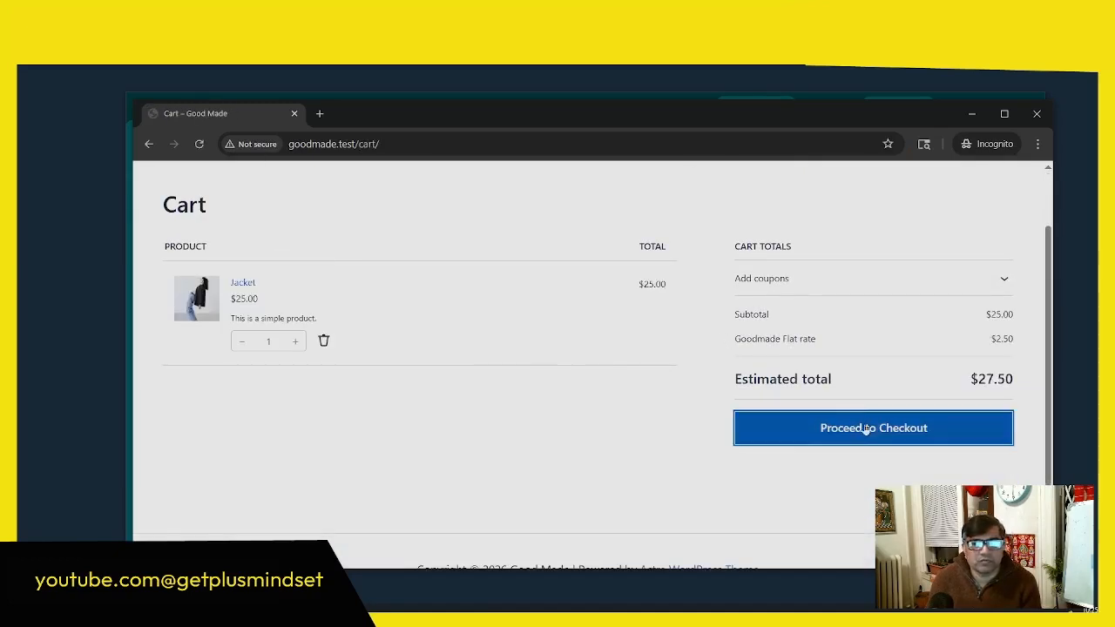
scroll(550, 416, "down", 3)
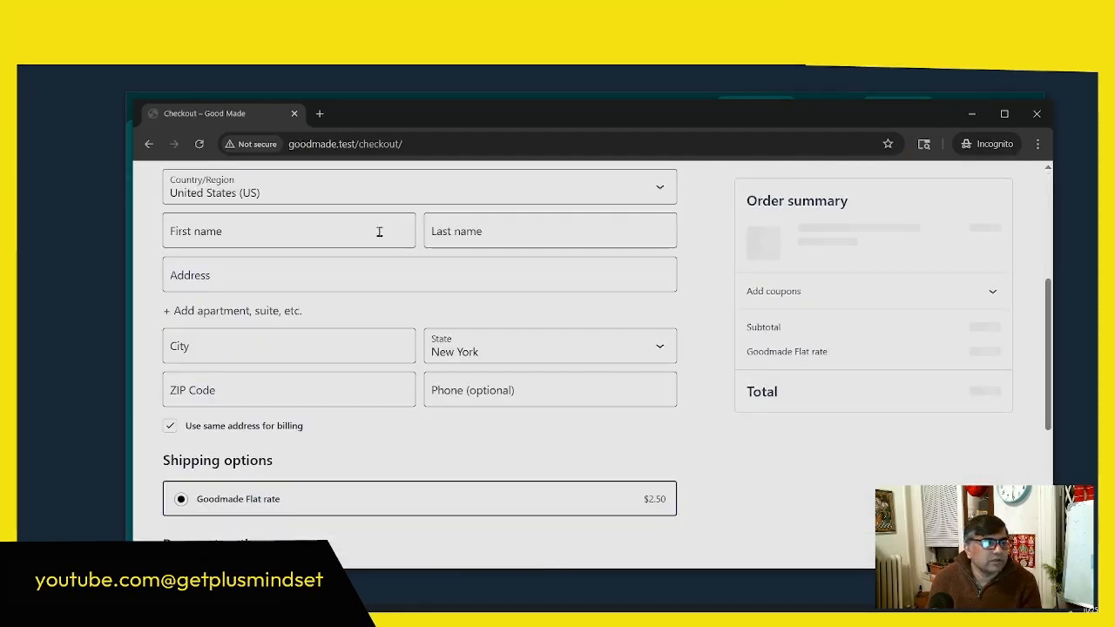
scroll(389, 256, "up", 2)
scroll(277, 244, "down", 3)
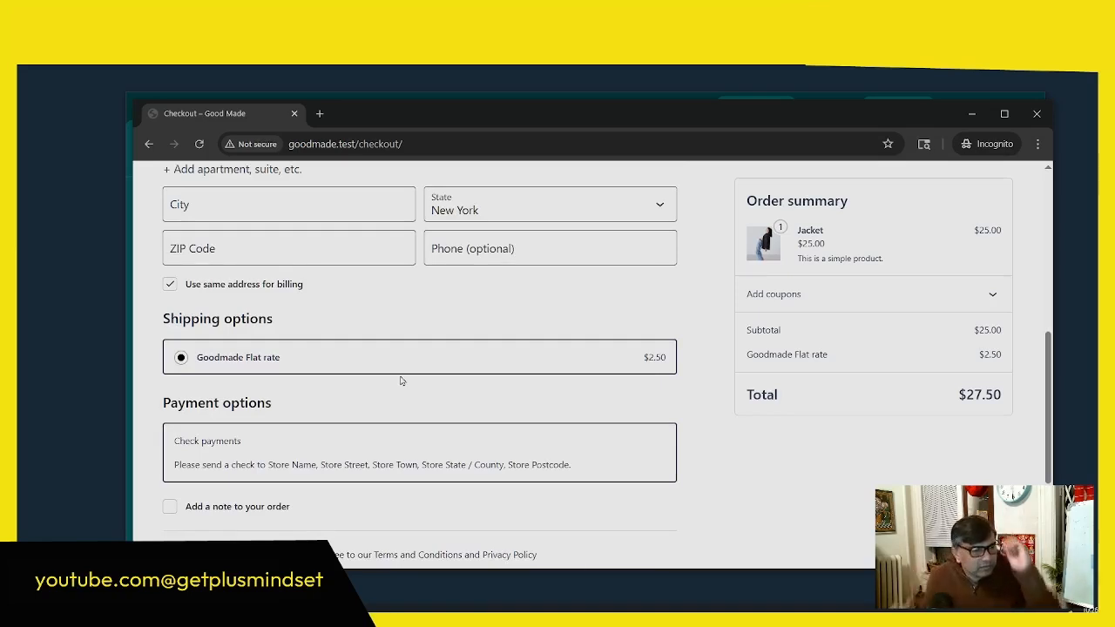
scroll(780, 437, "up", 3)
scroll(780, 437, "down", 5)
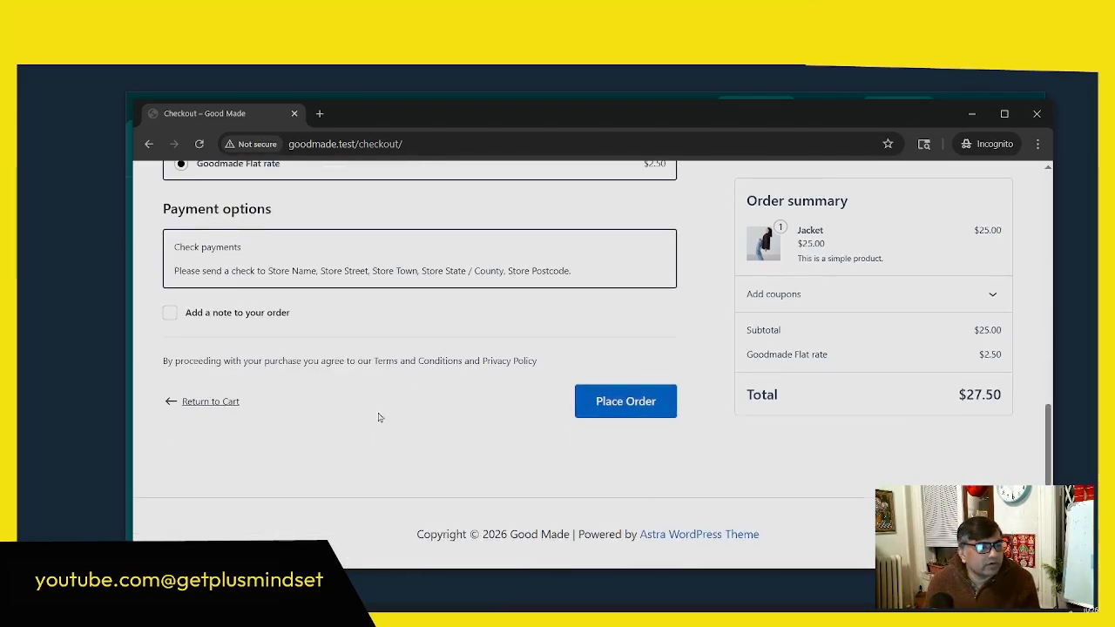
Step: Return to the store's front page, look over its products and navigation, and minimize the incognito window
scroll(229, 186, "up", 10)
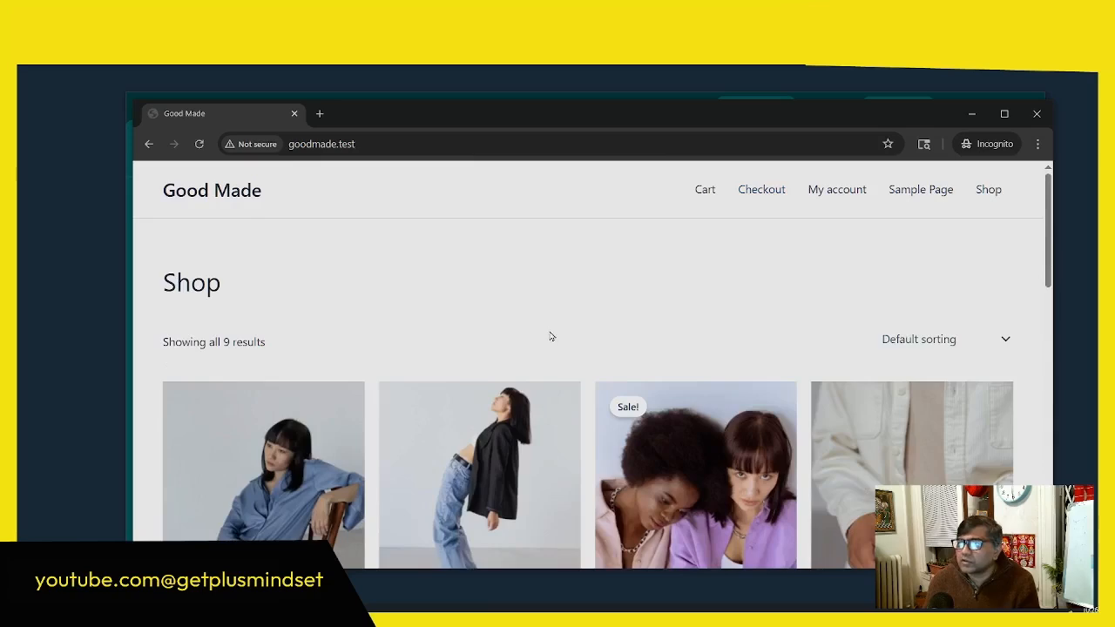
scroll(677, 305, "down", 5)
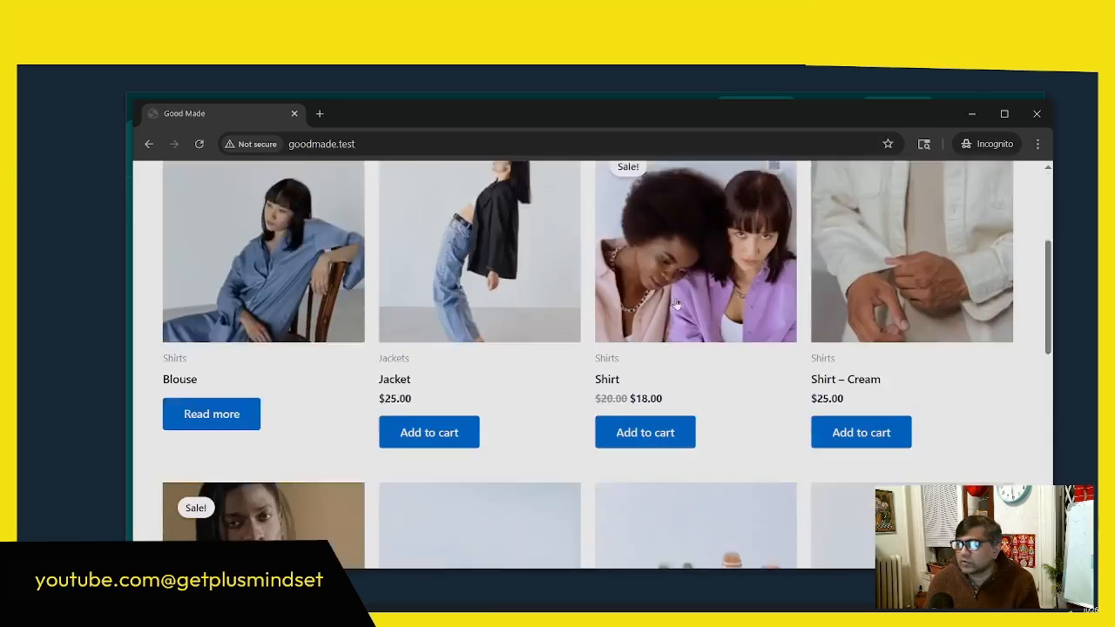
scroll(677, 305, "up", 5)
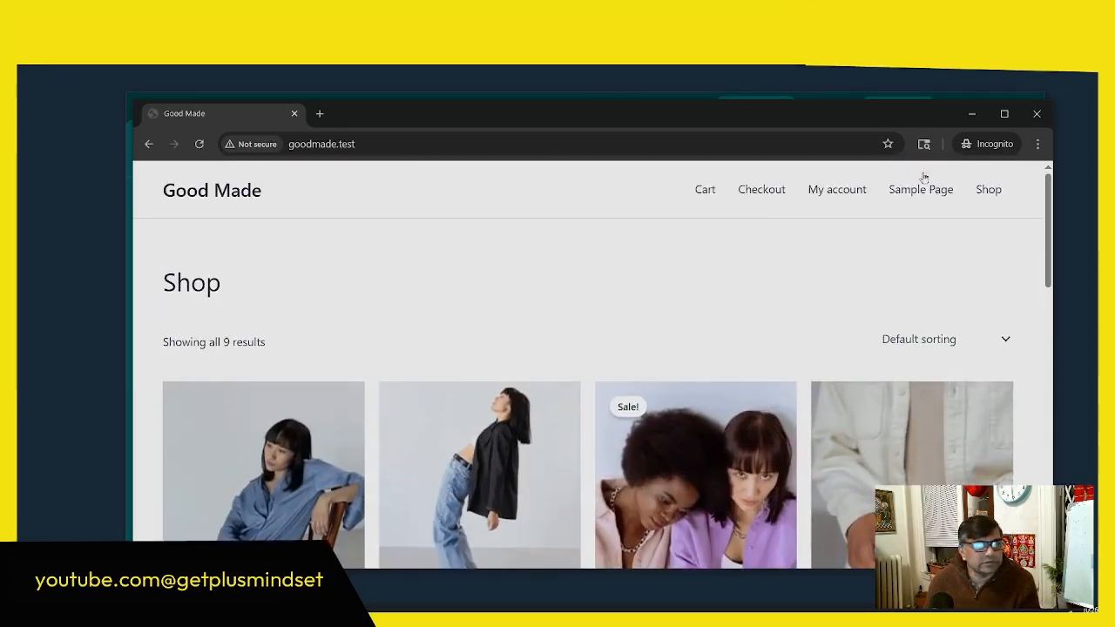
left_click(973, 115)
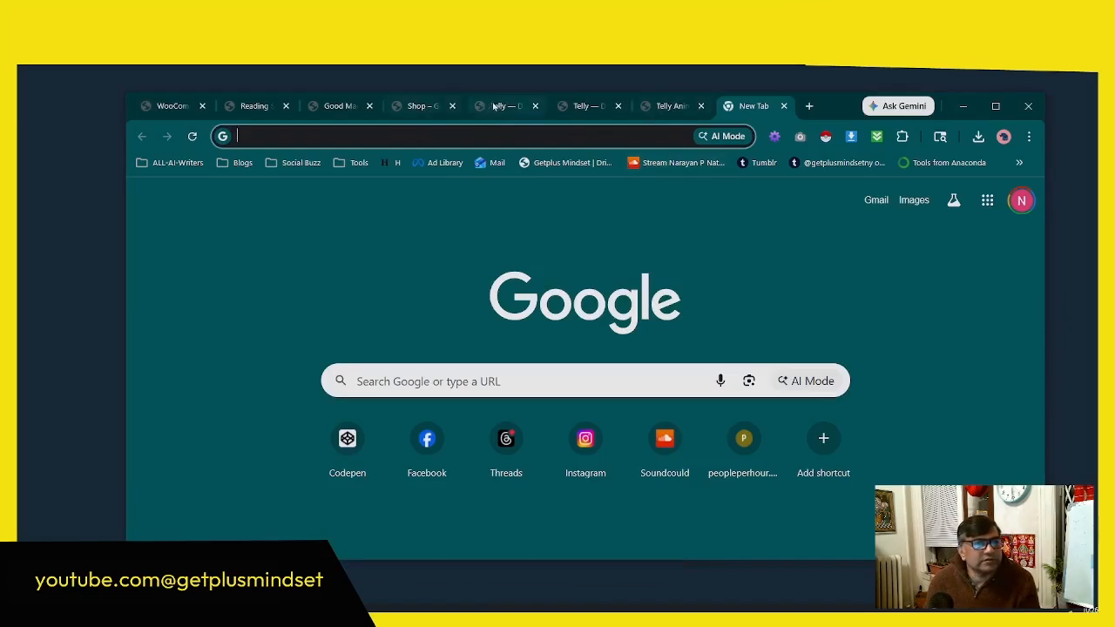
Step: Switch to the Telly animated presentation and reveal the SEO and Security items on the "Essential Plugins for 2026" slide
left_click(423, 106)
left_click(582, 105)
left_click(671, 105)
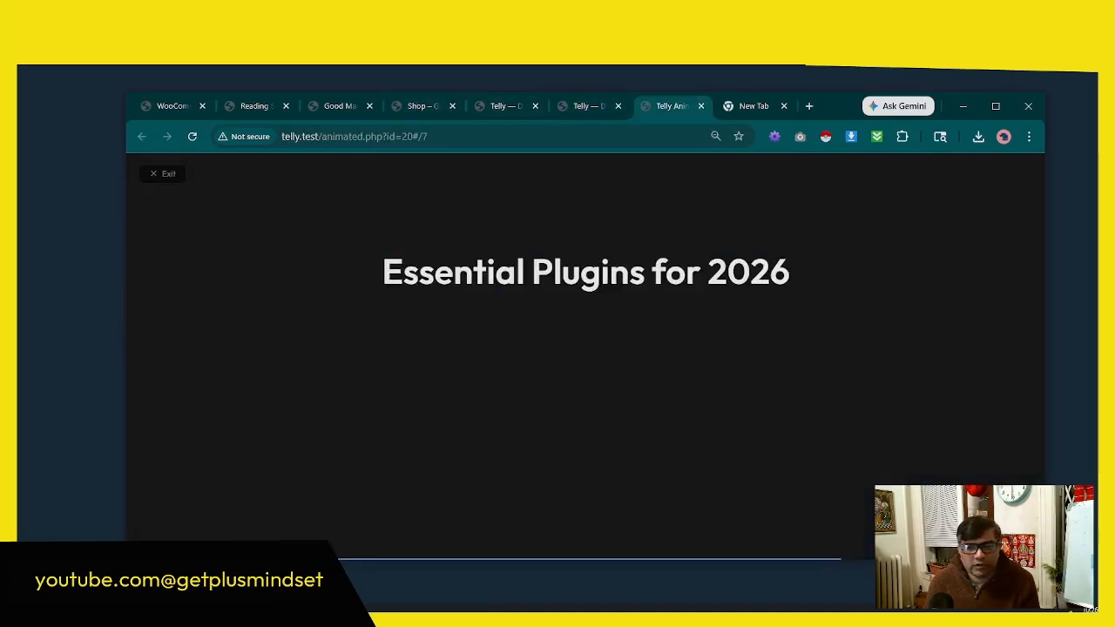
key("Right")
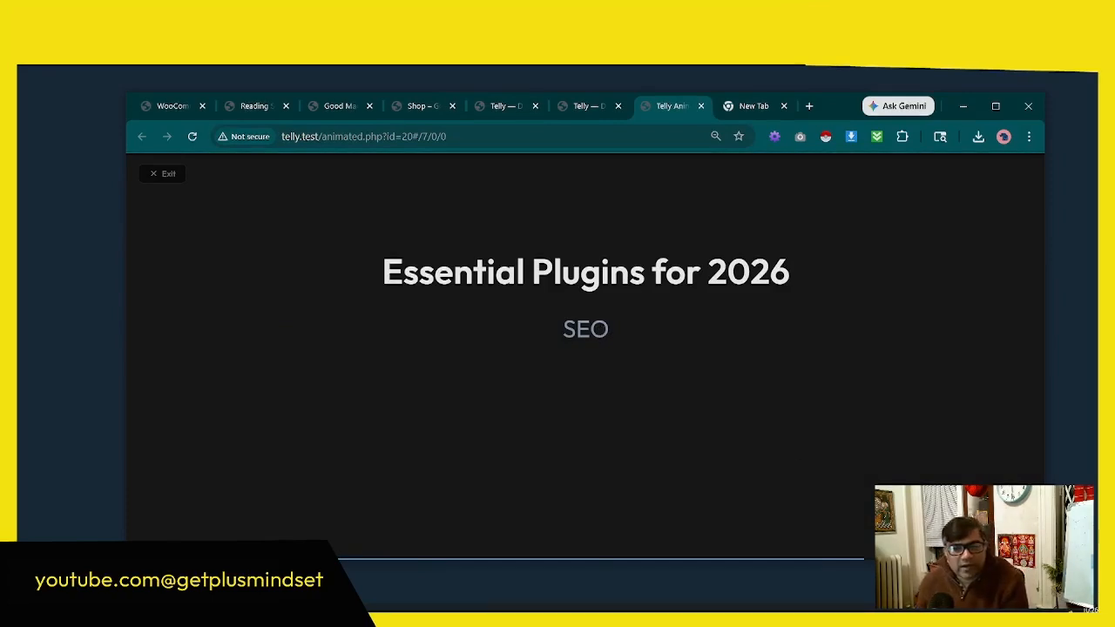
key("Right")
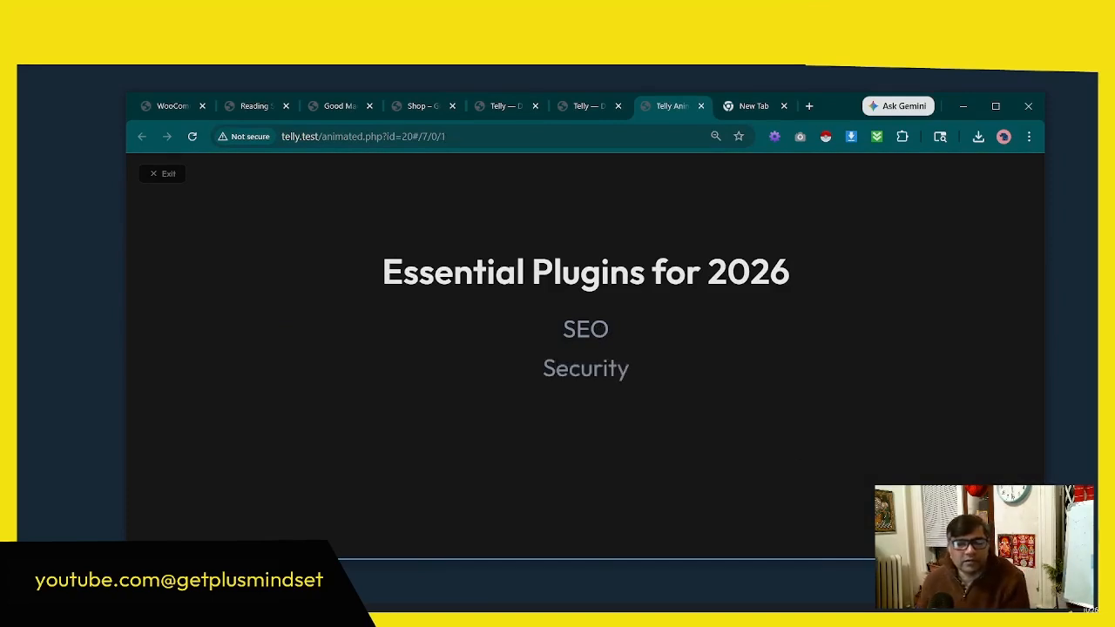
Step: Go back to the Good Made WordPress admin and open the page for adding new plugins
left_click(589, 106)
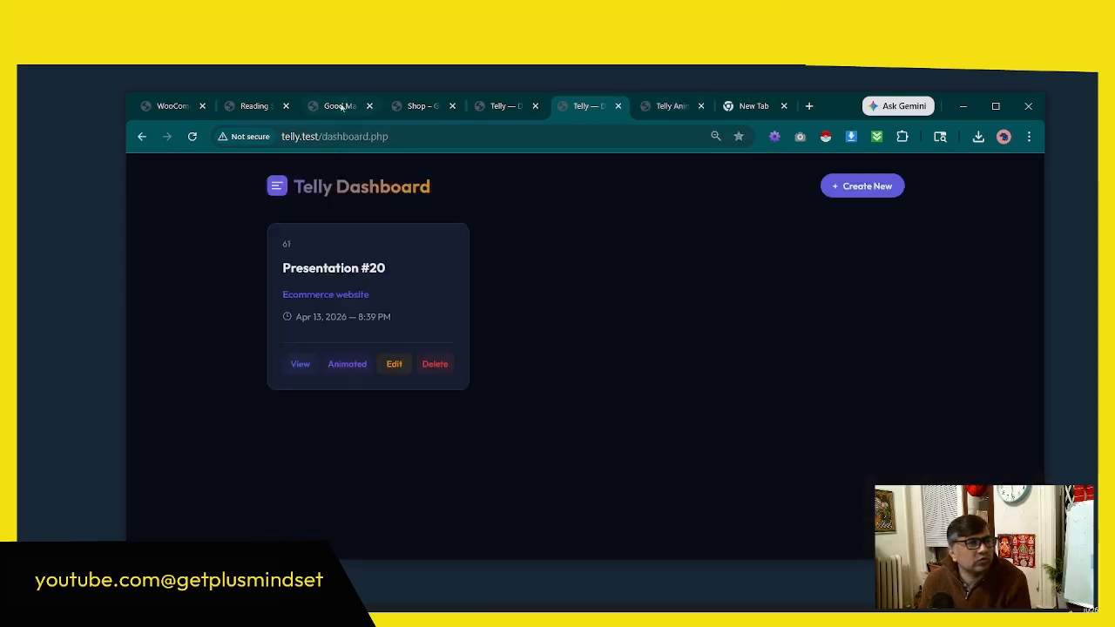
left_click(178, 109)
scroll(166, 393, "down", 3)
mouse_move(157, 422)
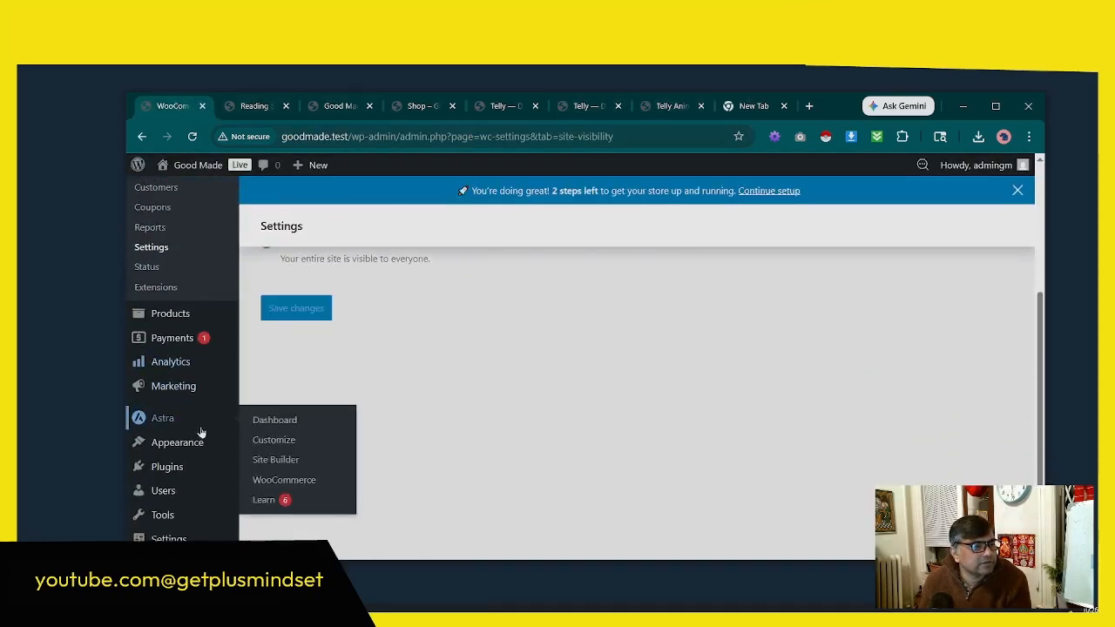
mouse_move(221, 446)
left_click(307, 446)
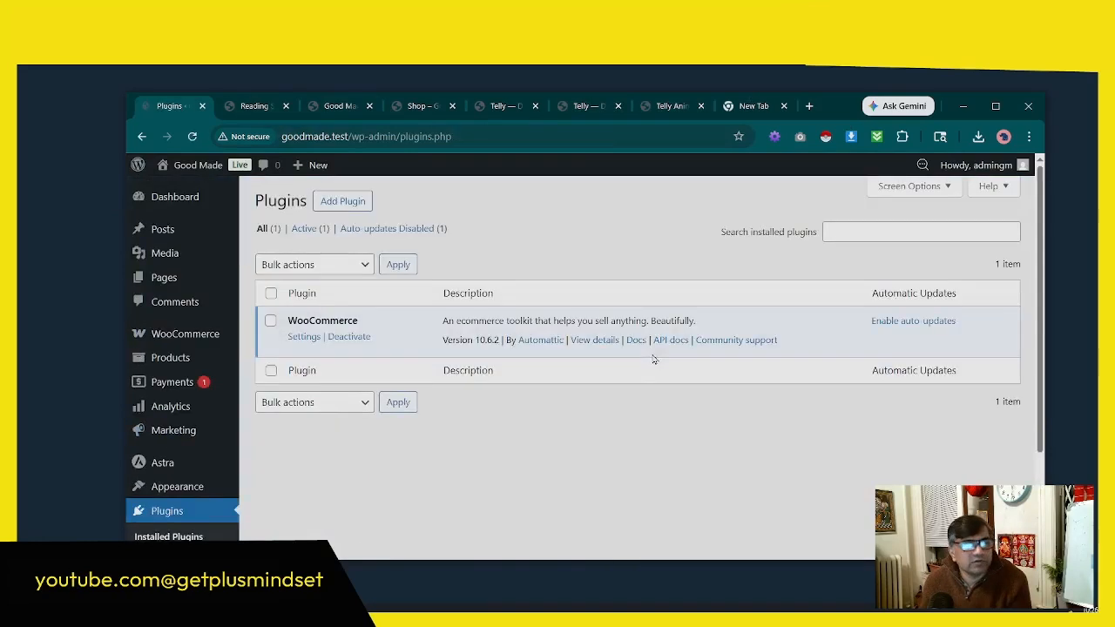
left_click(869, 228)
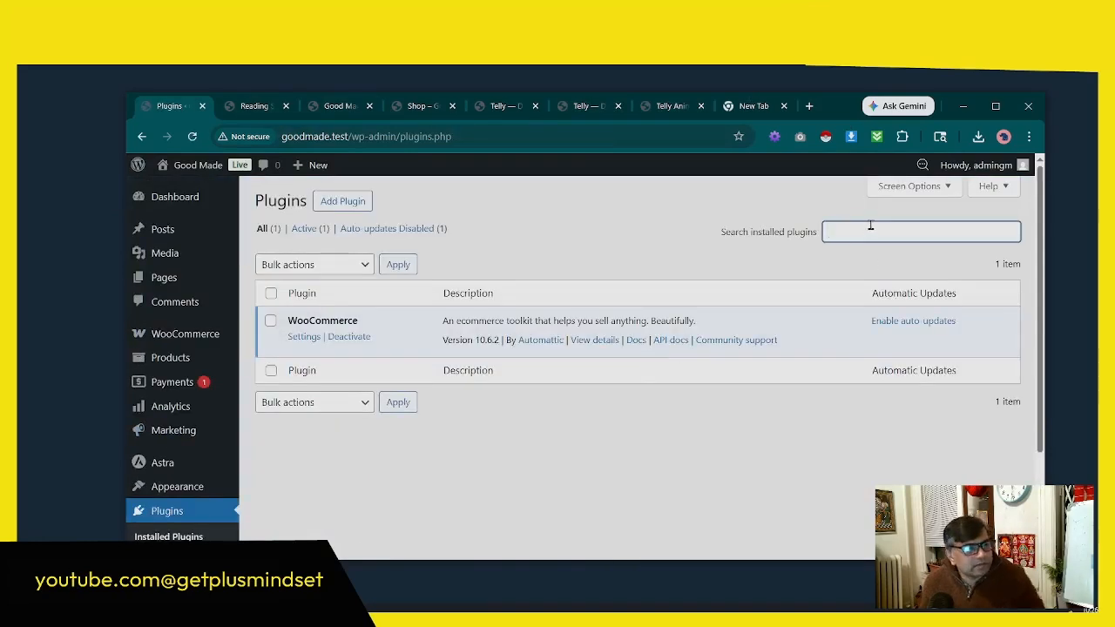
type("seo")
left_click(347, 202)
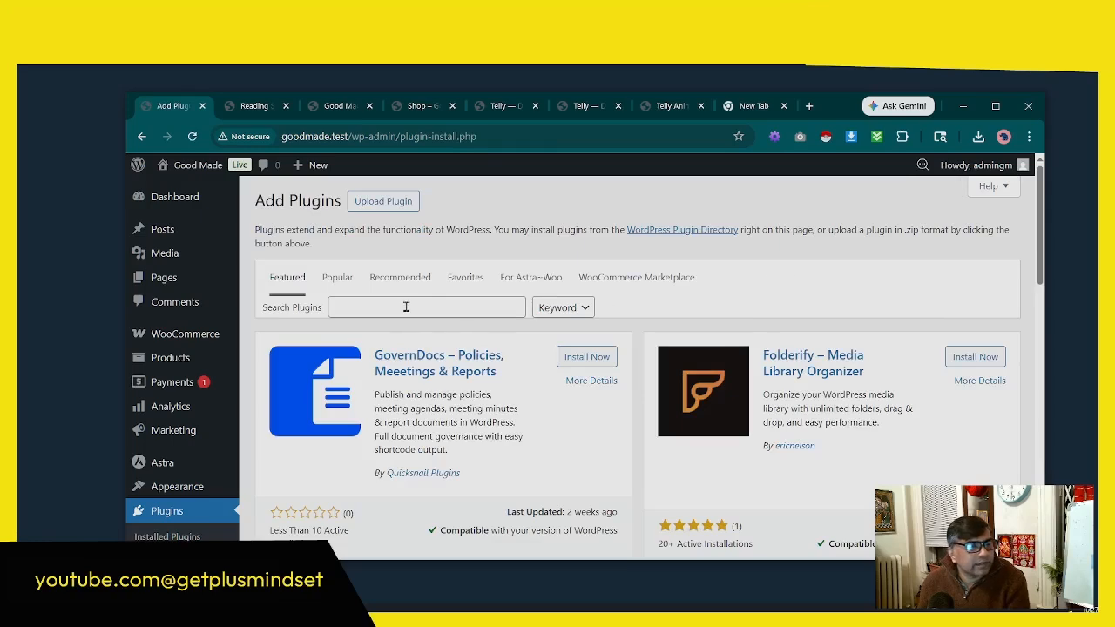
Step: Widen the browser window and search the plugin directory for "seo"
mouse_move(128, 281)
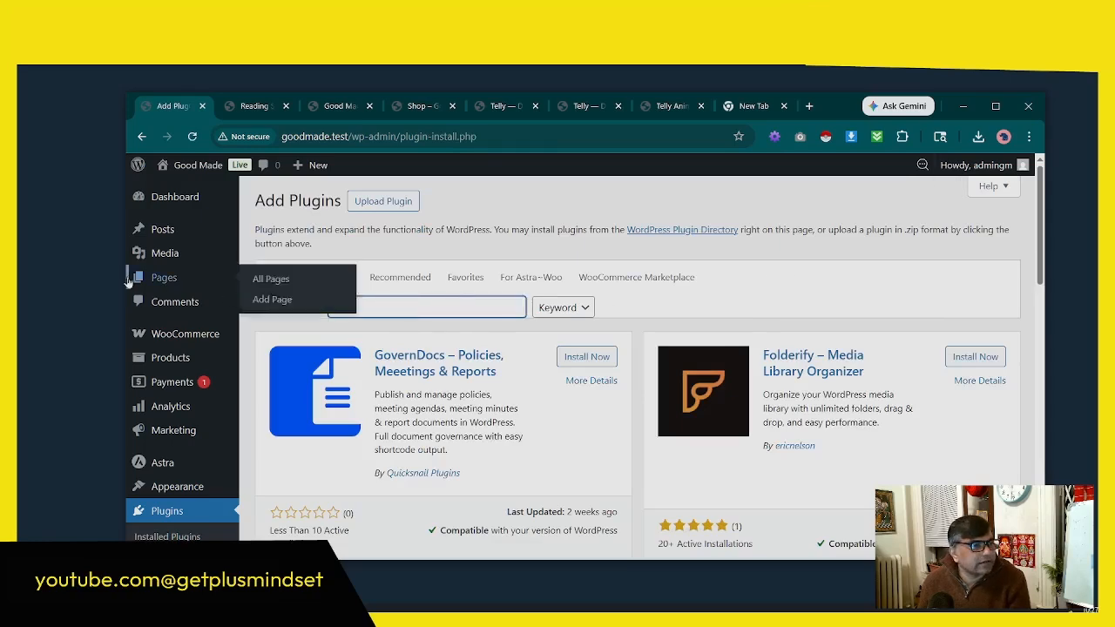
left_click_drag(128, 281, 35, 280)
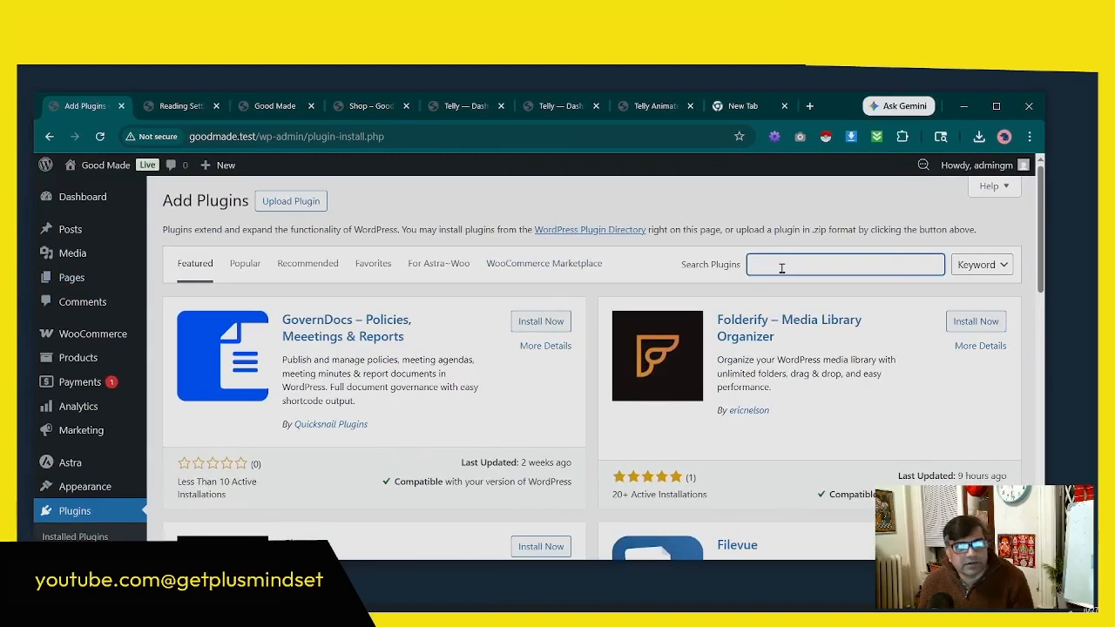
type("seo")
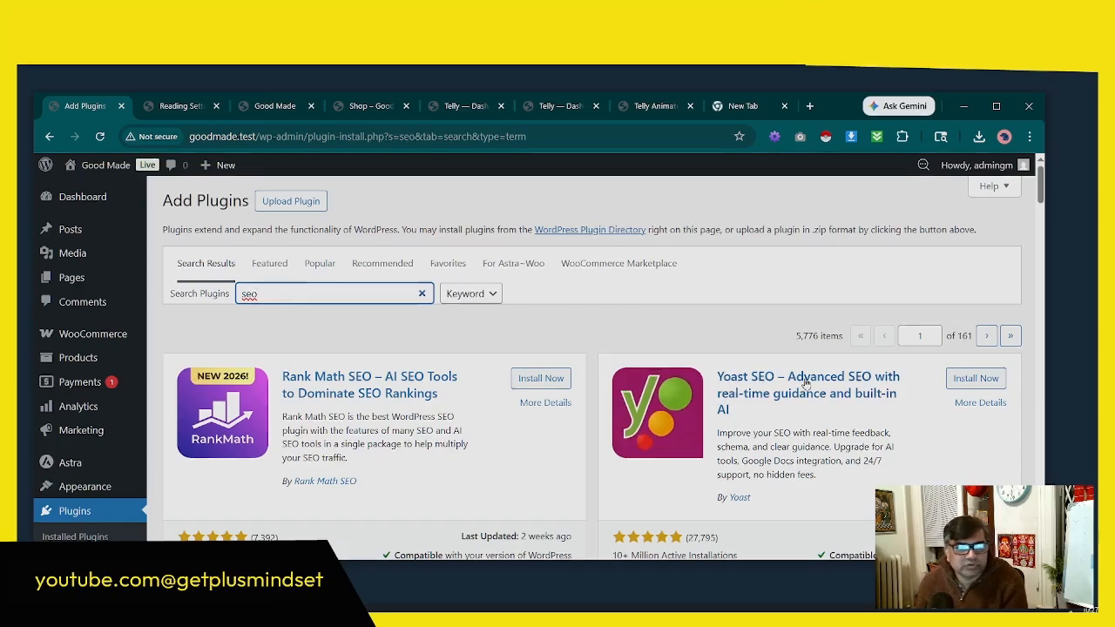
Step: Compare the SEO plugins found and install Yoast SEO
scroll(882, 394, "down", 1)
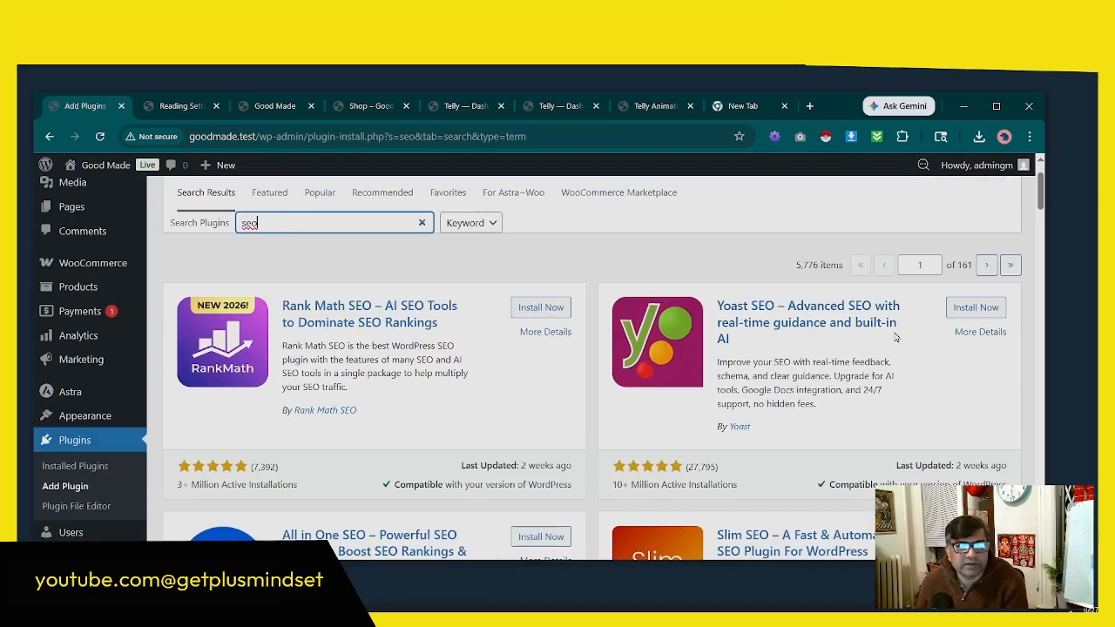
scroll(844, 384, "down", 2)
scroll(841, 392, "up", 1)
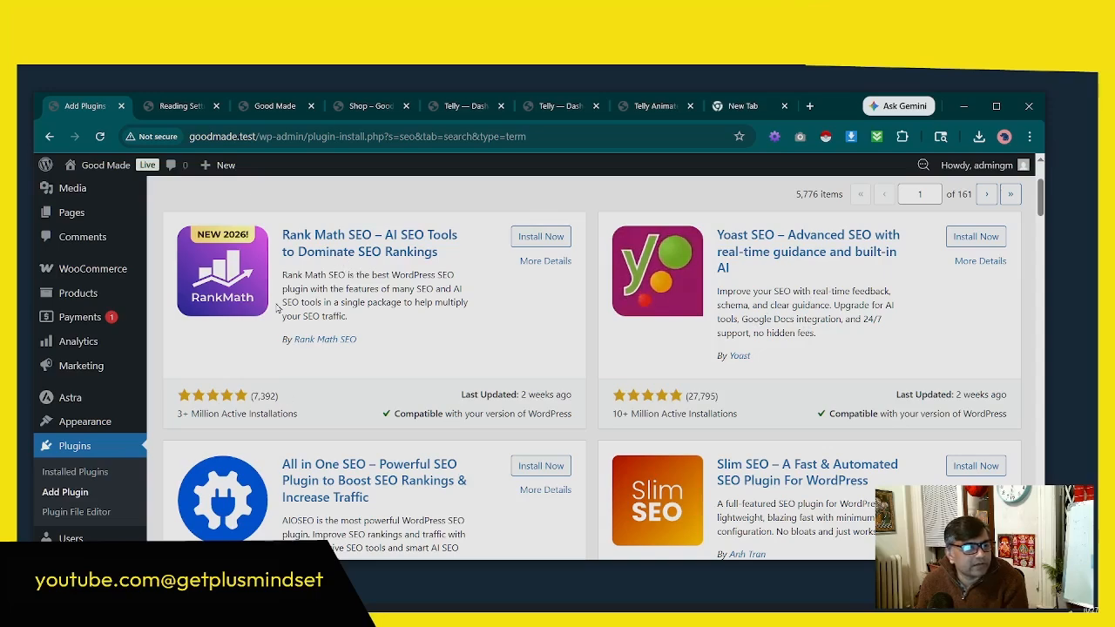
scroll(278, 307, "down", 3)
scroll(733, 343, "up", 2)
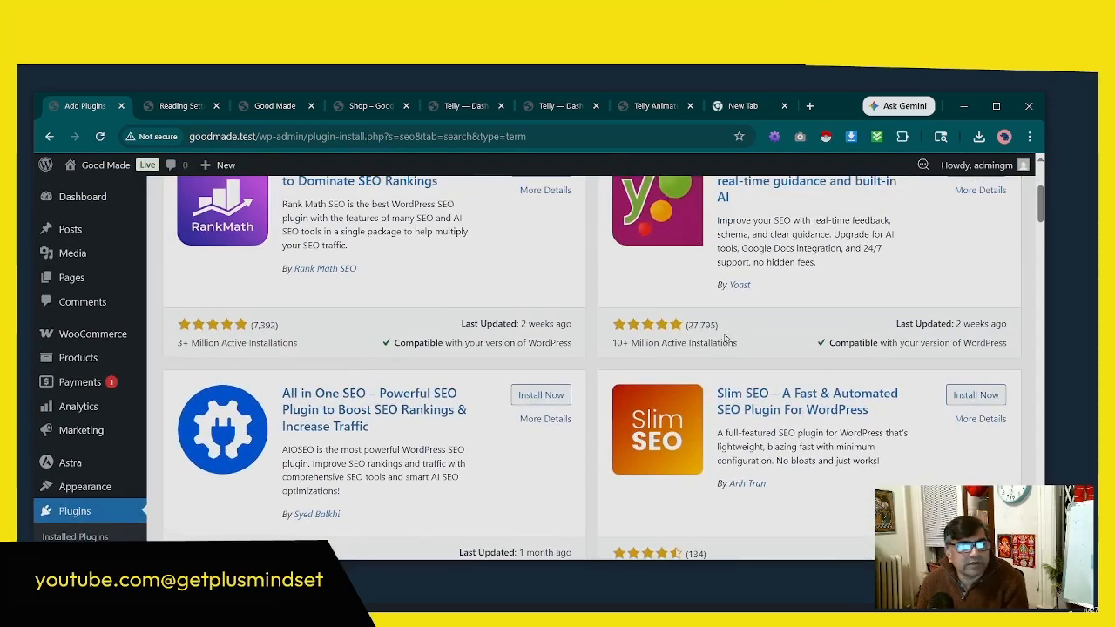
scroll(556, 365, "down", 2)
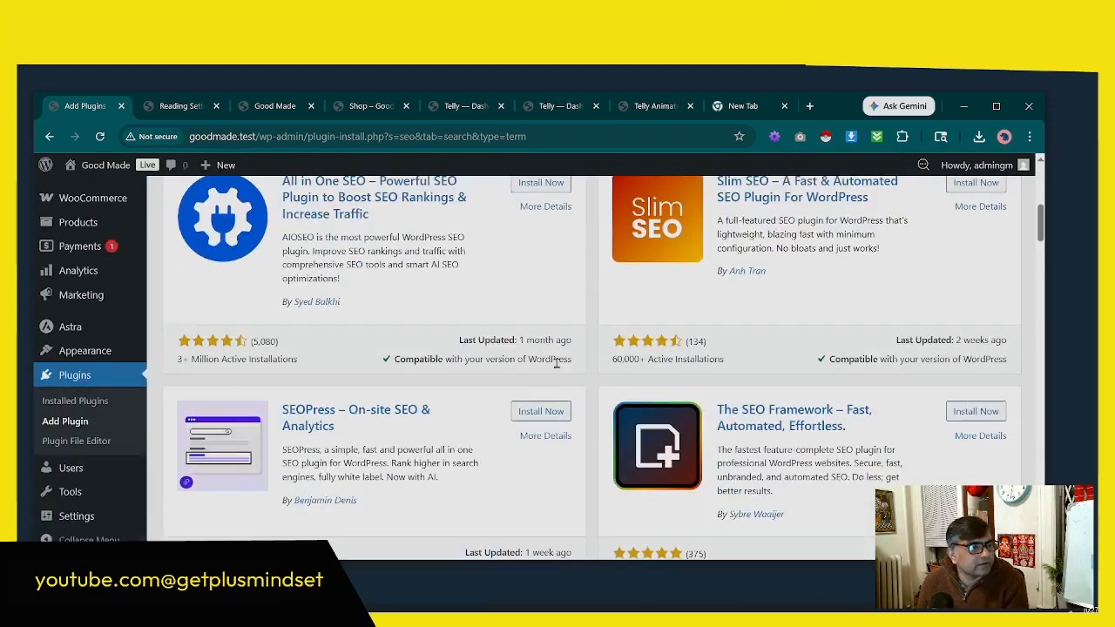
scroll(604, 405, "up", 2)
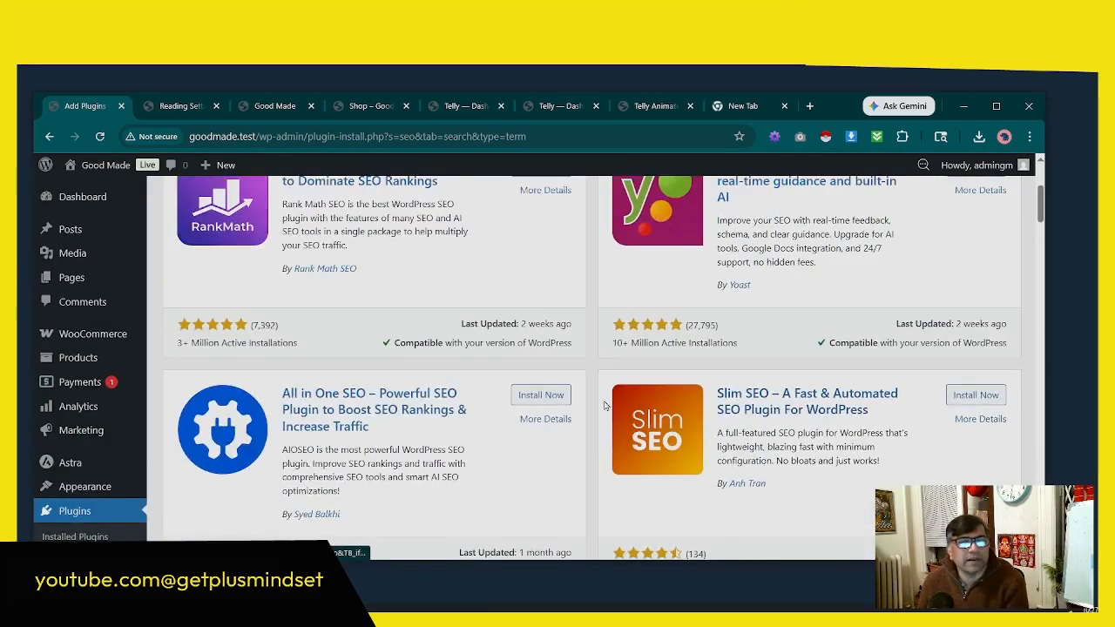
scroll(604, 406, "up", 2)
left_click(973, 380)
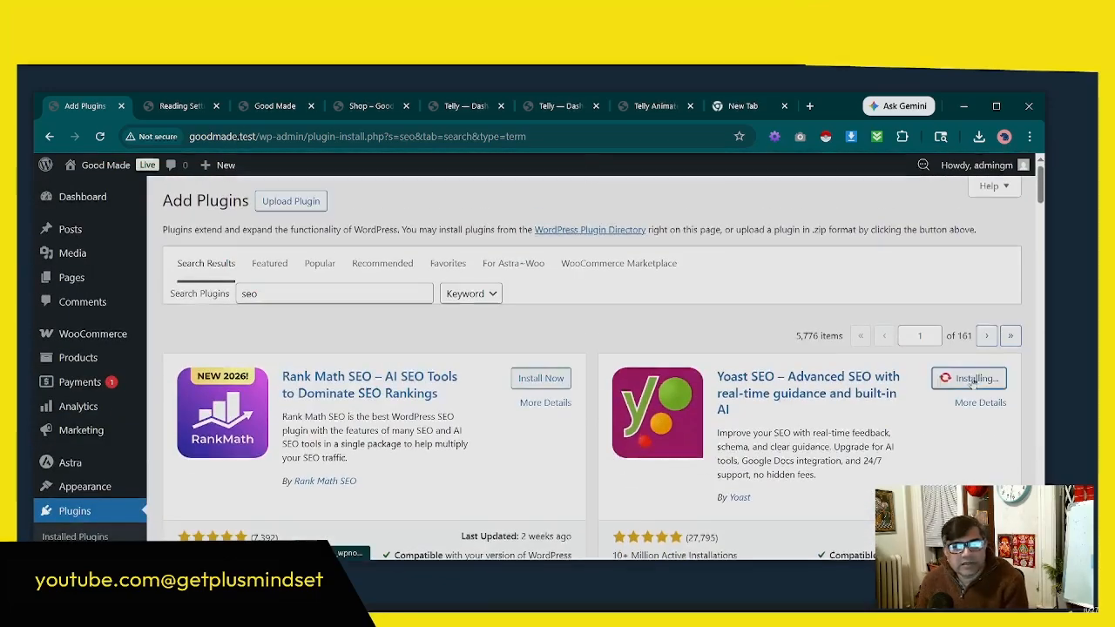
scroll(973, 380, "down", 1)
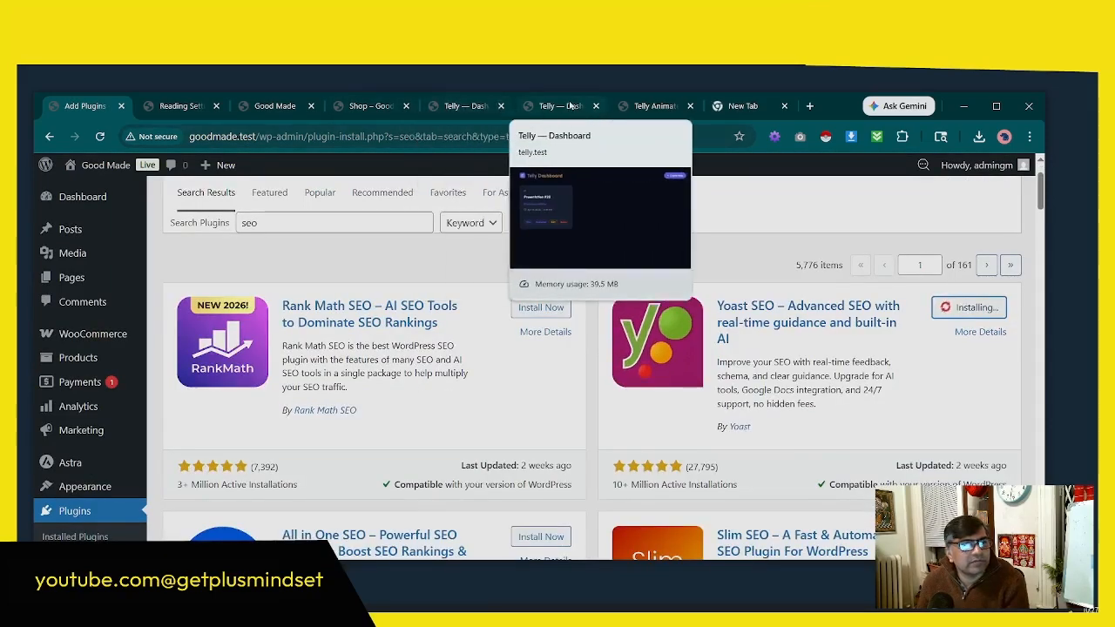
Step: Switch to the Telly animated presentation and highlight the Security item on the "Essential Plugins for 2026" slide
left_click(571, 106)
left_click(649, 106)
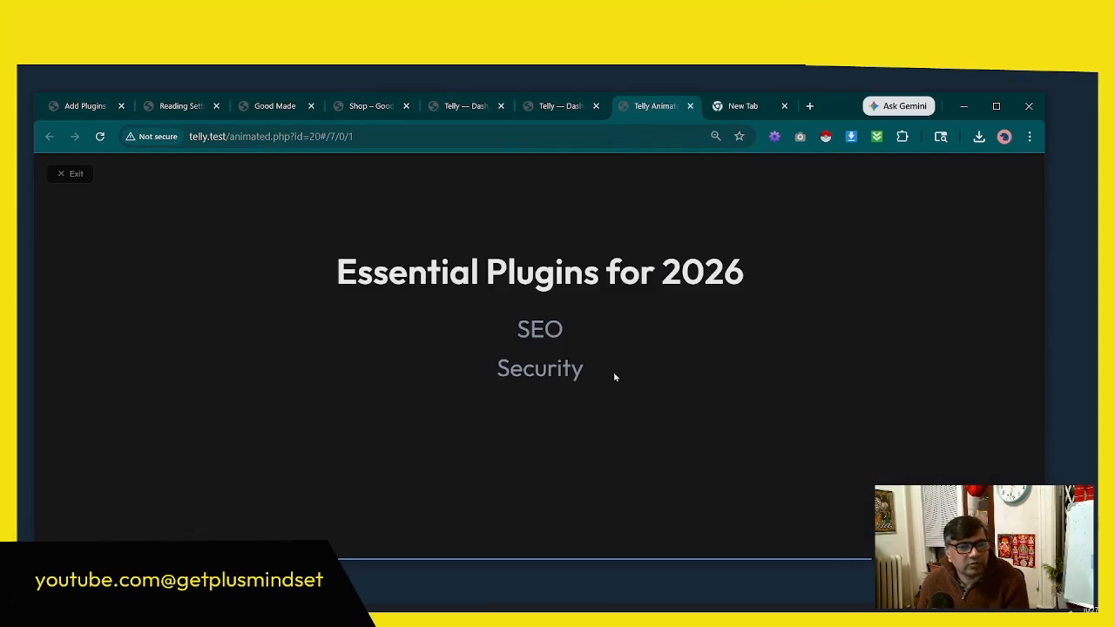
left_click_drag(615, 377, 504, 376)
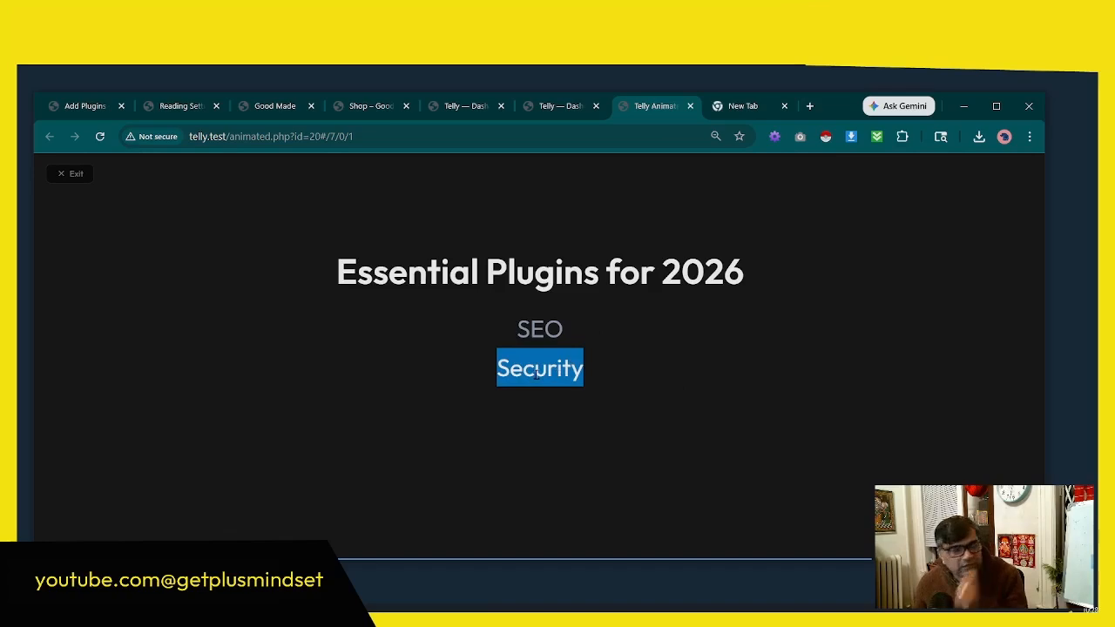
Step: Return to the plugin search results in the Good Made admin and activate Yoast SEO
left_click(466, 106)
left_click(241, 106)
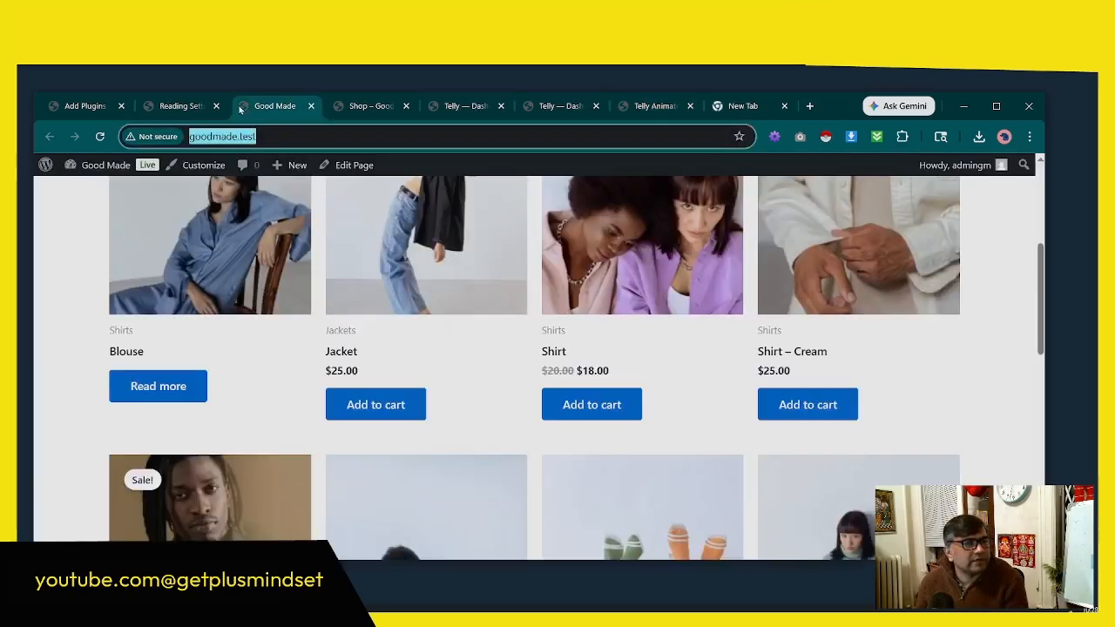
left_click(173, 106)
left_click(85, 106)
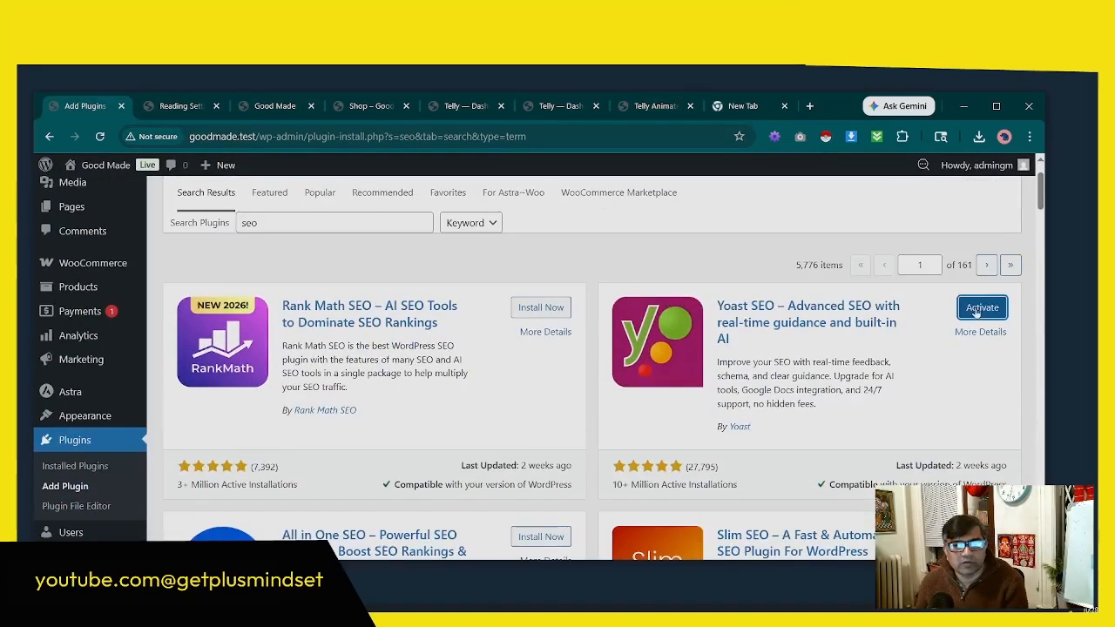
left_click(976, 312)
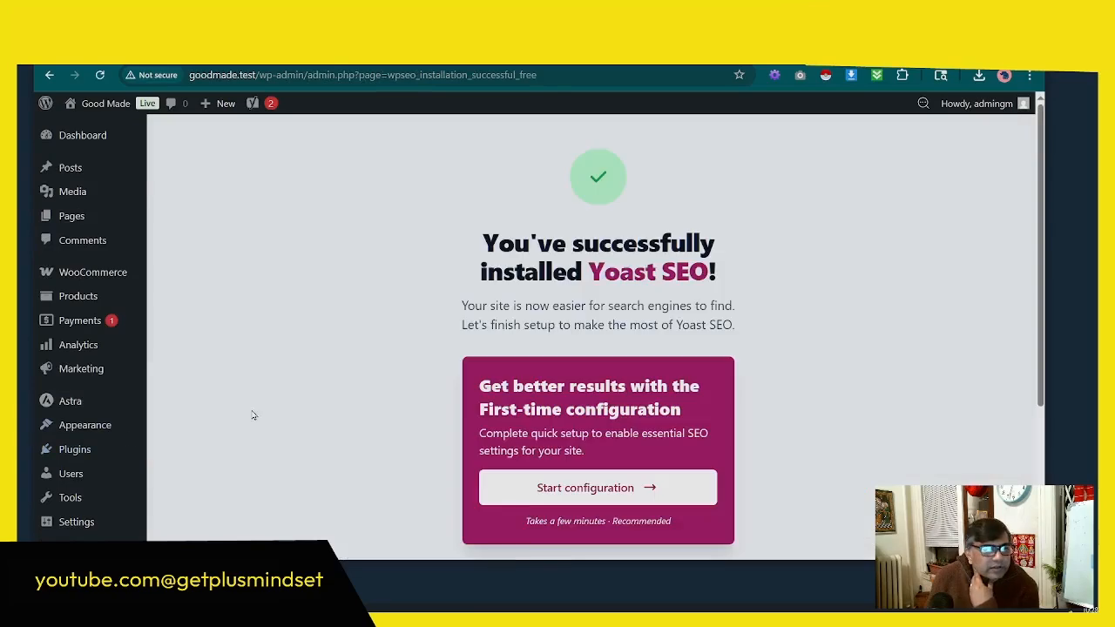
Step: Start Yoast SEO's first-time configuration, run the SEO data optimization and continue to Site Representation
scroll(505, 344, "down", 3)
scroll(624, 360, "up", 2)
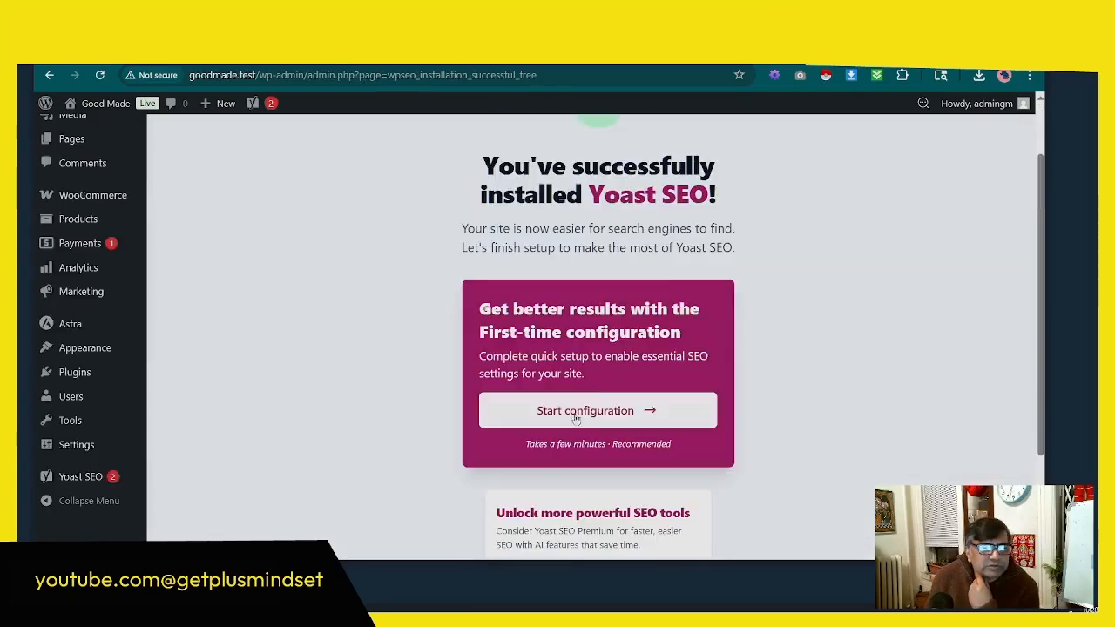
left_click(624, 412)
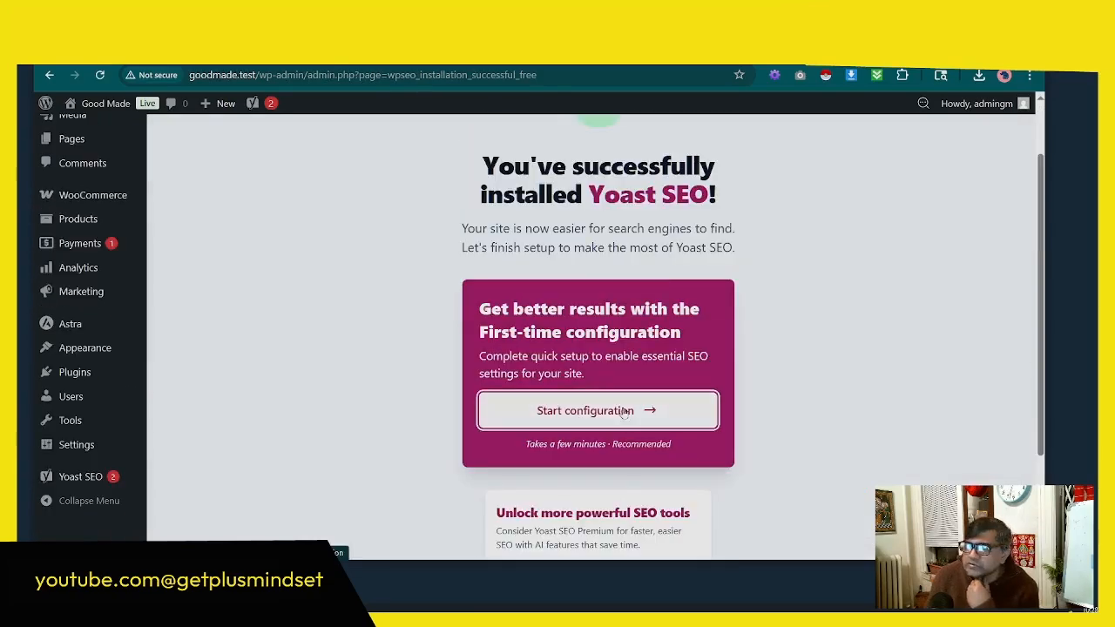
scroll(722, 386, "down", 3)
scroll(723, 386, "up", 1)
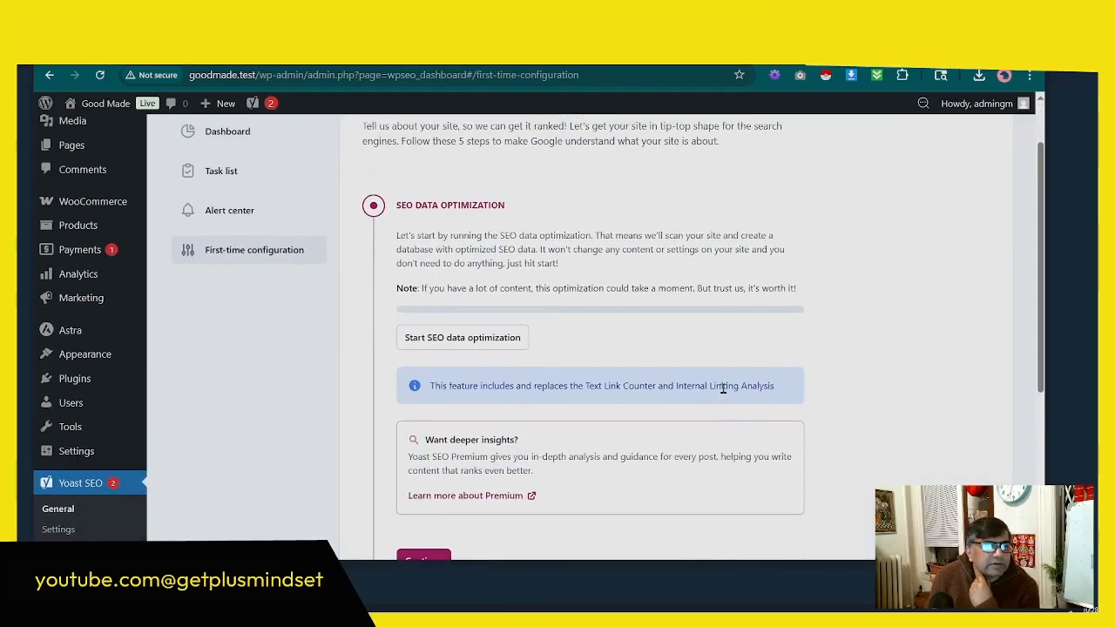
left_click(477, 340)
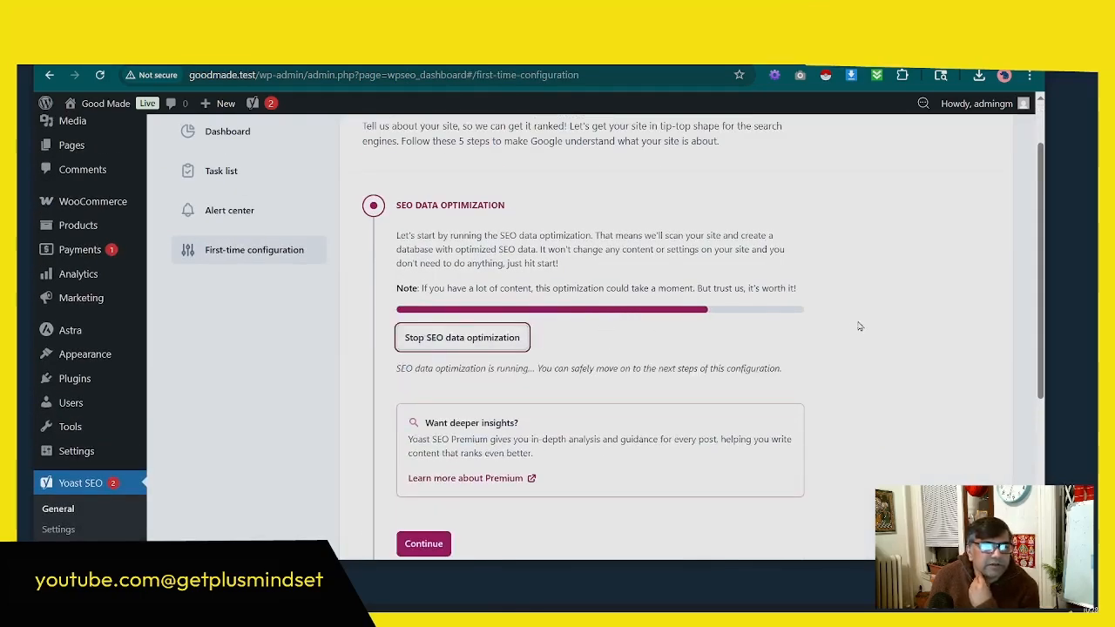
scroll(727, 337, "down", 3)
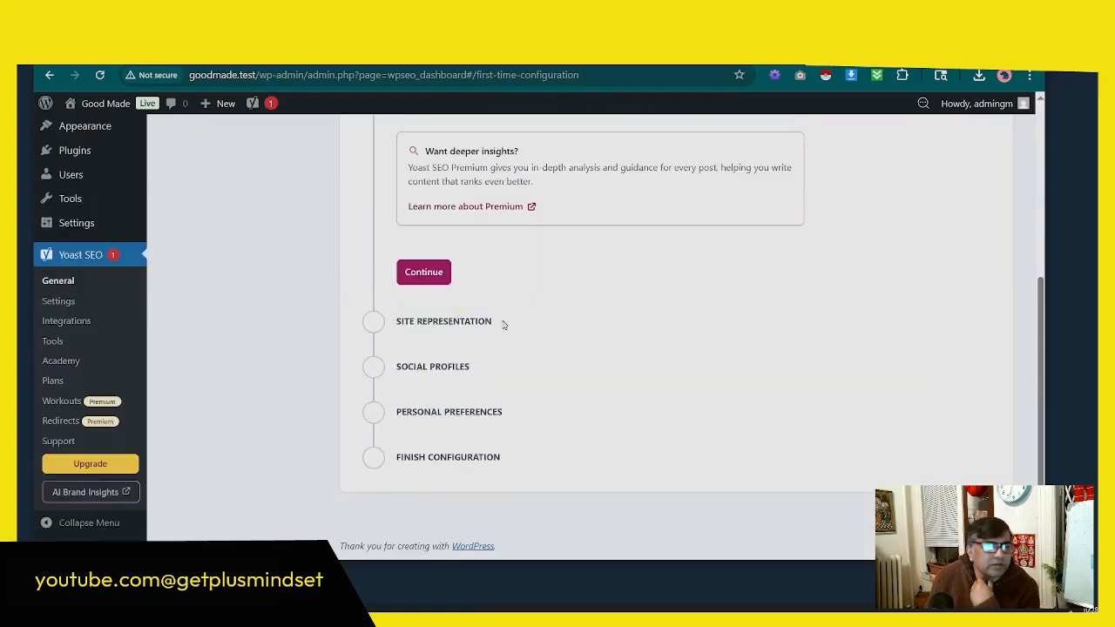
left_click(424, 273)
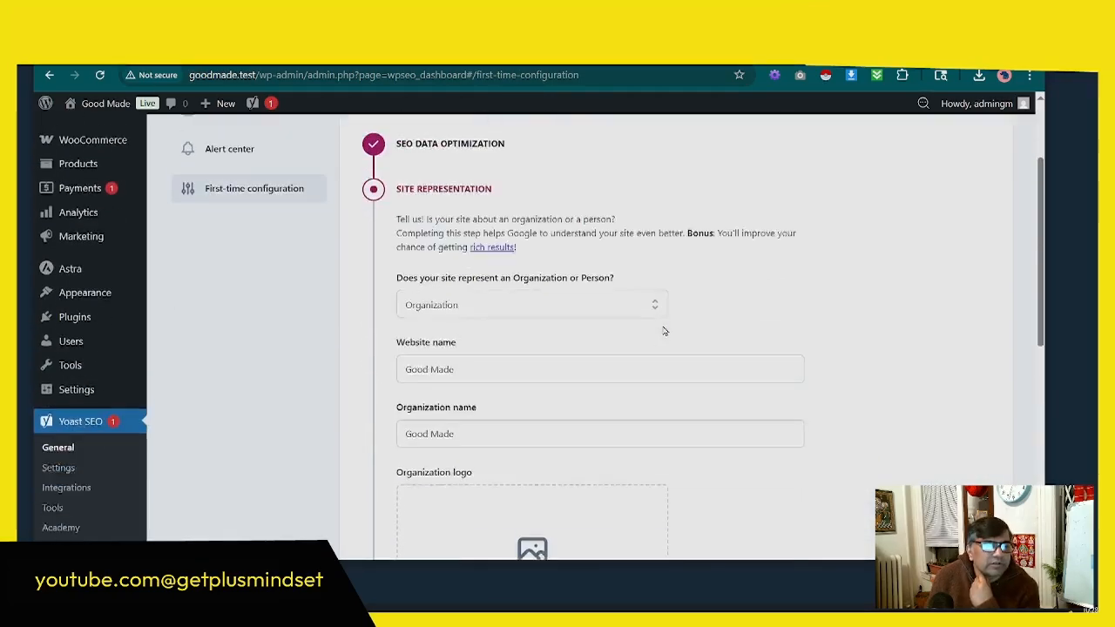
Step: Review the Site Representation settings and try to save them without an organization logo
scroll(642, 332, "down", 3)
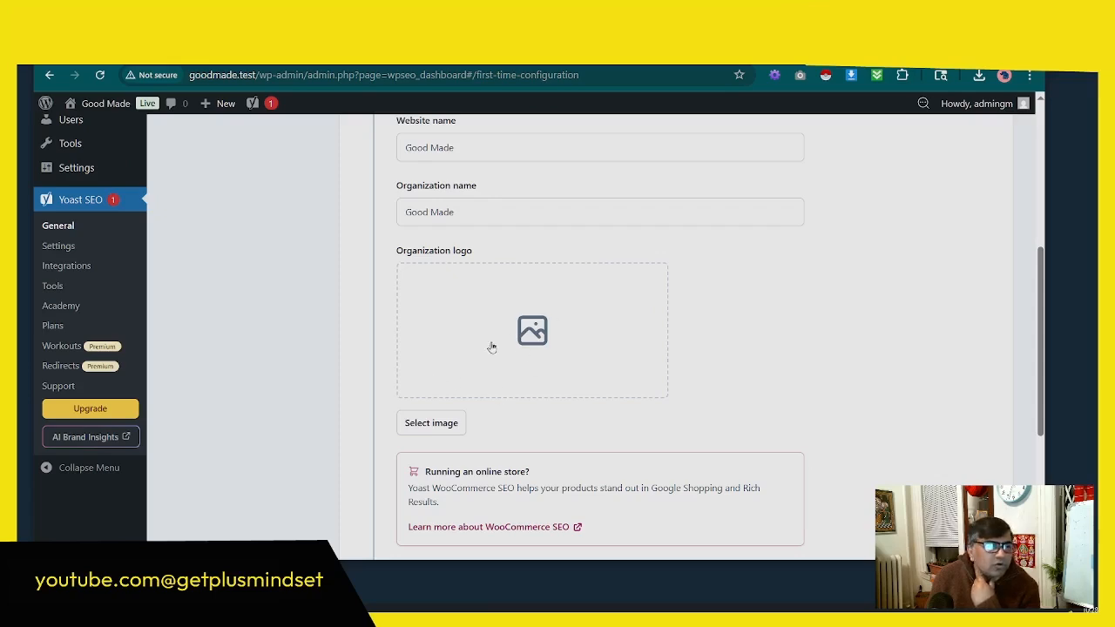
scroll(563, 343, "up", 2)
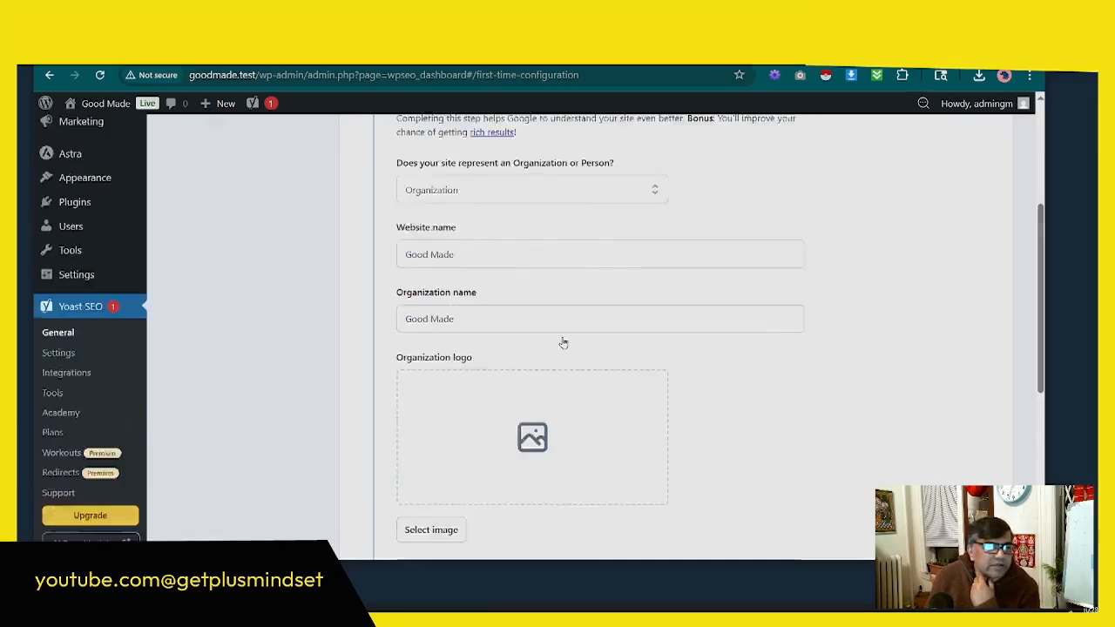
scroll(563, 342, "down", 3)
scroll(563, 342, "down", 1)
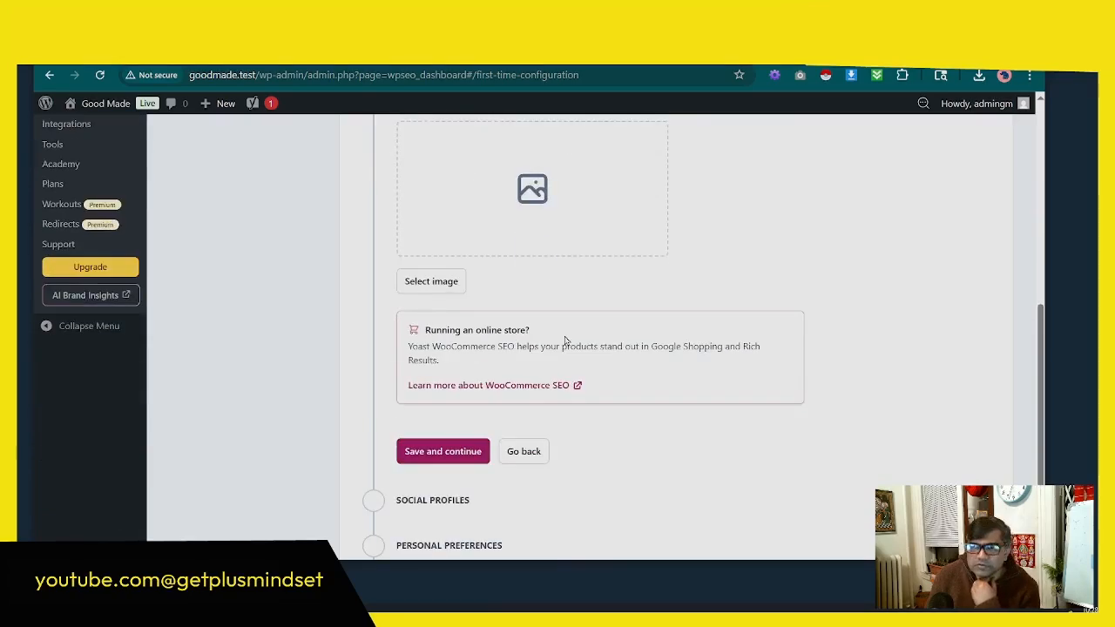
scroll(565, 341, "up", 2)
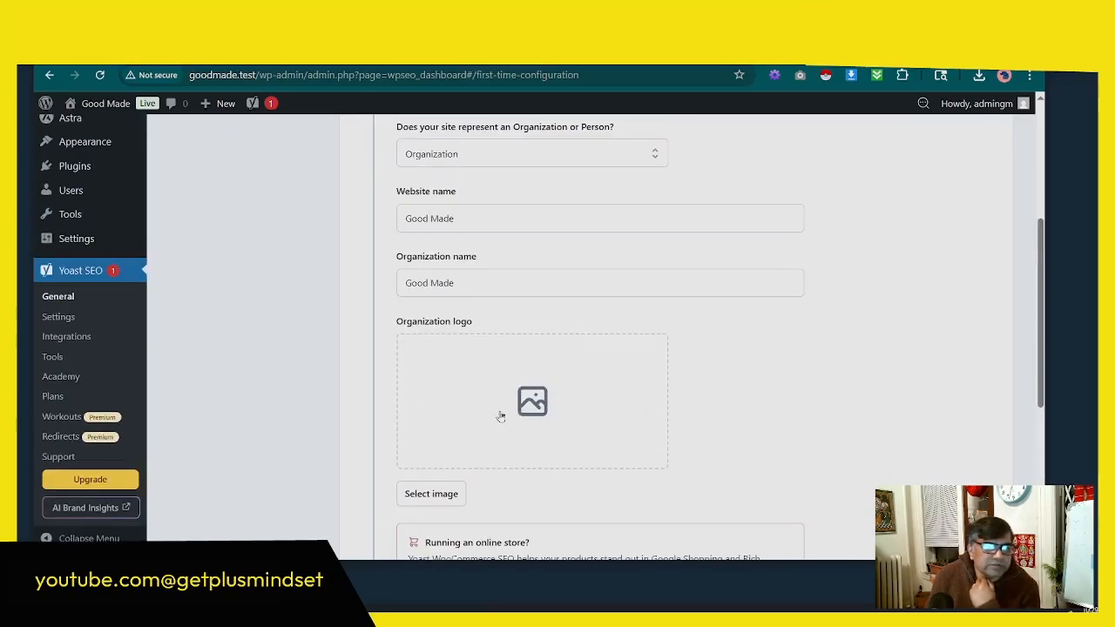
scroll(501, 417, "down", 2)
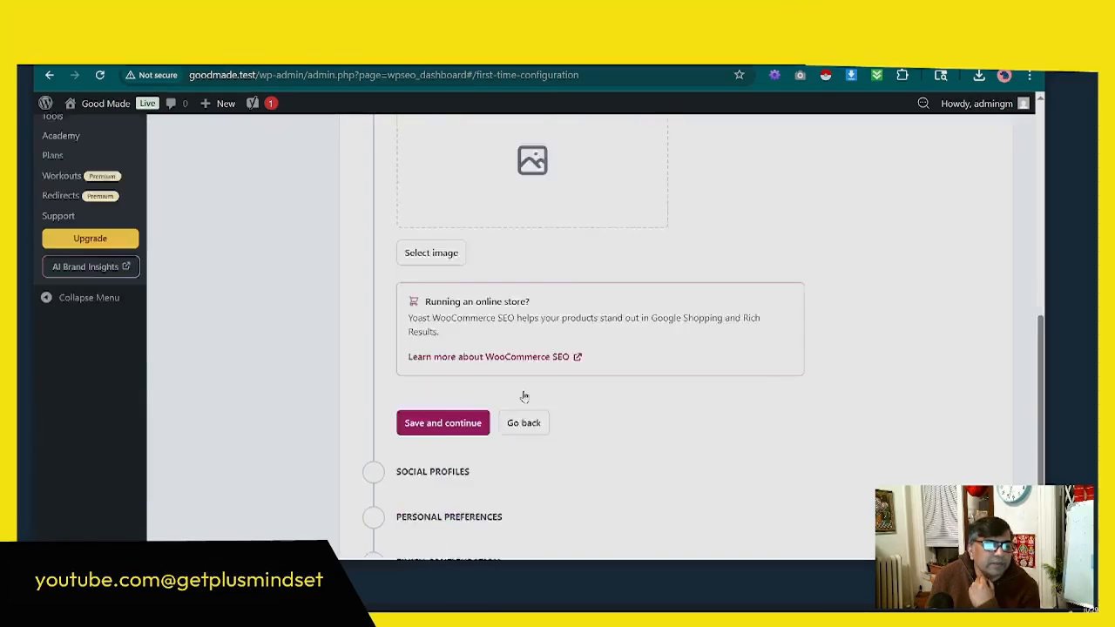
scroll(525, 397, "down", 1)
left_click(435, 384)
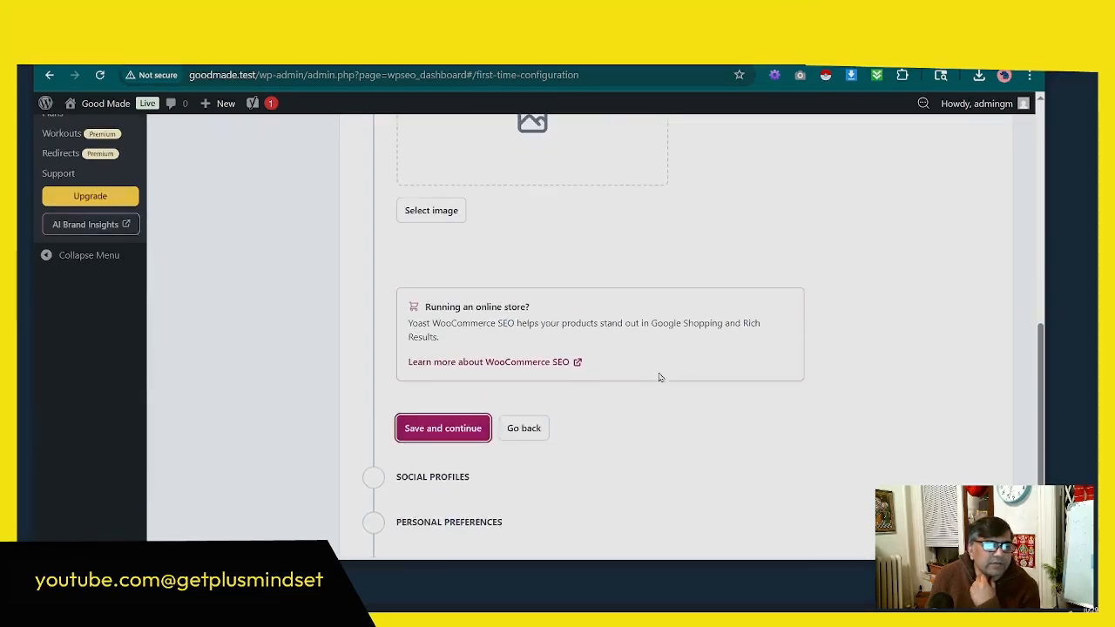
Step: Set the socks photo from the media library as the organization logo and save the Site Representation settings
scroll(440, 324, "down", 1)
scroll(451, 326, "up", 3)
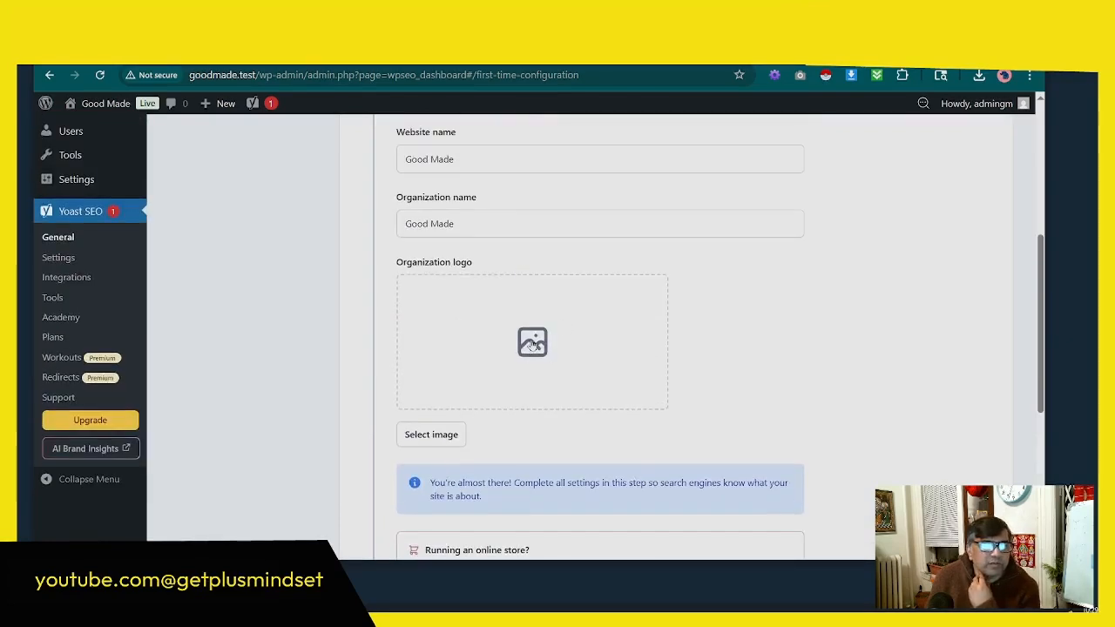
left_click(533, 343)
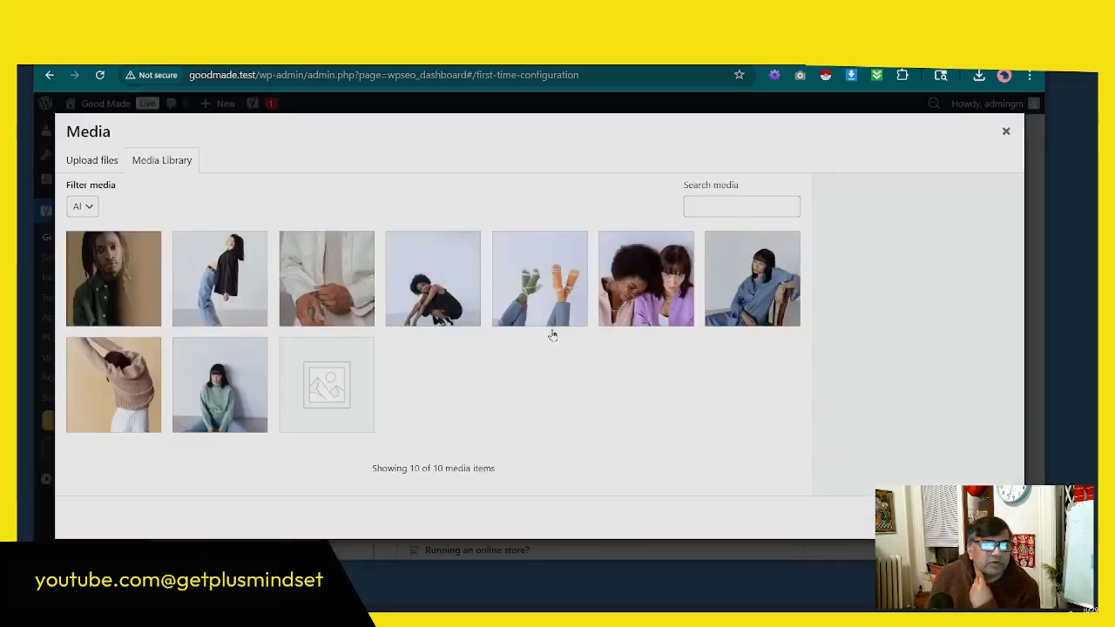
left_click(552, 303)
left_click(986, 517)
scroll(648, 416, "down", 3)
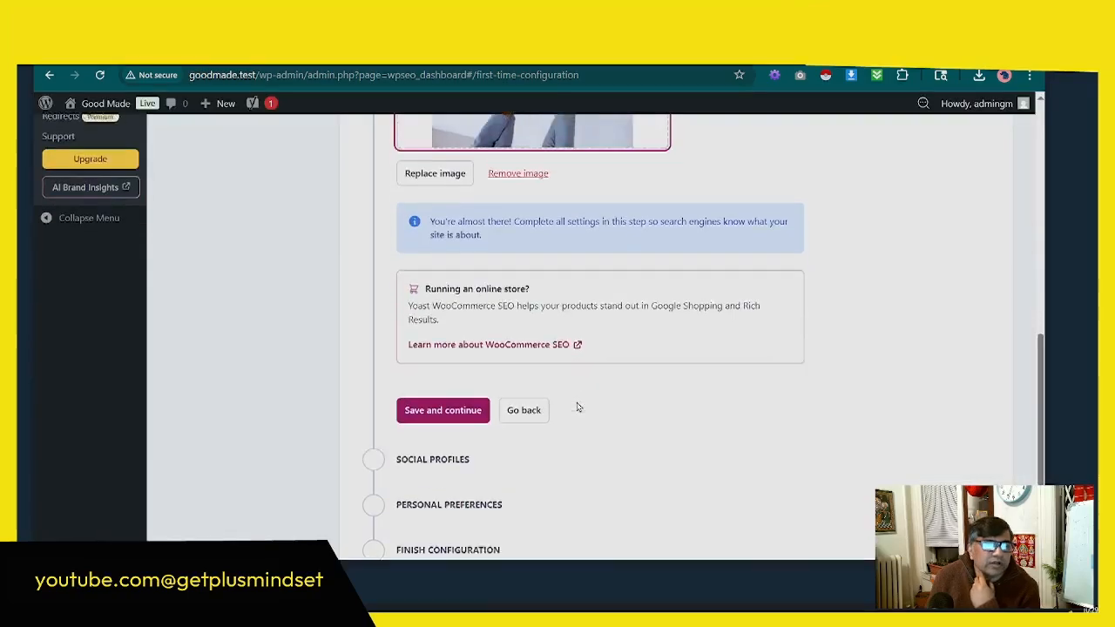
scroll(585, 401, "up", 7)
scroll(588, 400, "down", 7)
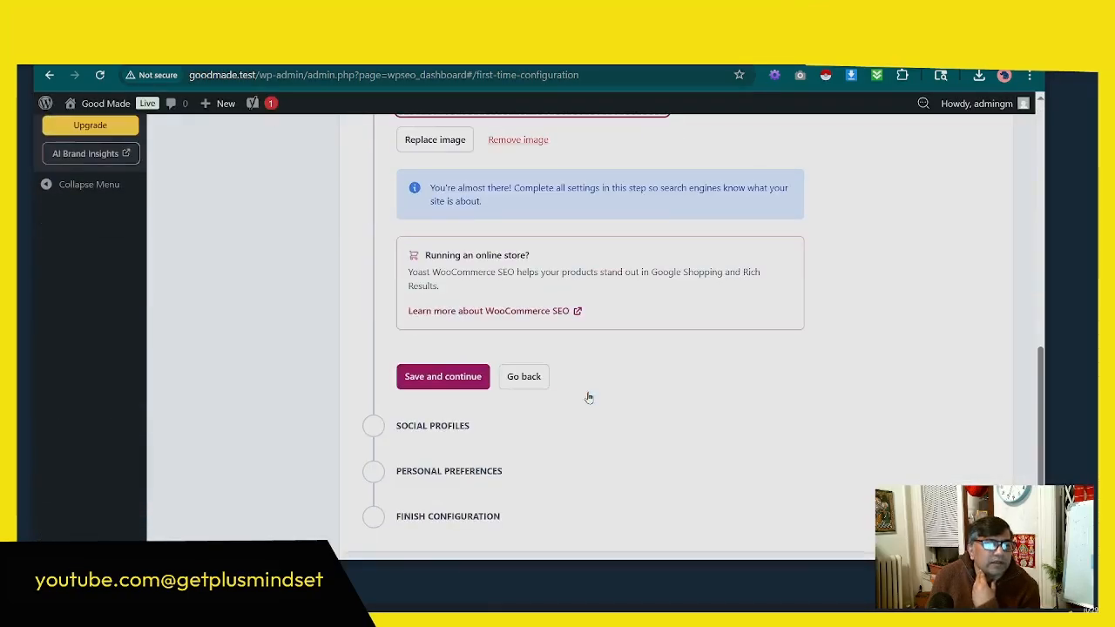
scroll(600, 311, "up", 3)
scroll(599, 310, "down", 3)
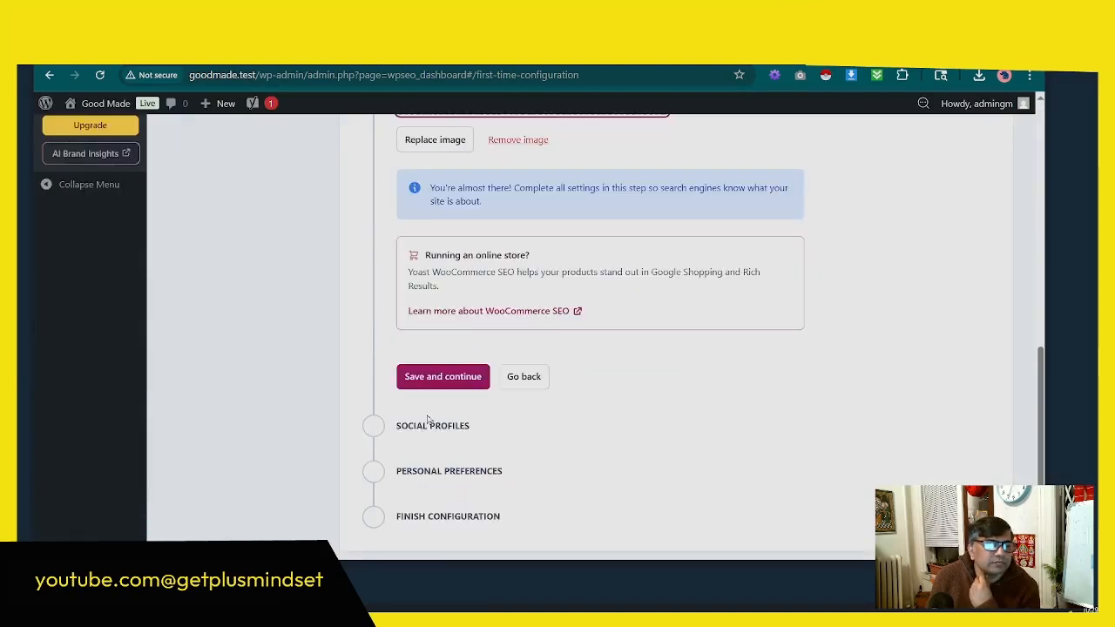
left_click(438, 379)
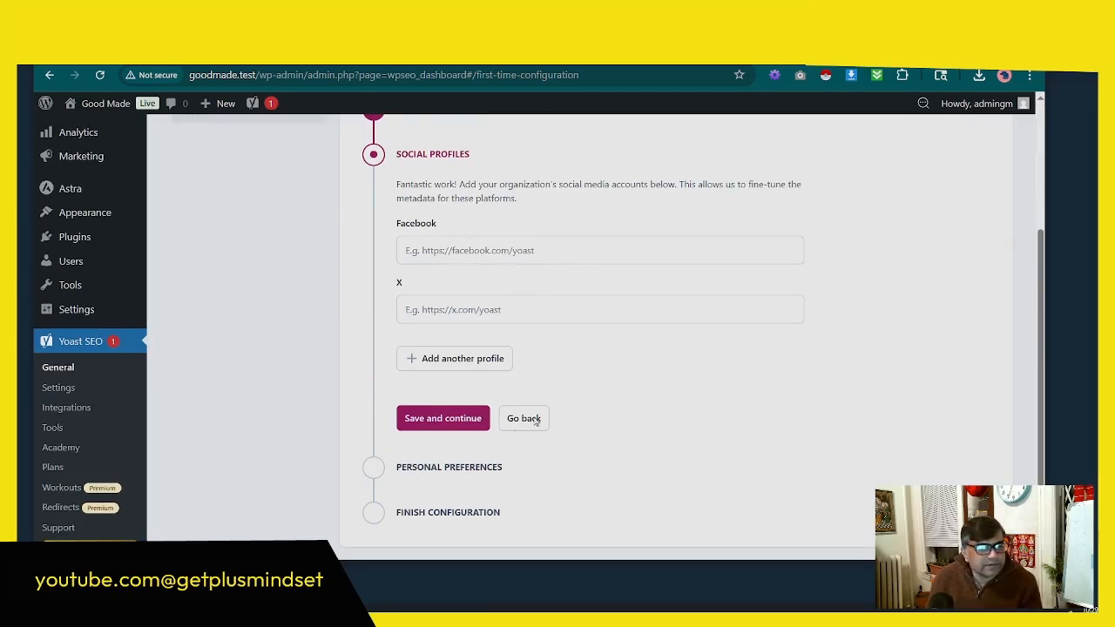
Step: Save Social Profiles with no accounts entered, and save Personal Preferences with site data sharing declined
left_click(448, 422)
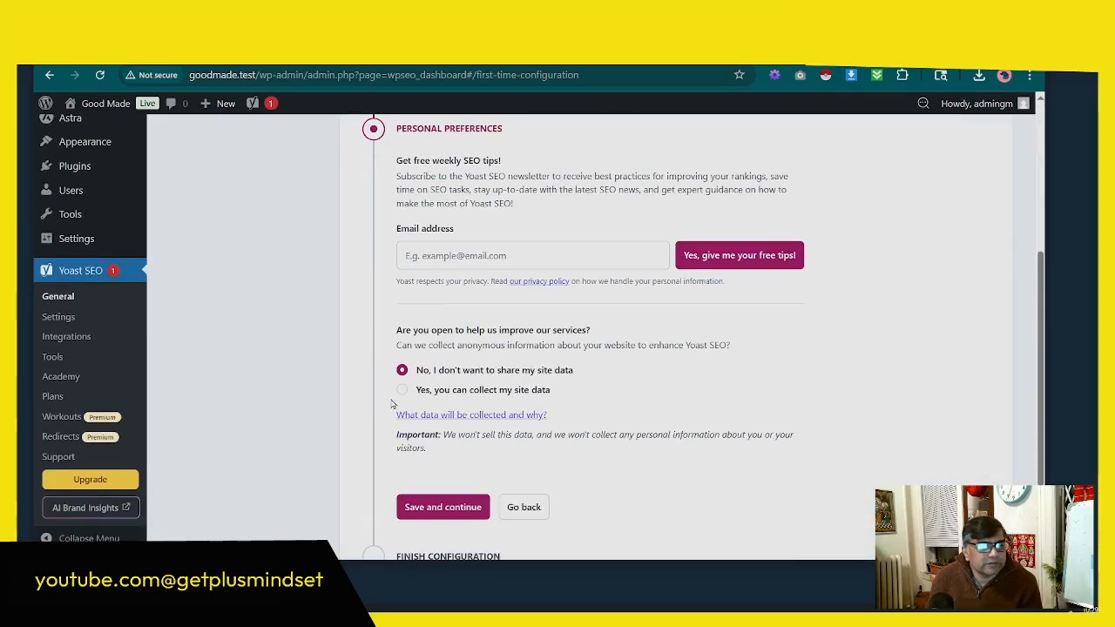
scroll(453, 399, "down", 2)
left_click(440, 406)
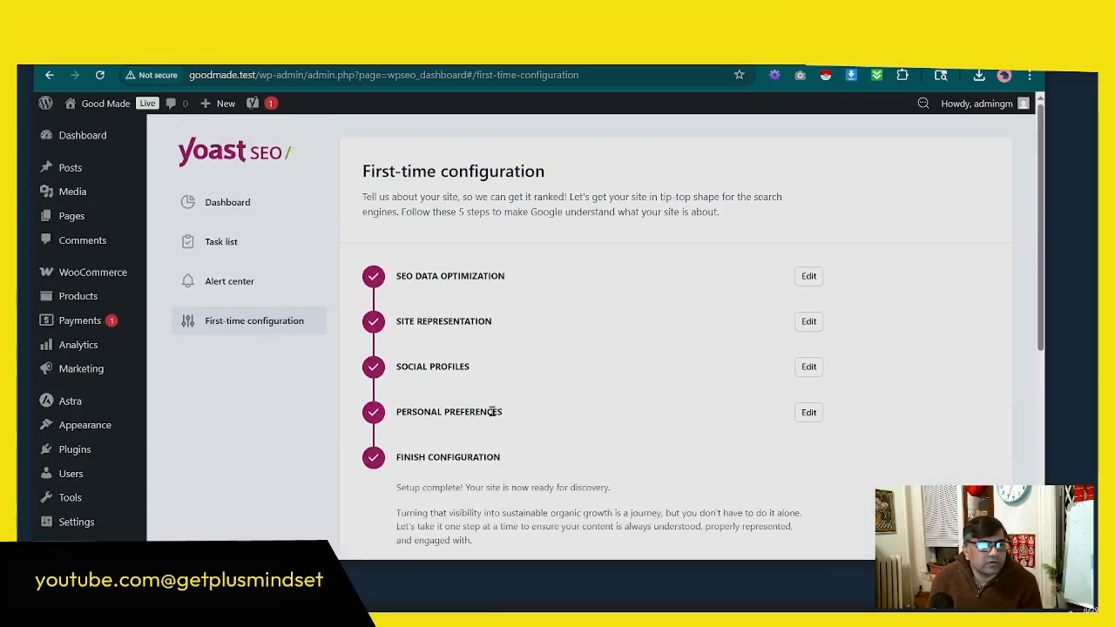
Step: Open the Yoast SEO dashboard, dismiss the task list notice and look over the SEO and readability score sections
left_click(241, 206)
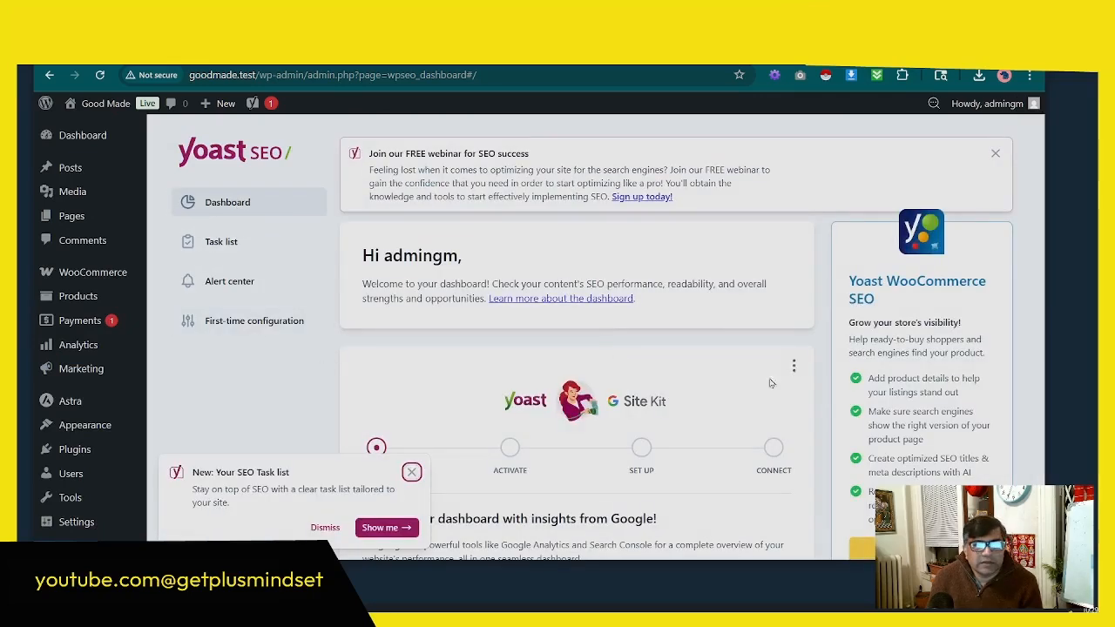
left_click(325, 527)
scroll(495, 505, "down", 2)
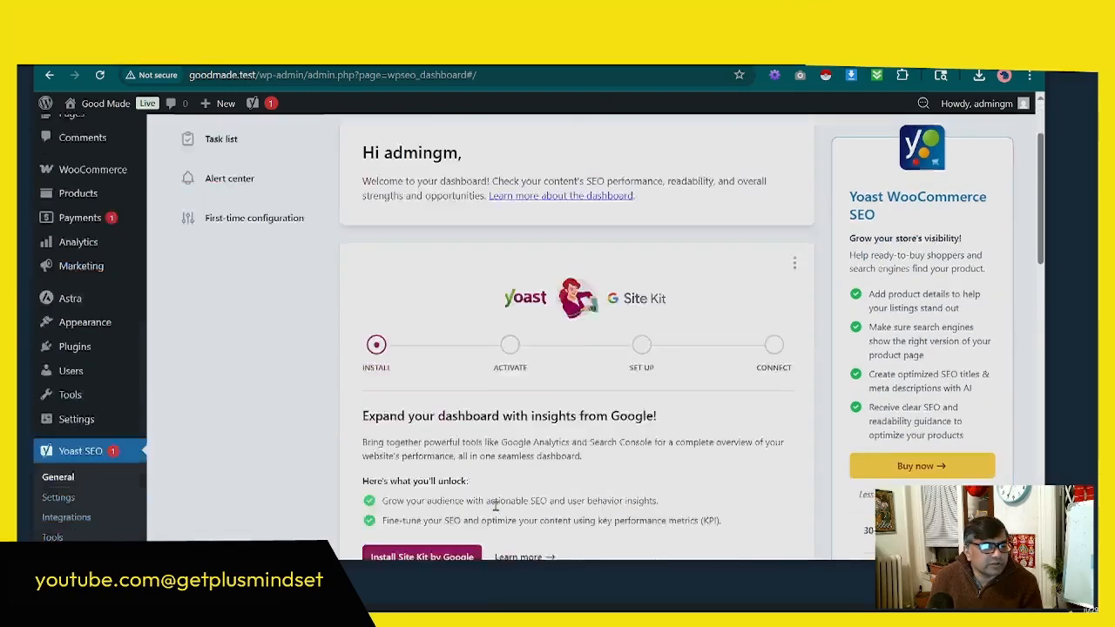
scroll(494, 506, "down", 7)
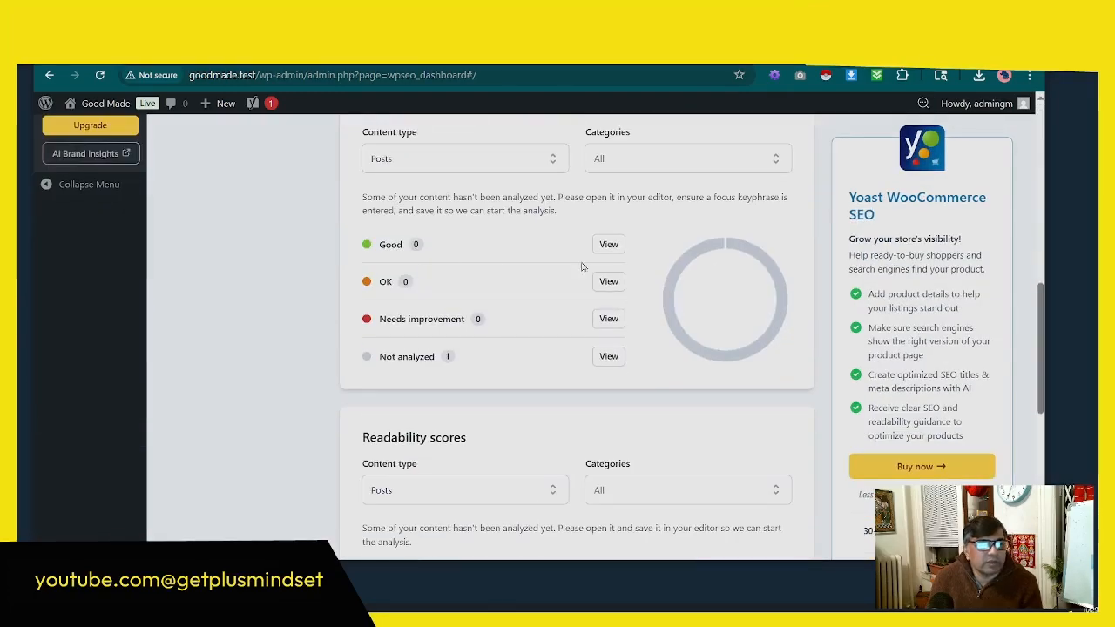
scroll(608, 314, "up", 10)
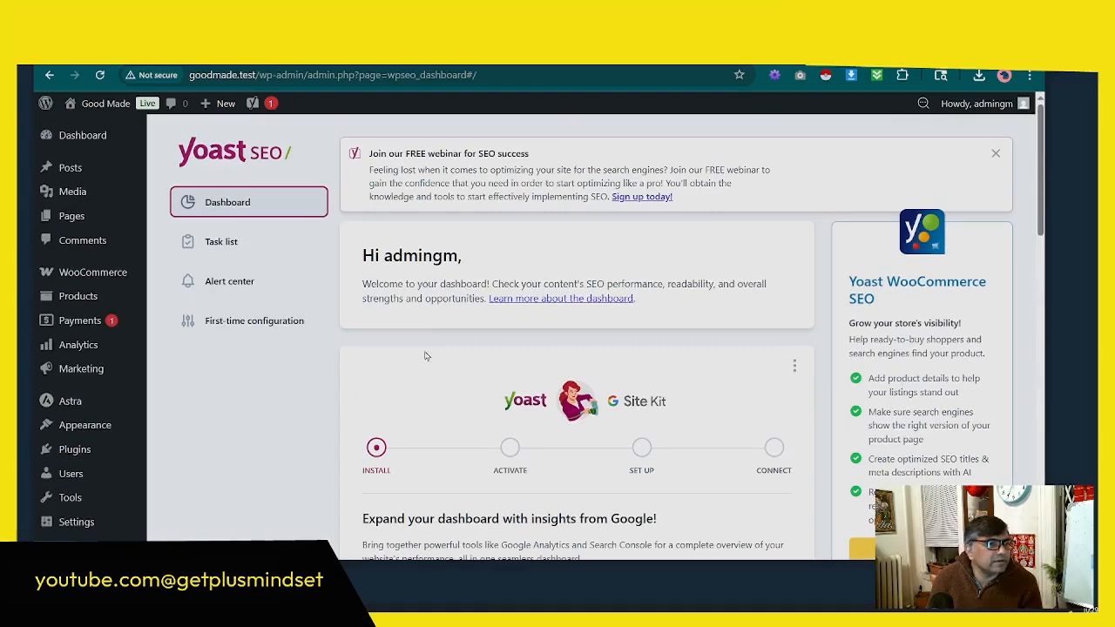
Step: Show the SEO Title and Meta Desc. columns in the list of all pages and review their entries
mouse_move(70, 221)
left_click(174, 218)
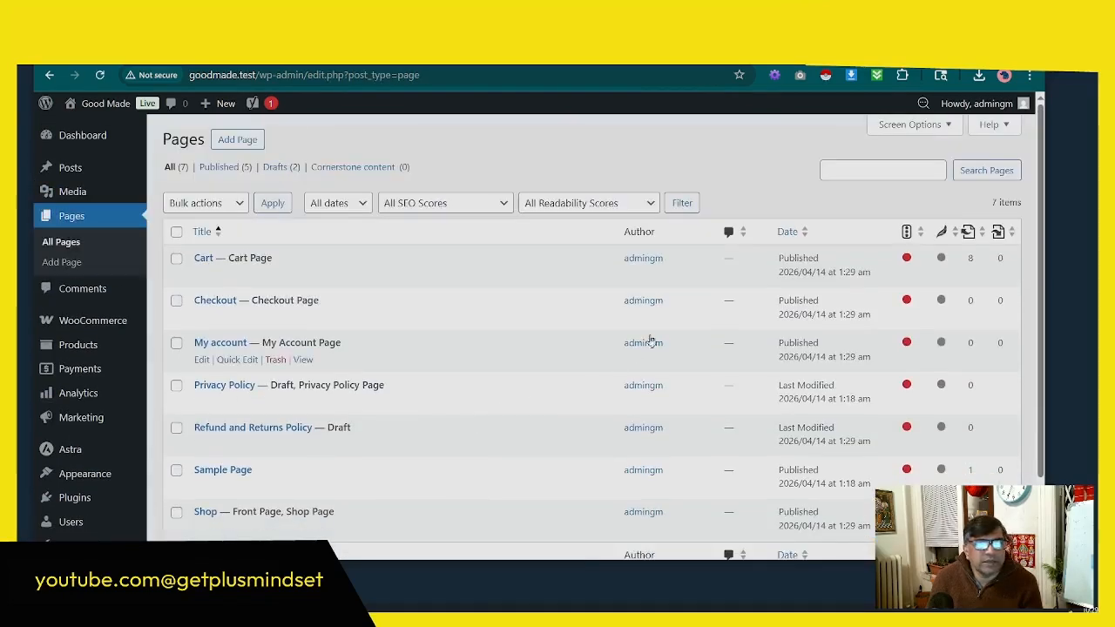
left_click(922, 127)
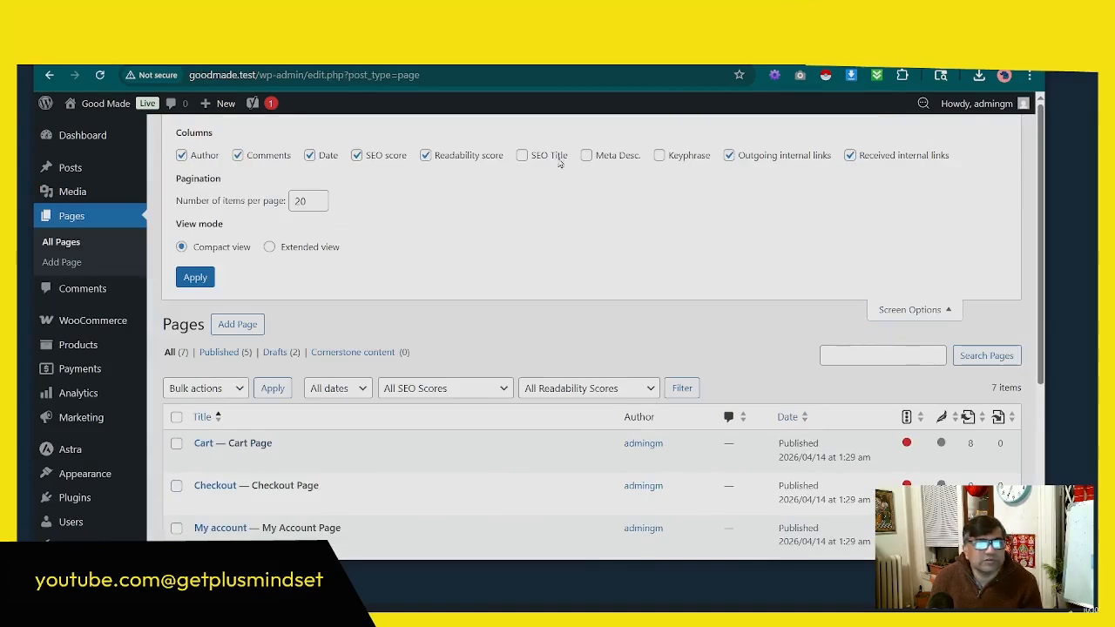
left_click(522, 155)
left_click(589, 158)
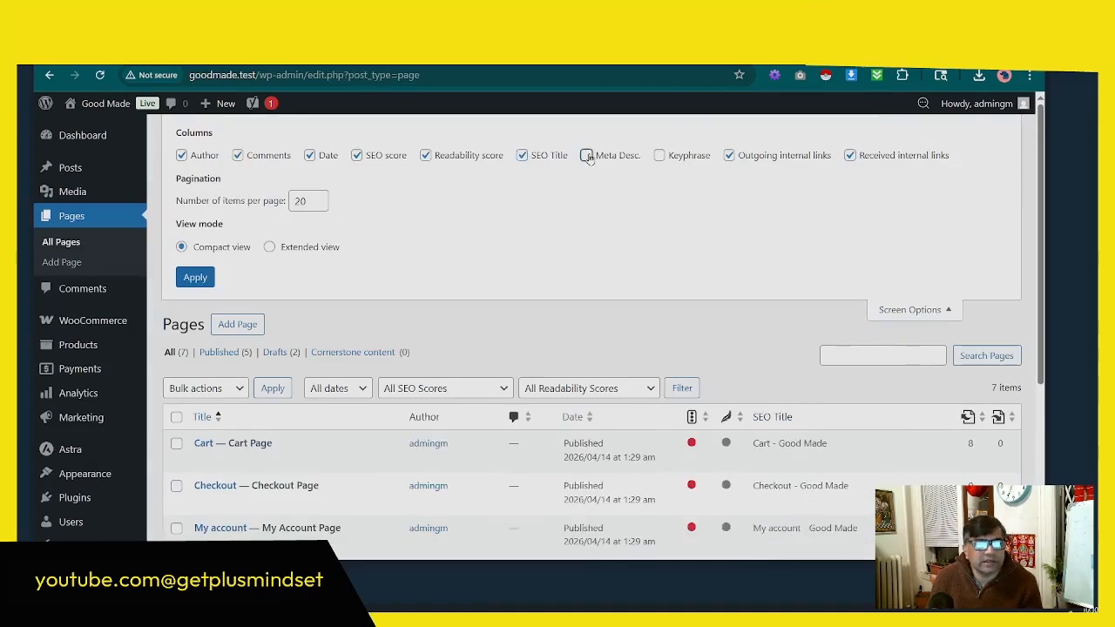
scroll(841, 435, "down", 2)
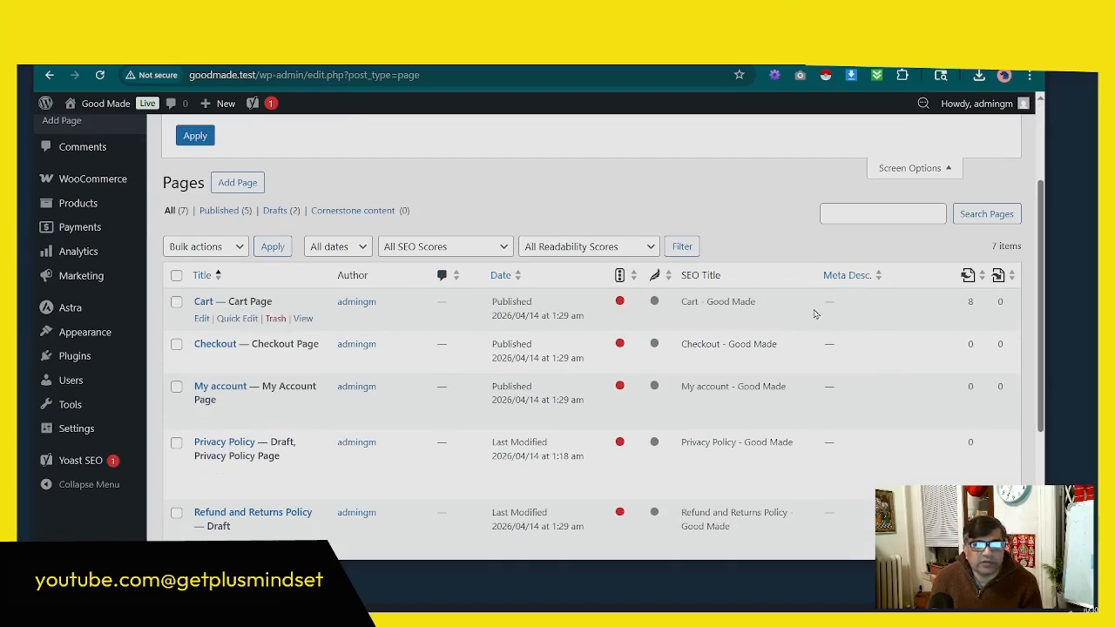
scroll(322, 402, "down", 1)
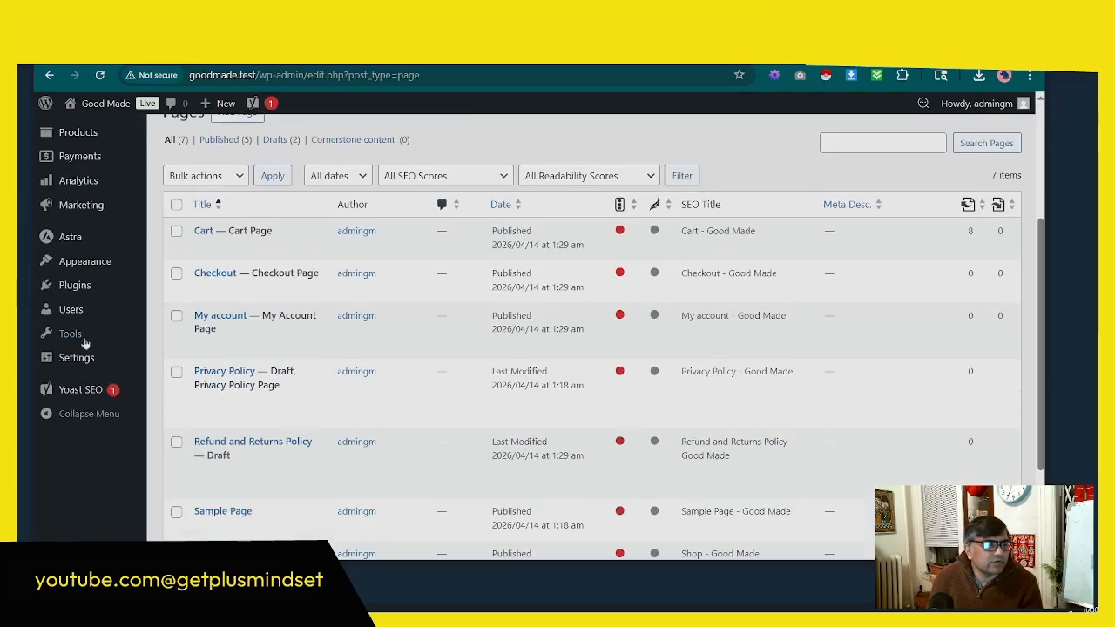
scroll(321, 348, "down", 2)
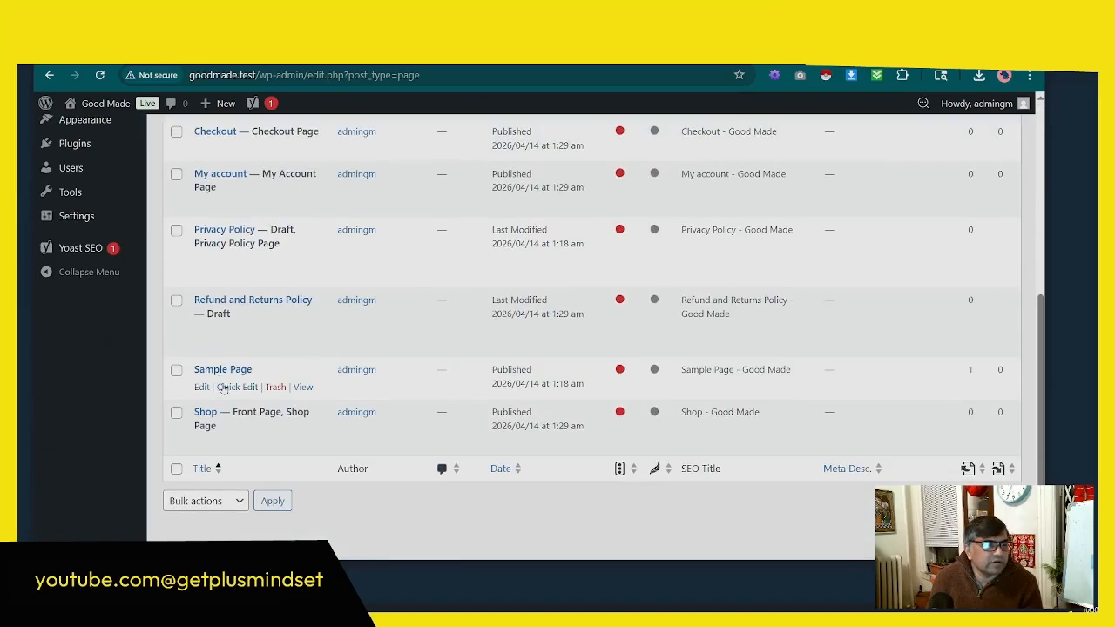
Step: Rename the Sample Page to "About us" with the slug about-us through Quick Edit
left_click(236, 388)
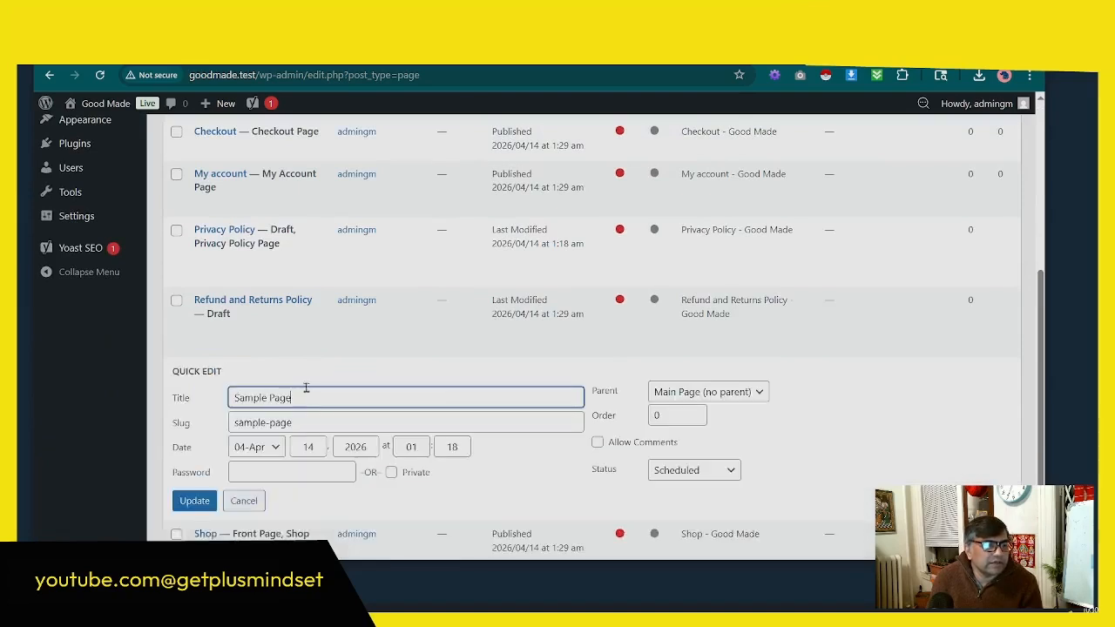
left_click_drag(292, 397, 217, 399)
type("About us")
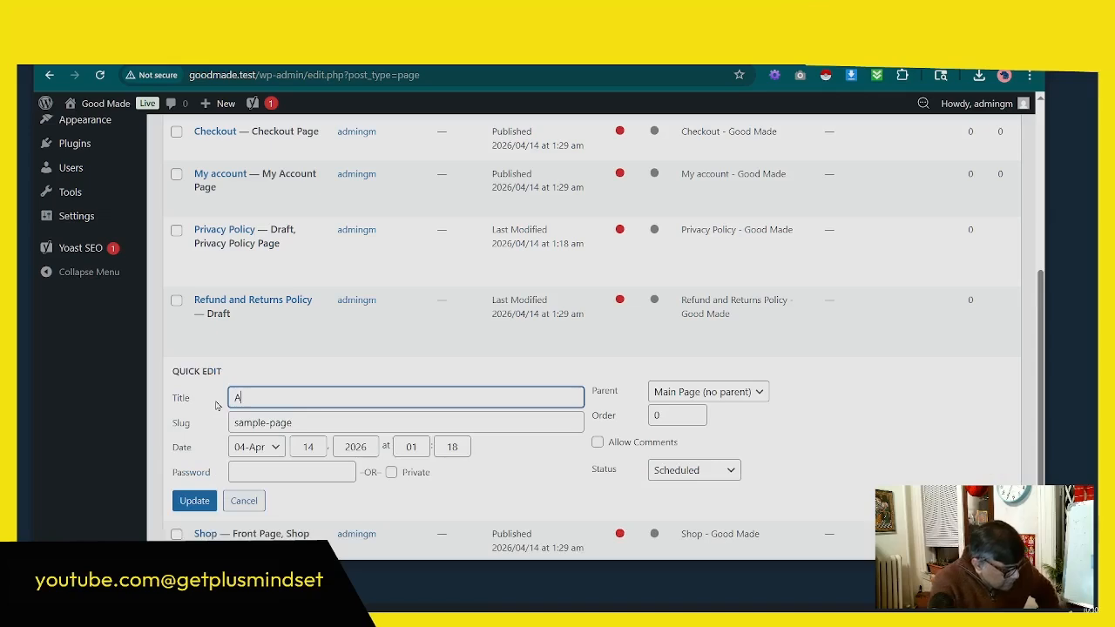
key("Tab")
key("Return")
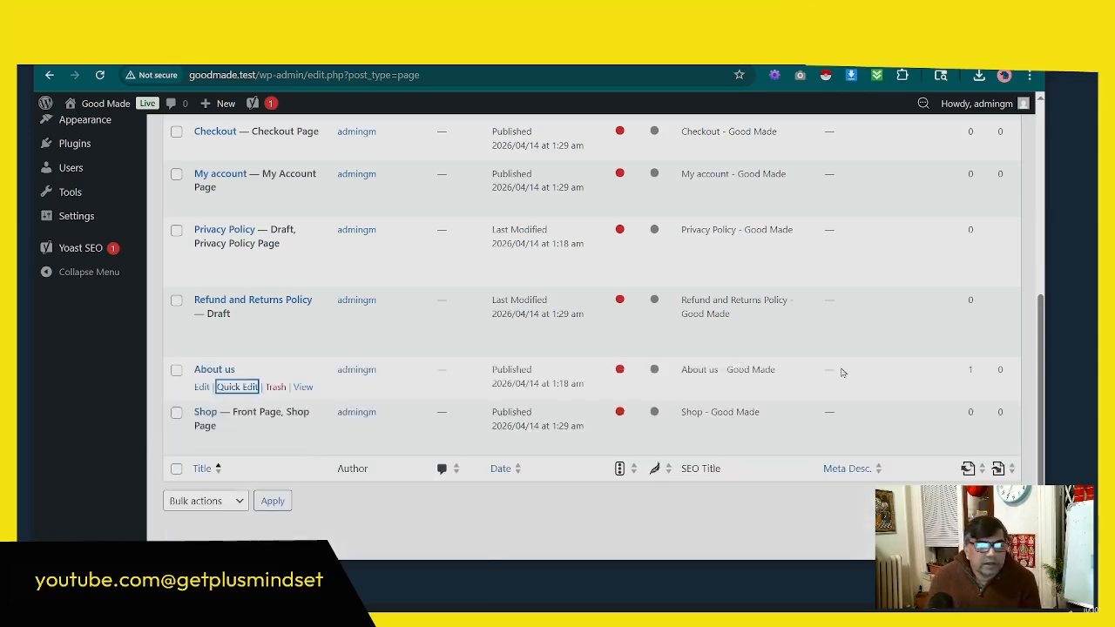
Step: Open the About us page in the editor, dismiss the welcome guide and expand its Yoast SEO meta box
scroll(871, 383, "up", 4)
scroll(759, 256, "down", 3)
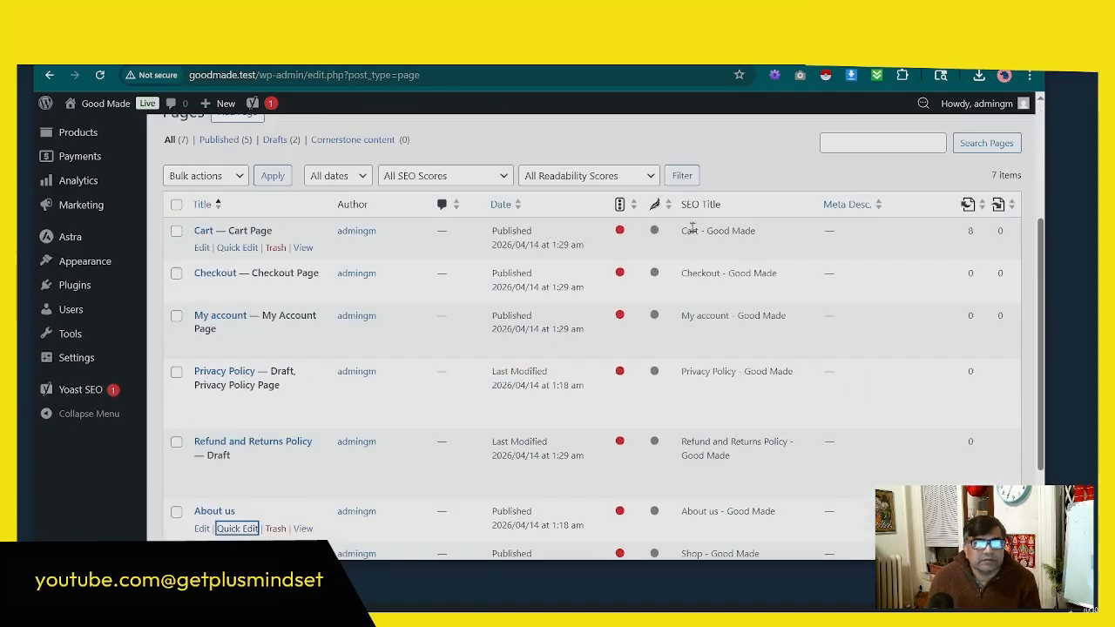
scroll(690, 229, "down", 3)
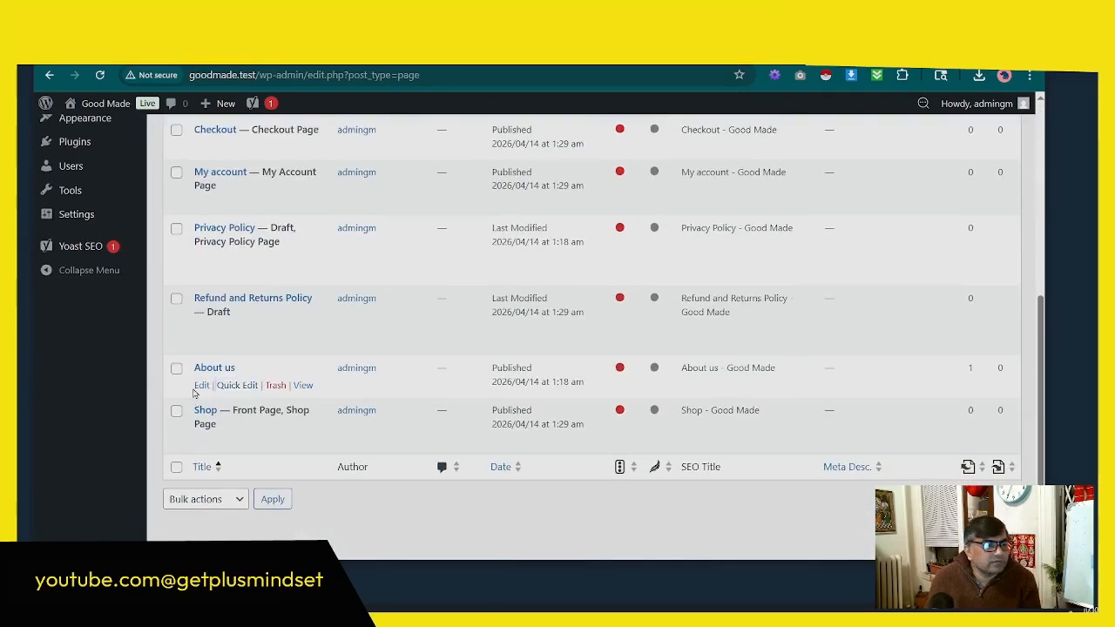
left_click(201, 386)
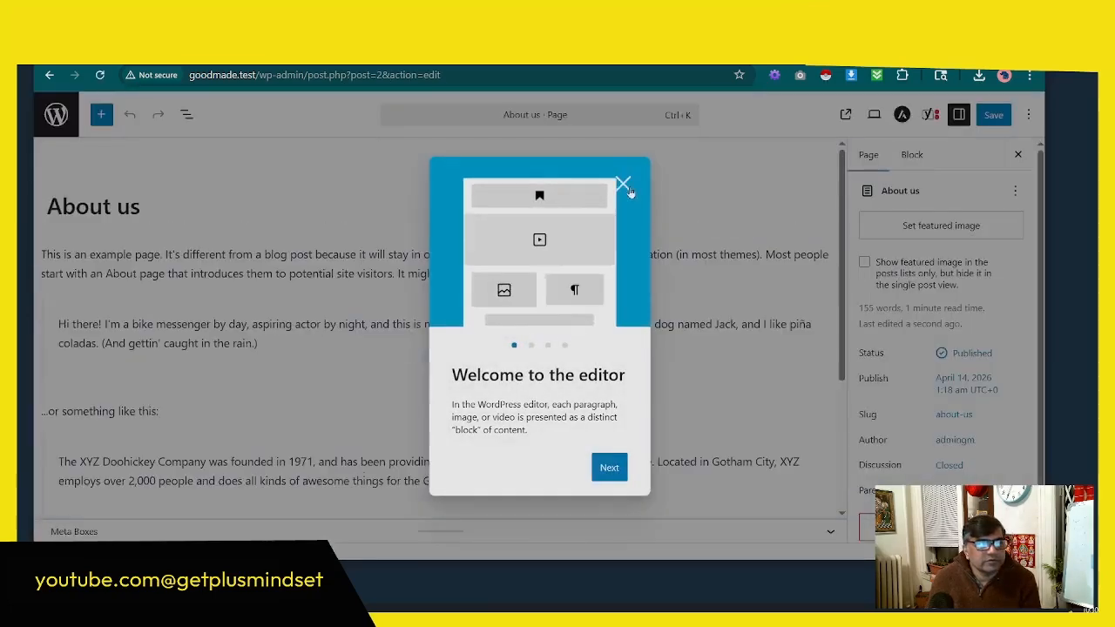
left_click(624, 185)
scroll(767, 366, "down", 3)
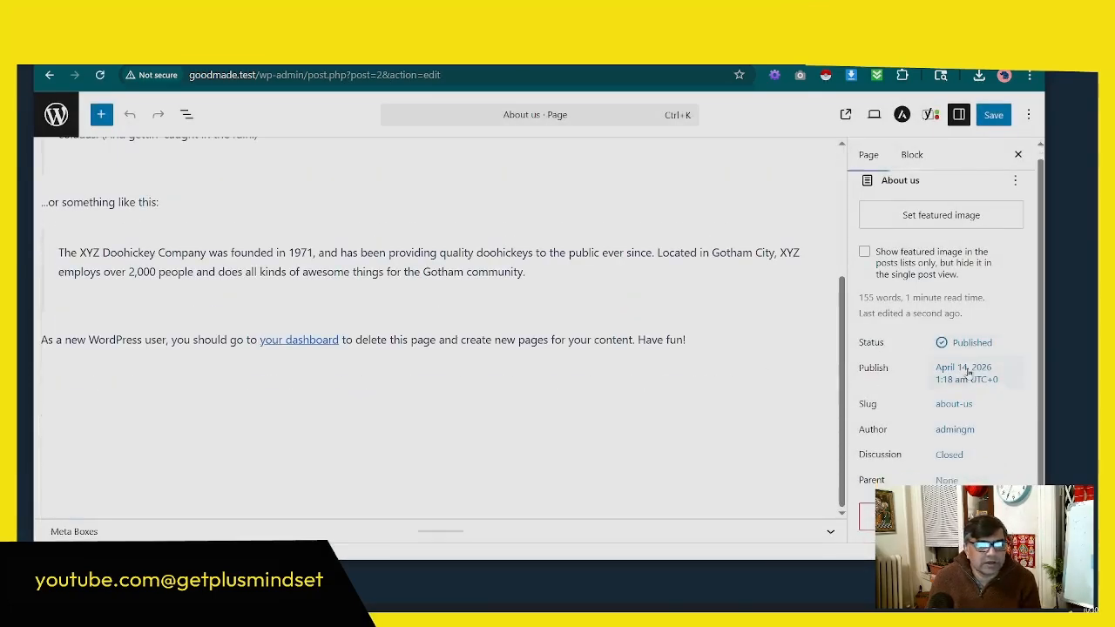
left_click(824, 534)
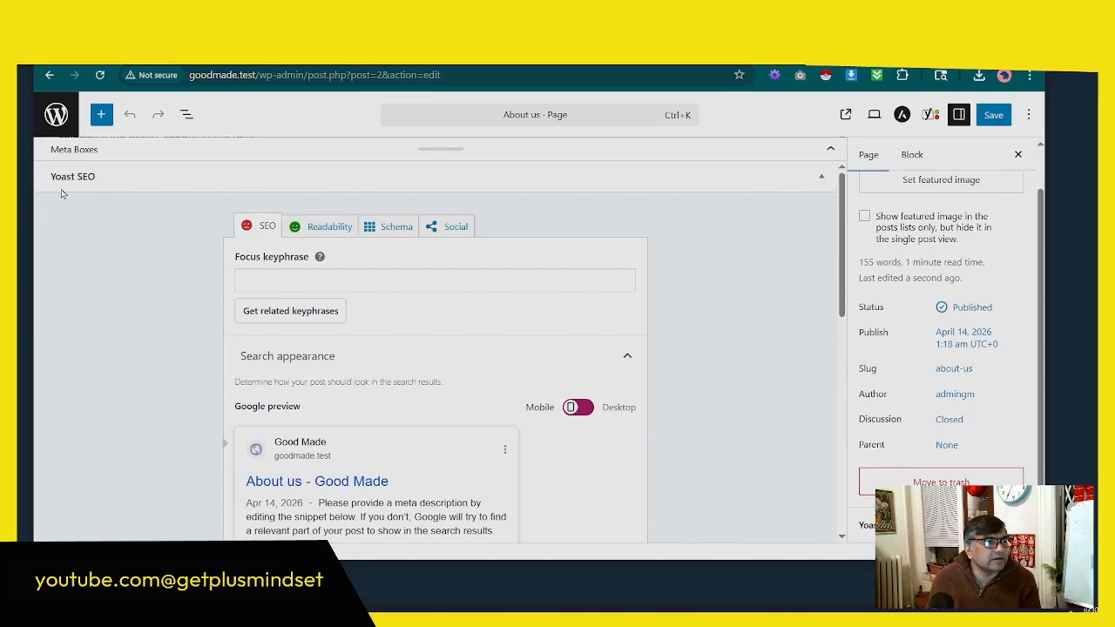
Step: Review the focus keyphrase, SEO title, slug and meta description fields of the About us page
scroll(379, 327, "down", 2)
scroll(380, 328, "down", 3)
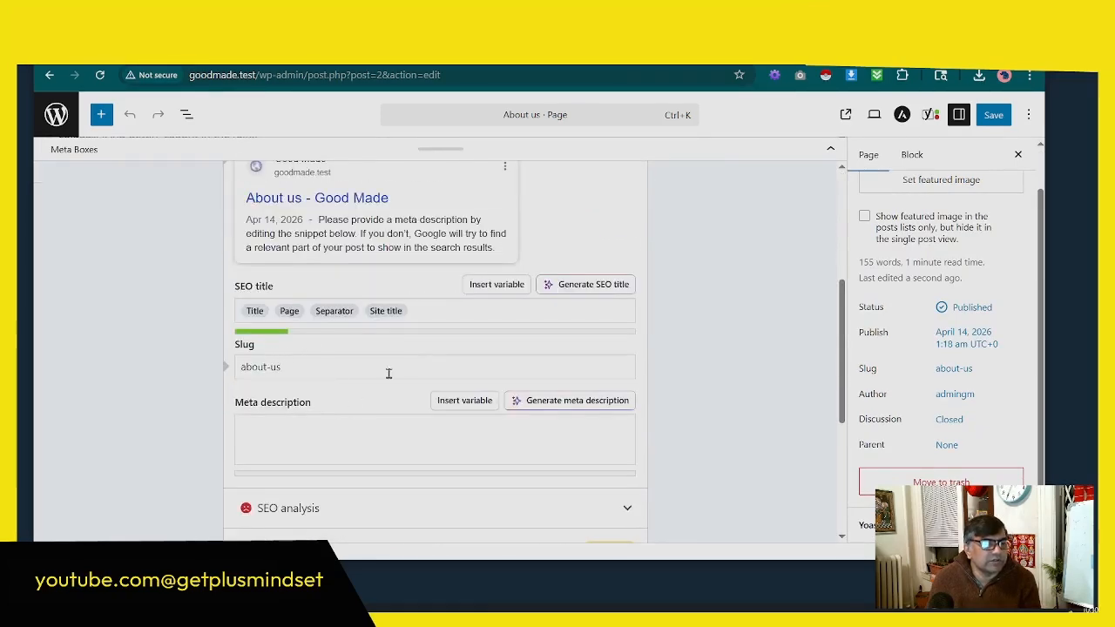
left_click(262, 428)
scroll(424, 413, "down", 3)
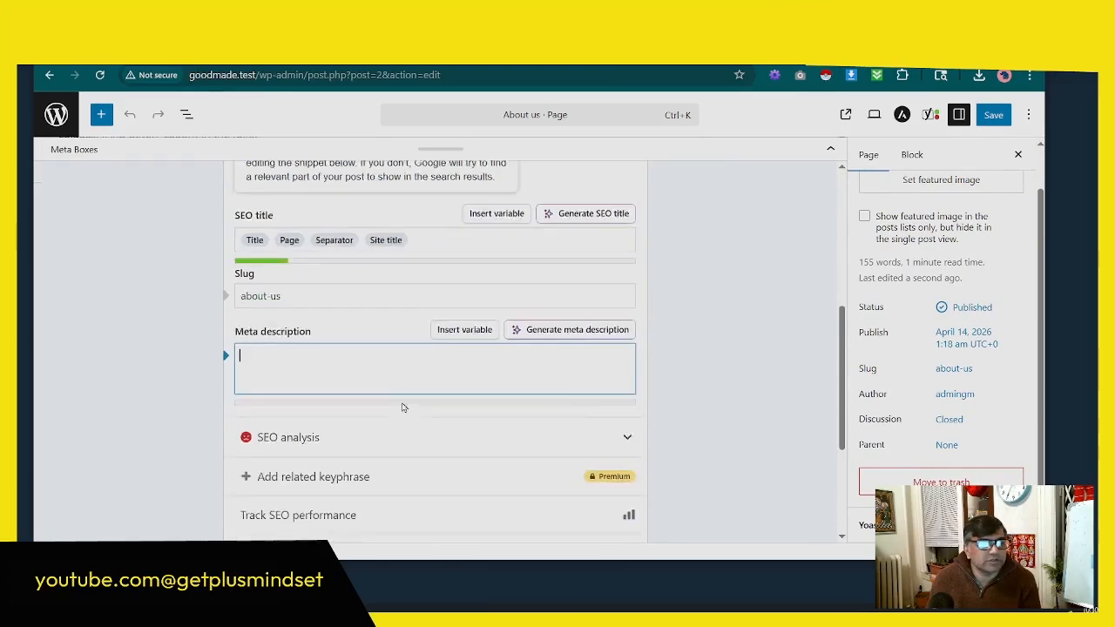
scroll(558, 380, "up", 3)
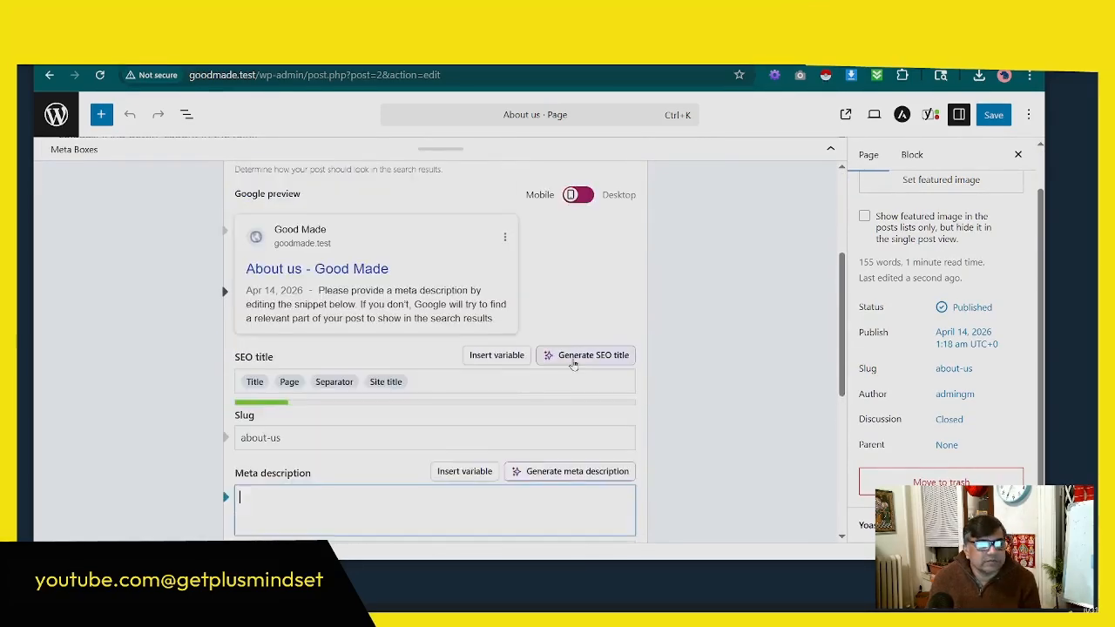
scroll(566, 361, "up", 3)
left_click(283, 296)
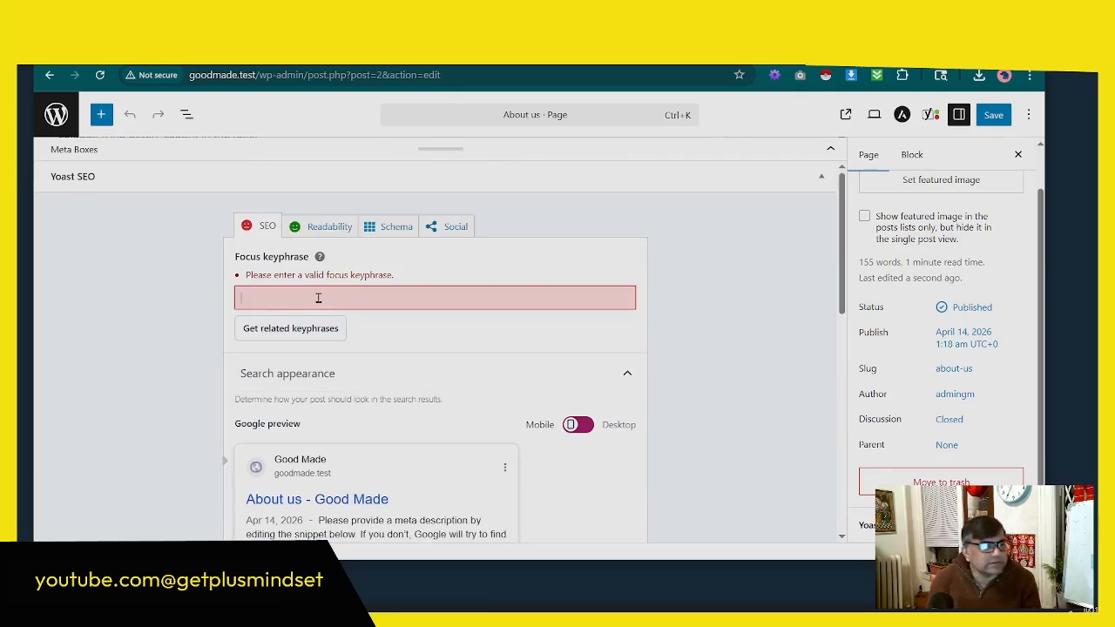
Step: Look through the schema page types for the About us page, keep Default for Pages (Web Page), and save the page
left_click(388, 228)
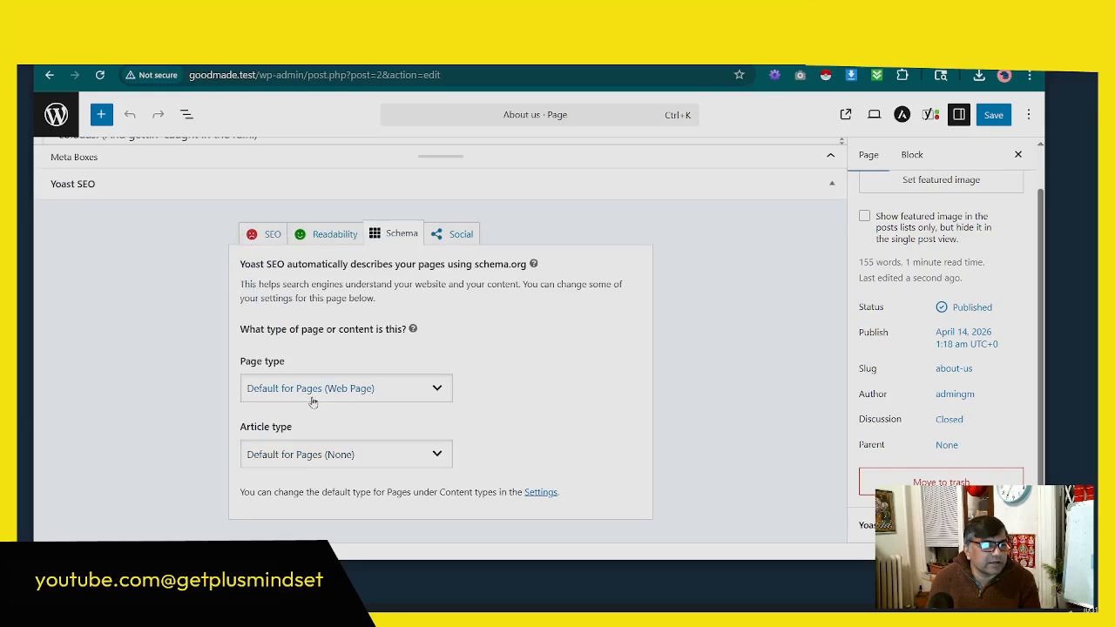
left_click(397, 389)
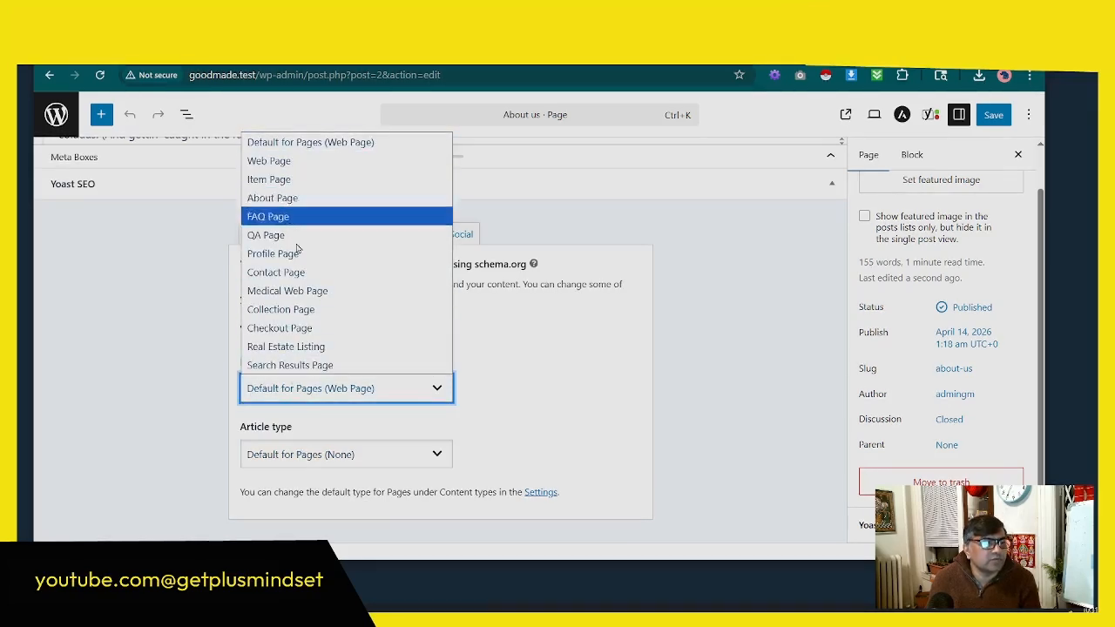
left_click(535, 388)
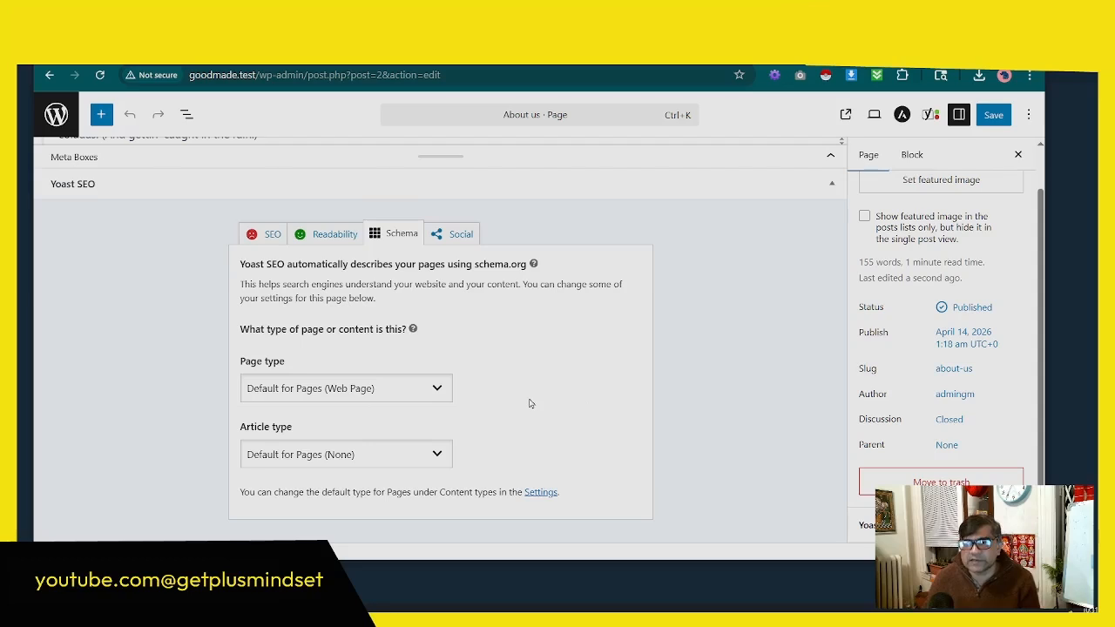
left_click(992, 115)
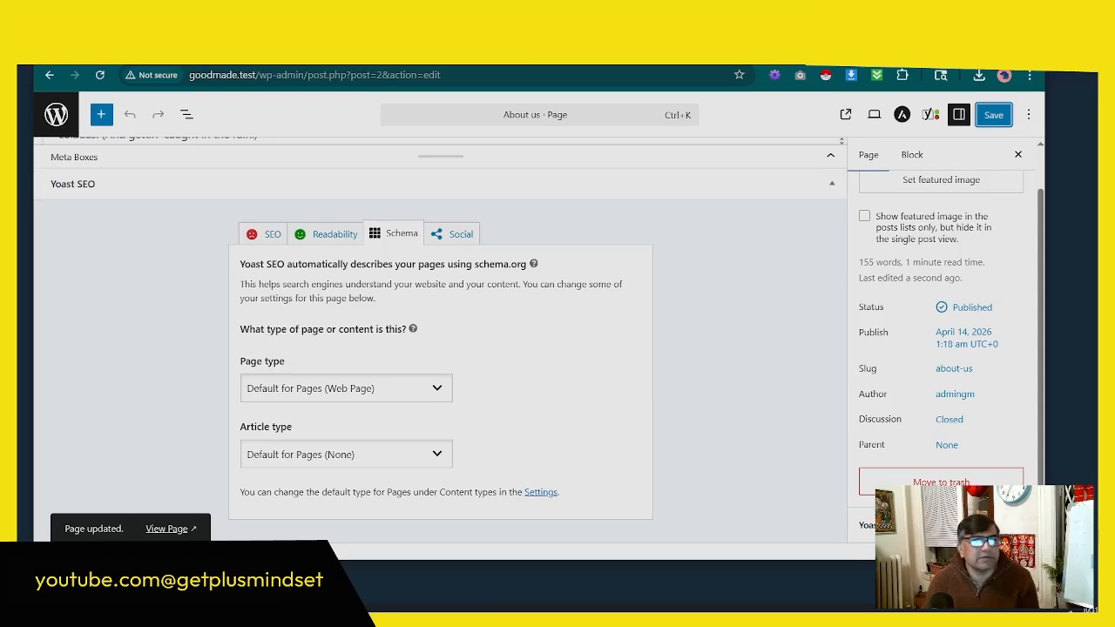
Step: Switch to the Telly presentation and copy the word "Security" from the Essential Plugins for 2026 slide
left_click(485, 65)
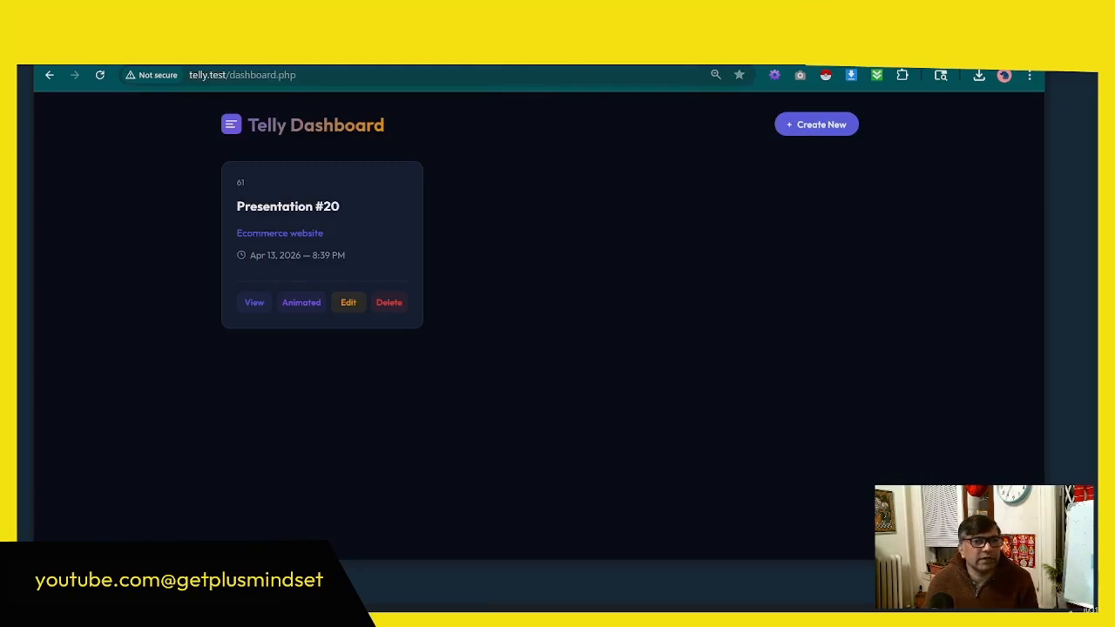
left_click(301, 302)
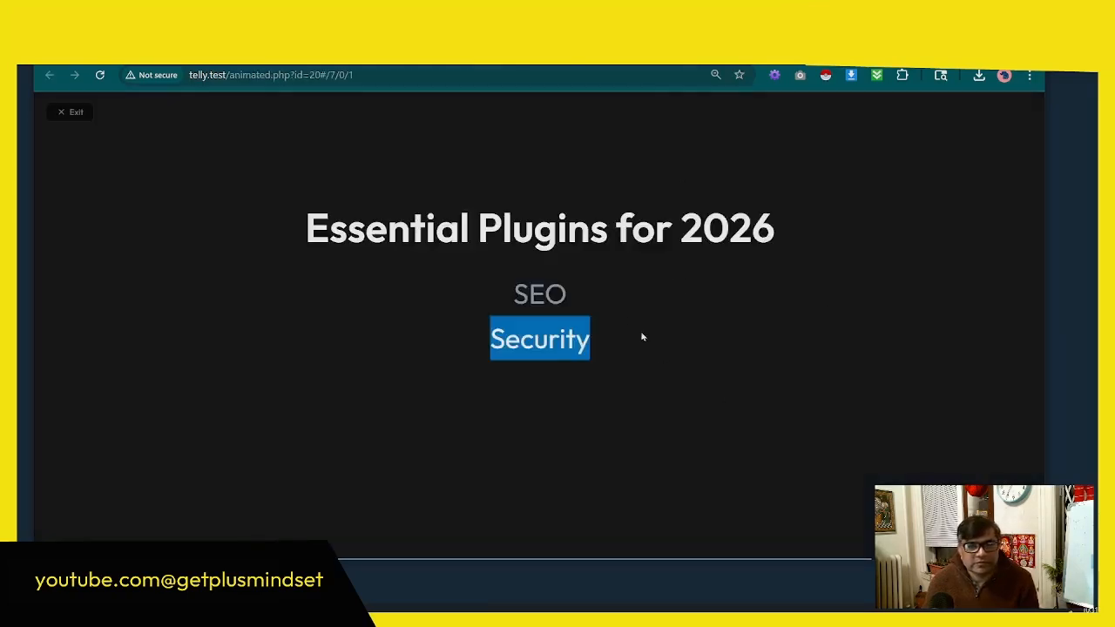
right_click(567, 353)
key("Escape")
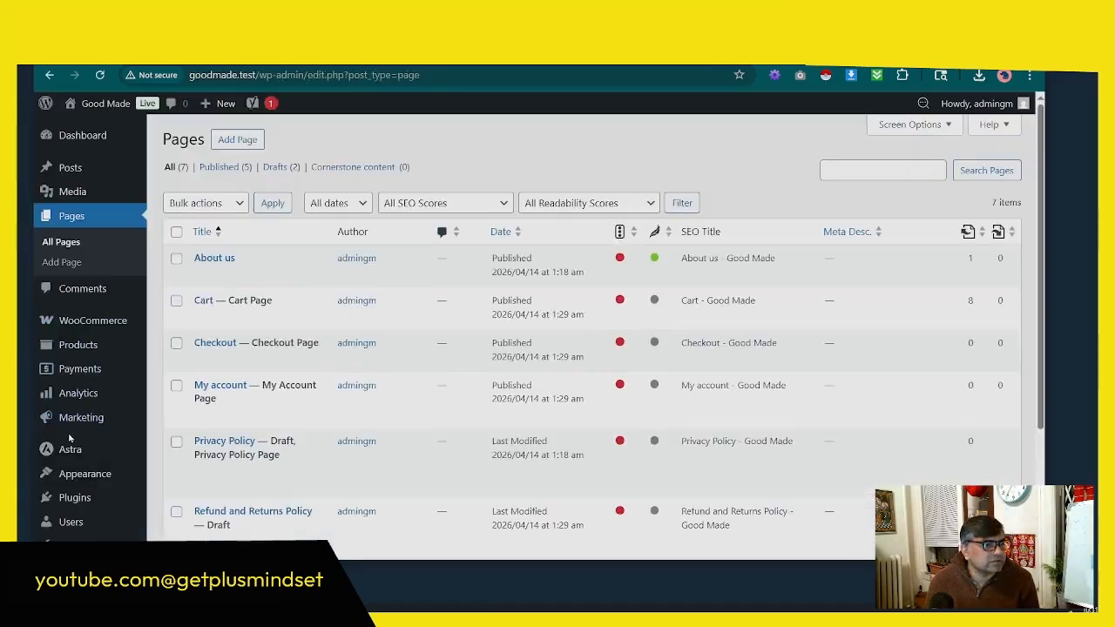
Step: Return to the Good Made admin and search the installed plugins for "Security"
scroll(70, 375, "down", 3)
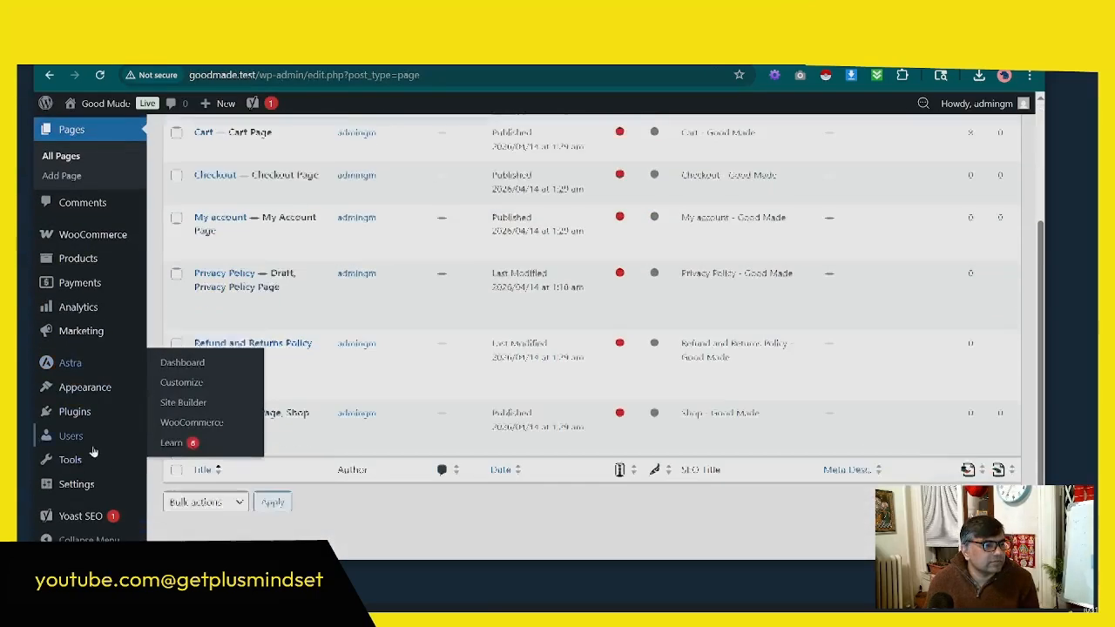
left_click(75, 411)
right_click(885, 171)
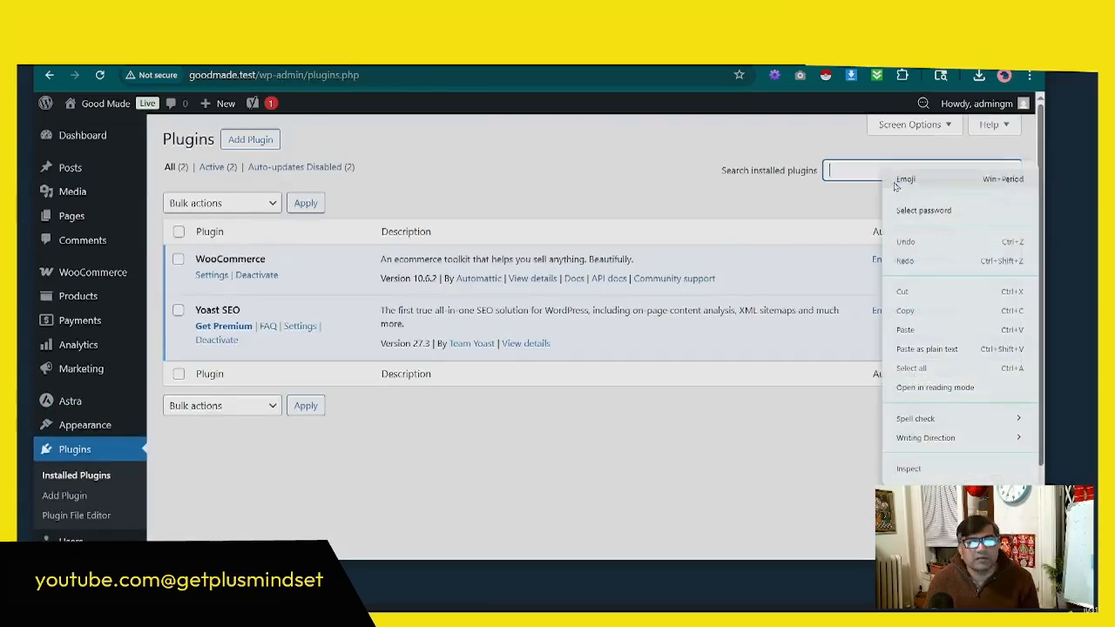
left_click(907, 329)
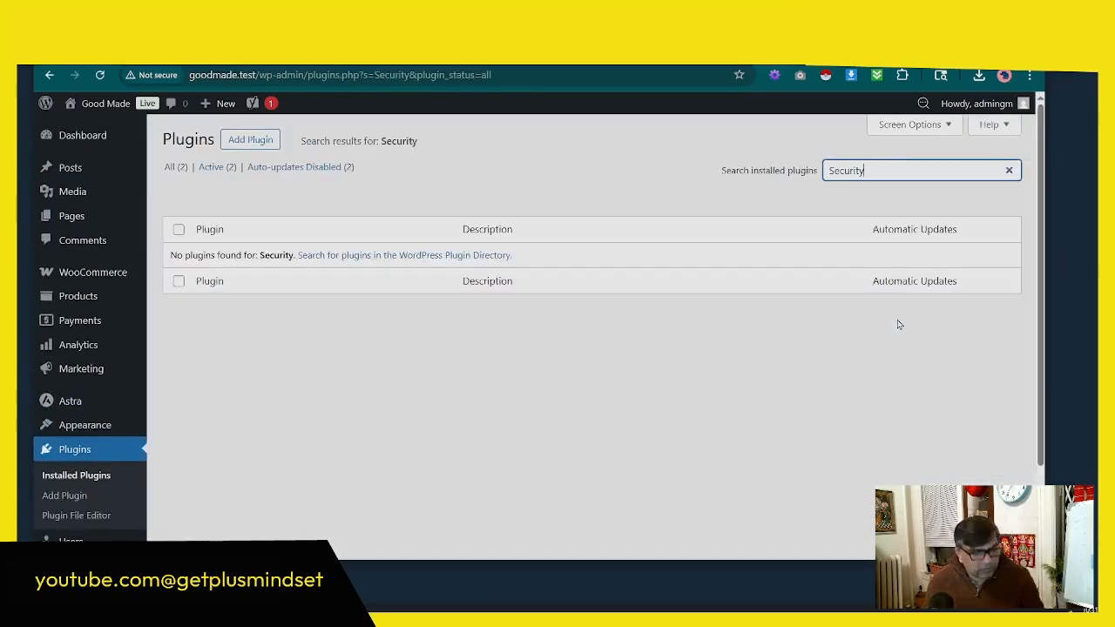
Step: Search the plugins available to add for "Security" and browse the offered security plugins
left_click(250, 139)
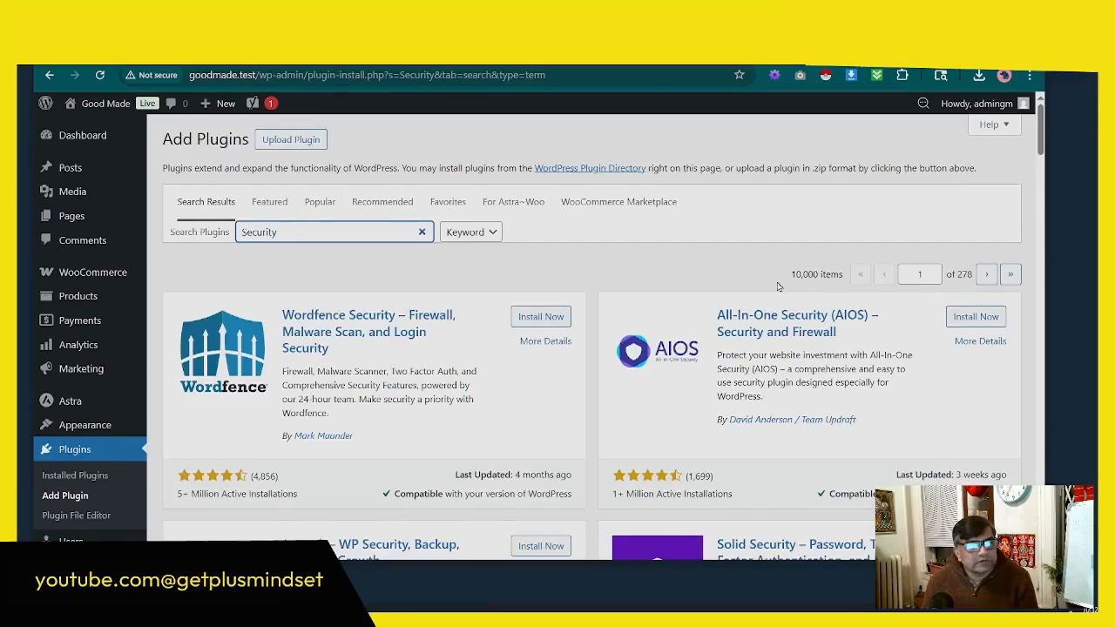
scroll(700, 277, "down", 2)
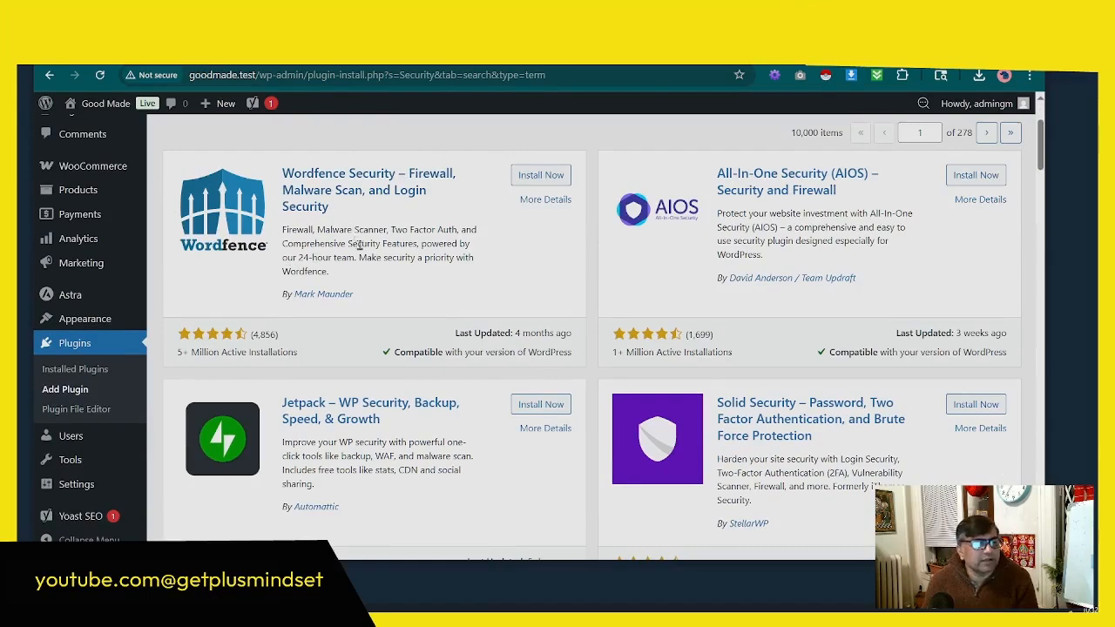
scroll(359, 246, "down", 3)
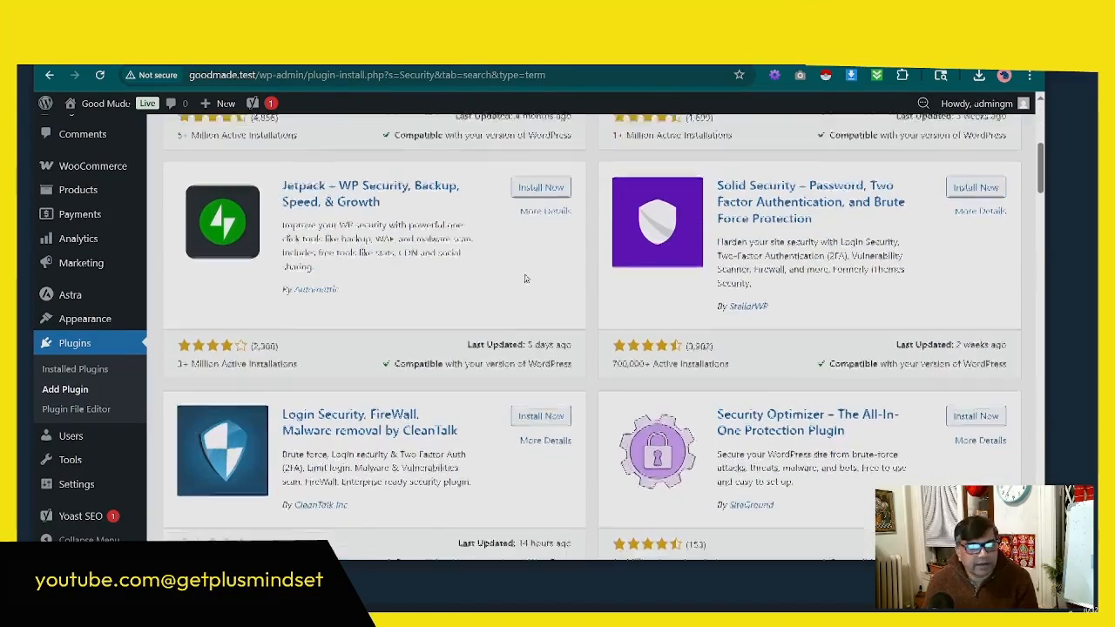
scroll(525, 278, "down", 3)
scroll(525, 277, "down", 3)
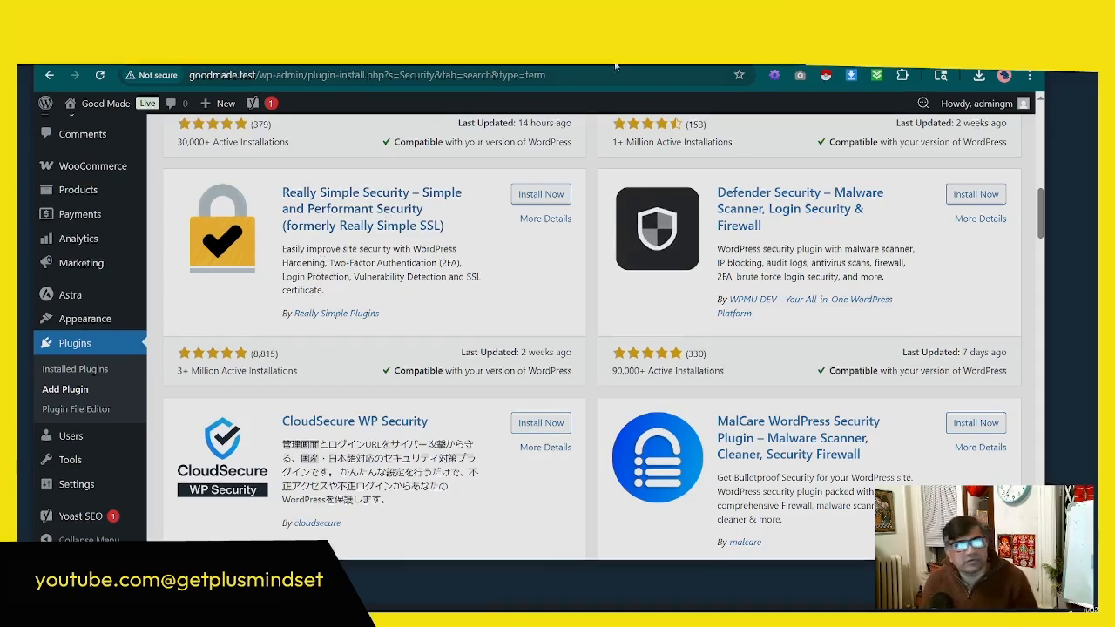
Step: Switch to the Telly presentation, reveal the next plugin category on the slide and copy the word "Speed"
key("ctrl+Tab")
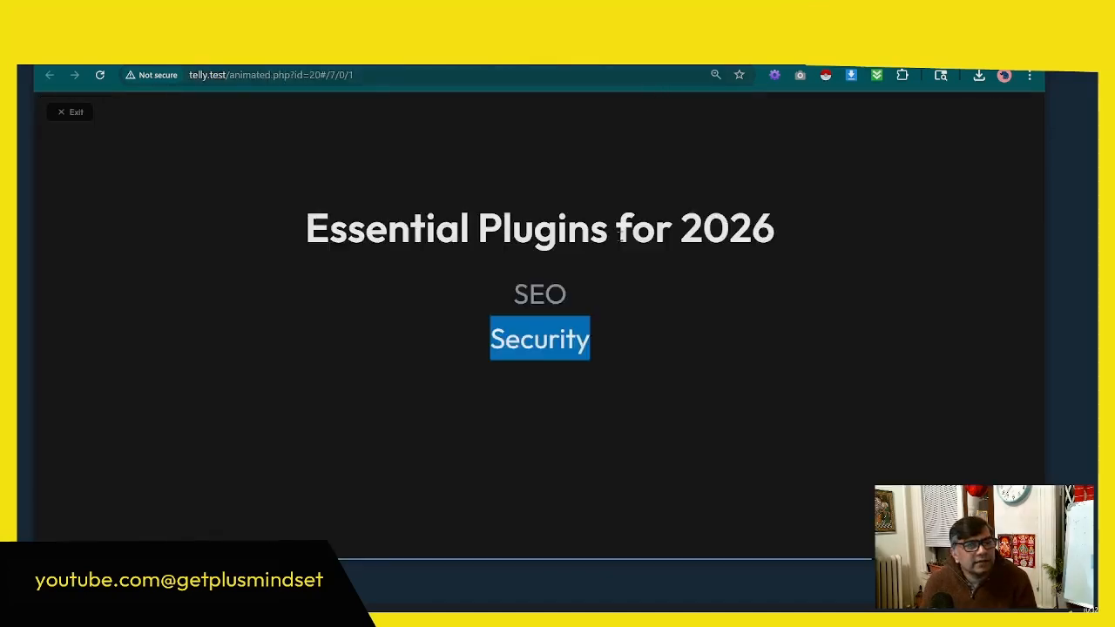
key("Right")
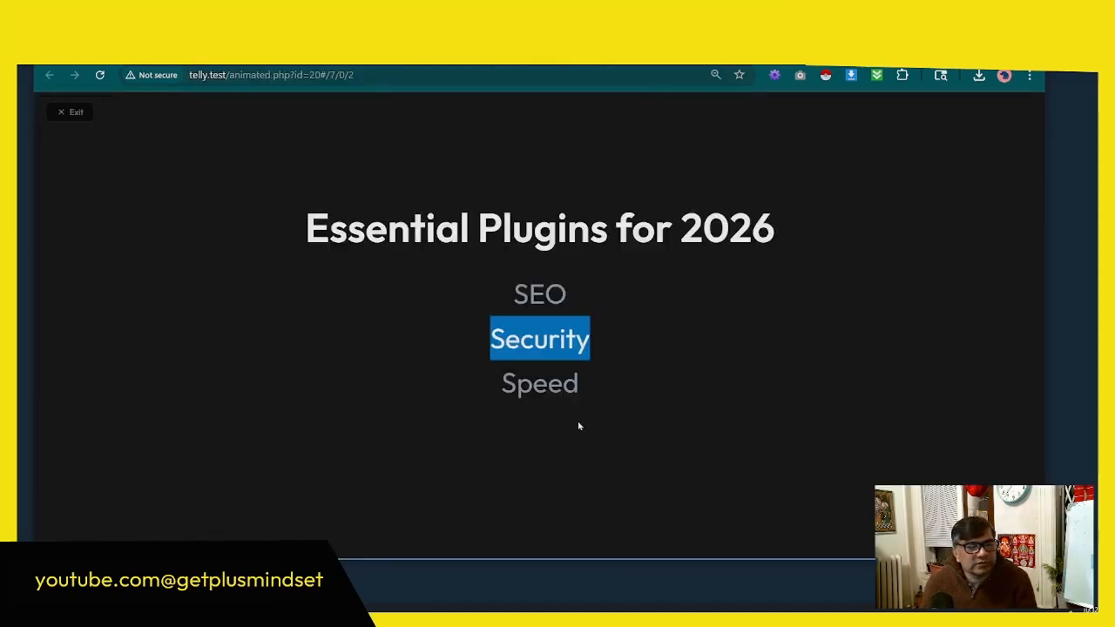
left_click_drag(582, 392, 500, 390)
right_click(557, 399)
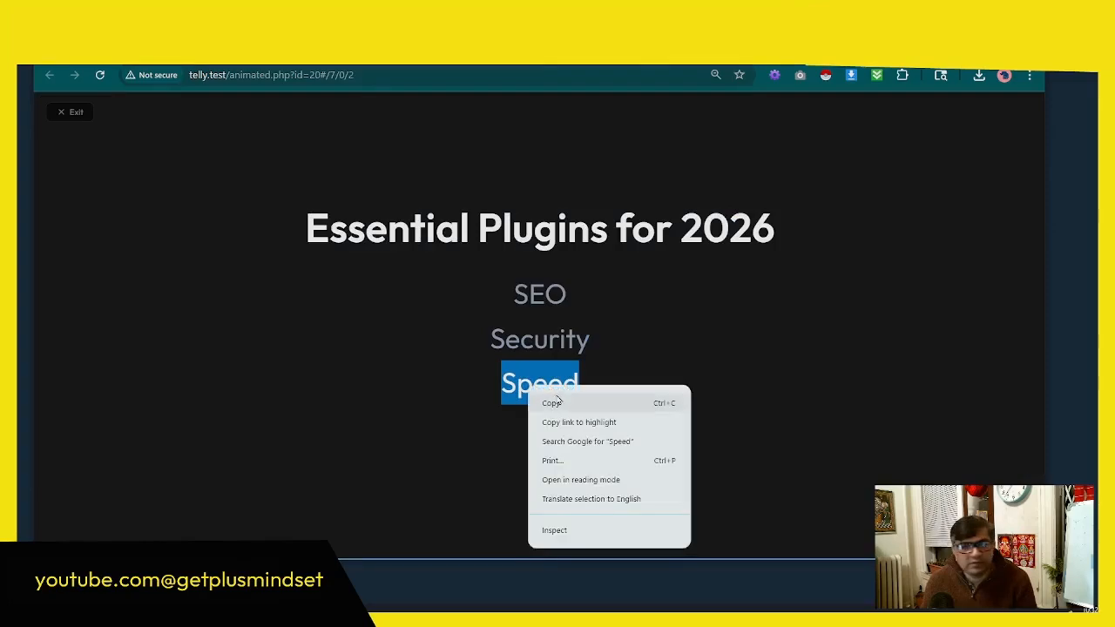
left_click(552, 403)
key("ctrl+Tab")
scroll(491, 277, "up", 5)
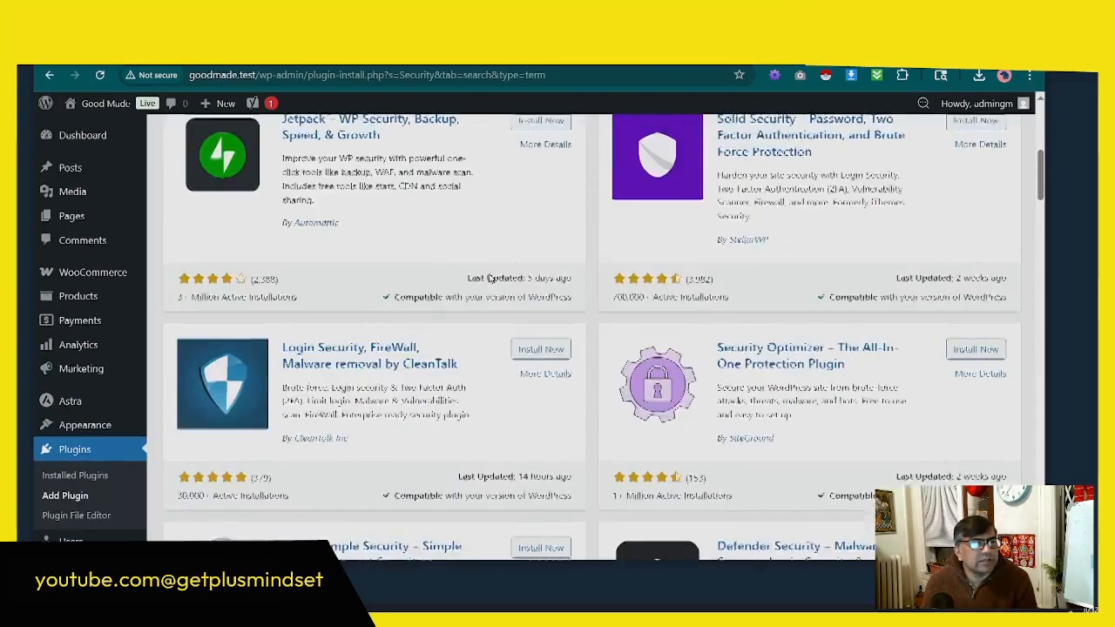
scroll(491, 278, "up", 5)
left_click(291, 140)
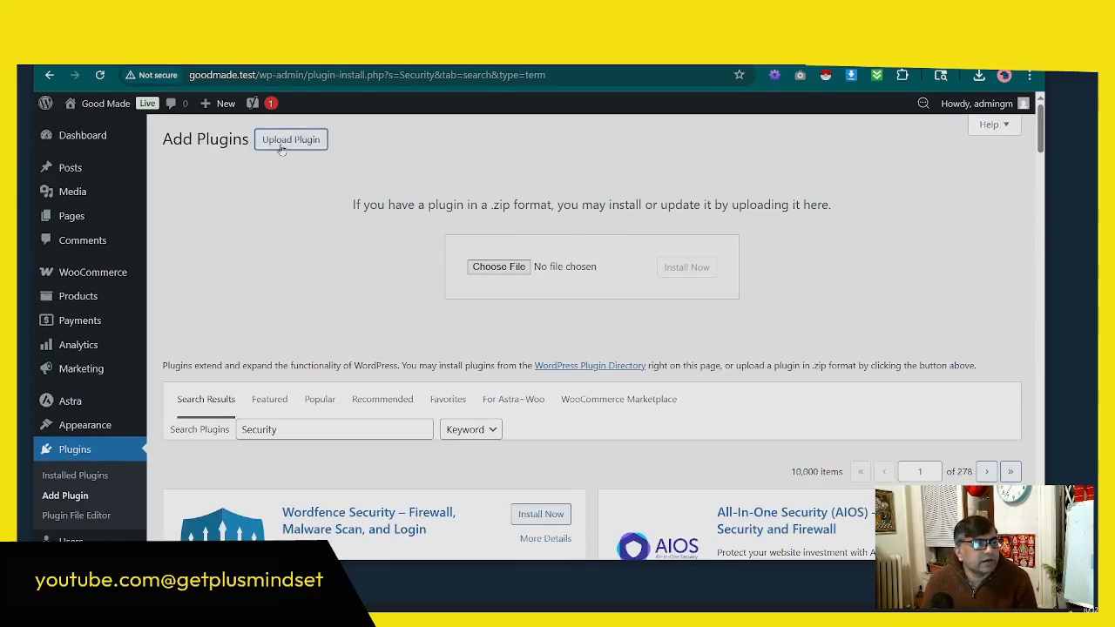
left_click(281, 144)
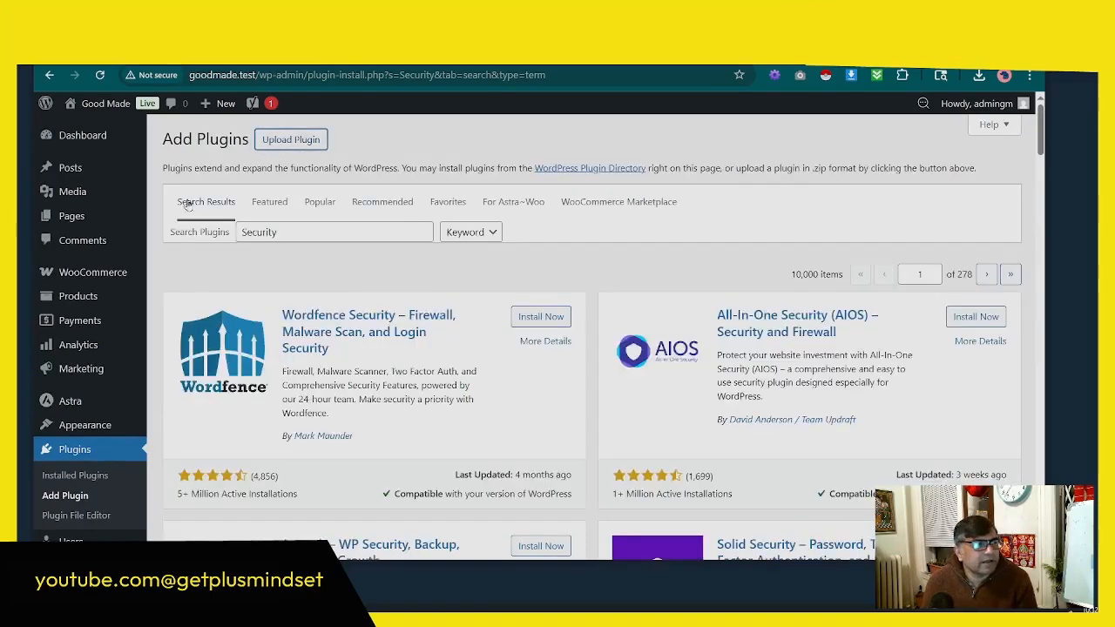
Step: Return to the installed plugins list and search it for "Speed"
left_click(75, 453)
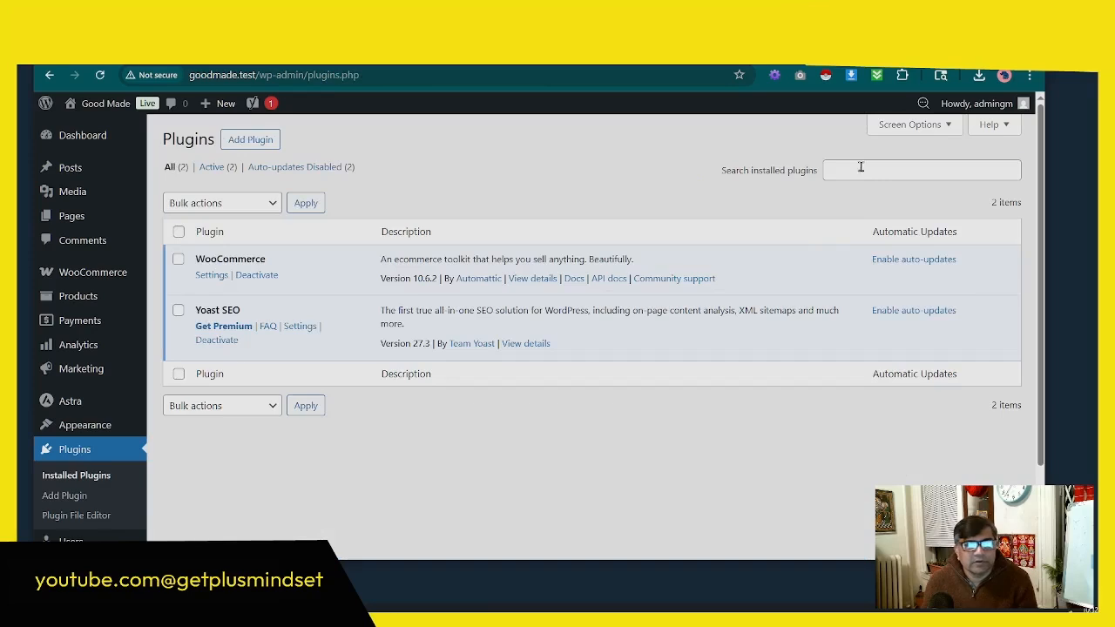
right_click(861, 171)
left_click(886, 337)
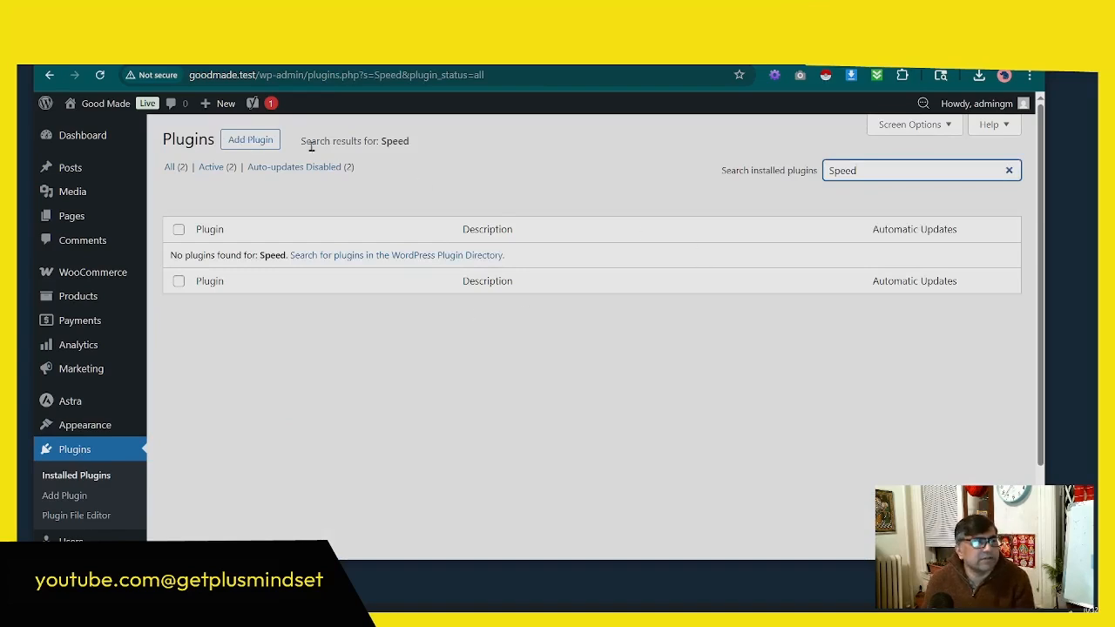
Step: Search the plugins available to add for "Speed" and browse the offered speed and caching plugins
left_click(261, 142)
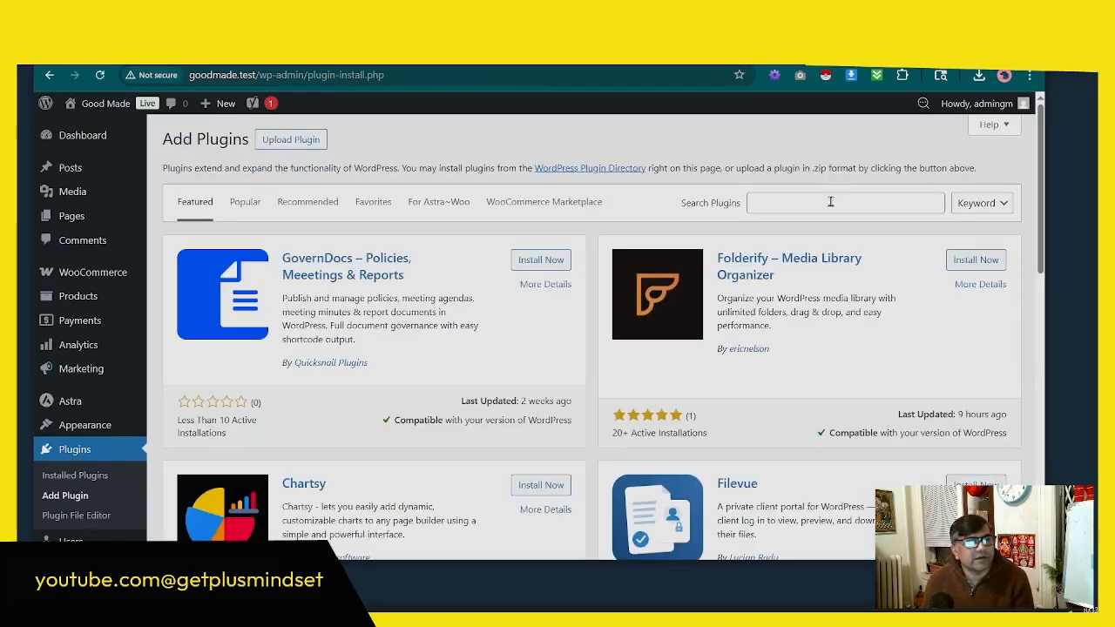
right_click(802, 198)
left_click(819, 365)
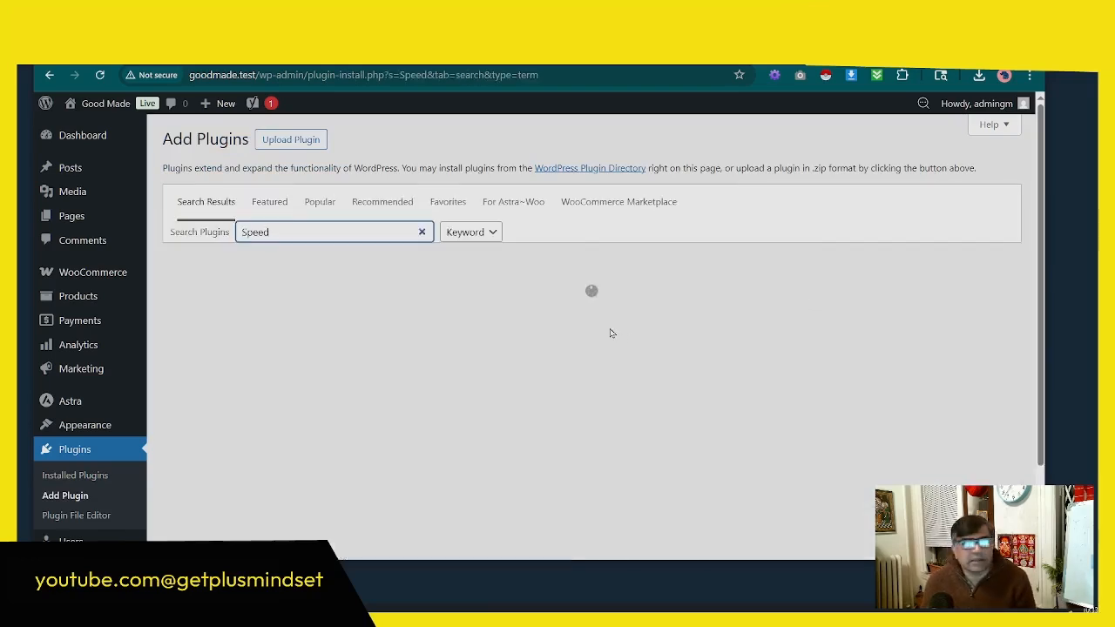
scroll(578, 336, "down", 3)
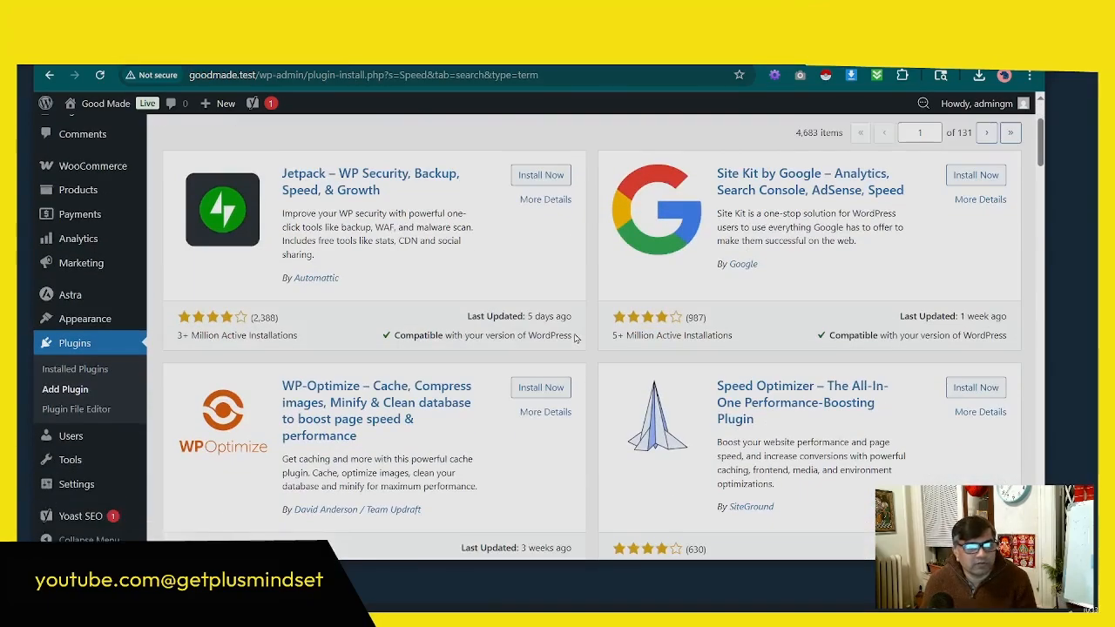
scroll(575, 338, "up", 1)
scroll(575, 338, "down", 2)
scroll(470, 320, "down", 1)
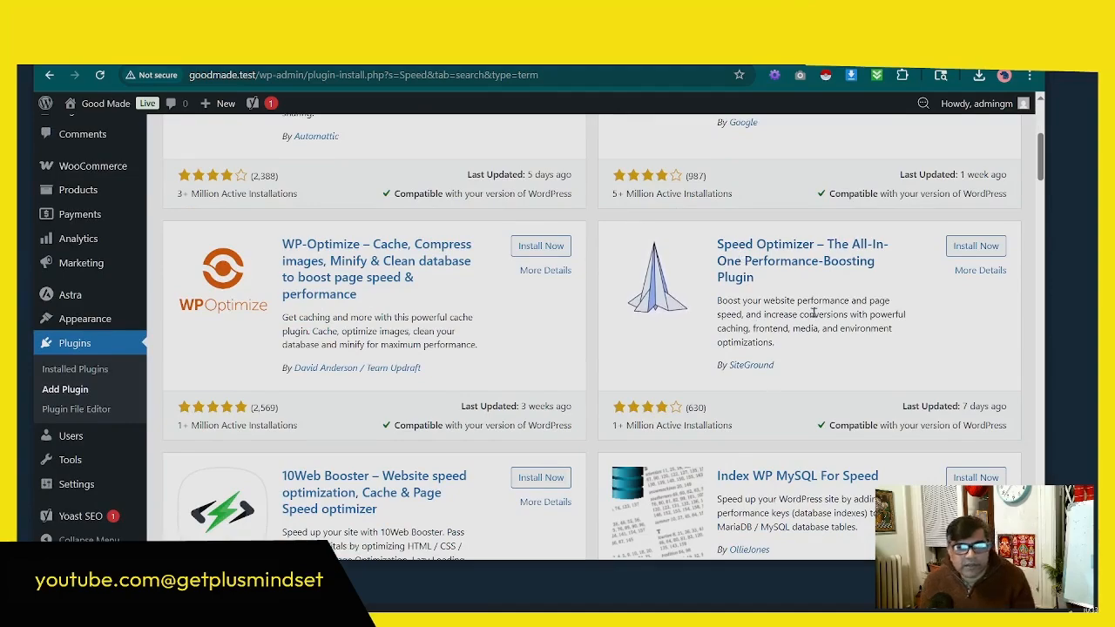
scroll(571, 353, "down", 3)
scroll(567, 350, "down", 5)
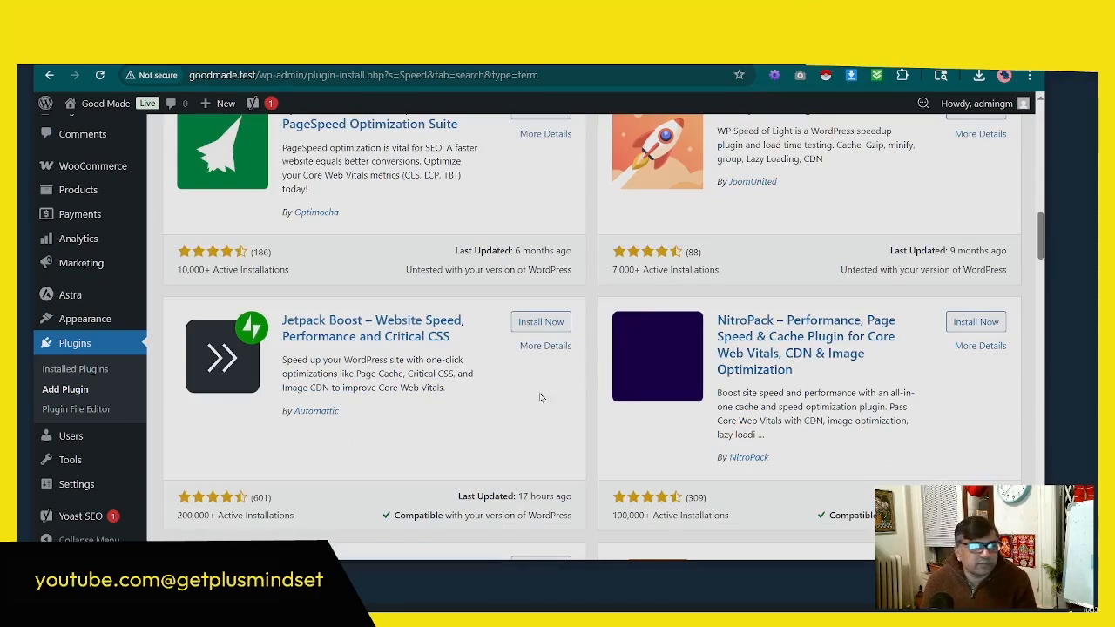
scroll(460, 387, "up", 2)
scroll(456, 381, "up", 7)
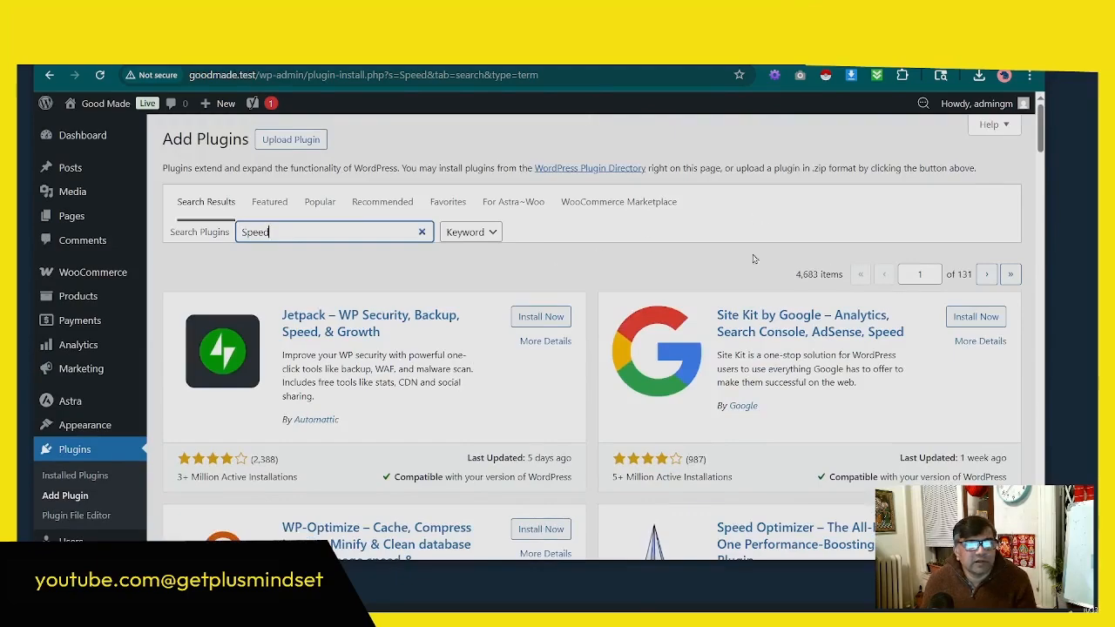
Step: Go to page 2 of the "Speed" plugin results and look through the plugins listed there
scroll(800, 448, "down", 20)
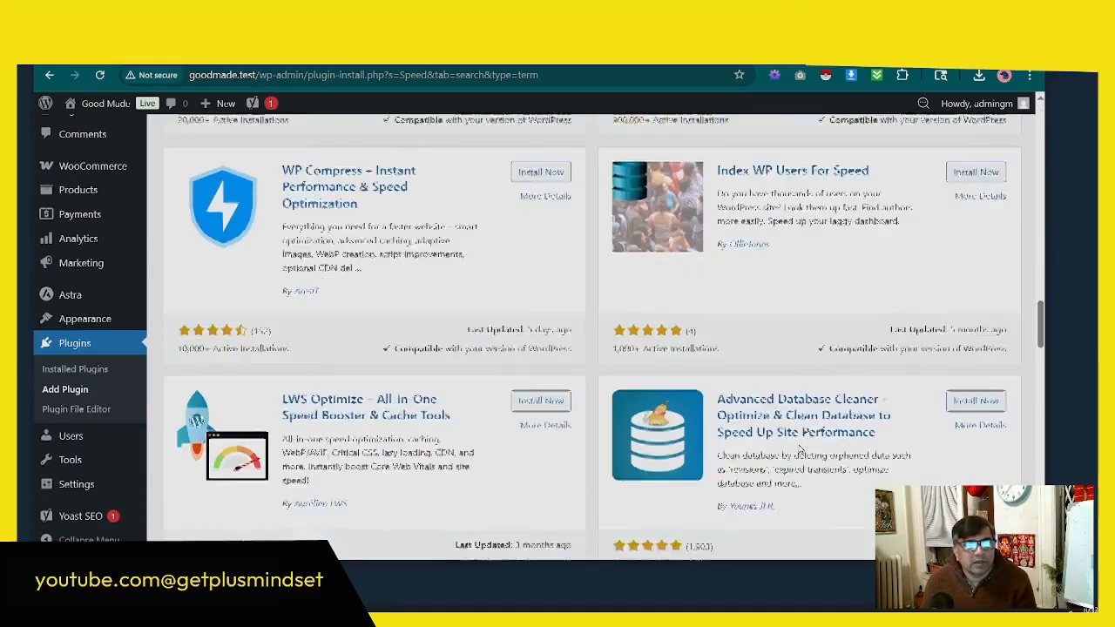
scroll(800, 448, "down", 10)
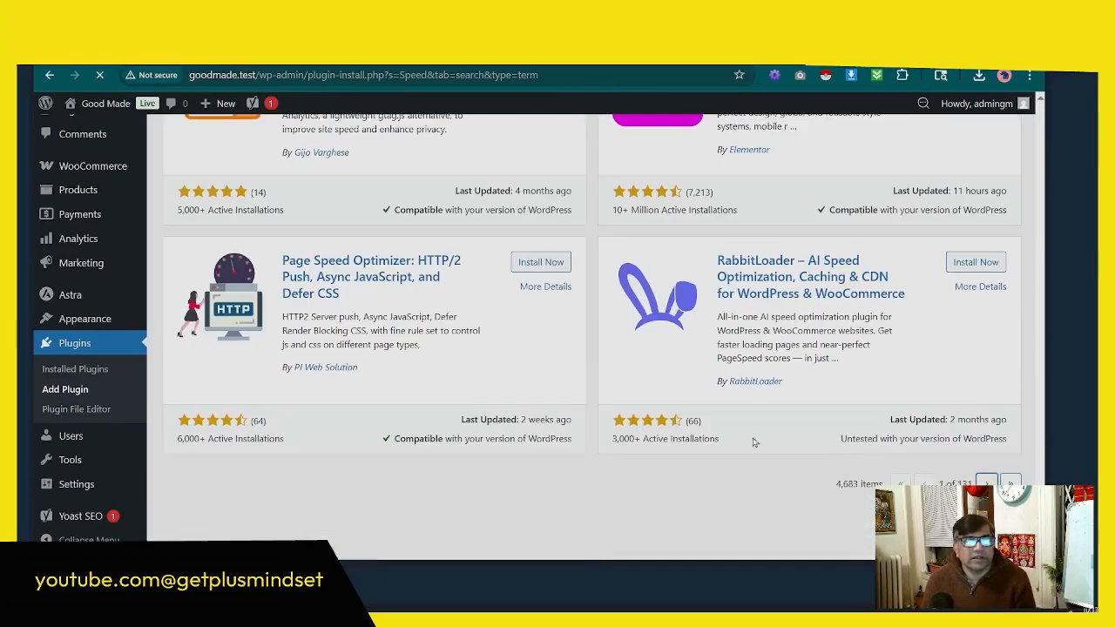
scroll(755, 444, "up", 8)
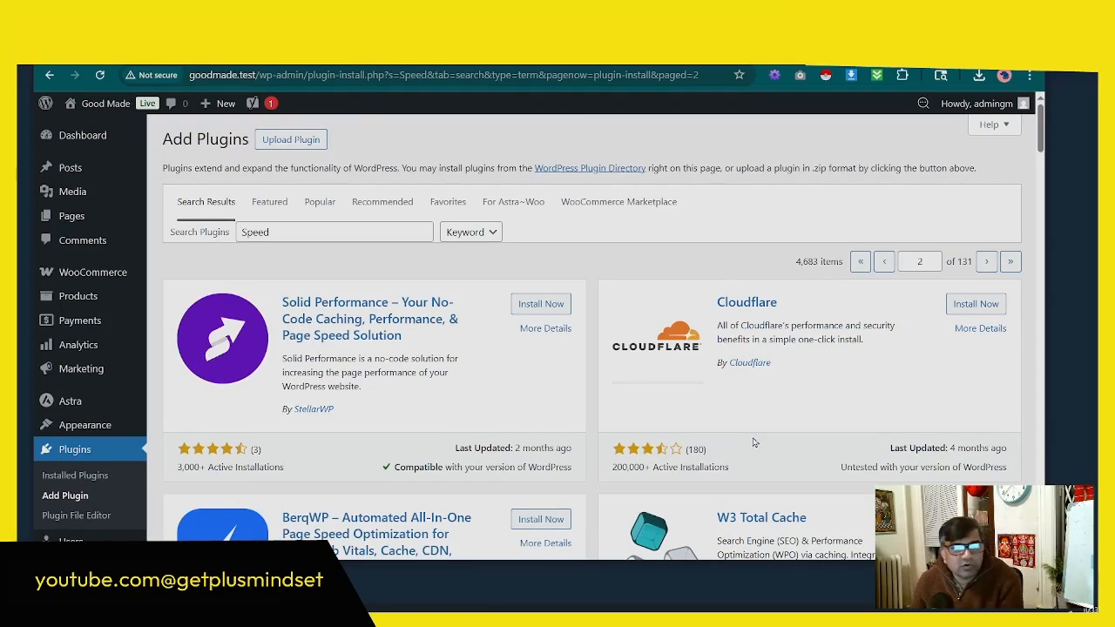
scroll(750, 429, "down", 2)
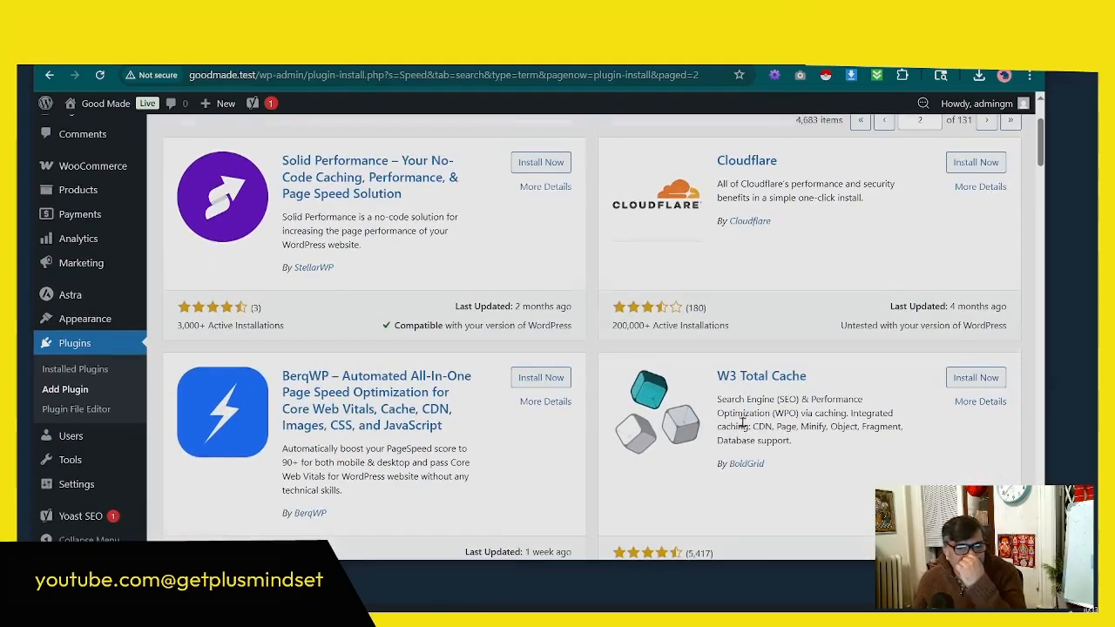
scroll(742, 425, "down", 2)
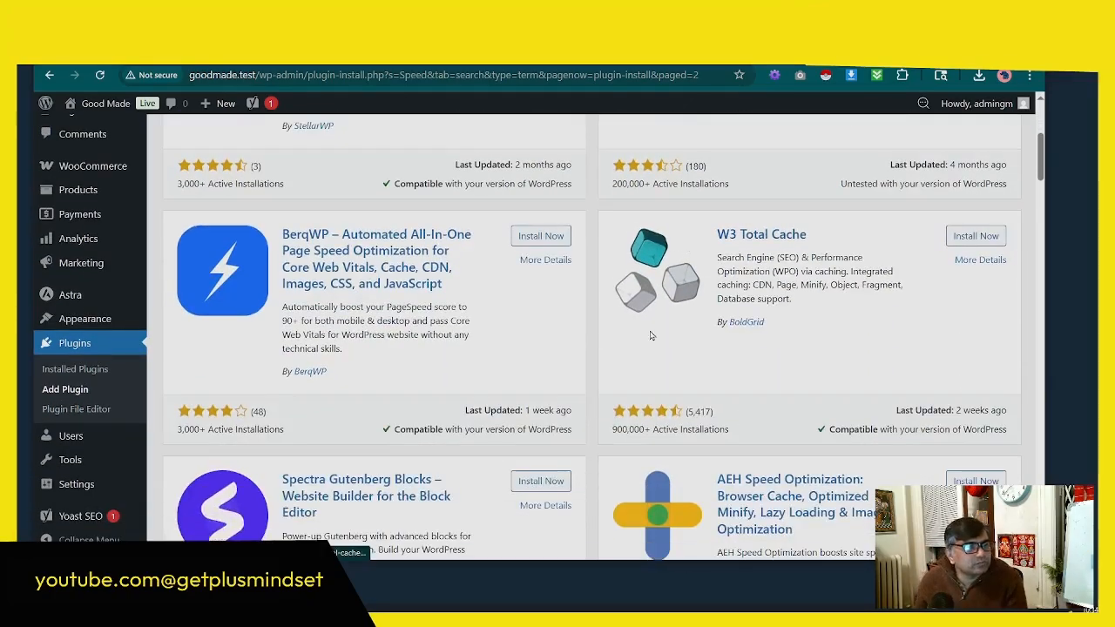
scroll(650, 335, "down", 8)
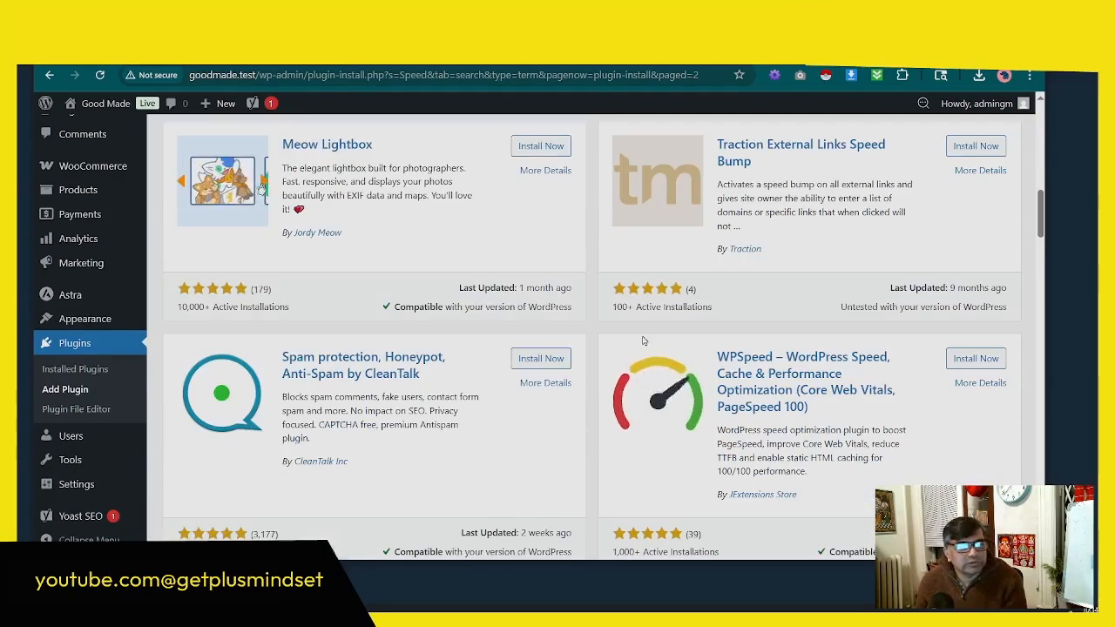
scroll(643, 340, "down", 10)
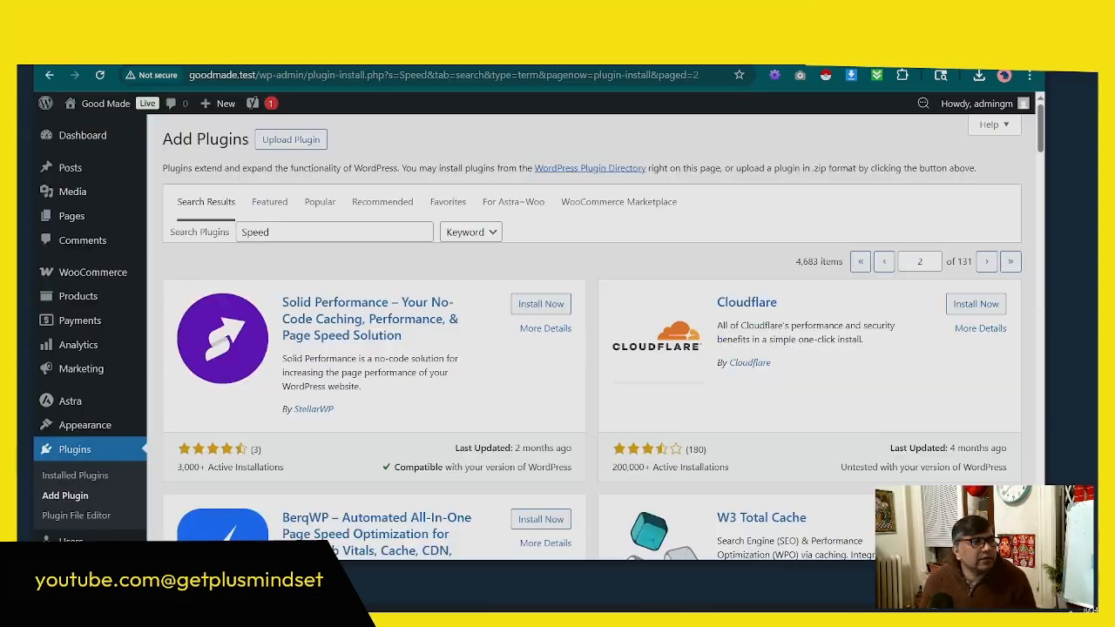
Step: Switch back to the Good Made admin, search the plugins available to add for "Marketing" and browse the offered marketing plugins
left_click(291, 140)
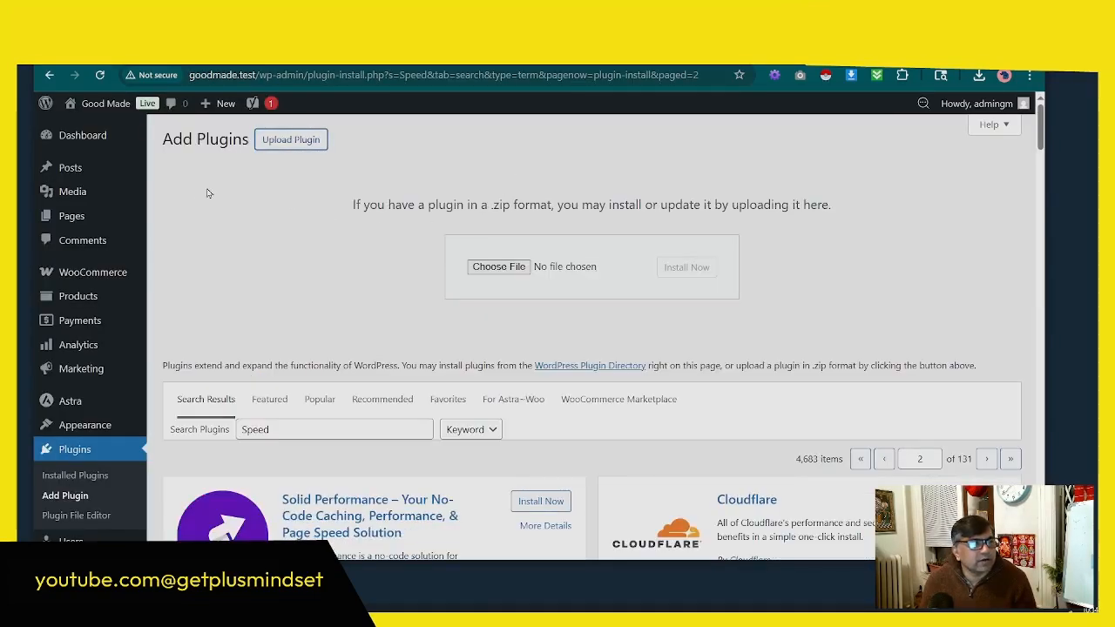
left_click(200, 430)
type("Marketing")
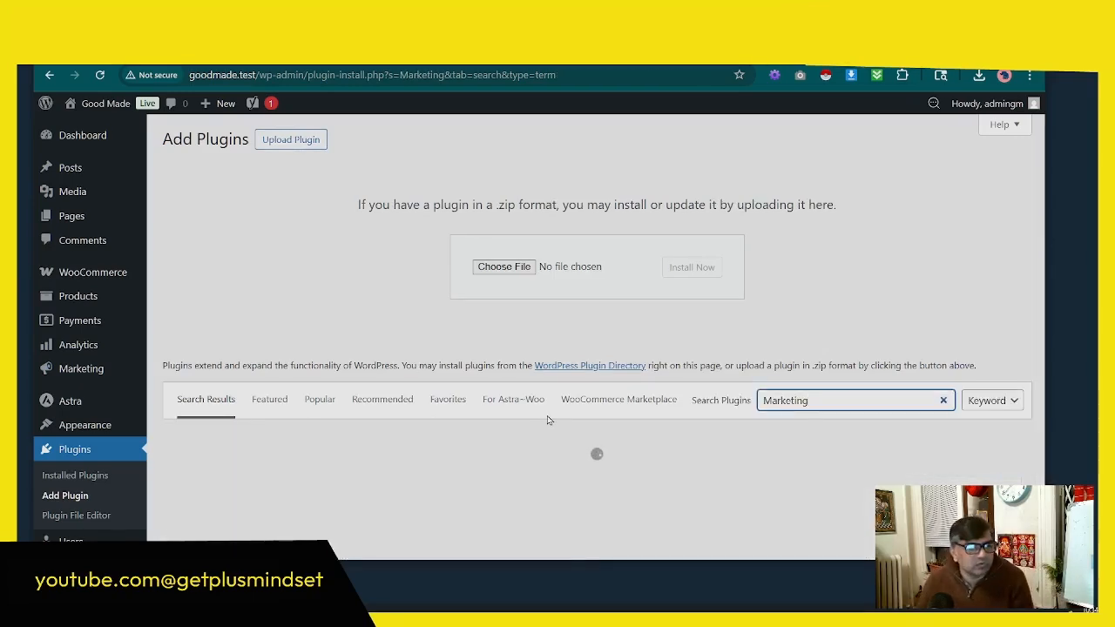
scroll(518, 421, "down", 3)
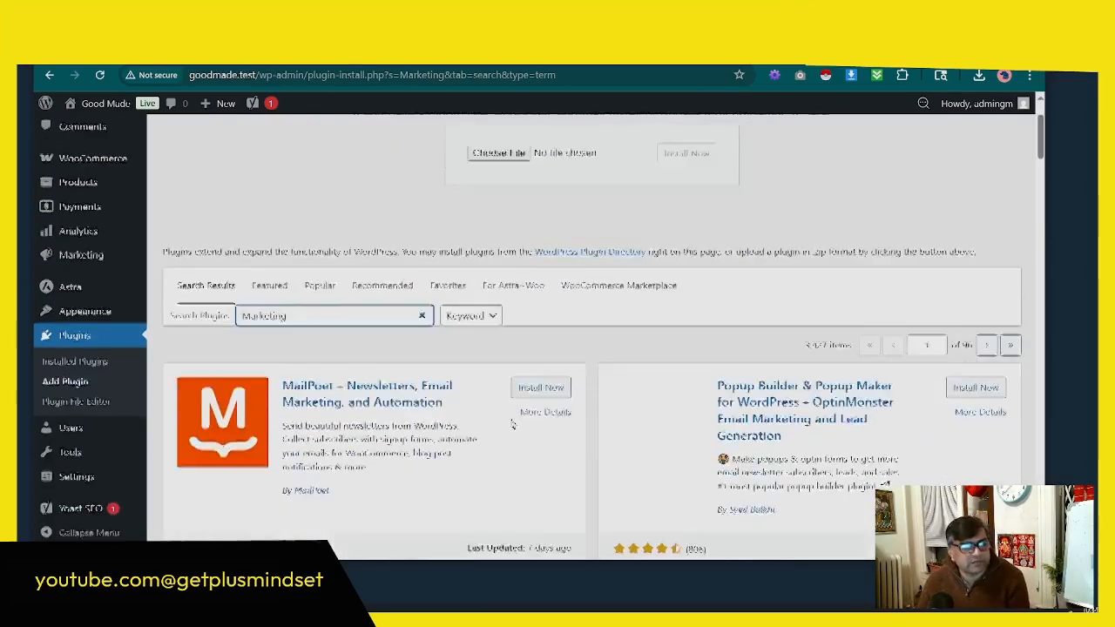
scroll(501, 418, "down", 3)
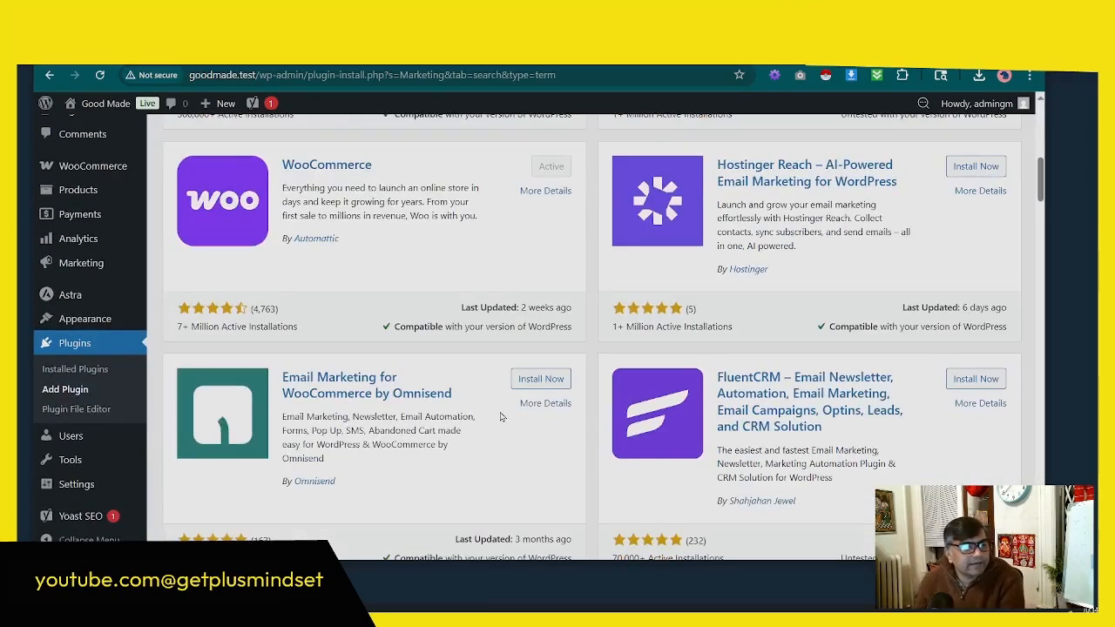
scroll(502, 419, "down", 5)
scroll(392, 327, "up", 6)
scroll(392, 327, "down", 10)
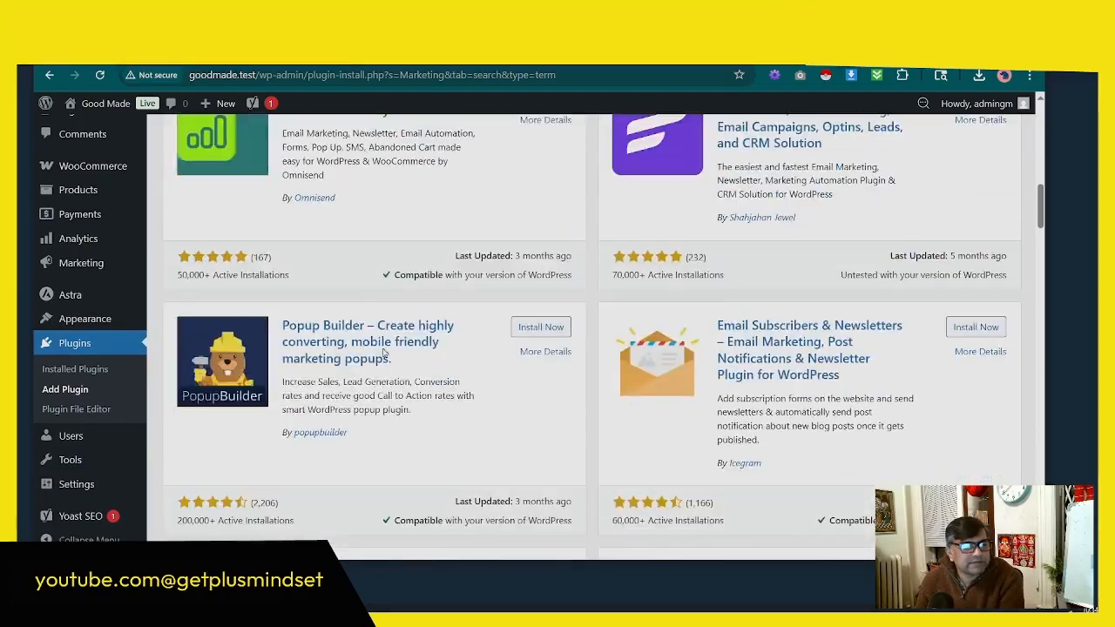
scroll(386, 360, "down", 4)
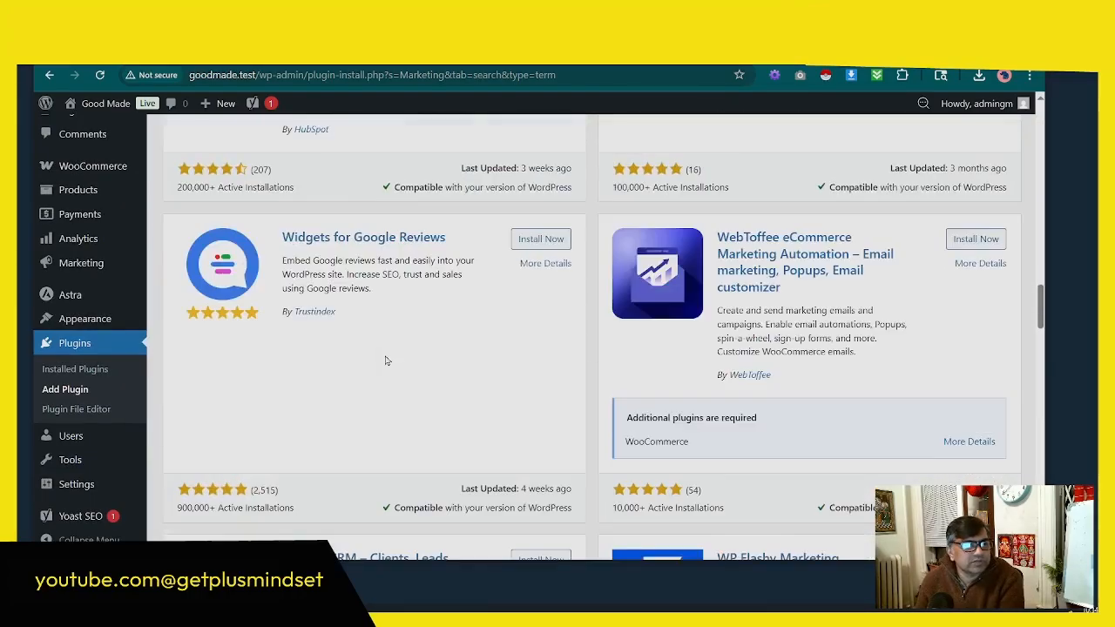
scroll(386, 360, "up", 20)
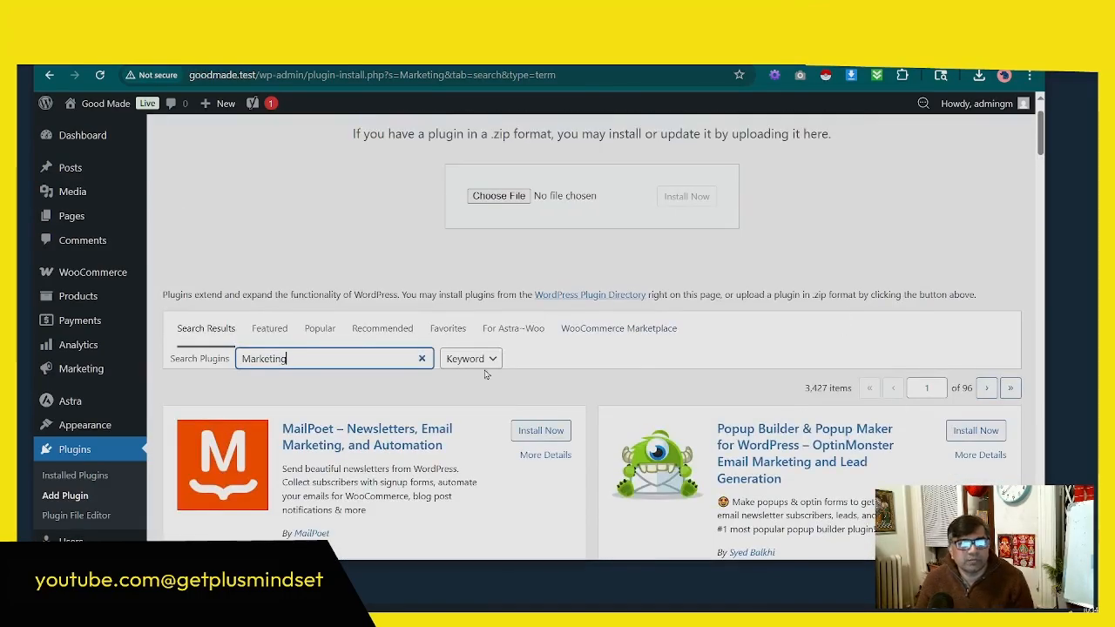
Step: Search the plugins available to add for "Google shopping" and examine the Google for WooCommerce plugin and its neighbouring results
left_click_drag(329, 360, 237, 360)
type("Google shopping")
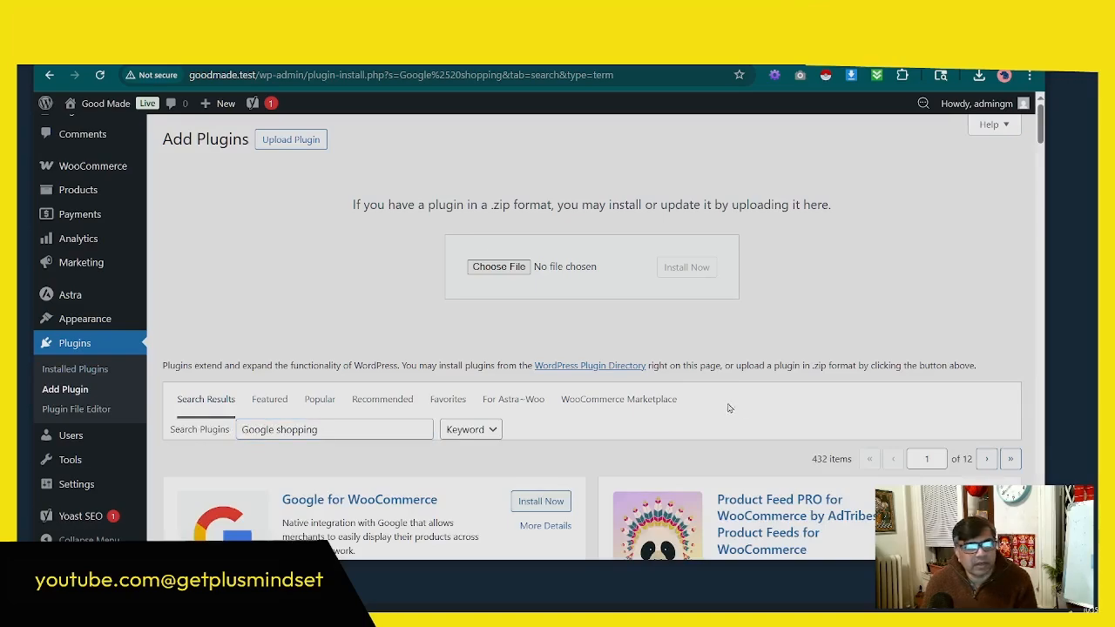
scroll(730, 409, "down", 3)
left_click(358, 289)
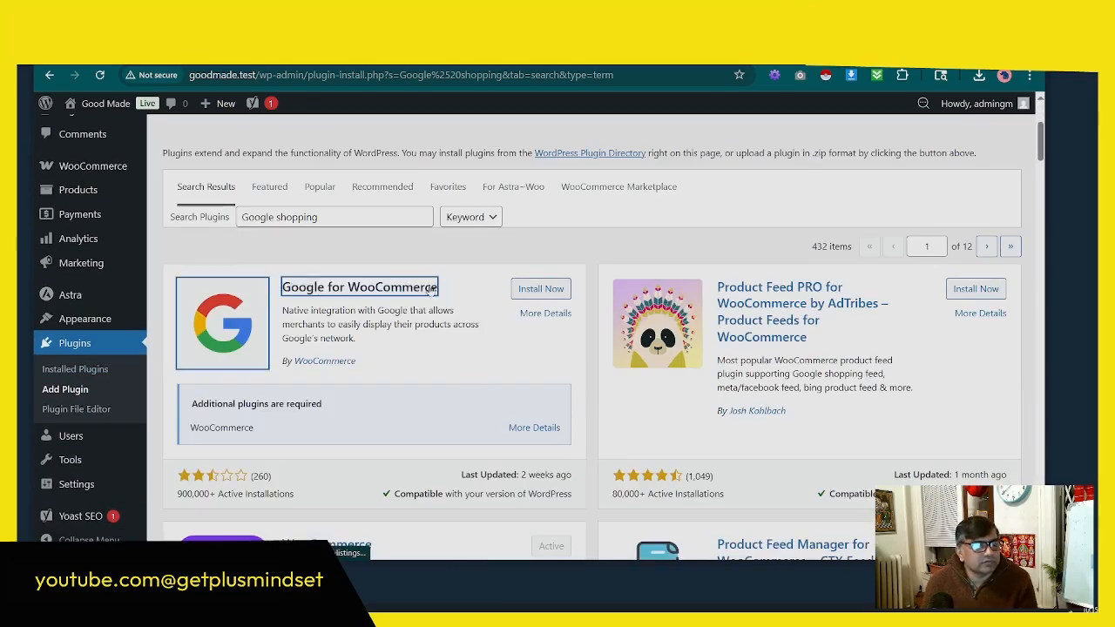
scroll(353, 326, "down", 3)
scroll(503, 275, "up", 3)
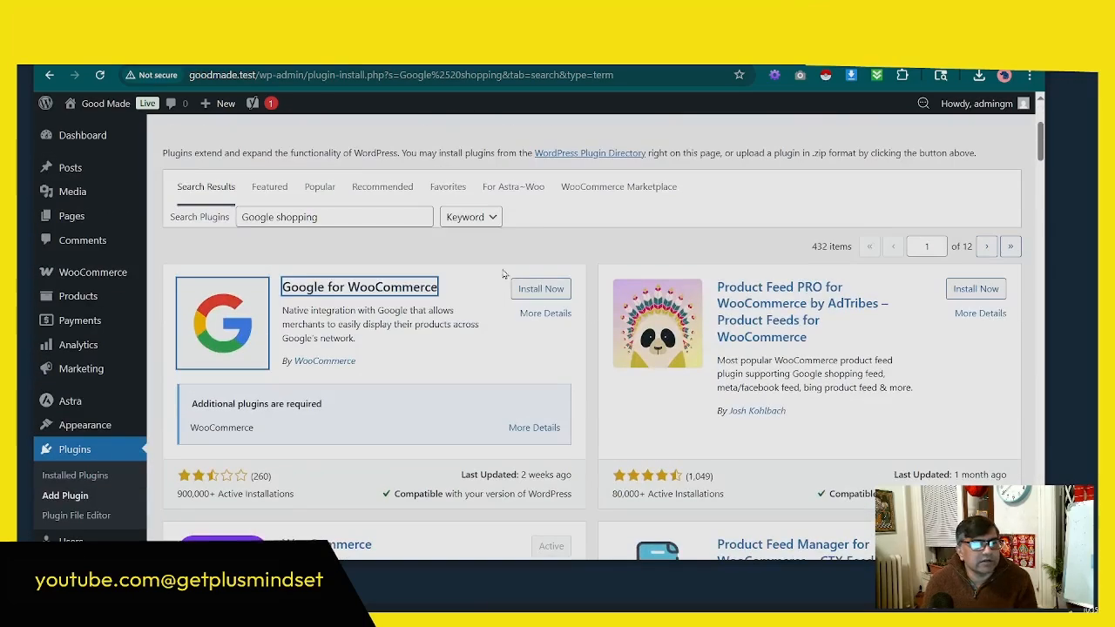
scroll(451, 368, "down", 3)
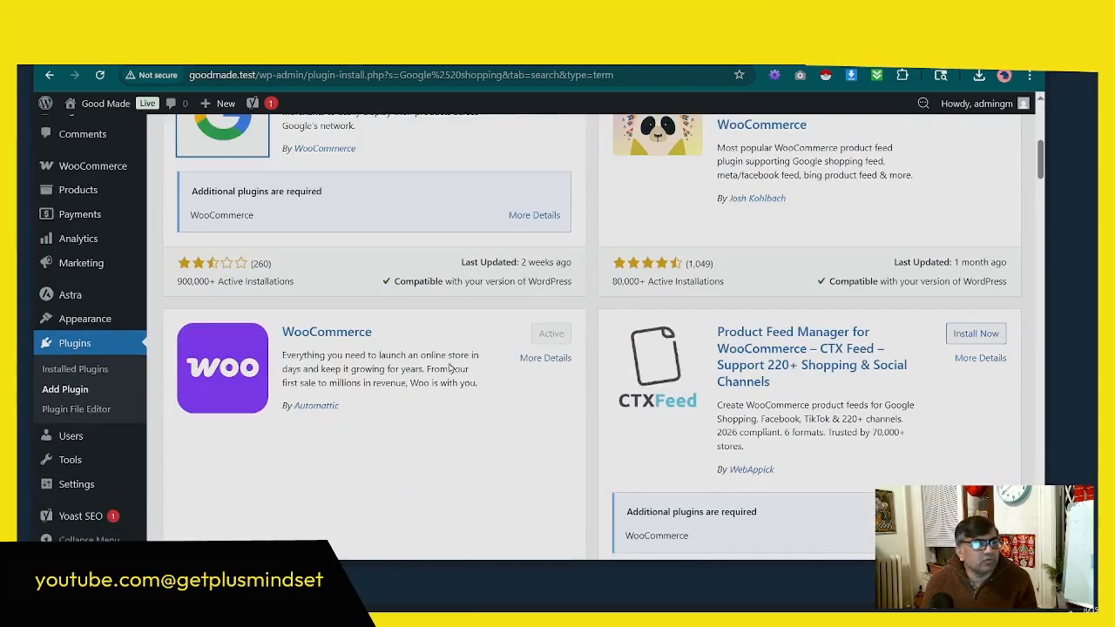
scroll(450, 368, "up", 2)
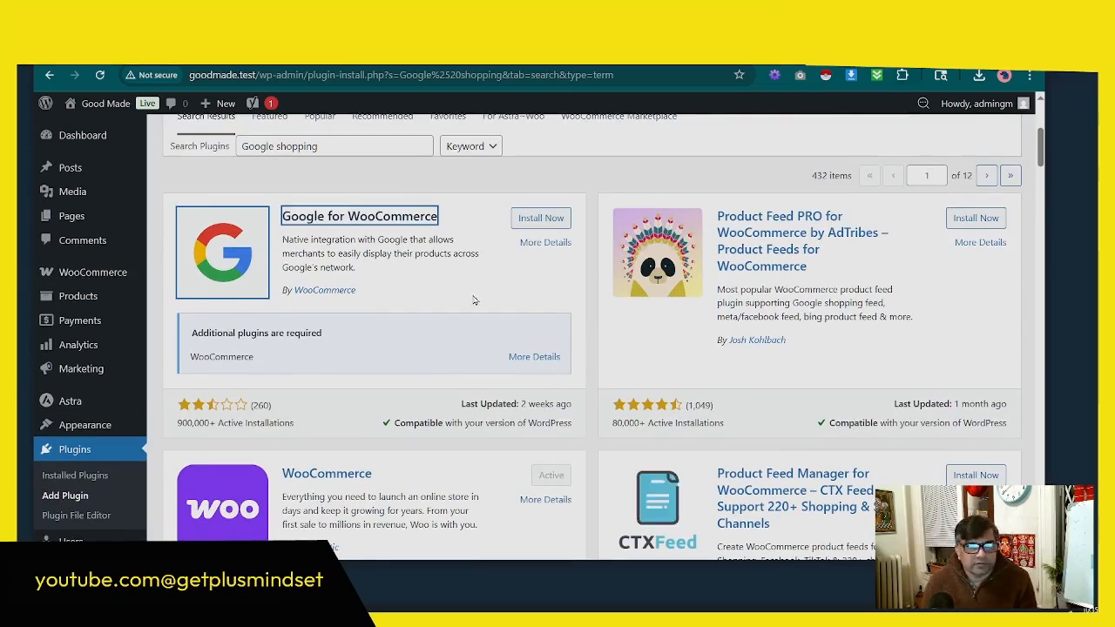
Step: Open a new browser tab, search Google for "iphone 17" and look over the sponsored products
key("ctrl+t")
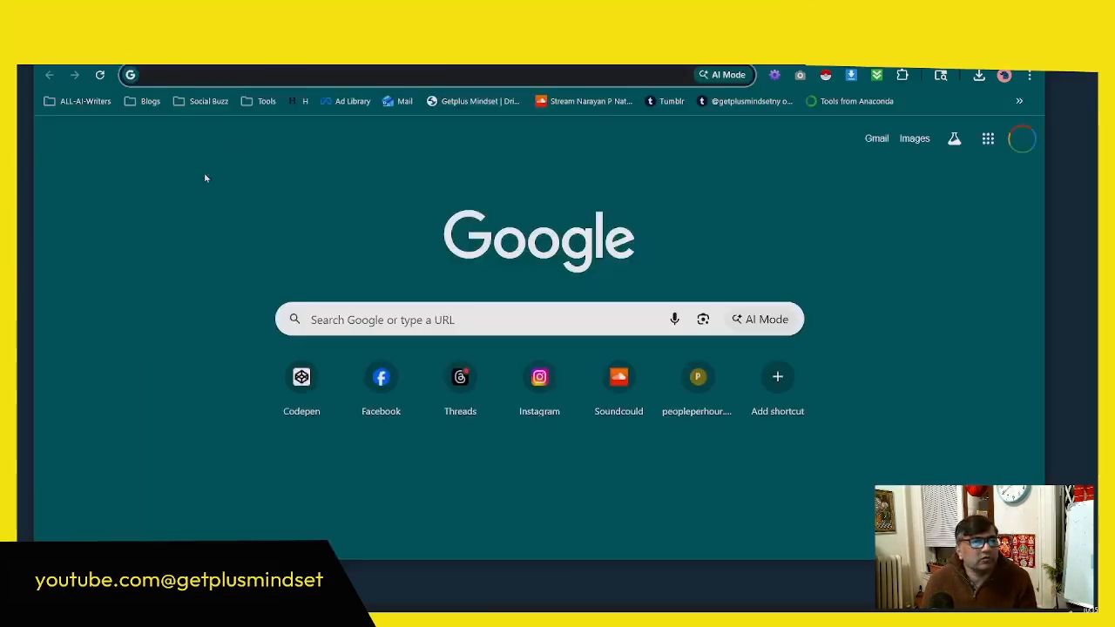
left_click(158, 75)
type("go")
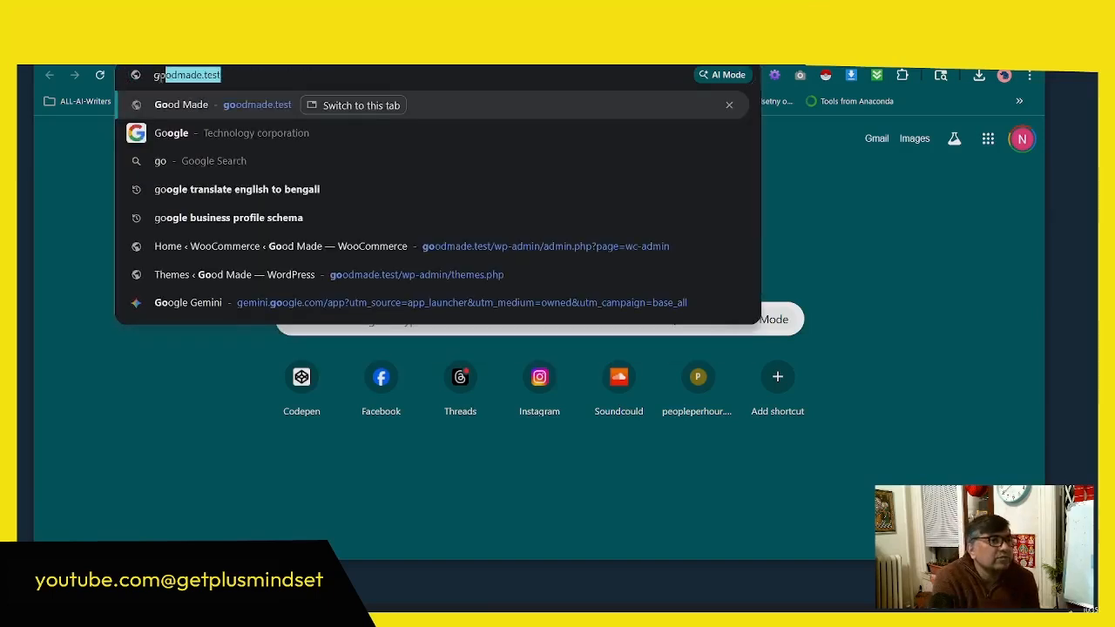
left_click(184, 133)
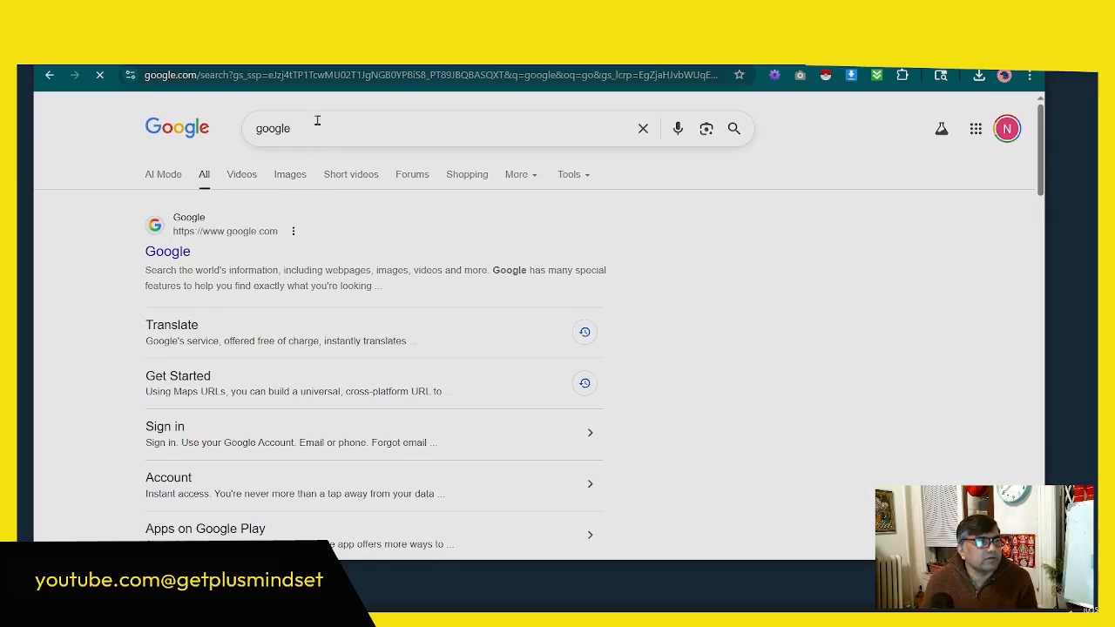
left_click_drag(333, 132, 245, 133)
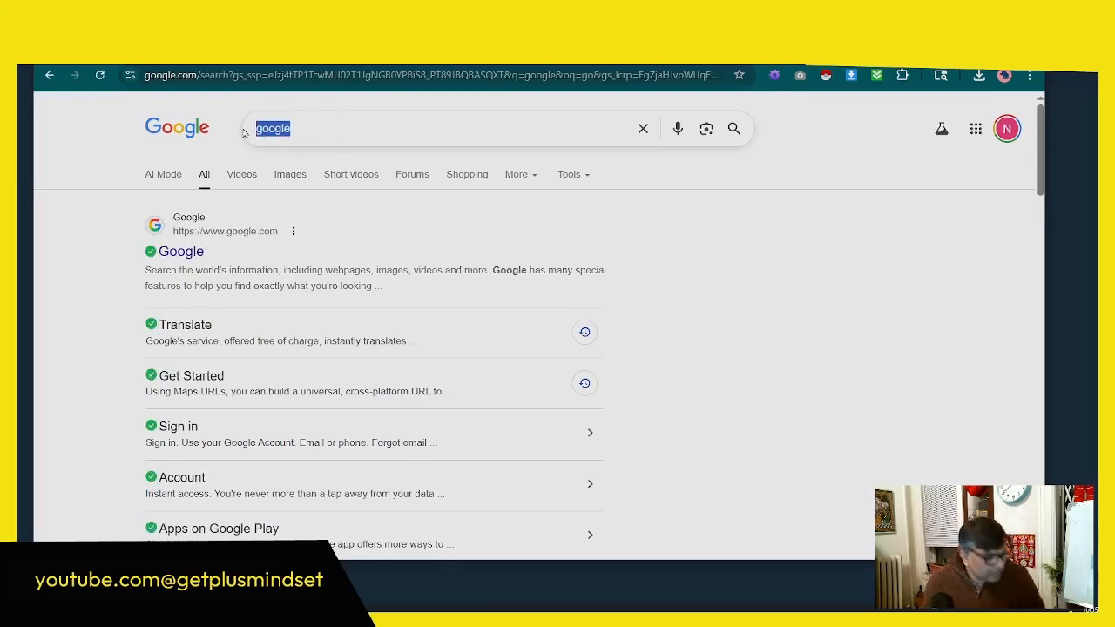
type("iphone 17")
key("Return")
scroll(341, 326, "down", 5)
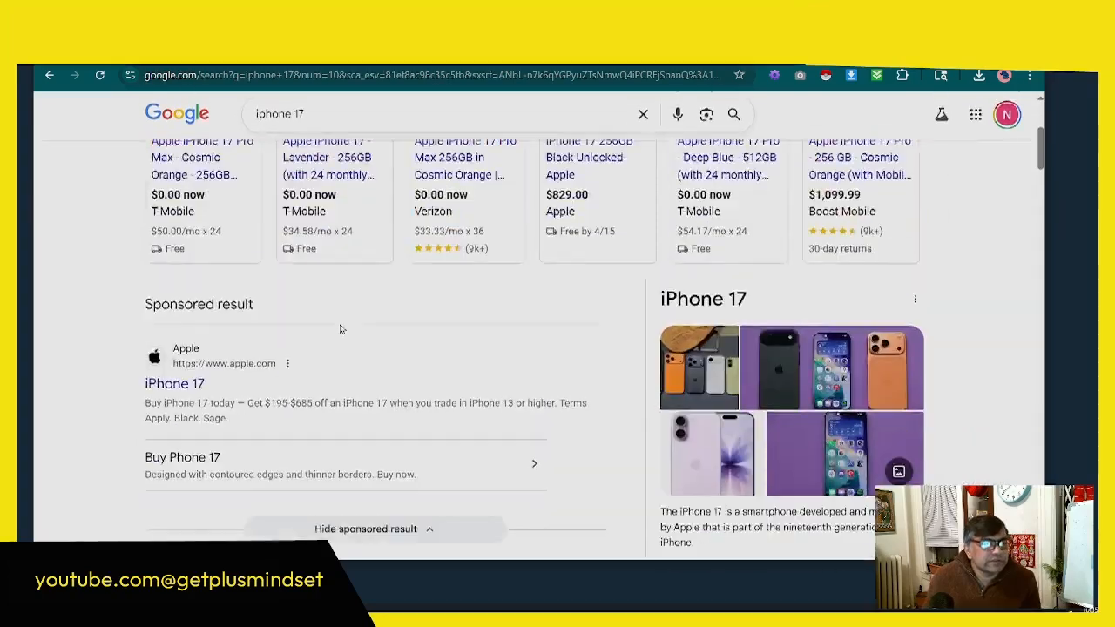
scroll(698, 351, "up", 3)
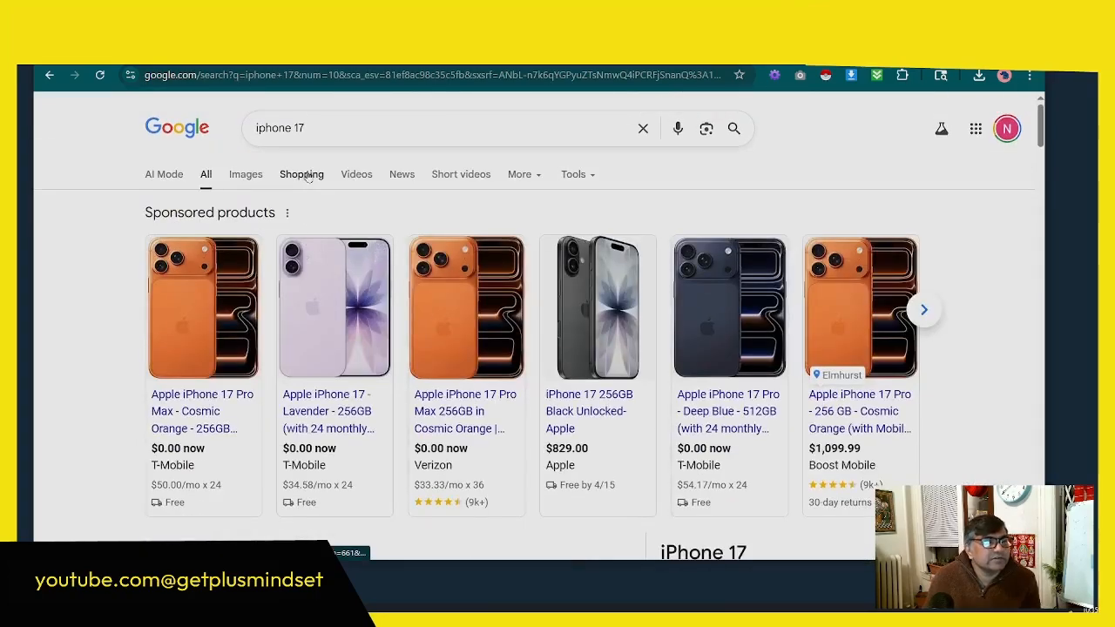
Step: Show the Google Shopping results for "iphone 17" and browse the listed products
scroll(567, 251, "down", 2)
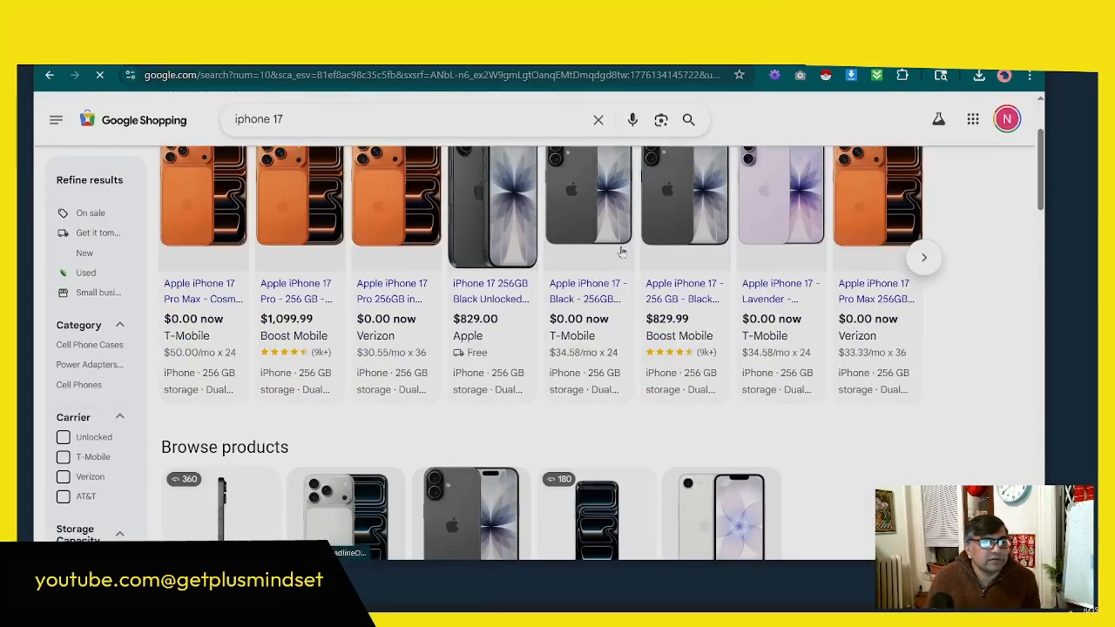
scroll(922, 384, "up", 2)
scroll(923, 410, "down", 4)
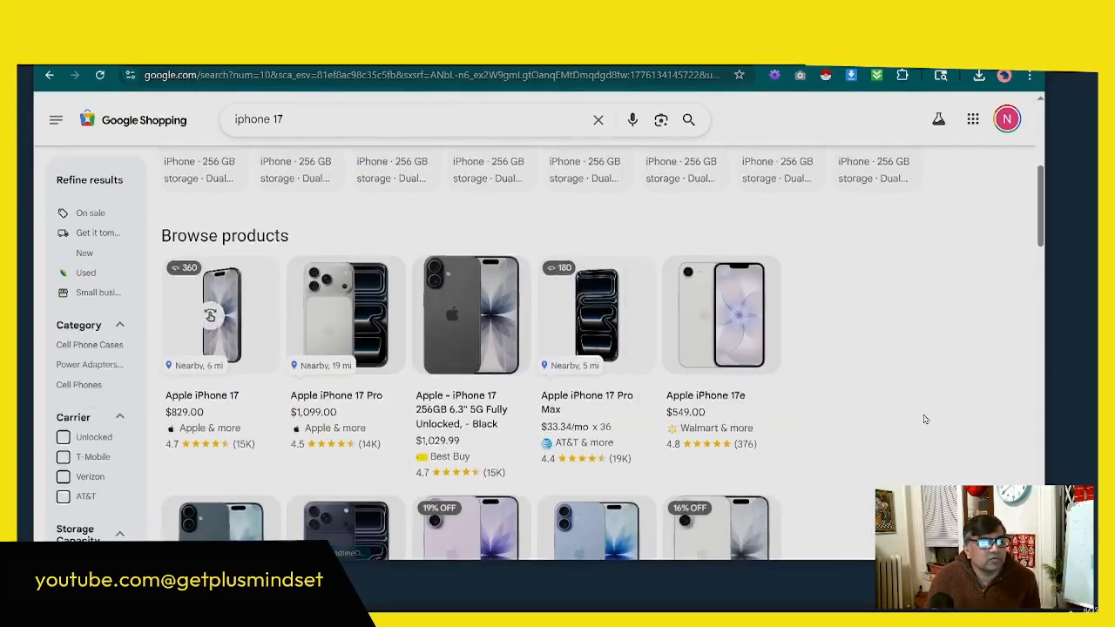
Step: Compare the sponsored iPhone 17 listings with the unsponsored products further down the Google Shopping results
scroll(926, 419, "up", 4)
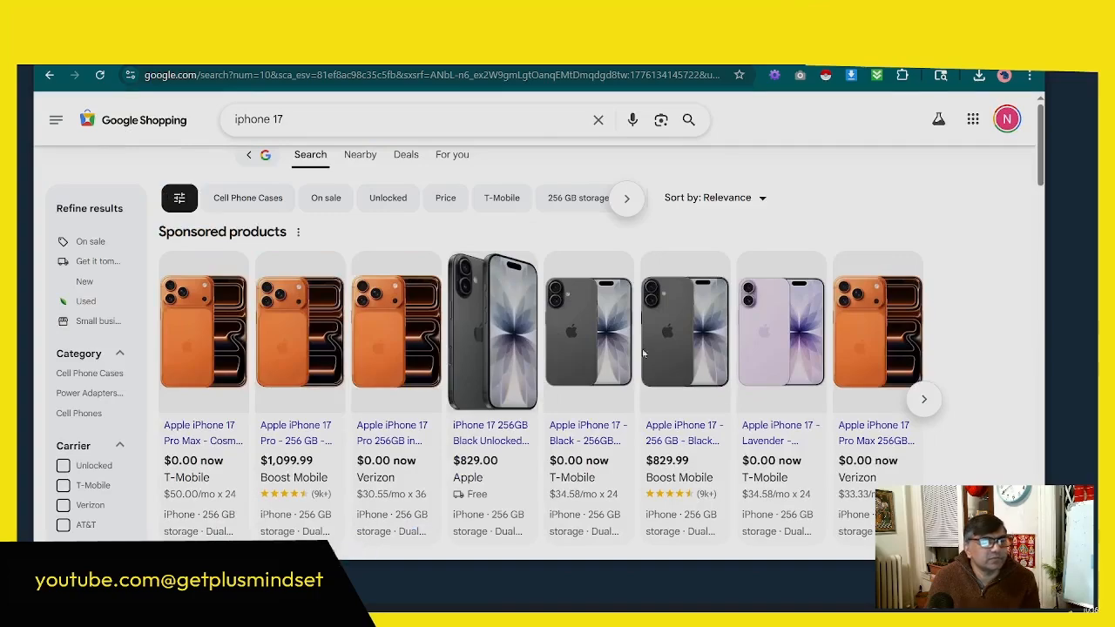
scroll(832, 424, "down", 6)
scroll(833, 425, "down", 4)
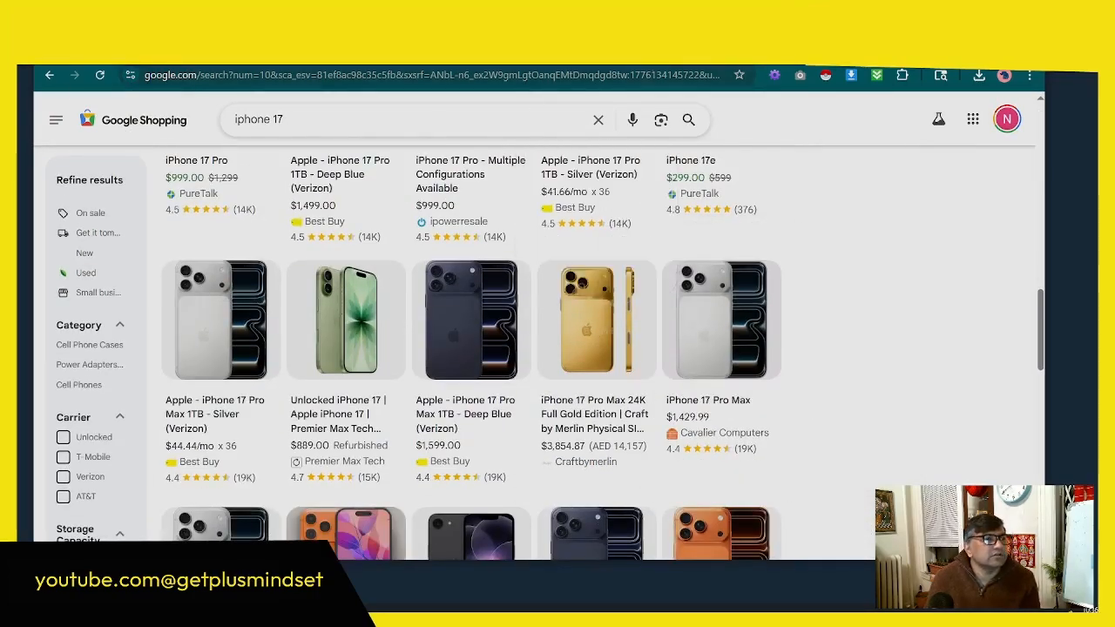
Step: Switch to the presentation and advance from the essential plugins slide to the Pre-Launch Checklist's first item, Test the Checkout
key("ctrl+Tab")
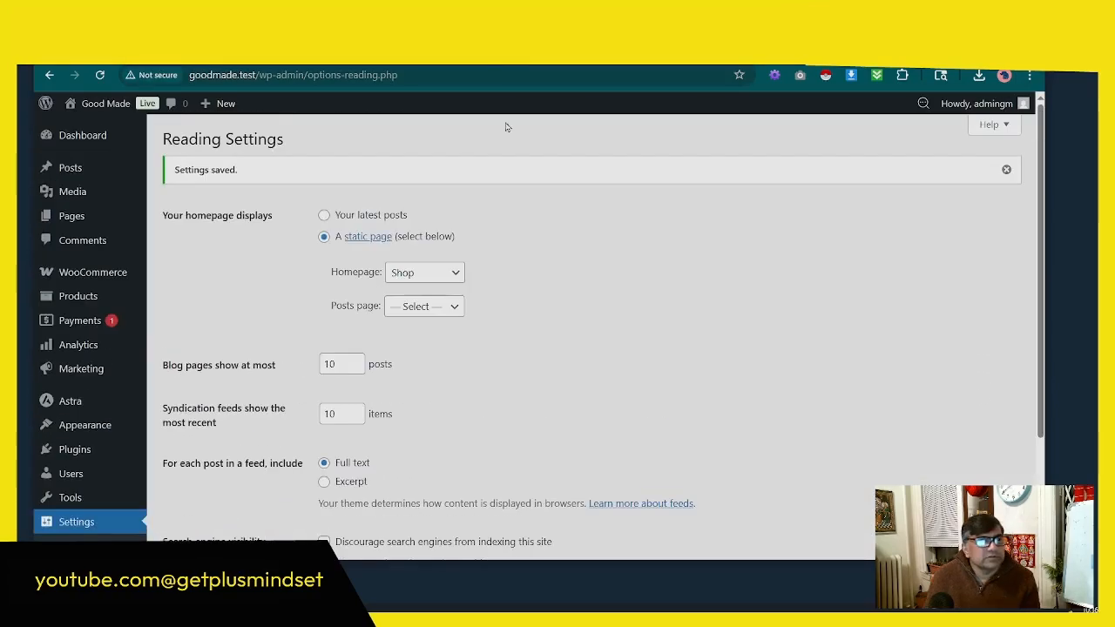
key("ctrl+Tab")
key("ctrl+Tab")
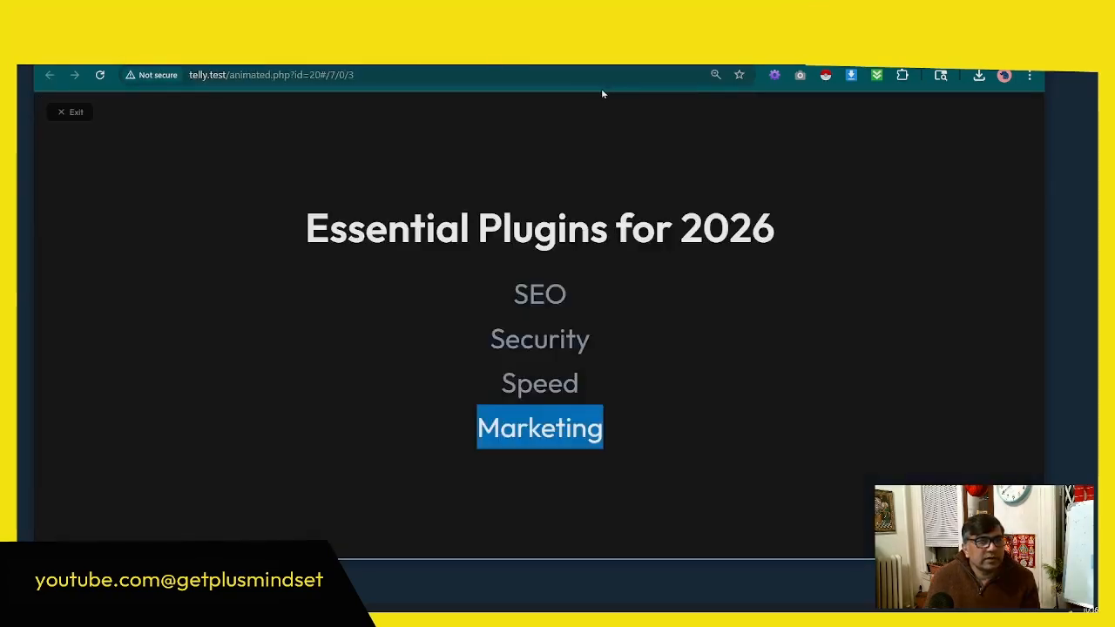
key("Right")
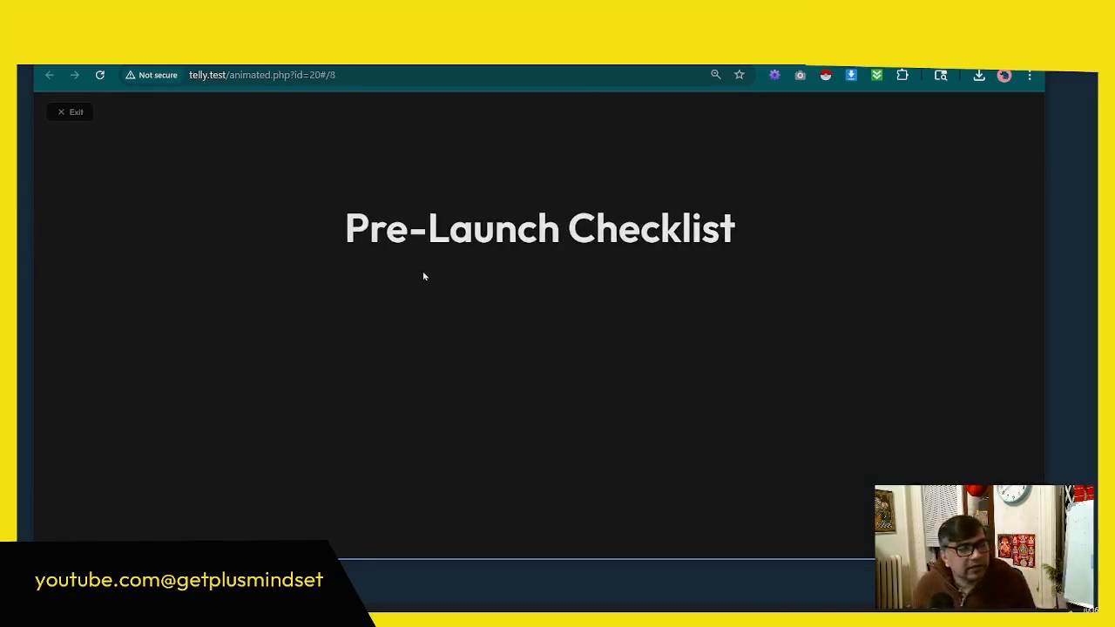
key("Right")
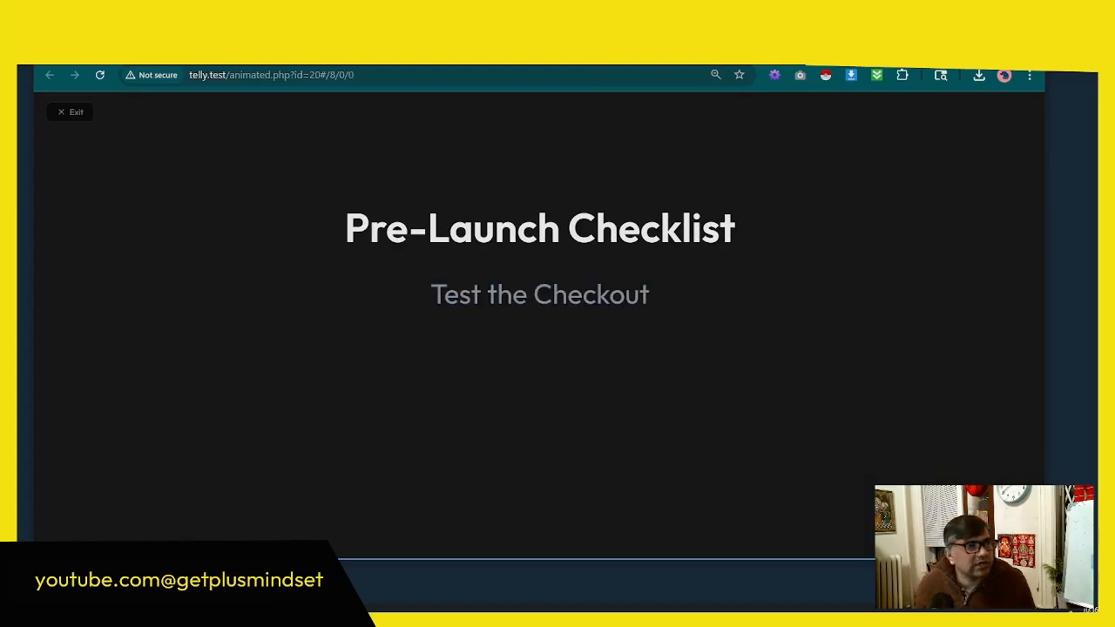
Step: Return to the Good Made admin, open Site Health and expand both recommended improvements, the missing modules and the outdated SQL server
left_click(139, 49)
scroll(181, 165, "down", 2)
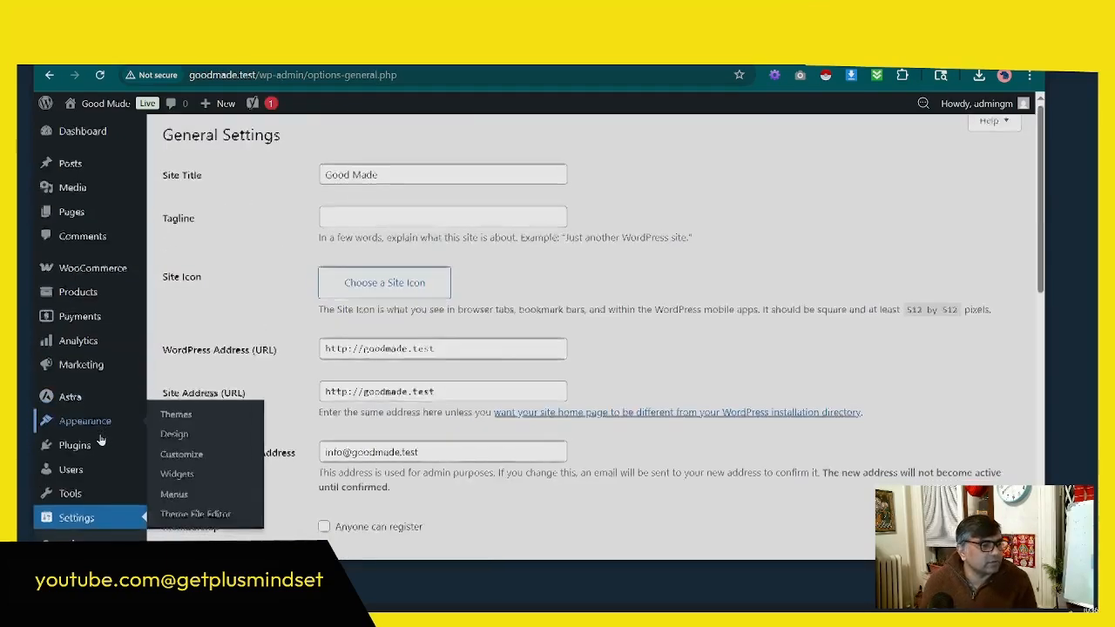
scroll(114, 431, "down", 5)
mouse_move(131, 312)
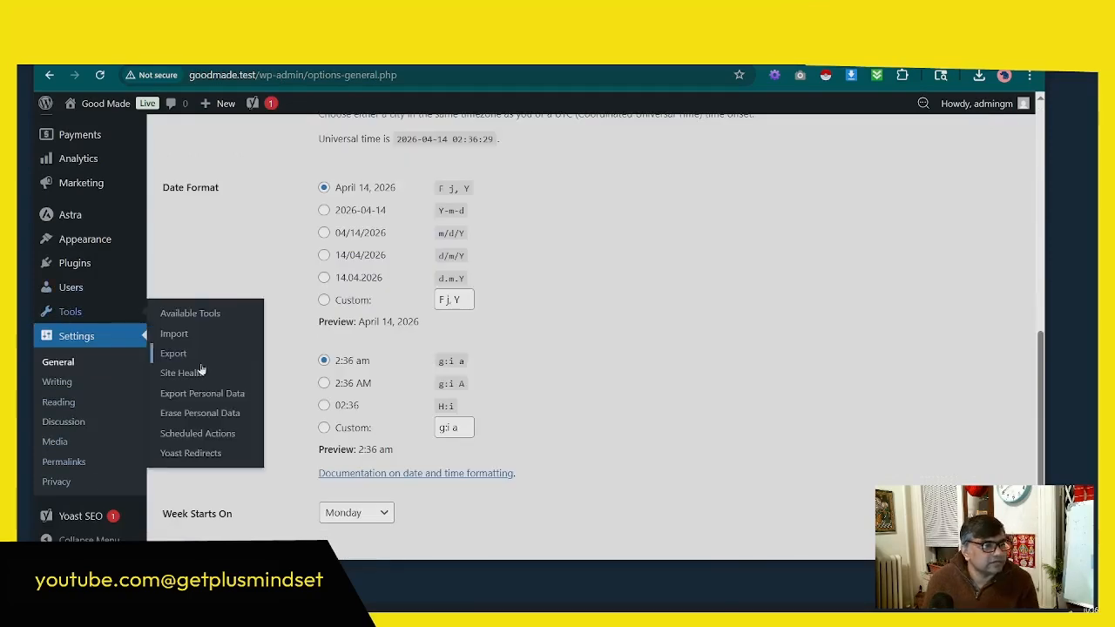
left_click(231, 373)
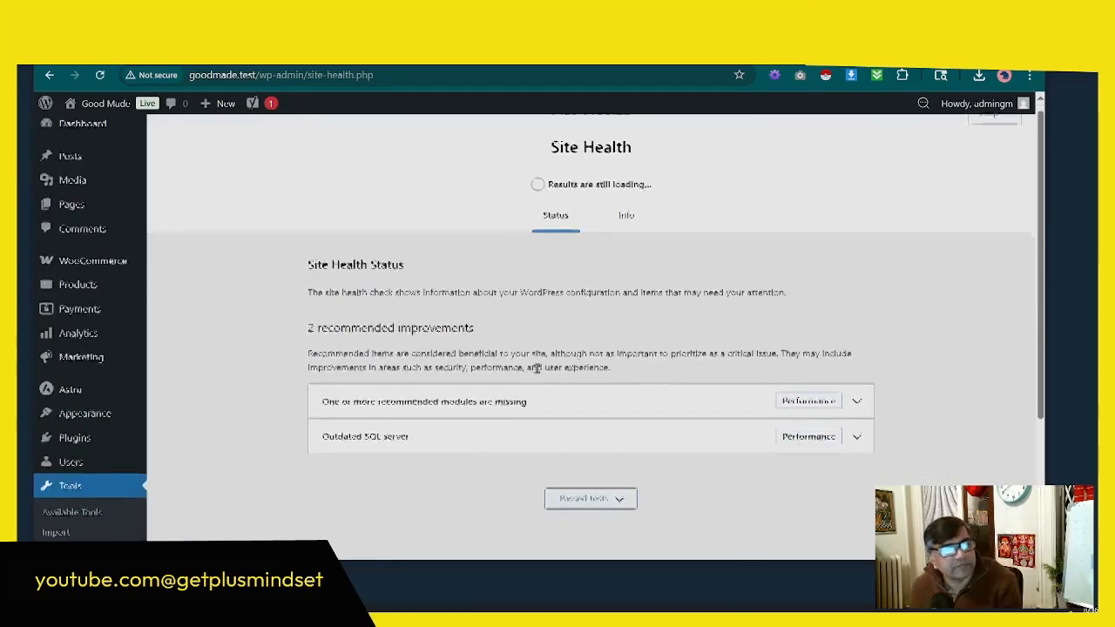
scroll(555, 368, "down", 3)
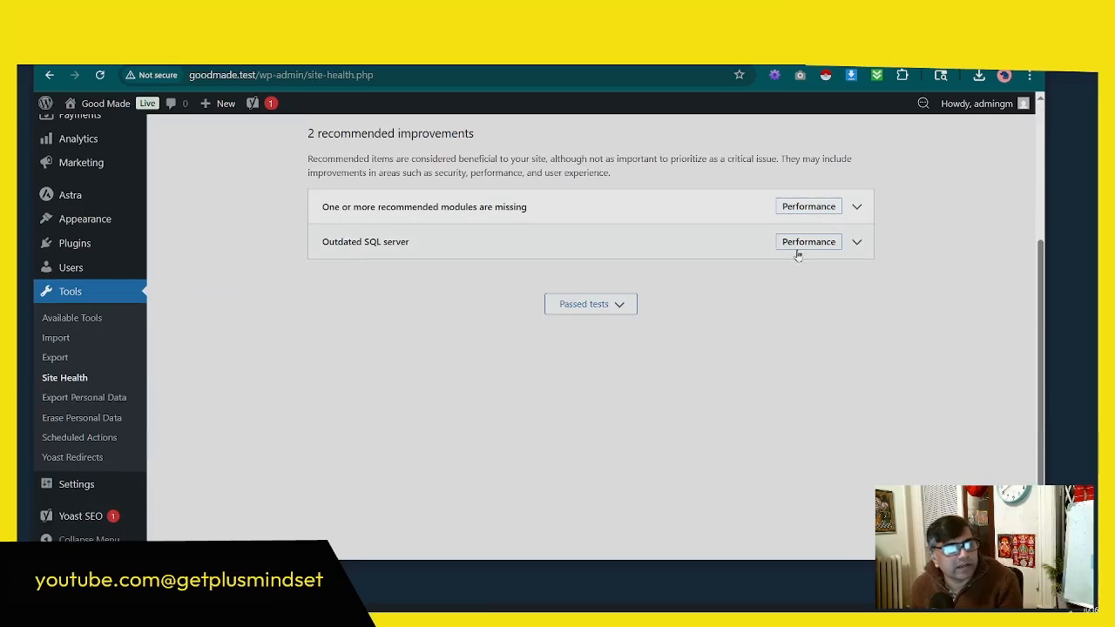
left_click(859, 209)
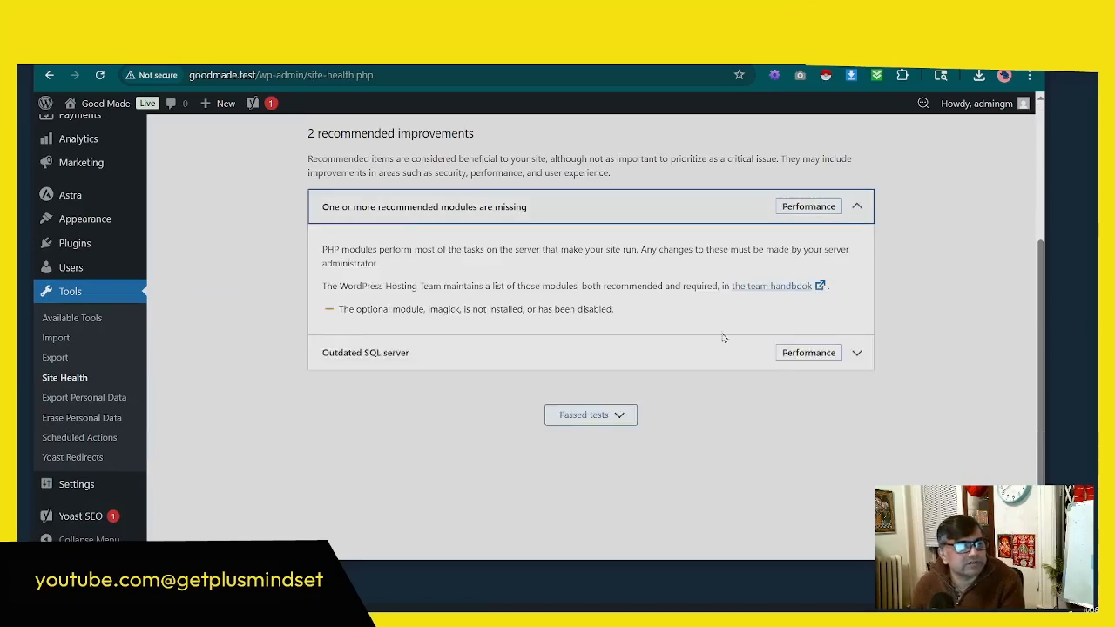
left_click(856, 353)
scroll(750, 296, "up", 3)
Step: Show the Site Health information and expand the Inactive Themes and WordPress sections to review their details
left_click(629, 228)
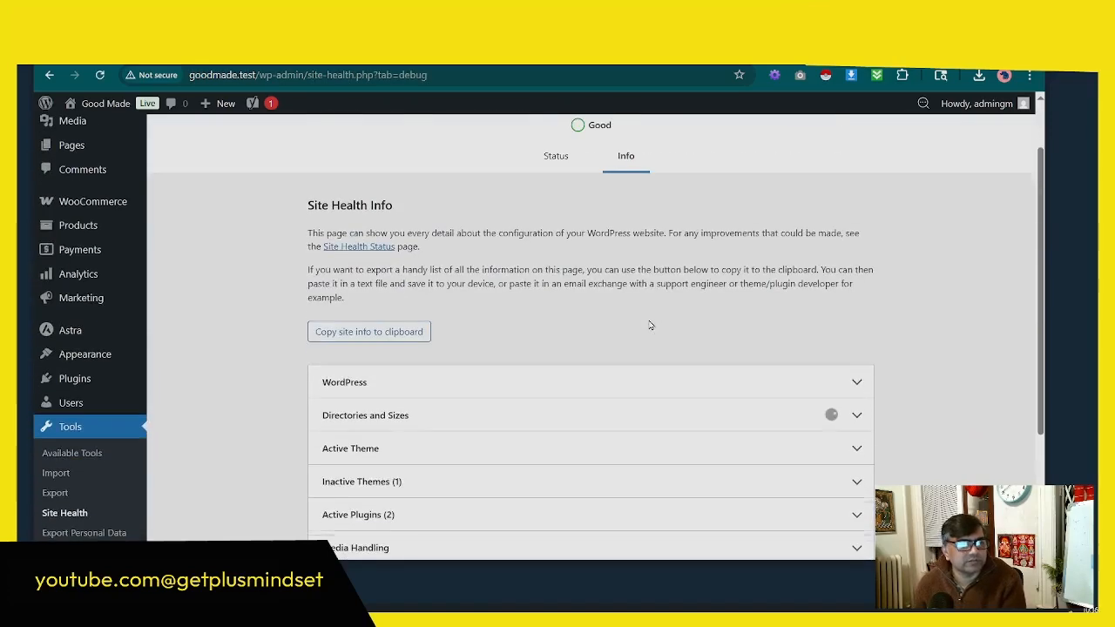
scroll(525, 330, "down", 2)
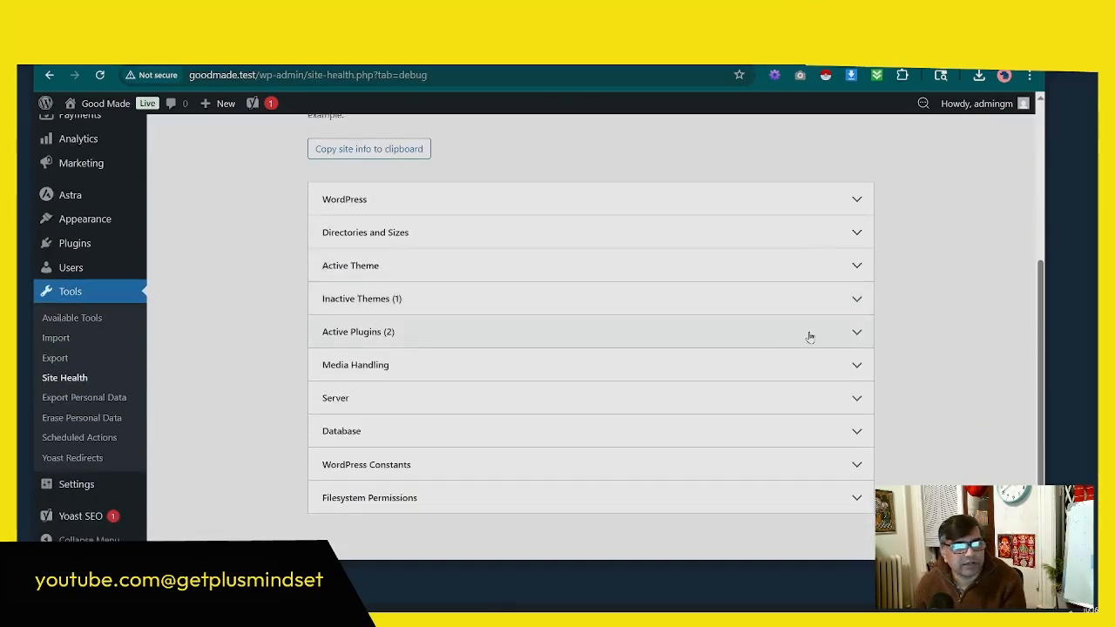
left_click(845, 299)
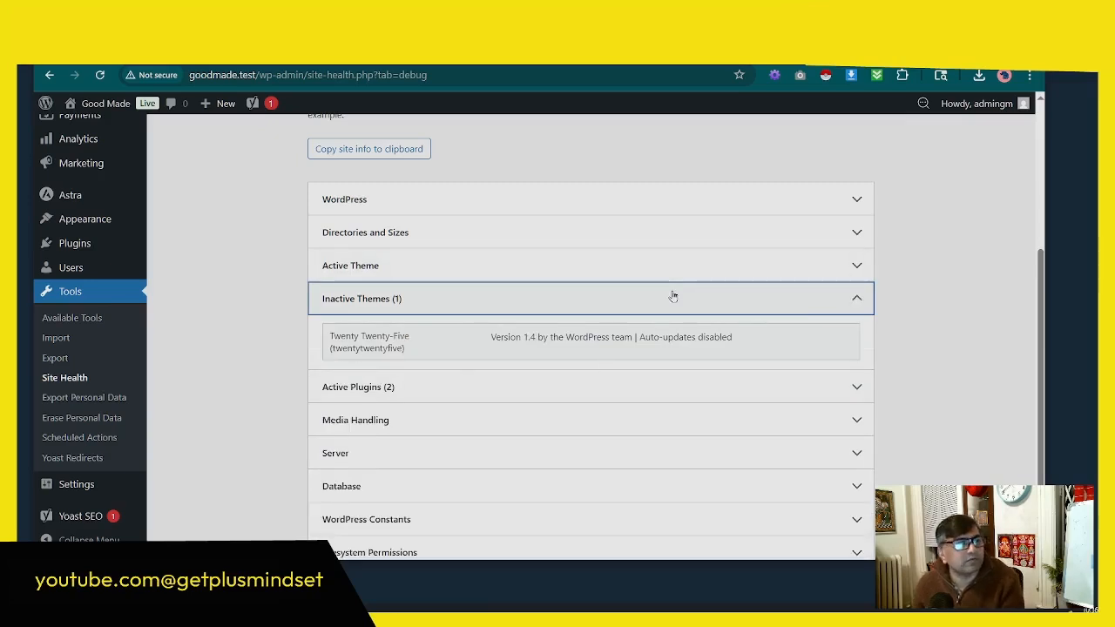
left_click(854, 197)
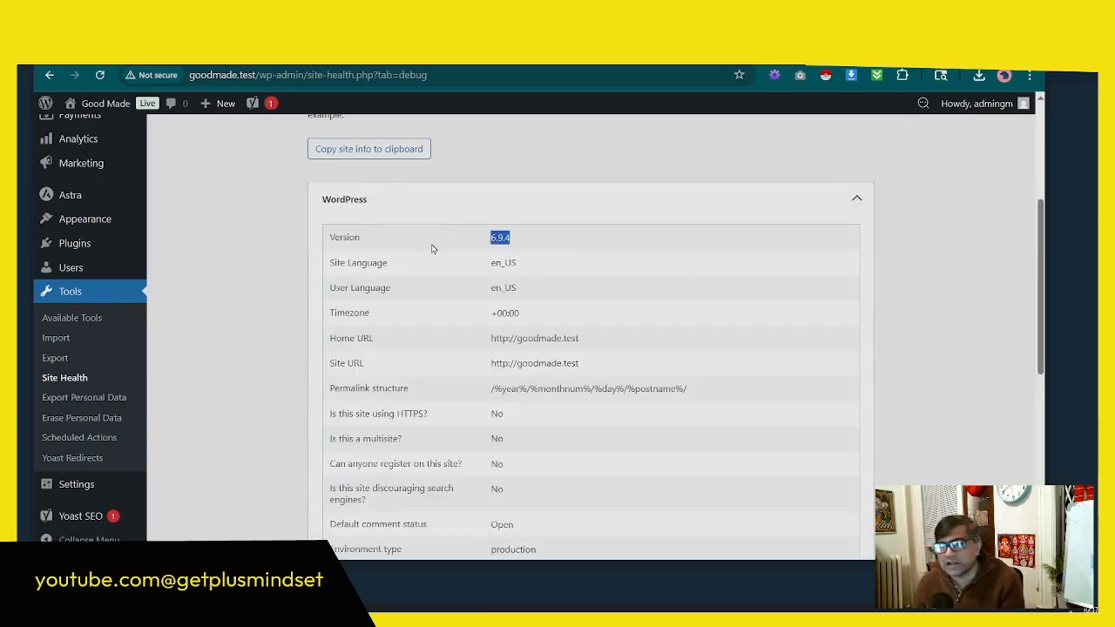
scroll(636, 331, "down", 5)
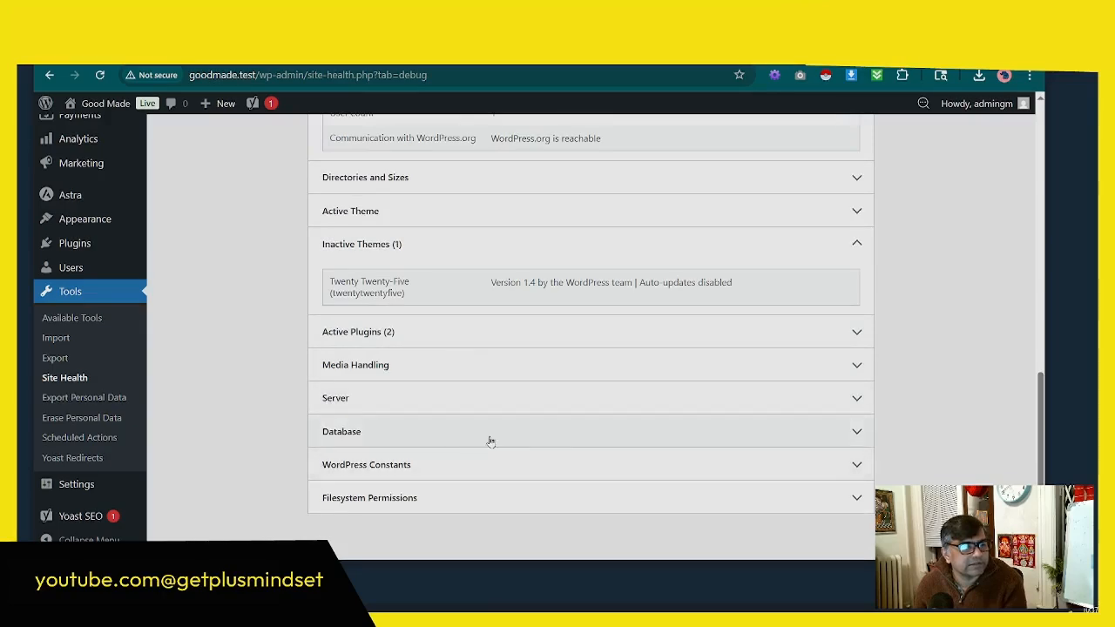
Step: Expand the Server, Database and Filesystem Permissions sections of the Site Health information and examine their entries
left_click(775, 398)
scroll(762, 403, "down", 3)
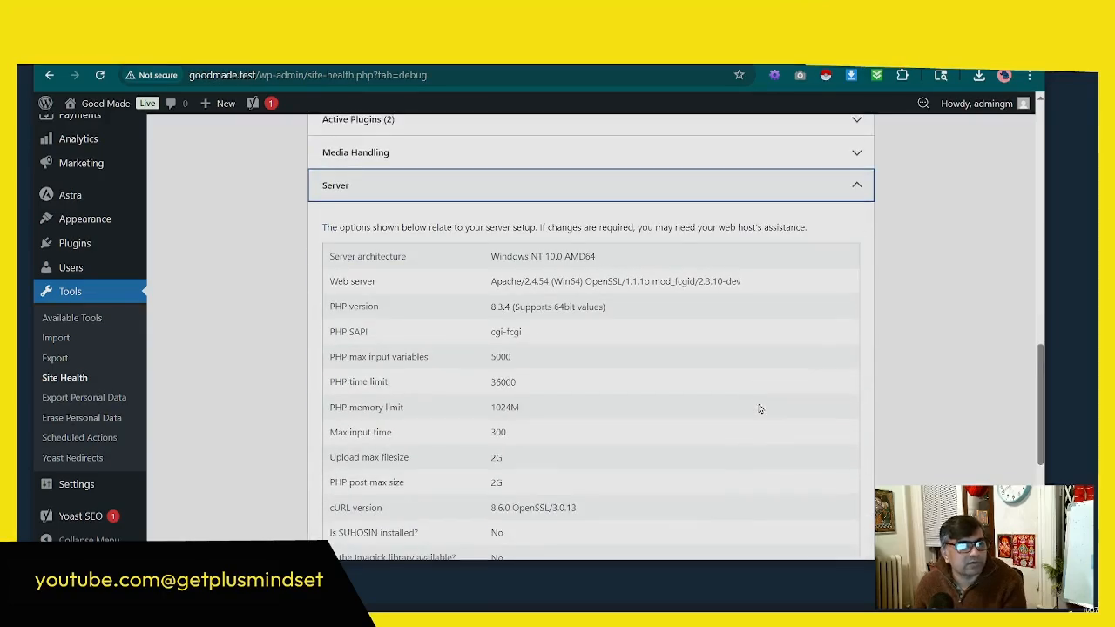
scroll(760, 409, "down", 4)
left_click(621, 431)
scroll(605, 433, "down", 3)
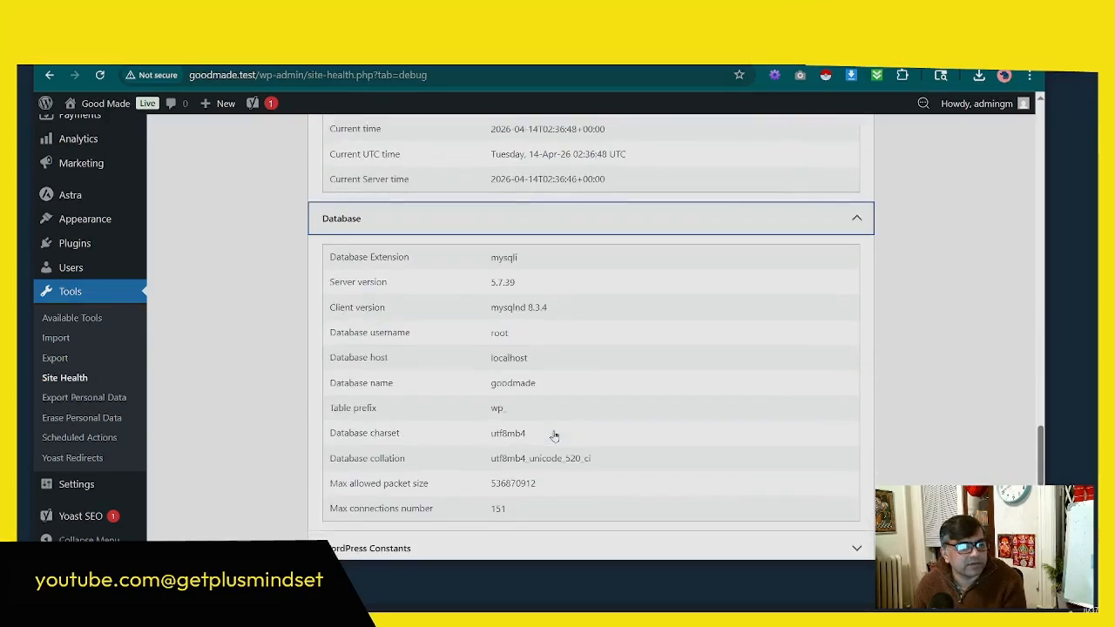
scroll(554, 435, "down", 1)
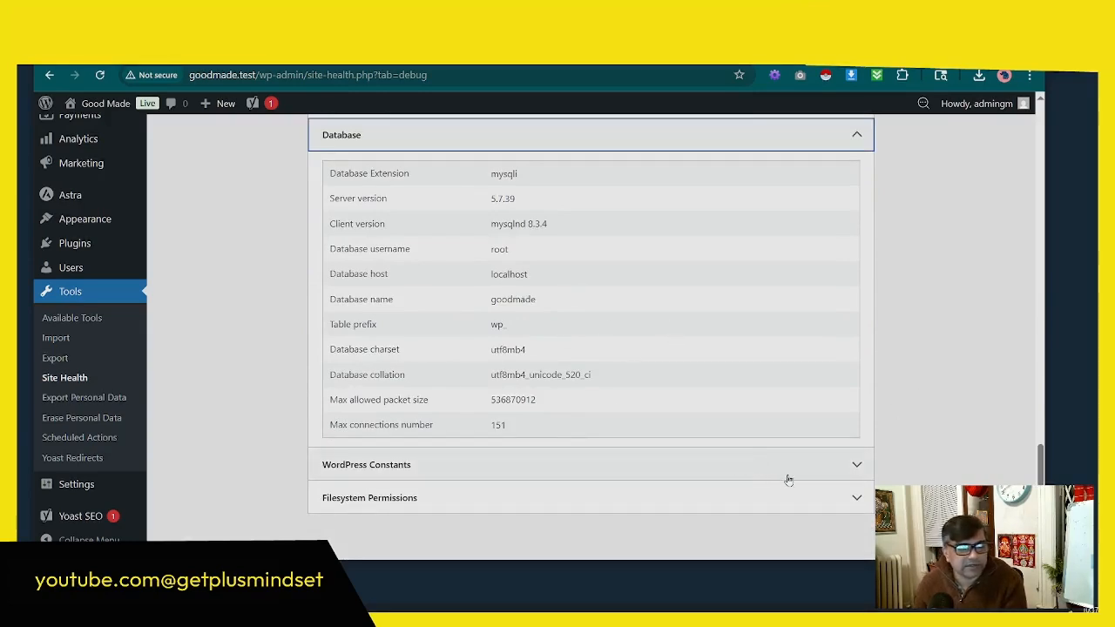
left_click(355, 504)
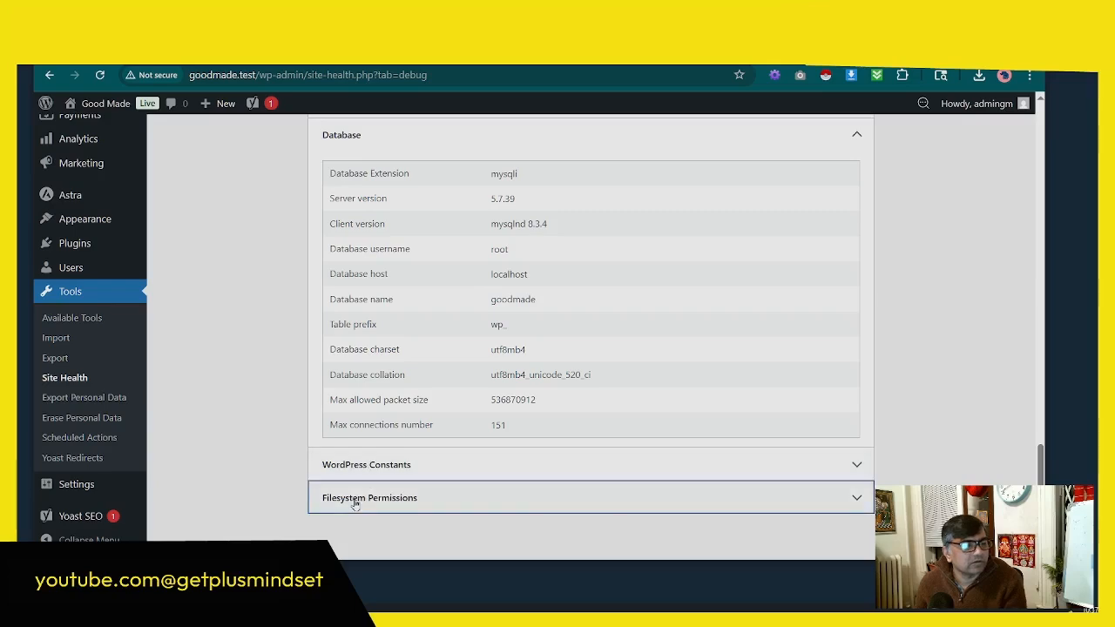
scroll(272, 434, "down", 2)
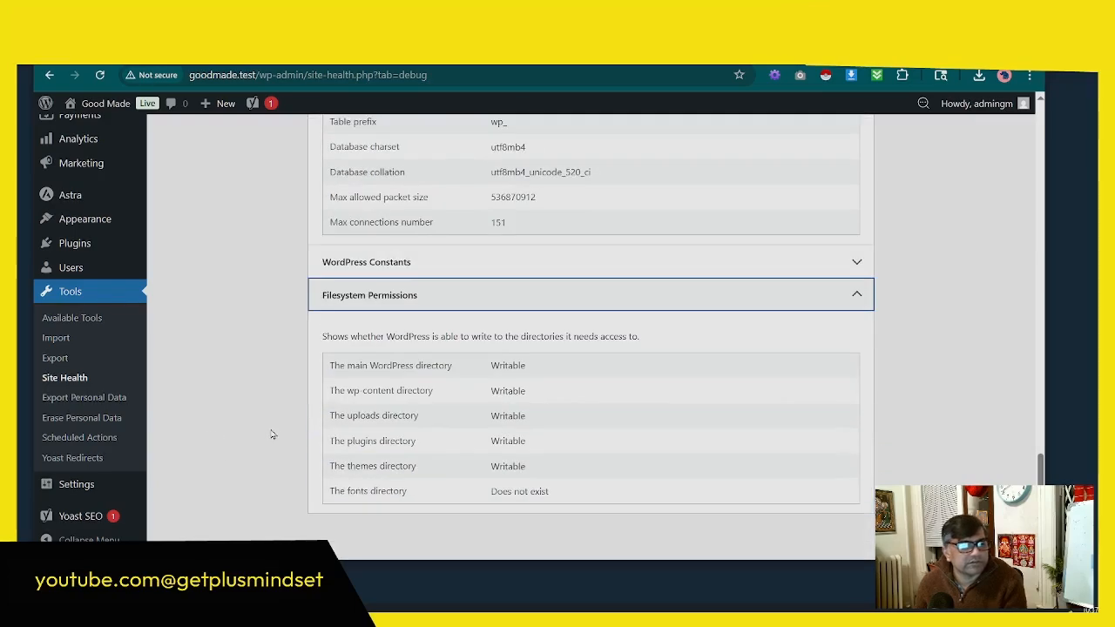
Step: Open the Good Made storefront in a new tab from the site's admin
scroll(272, 434, "up", 5)
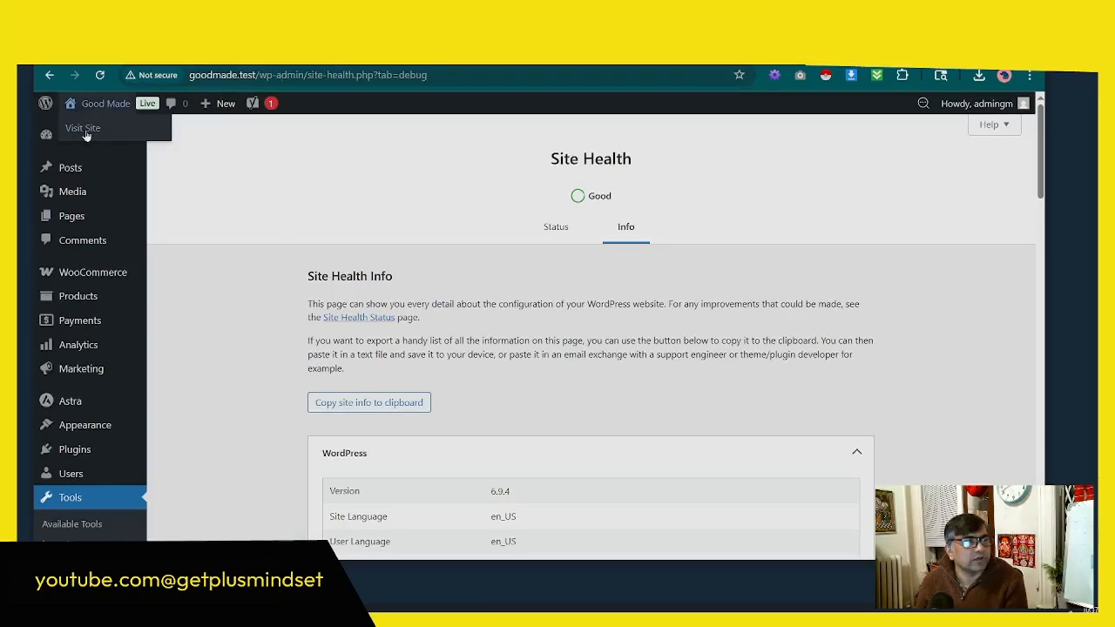
right_click(85, 131)
left_click(128, 152)
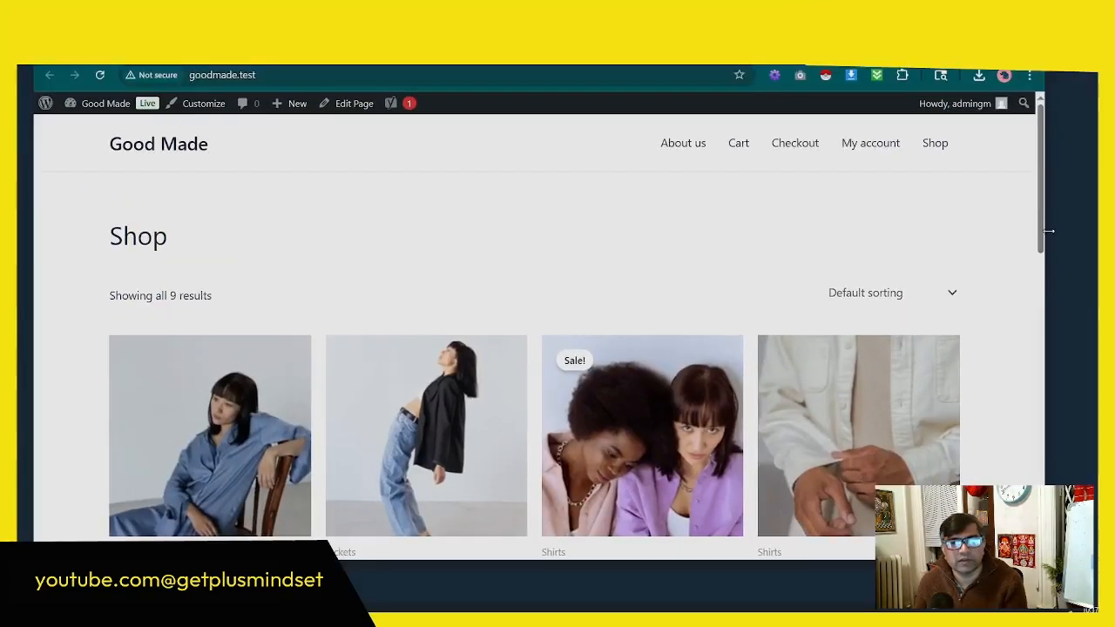
Step: Narrow the browser window to phone width, reposition it and check how the shop's product grid adapts to narrower layouts
left_click_drag(1049, 231, 360, 279)
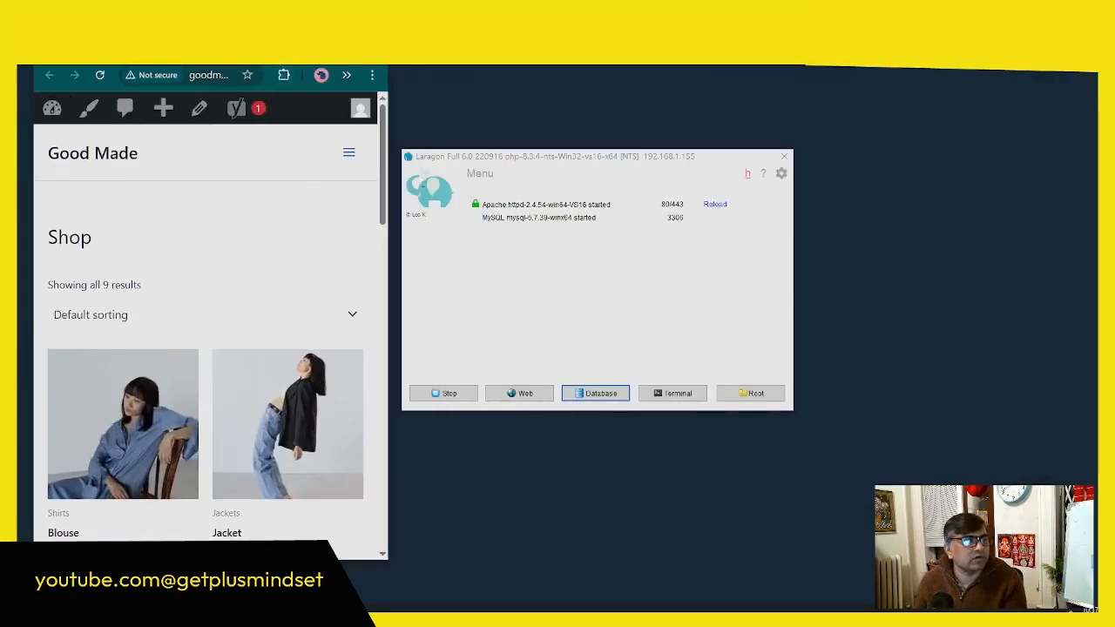
left_click_drag(235, 54, 600, 57)
scroll(600, 294, "down", 10)
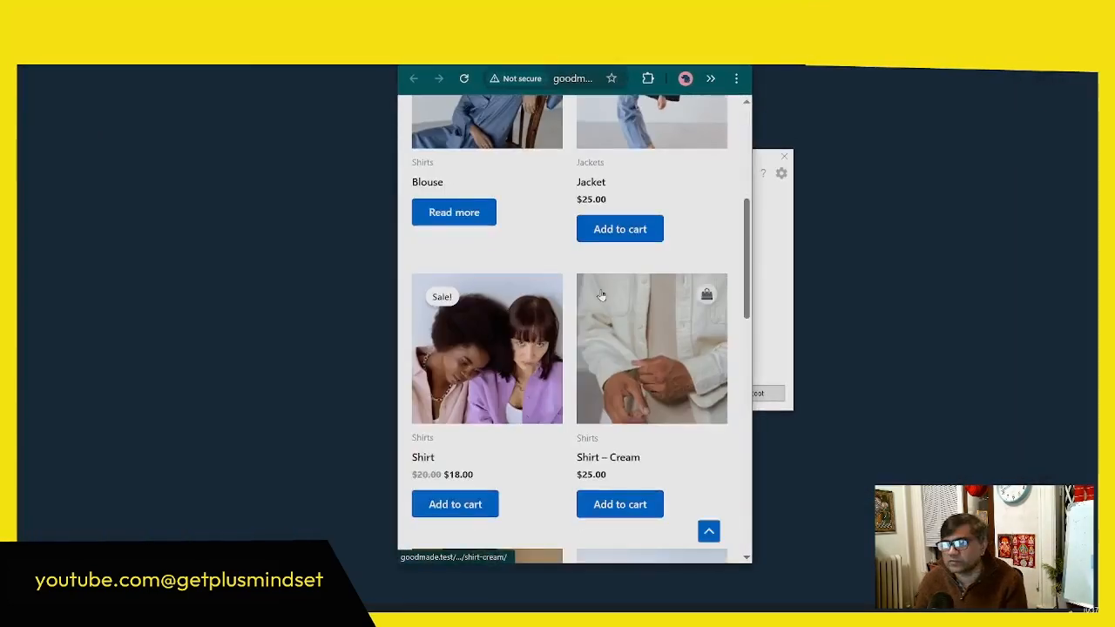
scroll(598, 299, "down", 2)
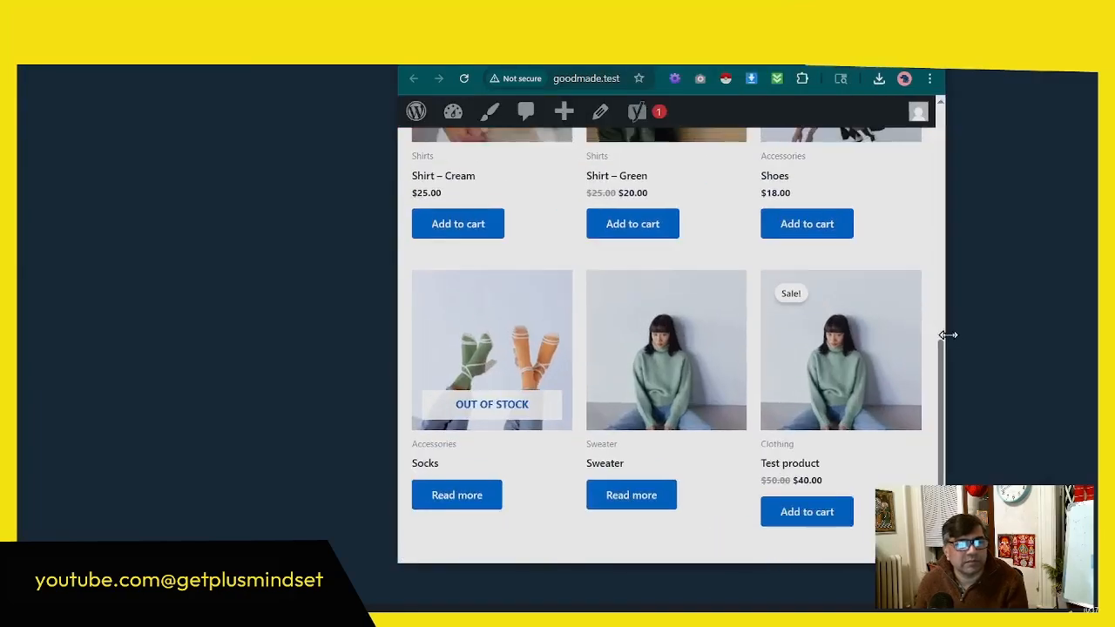